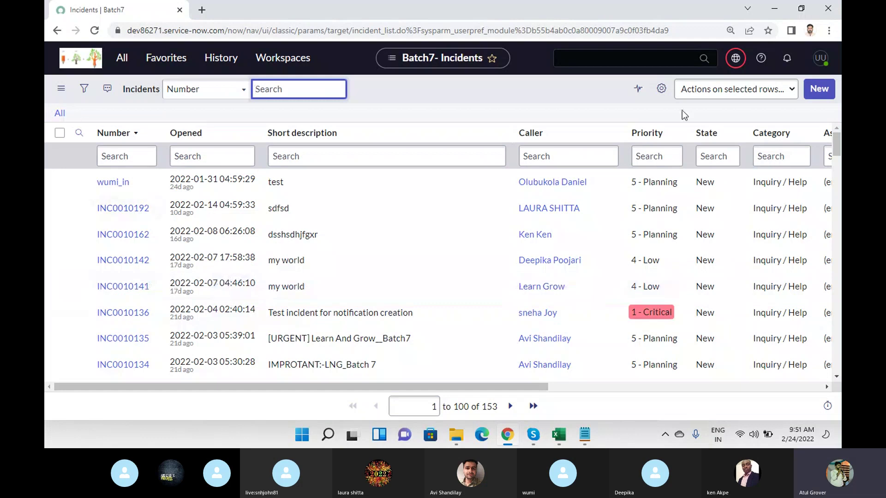
# - Look through the incident list's available columns for SLA and business-time fields, then close the column settings without saving
pyautogui.click(661, 89)
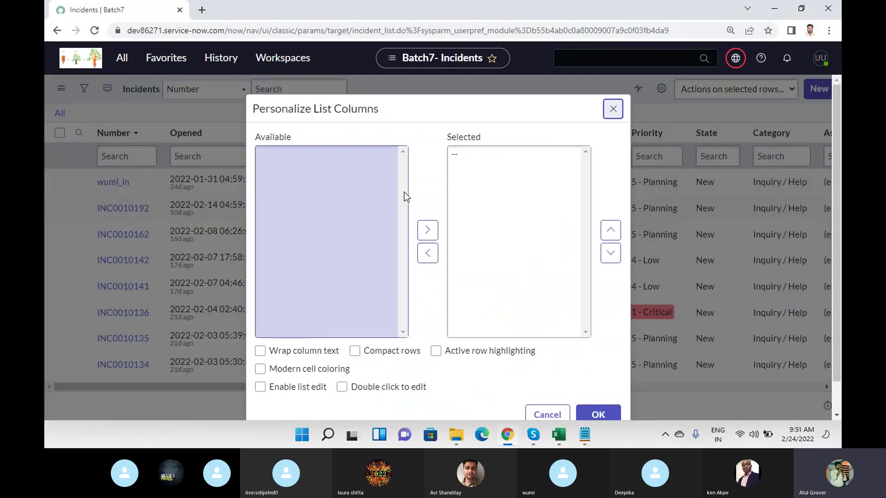
pyautogui.click(303, 199)
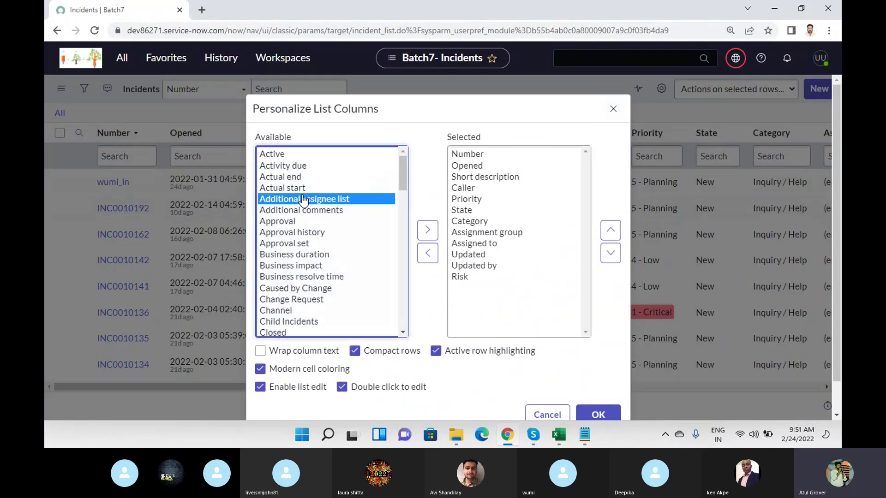
pyautogui.press('s')
pyautogui.press('e')
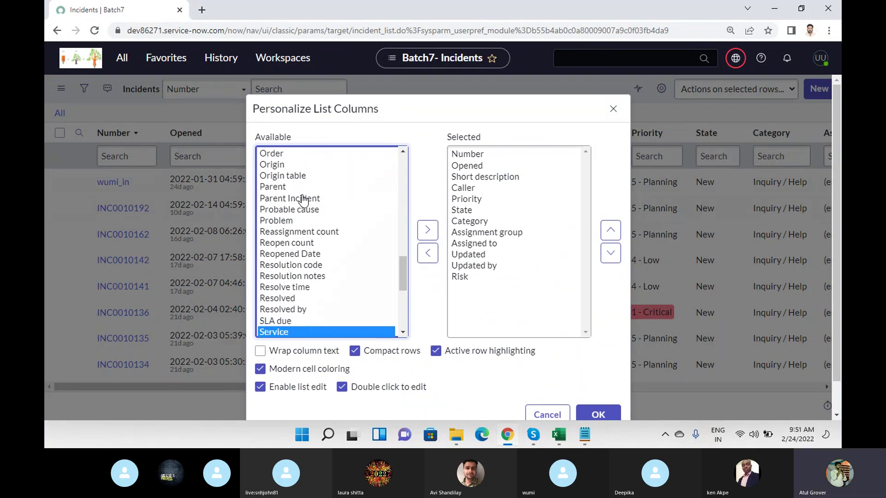
pyautogui.press('Down')
pyautogui.press('Down')
pyautogui.press('Down')
pyautogui.press('Down')
pyautogui.press('Down')
pyautogui.press('Down')
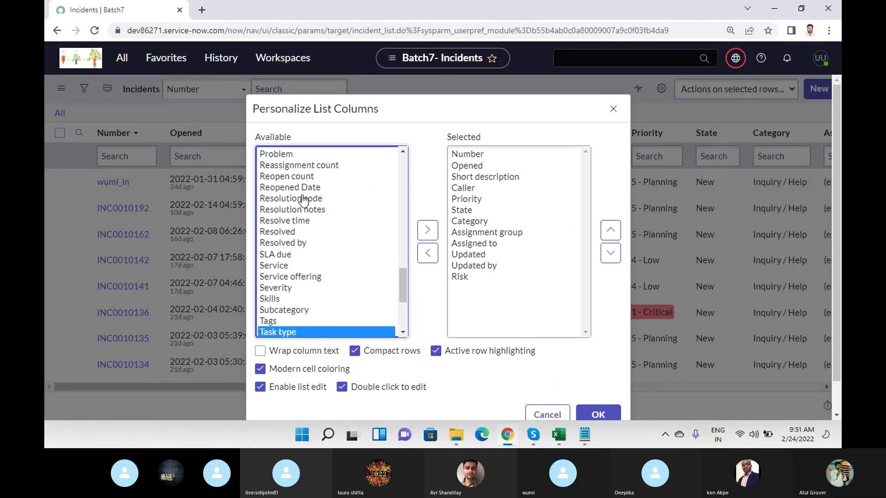
pyautogui.press('Down')
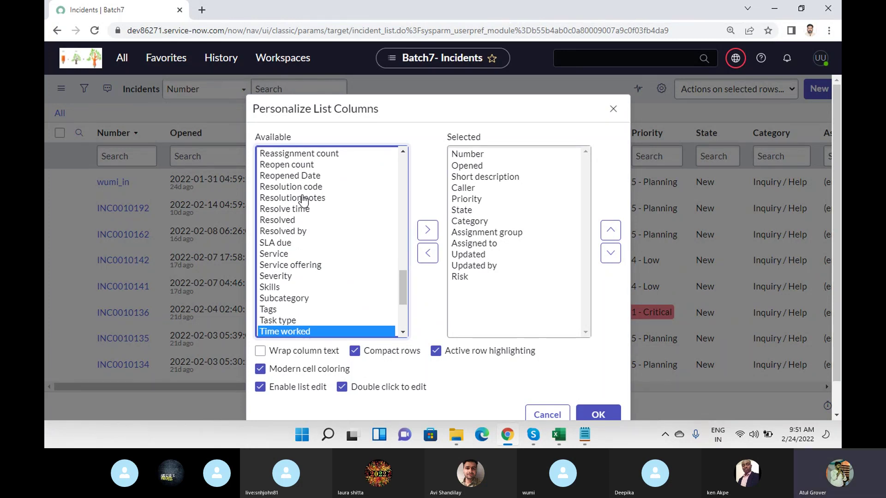
pyautogui.press('b')
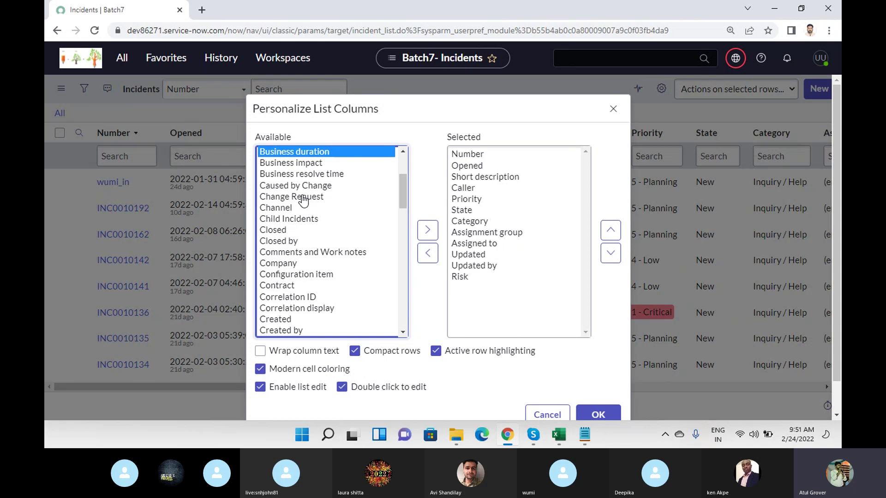
pyautogui.press('Down')
pyautogui.press('Down')
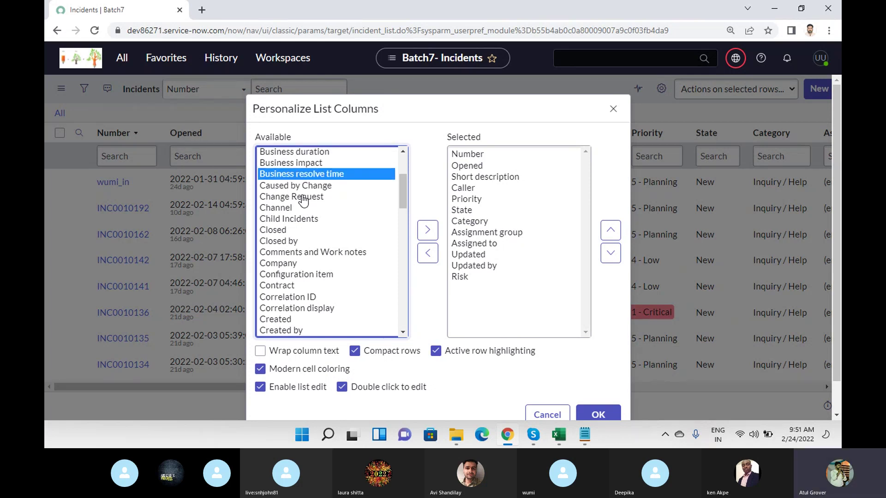
pyautogui.click(546, 414)
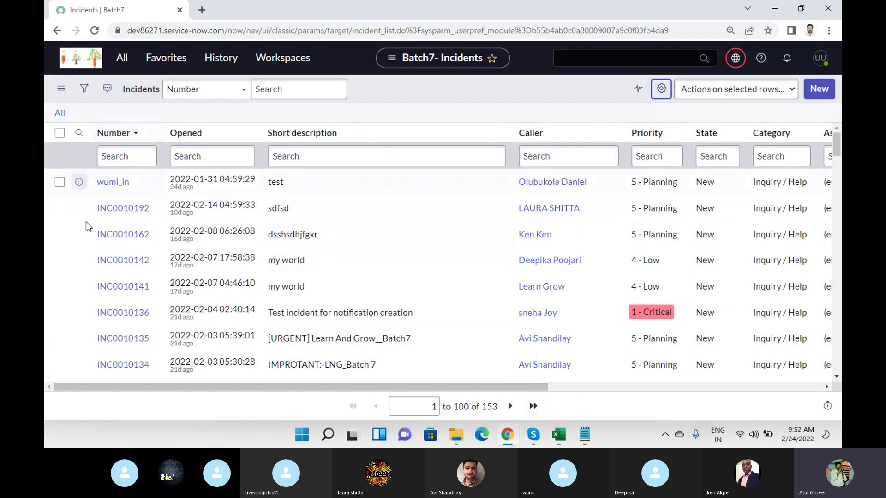
# - Open the critical-priority incident INC0010136 and load its related lists to examine the Task SLAs
pyautogui.click(117, 318)
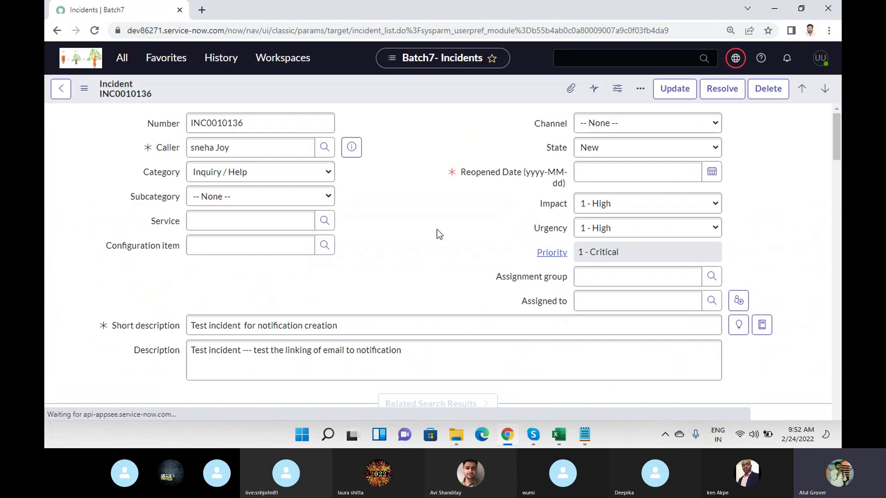
pyautogui.scroll(-10, 436, 227)
pyautogui.scroll(-10, 436, 229)
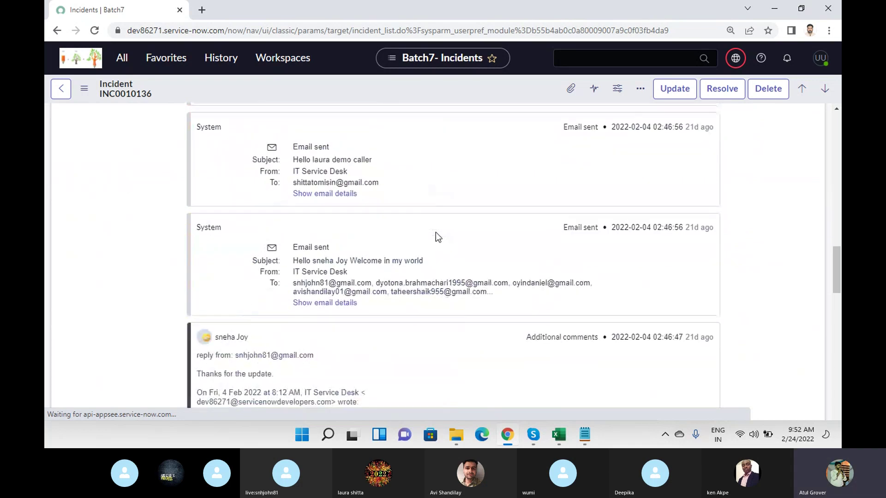
pyautogui.scroll(-10, 435, 235)
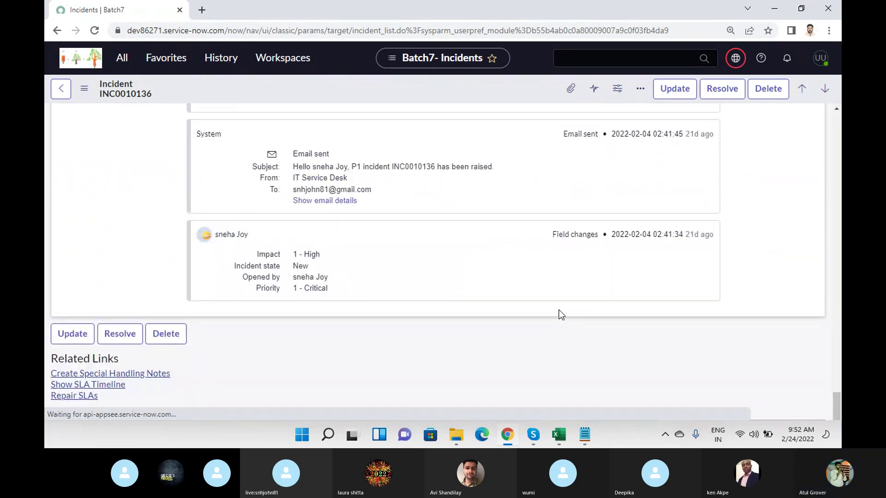
pyautogui.scroll(10, 505, 298)
pyautogui.scroll(-10, 505, 299)
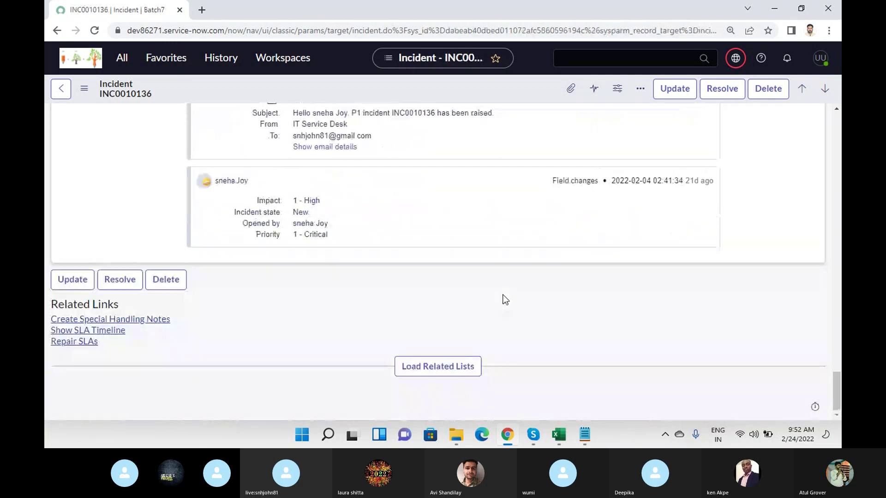
pyautogui.click(420, 365)
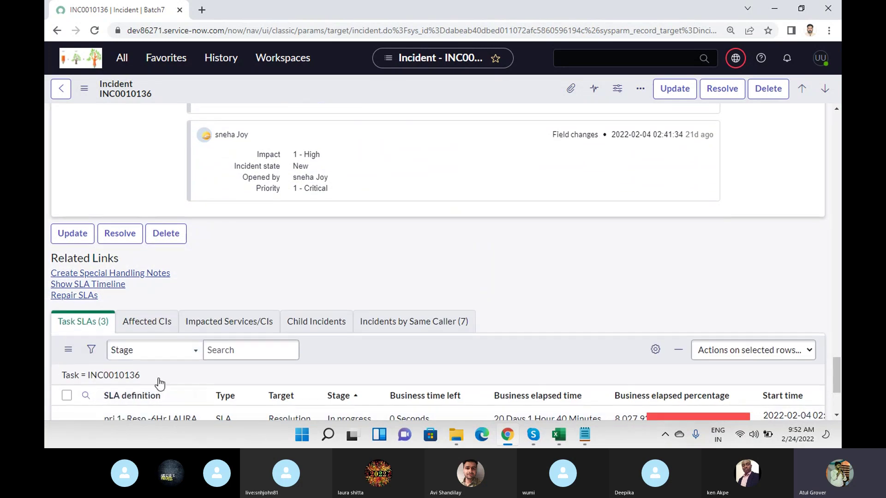
pyautogui.scroll(-3, 158, 380)
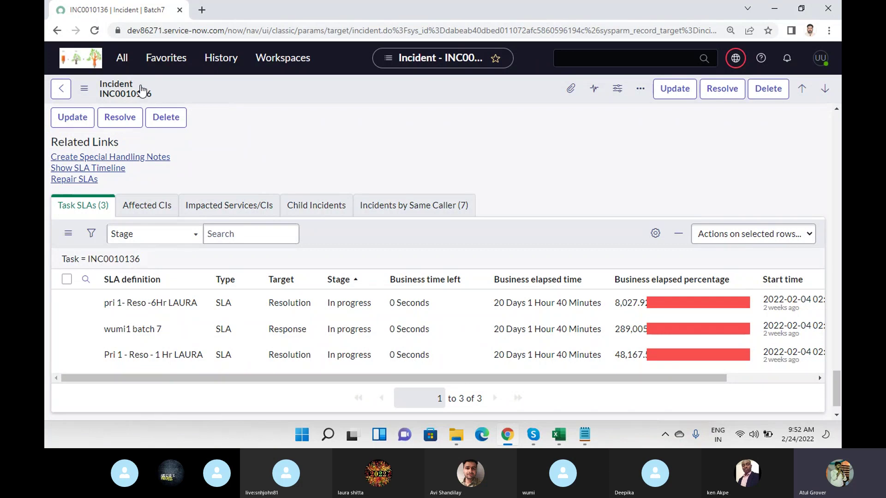
# - Find Database Views under System Definition by filtering the navigator for "database v", and open its list
pyautogui.click(121, 58)
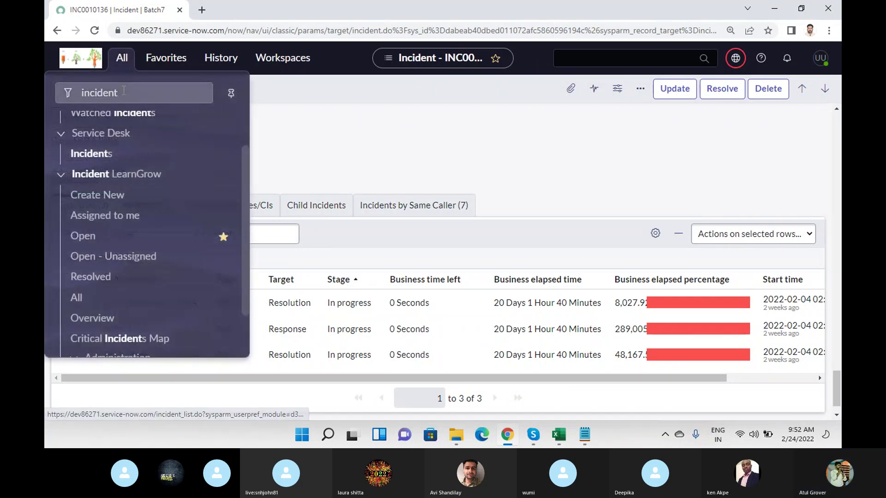
pyautogui.write('databa')
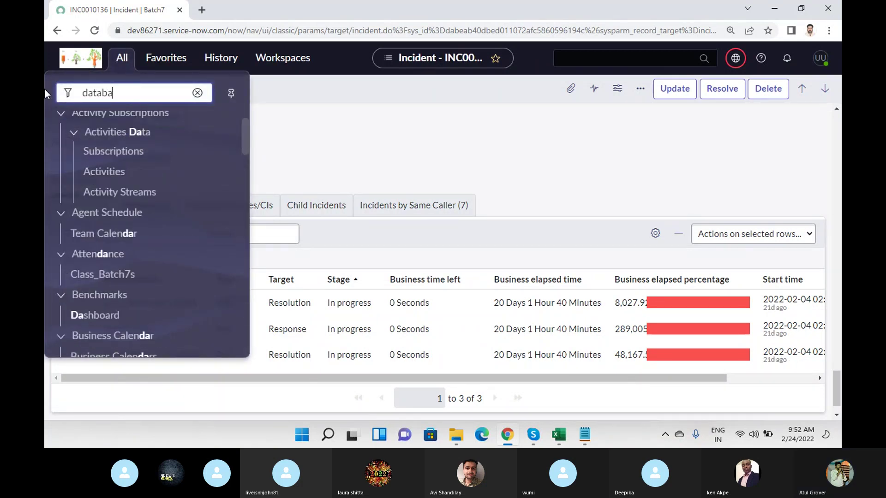
pyautogui.write('se v')
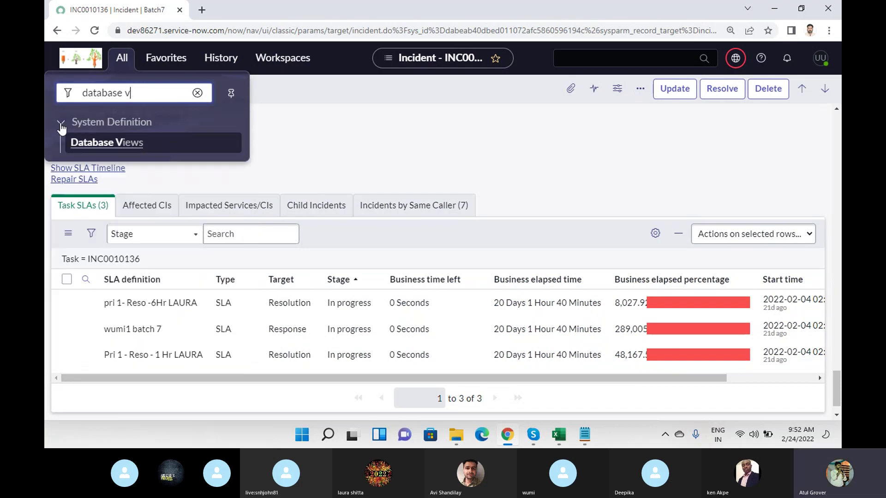
pyautogui.click(111, 143)
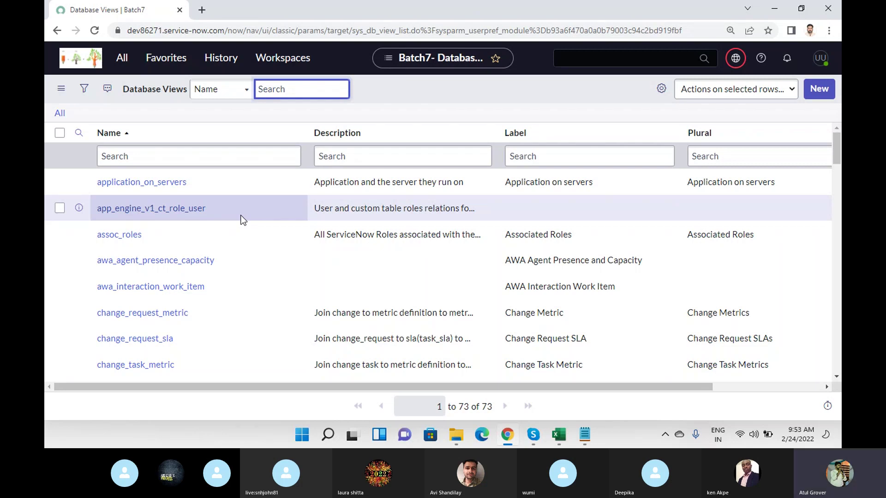
# - Filter the database views to names starting with "incident" and open the incident_sla record
pyautogui.click(199, 150)
pyautogui.write('incident')
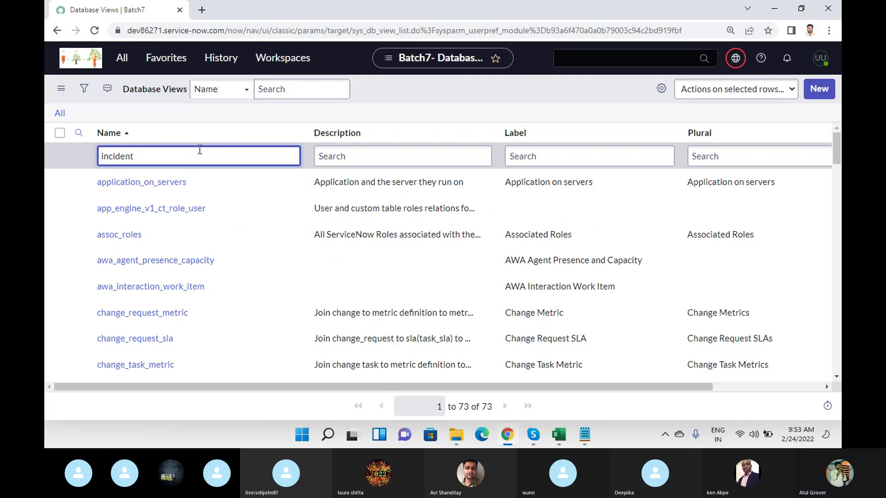
pyautogui.press('Return')
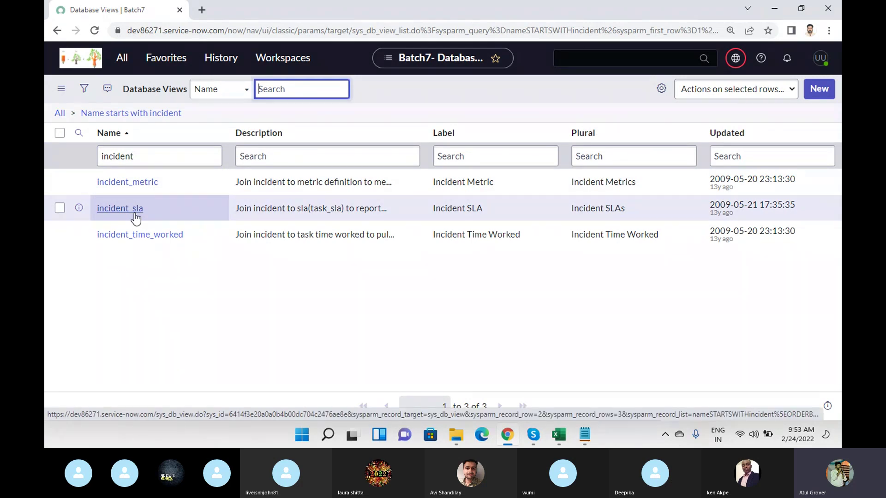
pyautogui.click(120, 208)
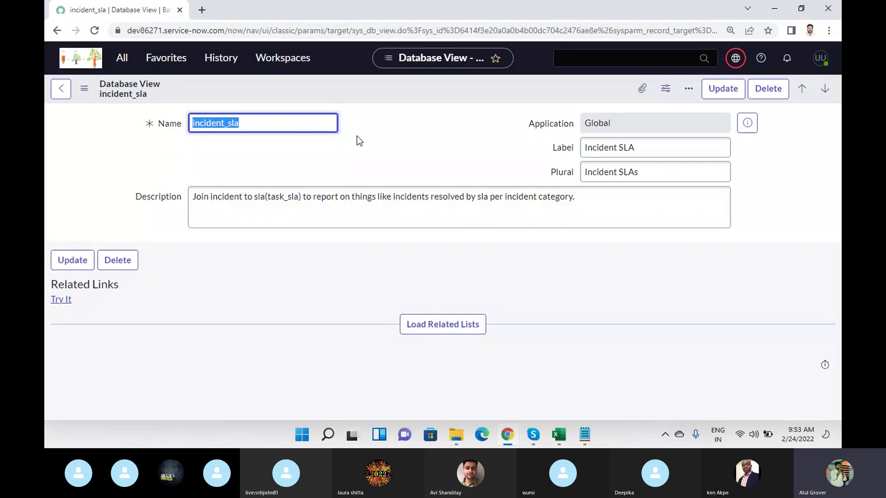
# - Load the incident_sla view's related lists and read its description of the incident and task_sla join
pyautogui.click(465, 328)
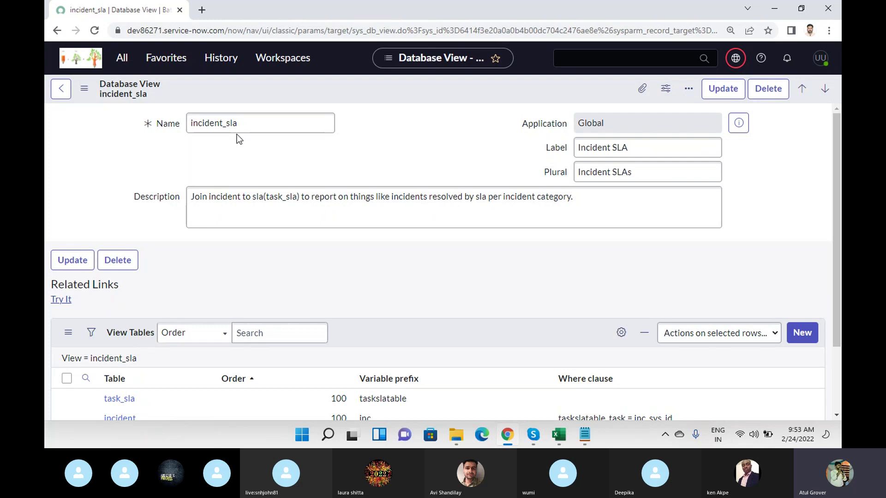
pyautogui.click(211, 200)
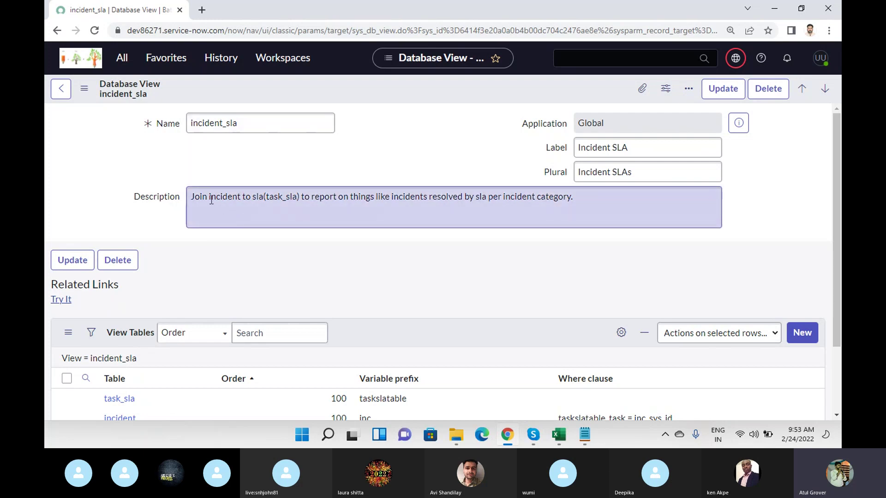
pyautogui.moveTo(213, 194); pyautogui.dragTo(303, 199)
pyautogui.moveTo(386, 195); pyautogui.dragTo(575, 206)
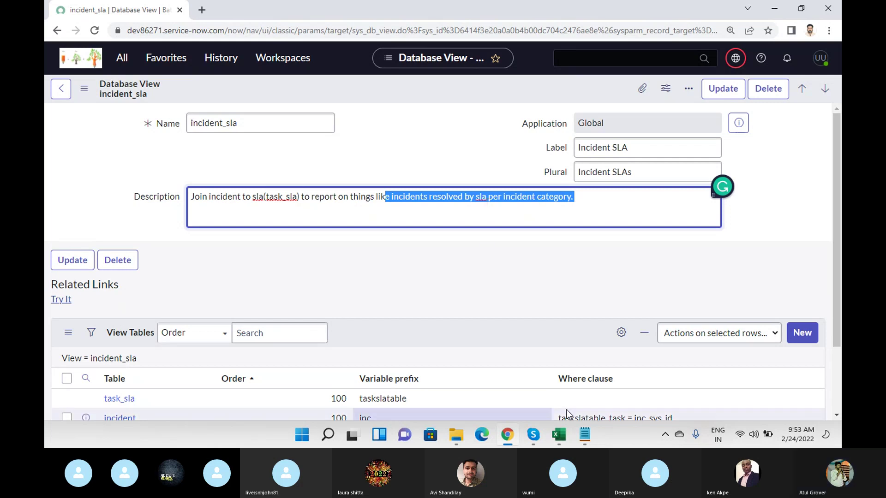
# - Switch to the Notepad notes, append "(task_SLA)" to the "INC + SLA" line, and highlight the whole line
pyautogui.click(577, 432)
pyautogui.click(391, 343)
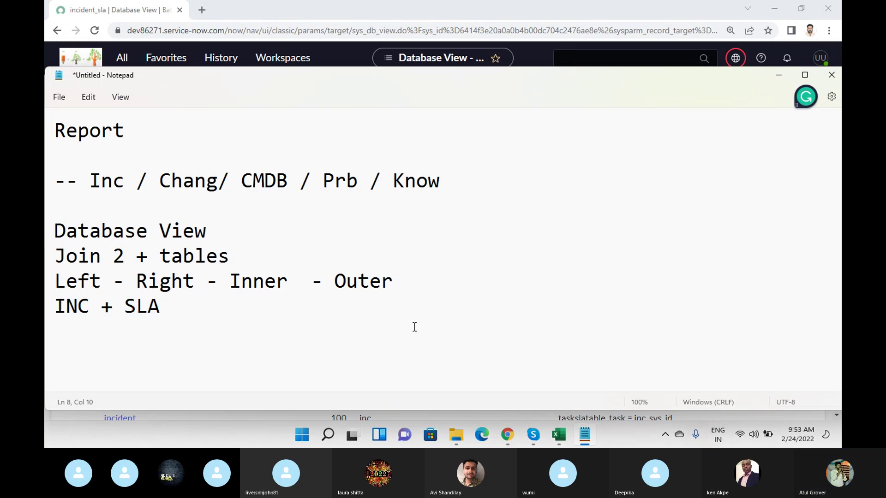
pyautogui.click(90, 304)
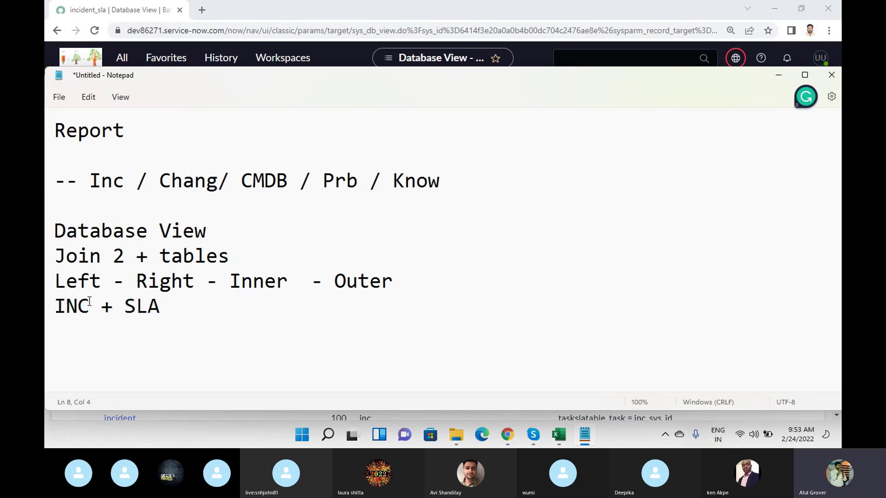
pyautogui.click(170, 305)
pyautogui.write('(task_SLA')
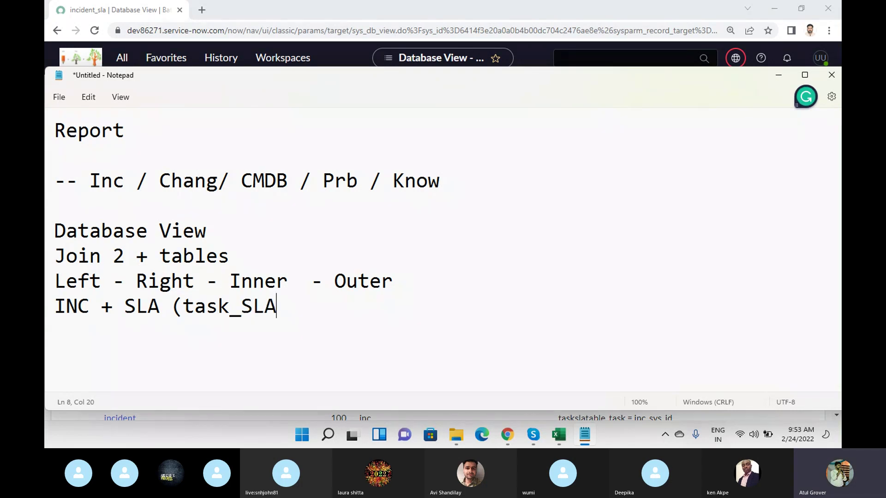
pyautogui.write(')')
pyautogui.moveTo(55, 306); pyautogui.dragTo(286, 305)
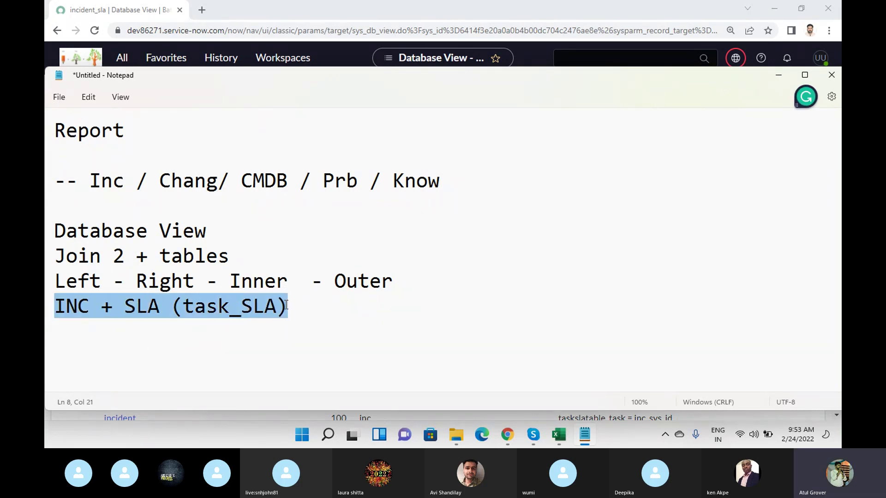
# - Switch back to Chrome and review the incident_sla view's name and its view tables with their prefixes and where clause
pyautogui.hotkey('alt', 'Tab')
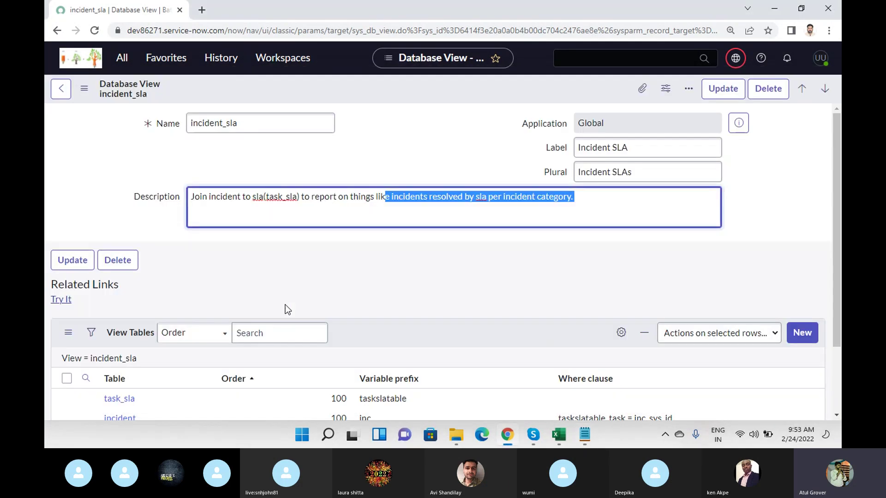
pyautogui.click(231, 122)
pyautogui.click(164, 124)
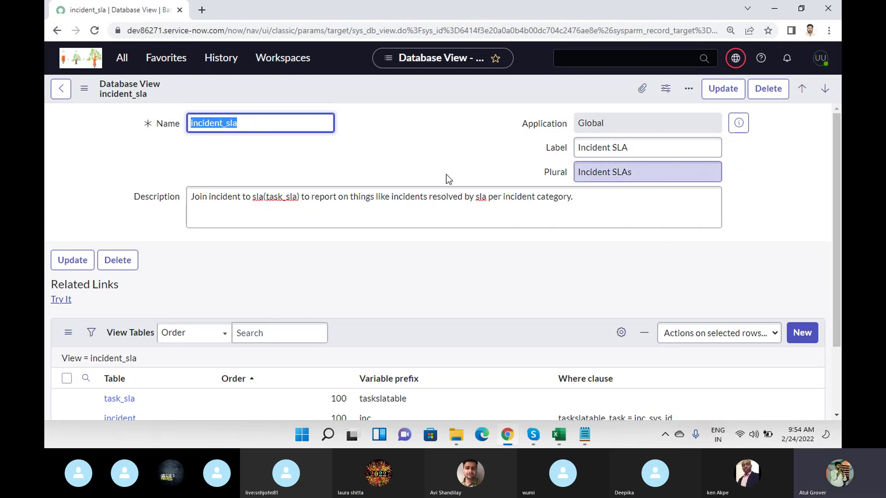
pyautogui.scroll(-2, 430, 249)
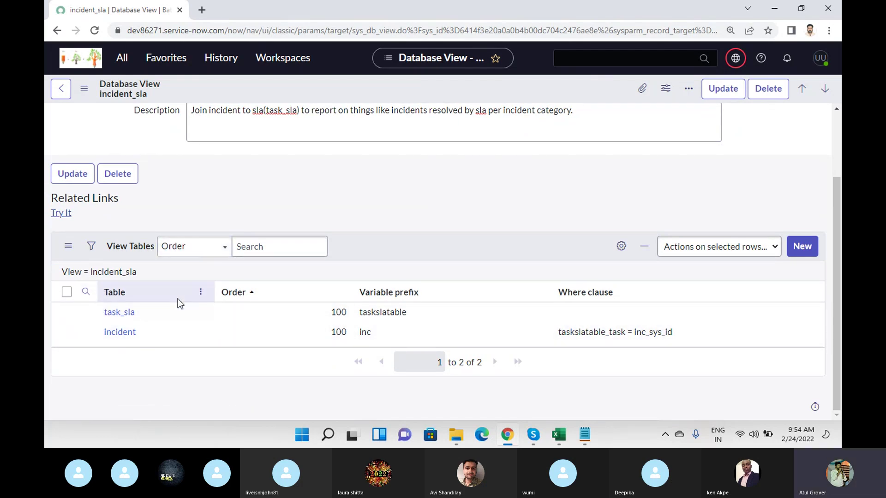
# - Open the task_sla view table record and examine its variable prefix
pyautogui.click(119, 315)
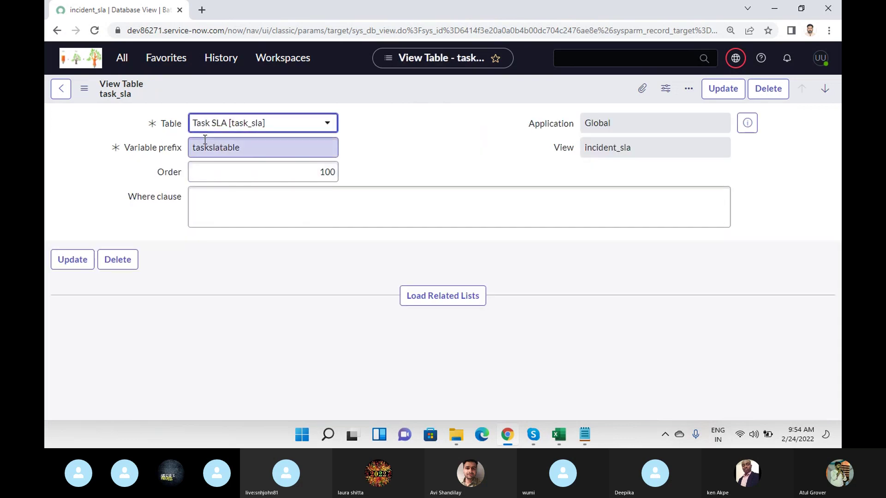
pyautogui.click(237, 146)
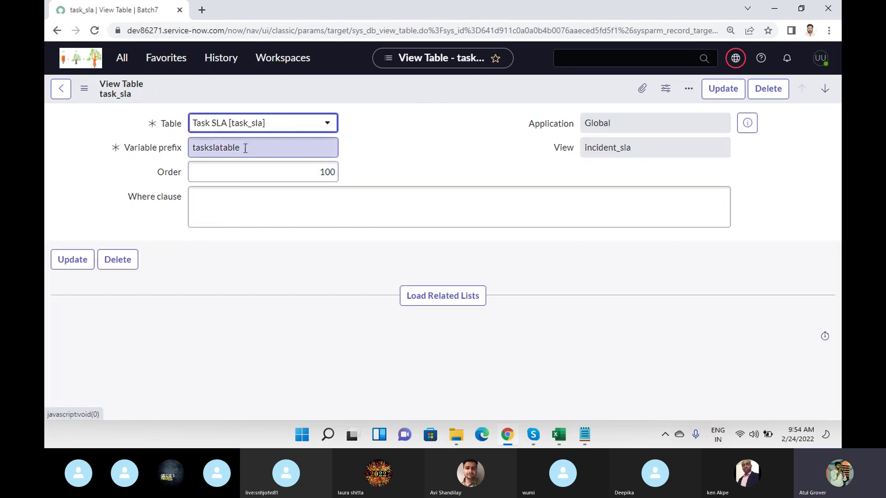
pyautogui.moveTo(262, 146); pyautogui.dragTo(183, 147)
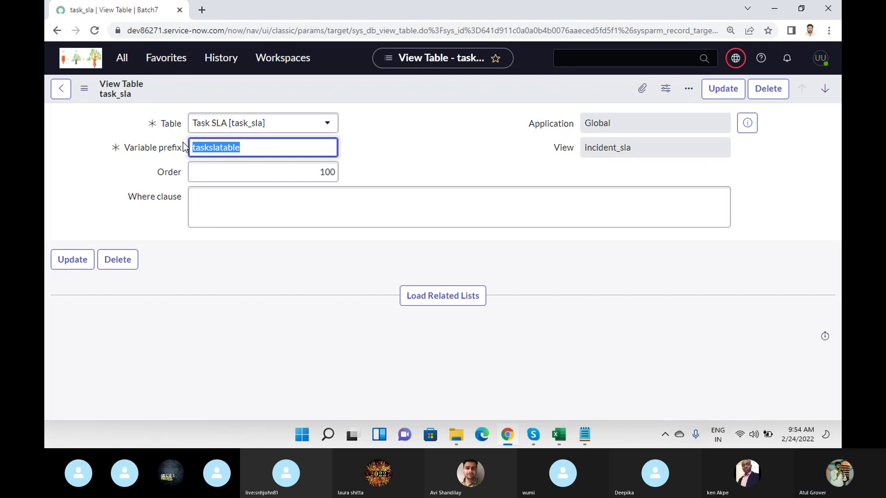
# - Switch to the Notepad notes and add the line "Inc - Caller" below the "INC + SLA (task_SLA)" line, after a blank line
pyautogui.click(584, 434)
pyautogui.click(367, 312)
pyautogui.press('Return')
pyautogui.press('Return')
pyautogui.write('Inc - Ca')
pyautogui.press('BackSpace')
pyautogui.write('aller')
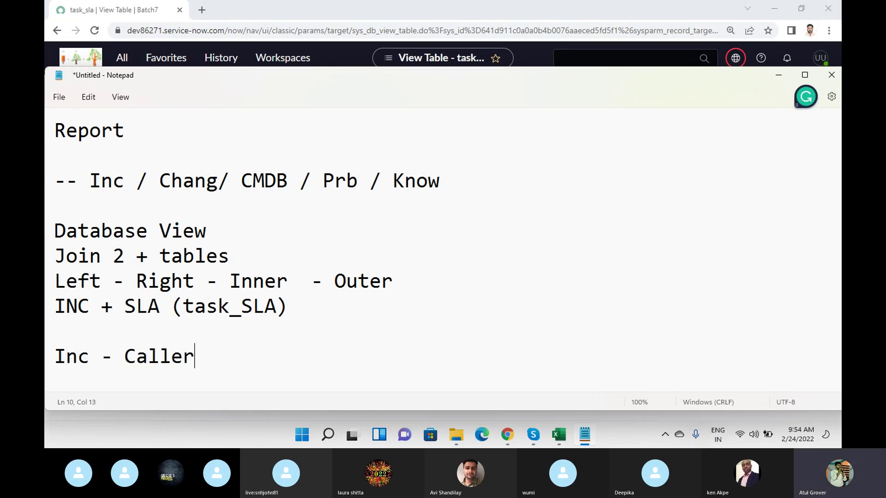
# - Add the line "SLA - Caller" below "Inc - Caller" and, after a blank line, the line "Caller Caller"
pyautogui.press('Return')
pyautogui.write('SLA - Caller')
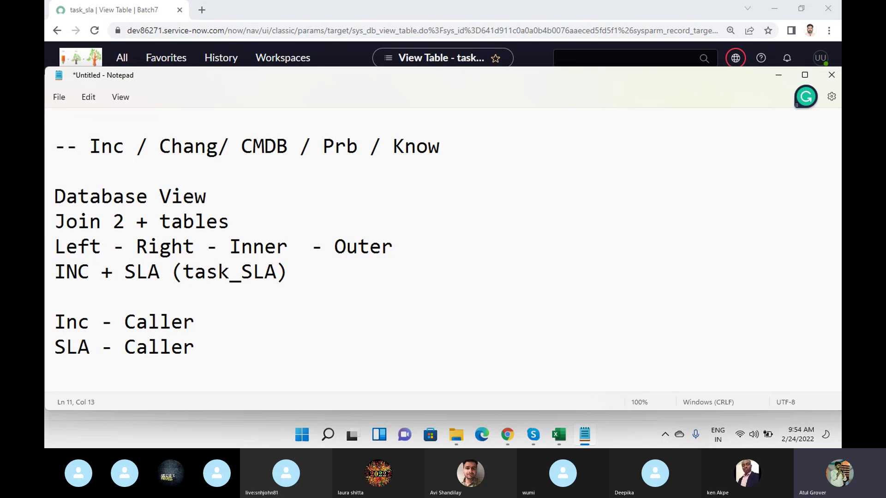
pyautogui.press('Return')
pyautogui.press('Return')
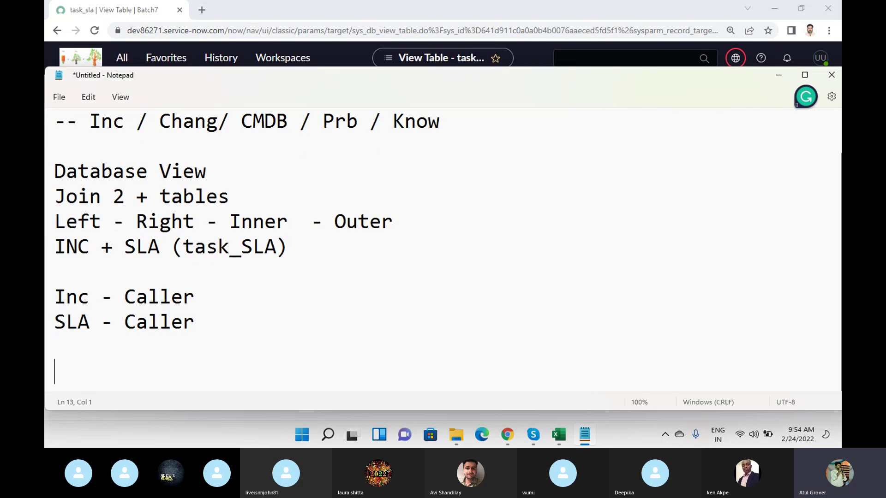
pyautogui.write('Caller Caller')
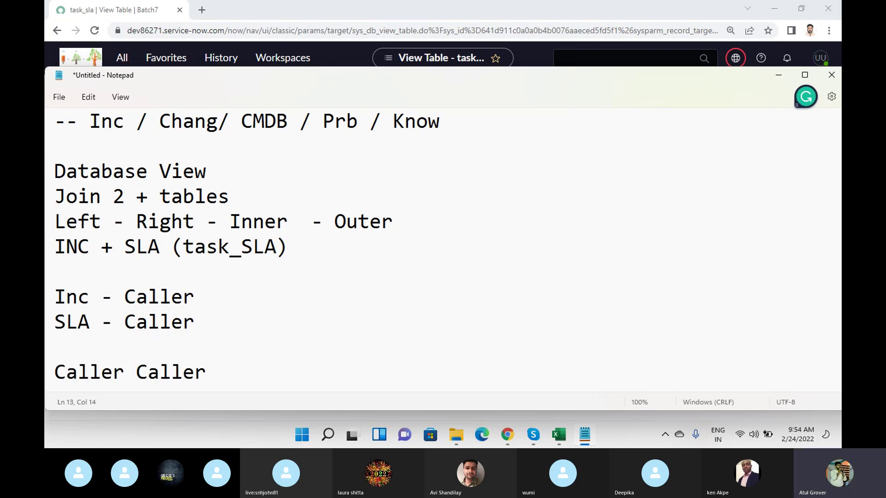
# - Highlight the words of the "Caller Caller" line and the "Inc" label in turn to compare the two tables' caller fields
pyautogui.scroll(1, 457, 297)
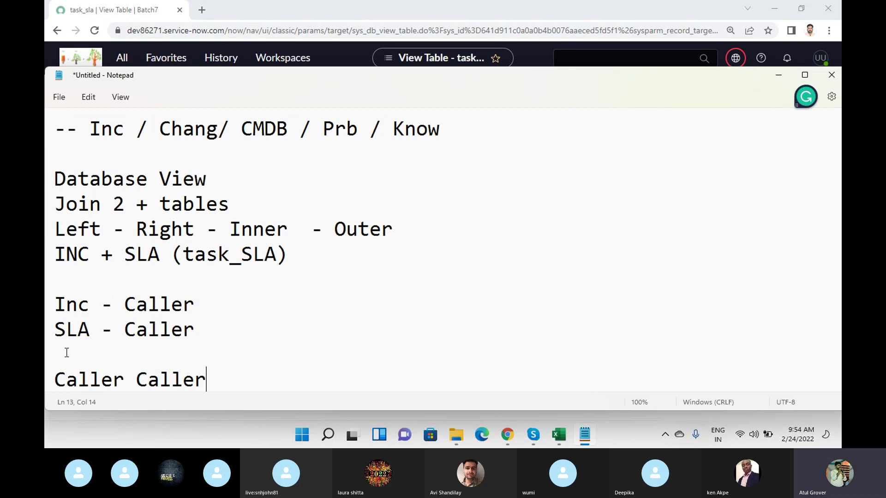
pyautogui.doubleClick(80, 379)
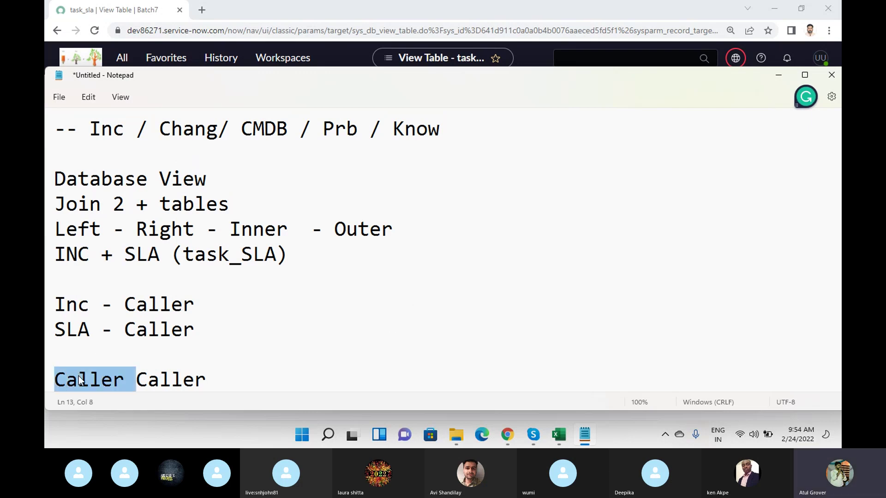
pyautogui.doubleClick(77, 306)
pyautogui.doubleClick(179, 387)
pyautogui.click(64, 324)
pyautogui.doubleClick(67, 305)
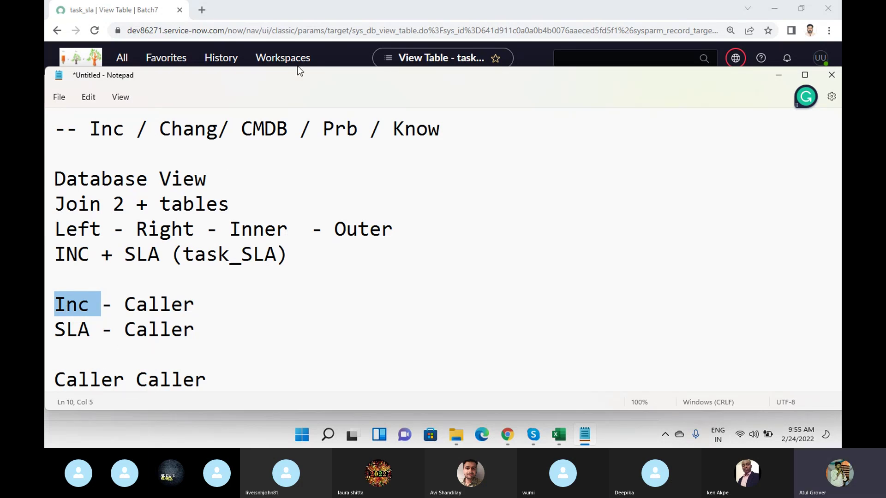
# - Switch to Chrome and highlight the variable prefix label and its value on the task_sla view table record
pyautogui.click(353, 51)
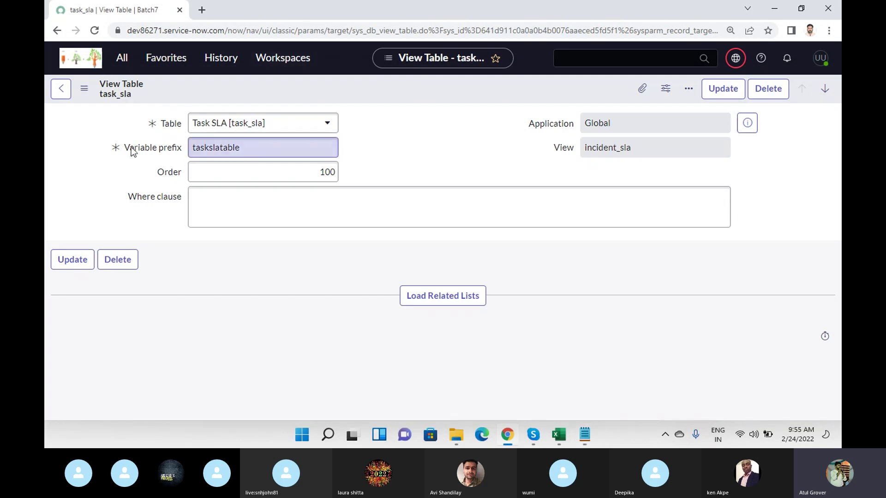
pyautogui.moveTo(129, 147); pyautogui.dragTo(185, 153)
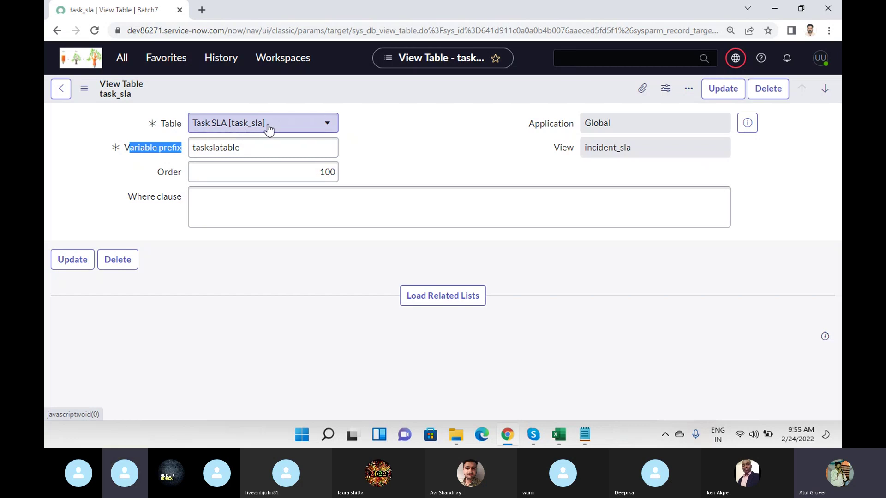
pyautogui.click(242, 151)
pyautogui.moveTo(242, 151); pyautogui.dragTo(182, 148)
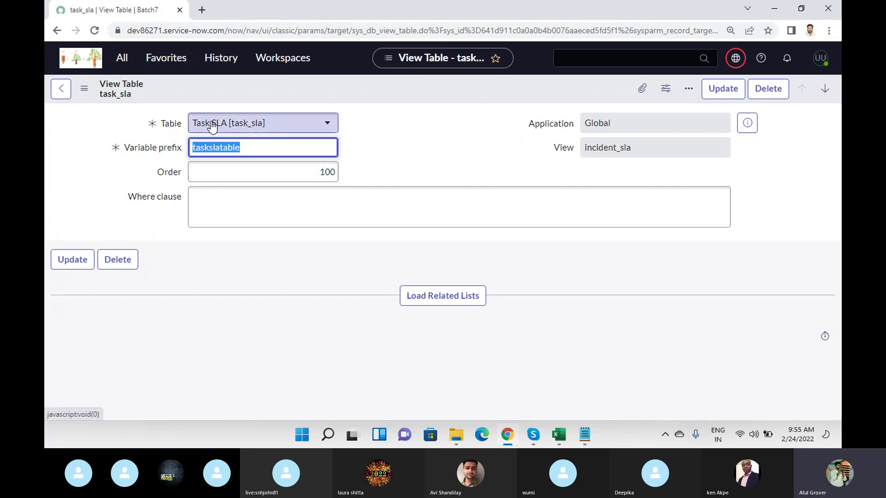
# - Go back to the incident_sla view, open its incident view table record and highlight the variable prefix
pyautogui.click(64, 91)
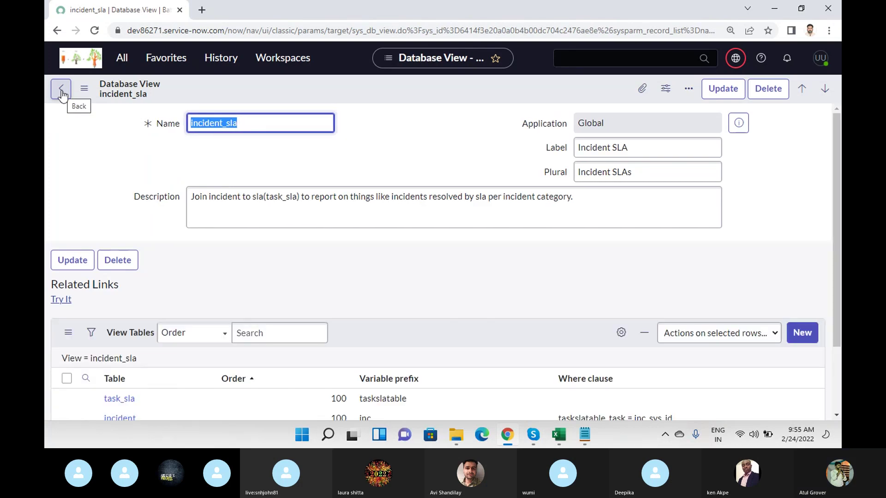
pyautogui.scroll(-2, 134, 370)
pyautogui.click(127, 334)
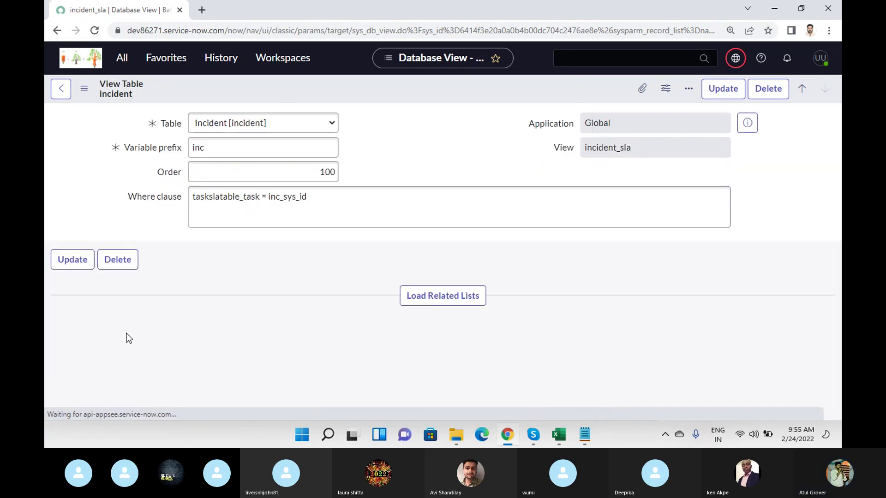
pyautogui.moveTo(218, 148); pyautogui.dragTo(186, 149)
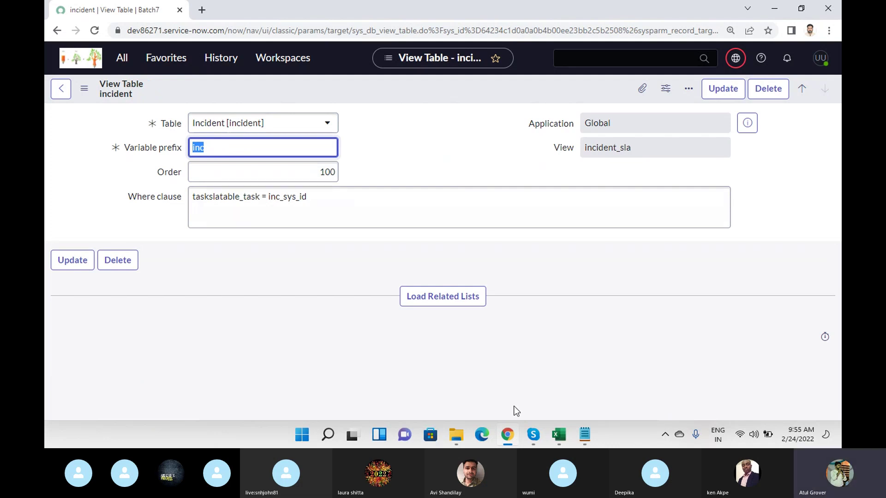
# - Switch to the Notepad notes and insert three blank lines above the "Report" heading
pyautogui.click(584, 434)
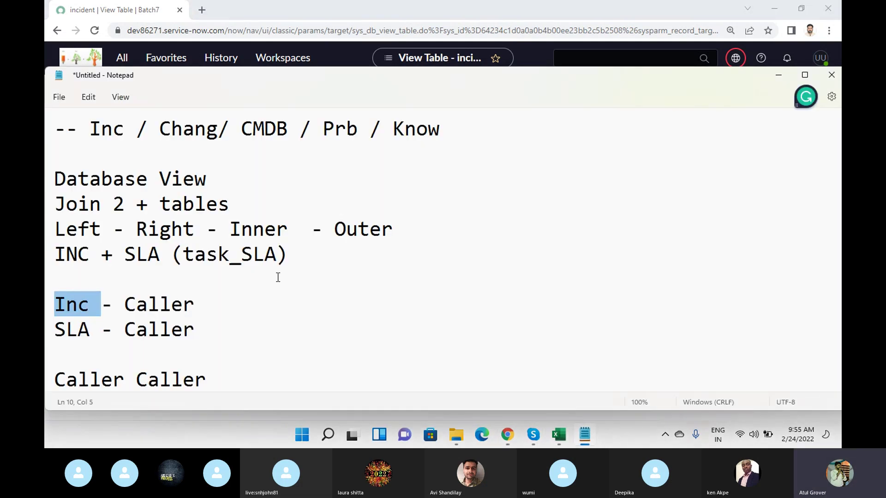
pyautogui.scroll(1, 278, 275)
pyautogui.click(55, 132)
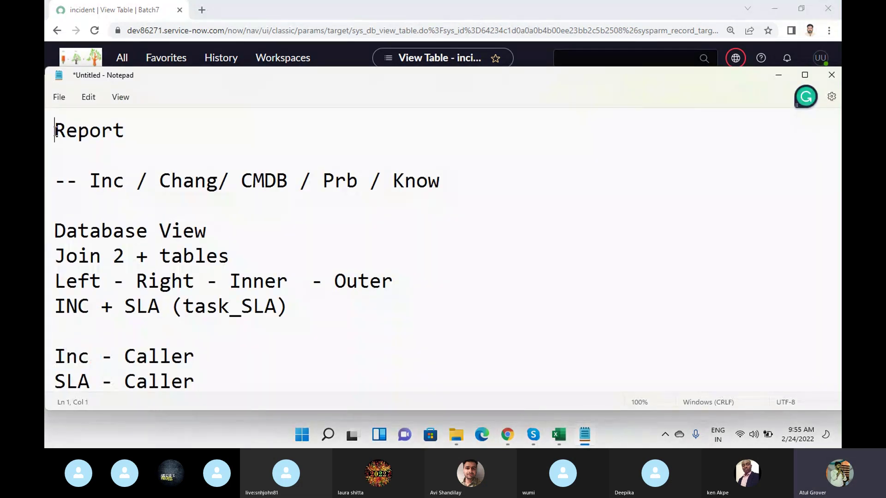
pyautogui.press('Return')
pyautogui.press('Return')
pyautogui.press('Return')
pyautogui.click(55, 131)
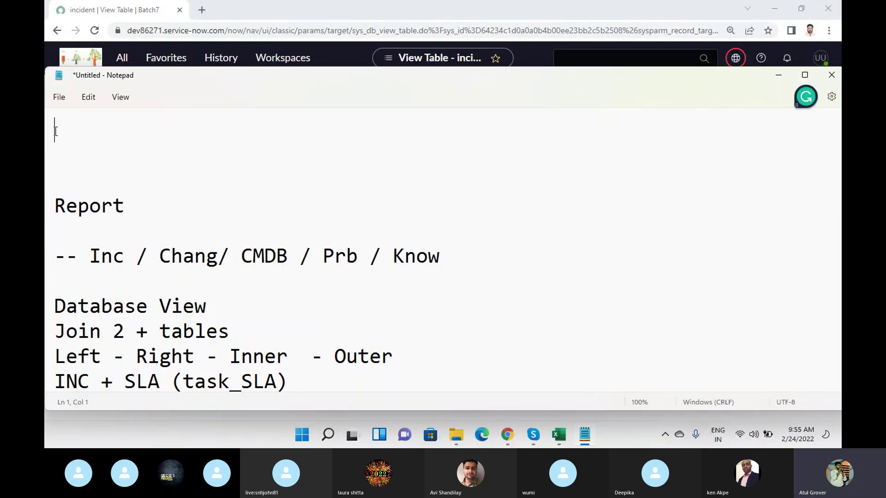
# - Write the query Select * from AB, BA where Department = "IT" on the first line of the notes
pyautogui.write('Select * ')
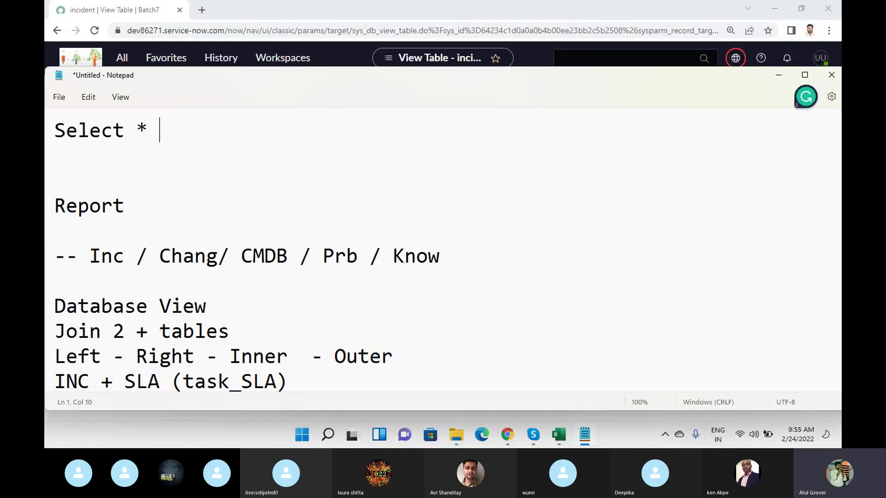
pyautogui.write('from AB, BA wjhere')
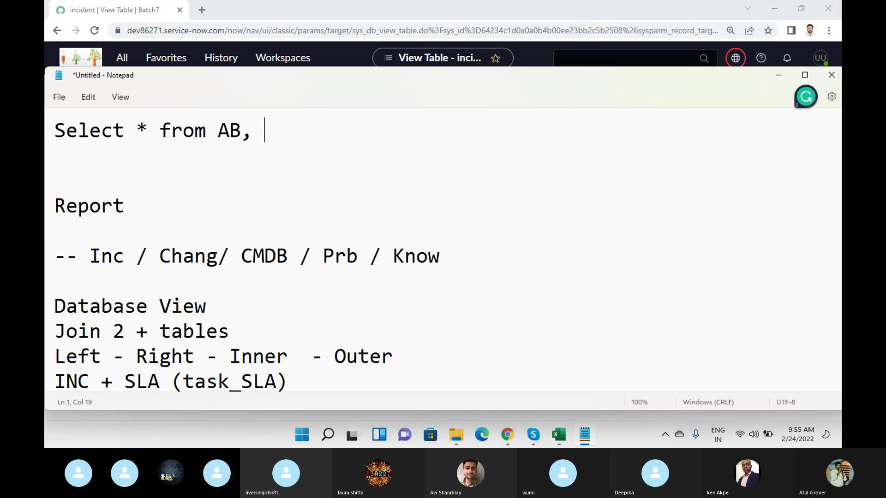
pyautogui.press('BackSpace')
pyautogui.press('BackSpace')
pyautogui.press('BackSpace')
pyautogui.press('BackSpace')
pyautogui.press('BackSpace')
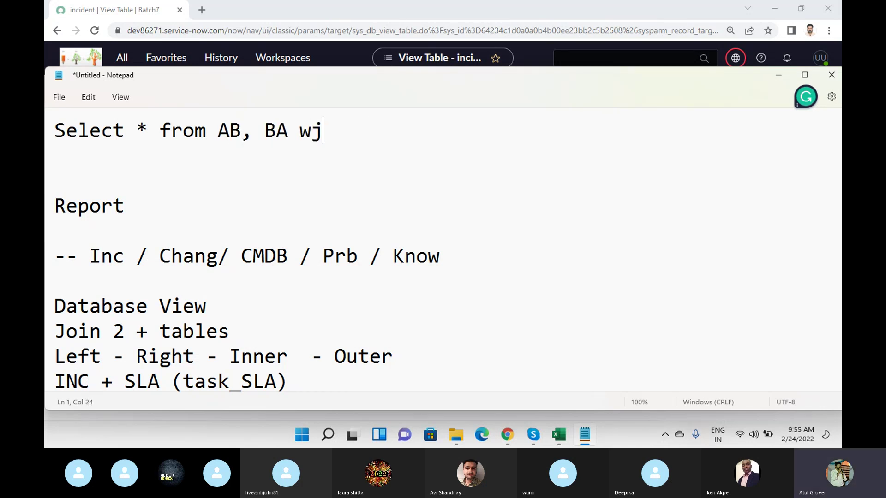
pyautogui.write('here Depa')
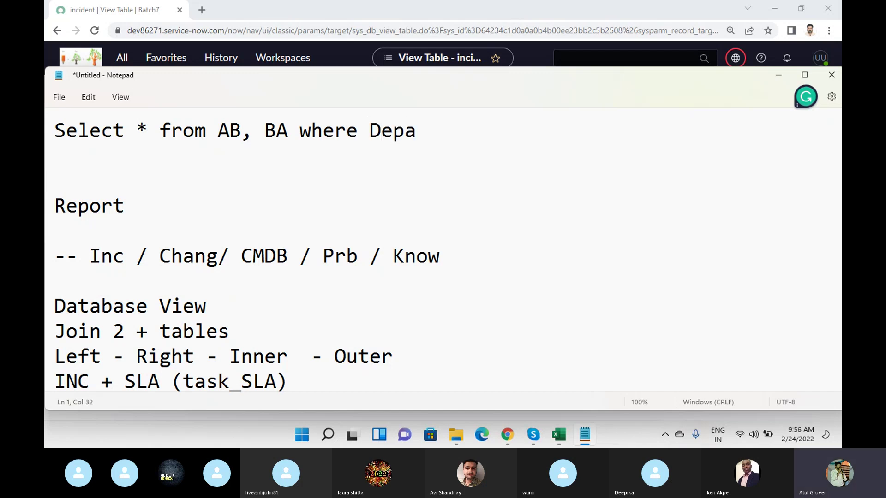
pyautogui.write('rtment =')
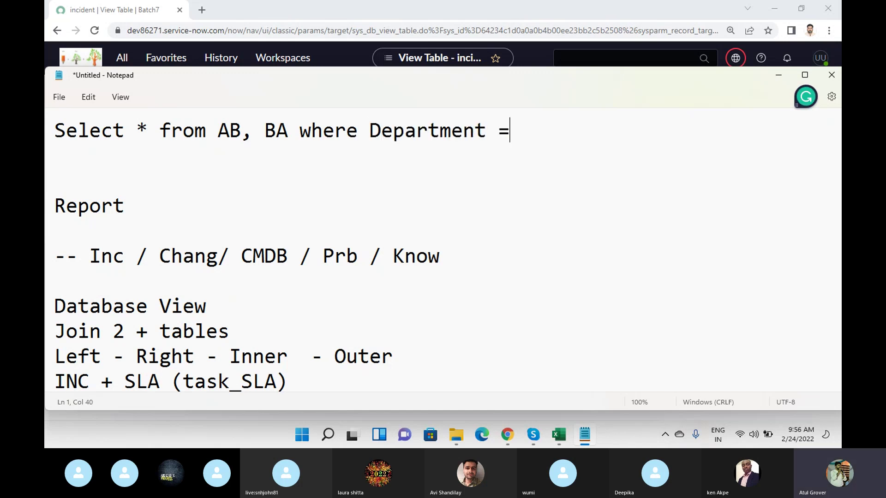
pyautogui.write(' "IT"')
# - Highlight the query's table names and condition, and compare them with inc_sys_id in the incident record's where clause in Chrome
pyautogui.moveTo(216, 130); pyautogui.dragTo(285, 130)
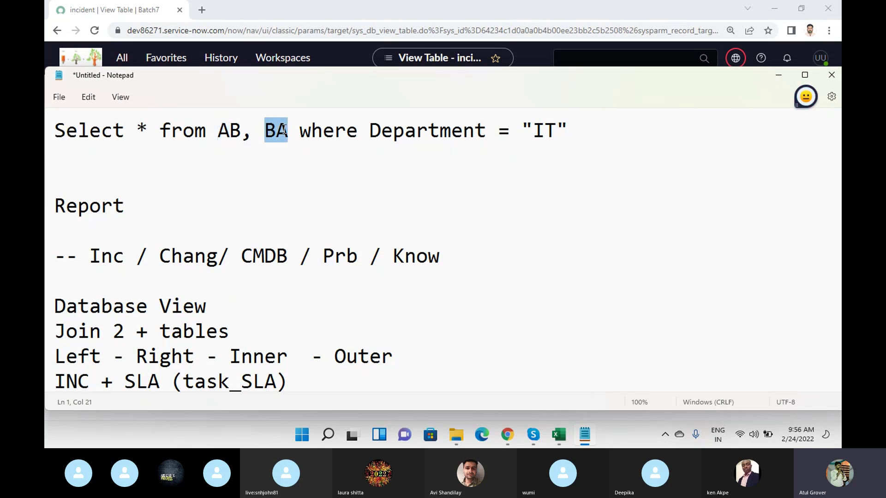
pyautogui.moveTo(374, 129); pyautogui.dragTo(569, 137)
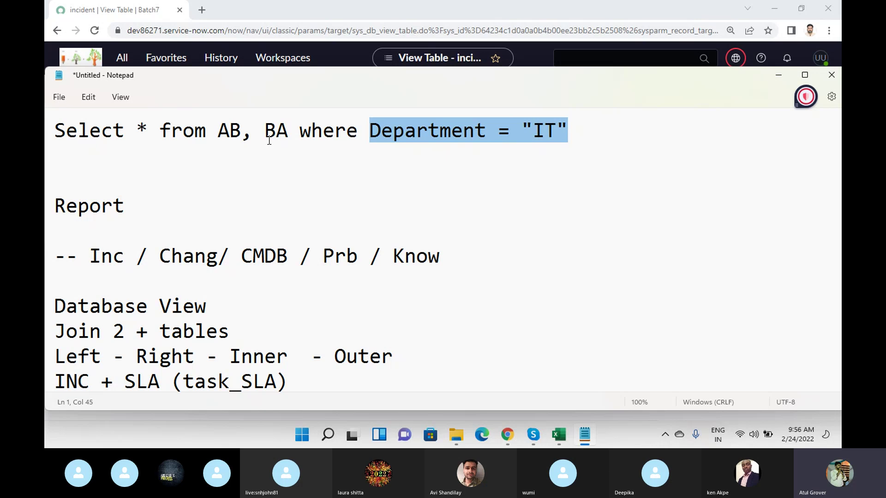
pyautogui.click(345, 52)
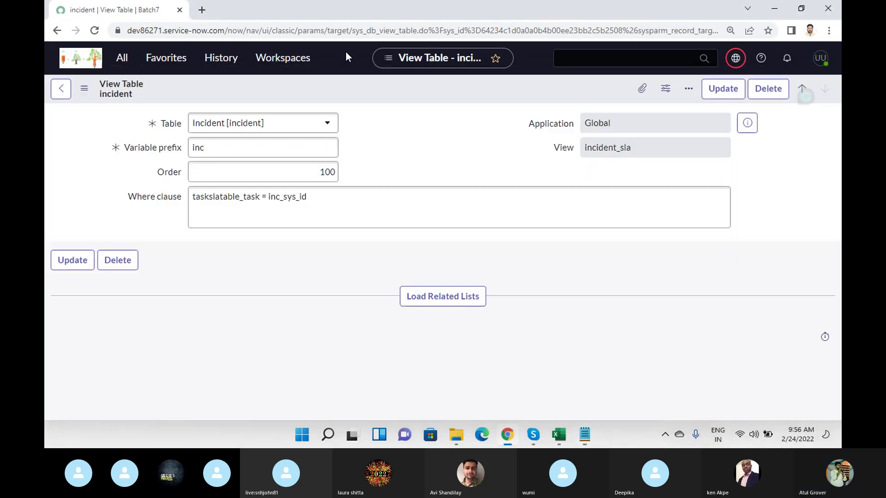
pyautogui.moveTo(307, 198); pyautogui.dragTo(270, 203)
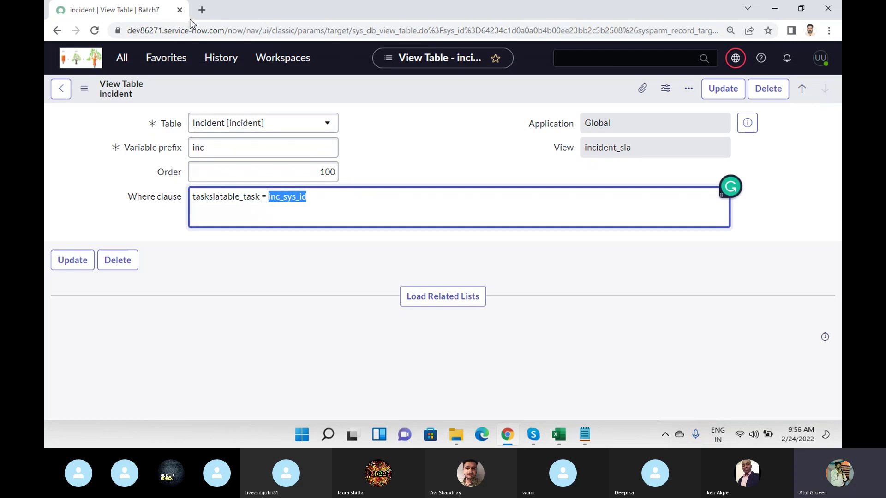
# - Open the dev86271.service-now.com instance in a new browser tab
pyautogui.click(208, 10)
pyautogui.write('dev')
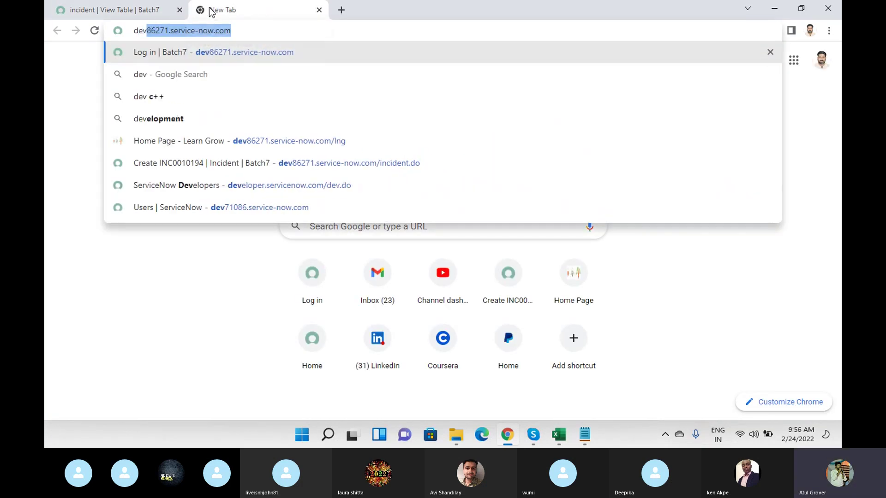
pyautogui.press('Return')
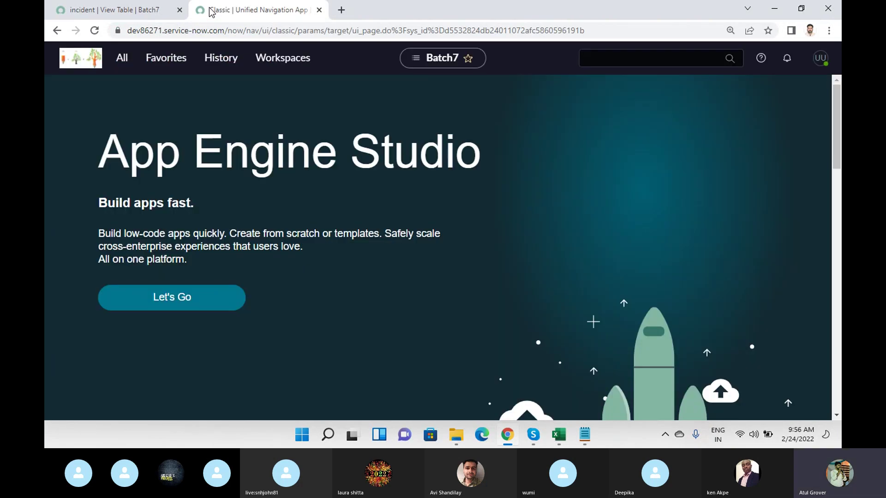
# - Find "Incident" in the application navigator and open the list of all incidents under Incident LearnGrow
pyautogui.click(127, 63)
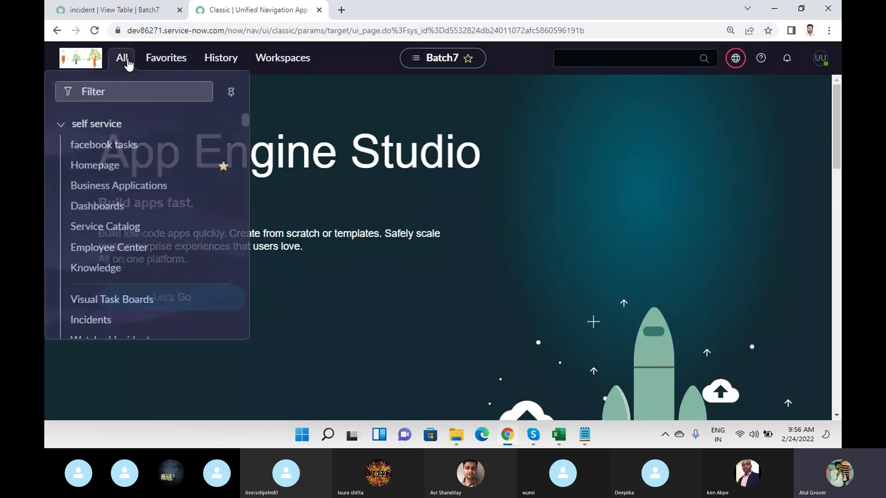
pyautogui.write('Incvi')
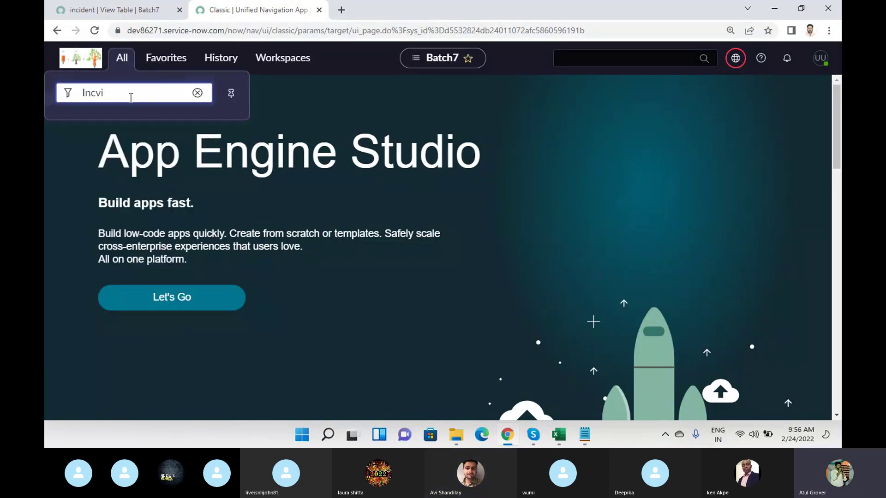
pyautogui.press('BackSpace')
pyautogui.press('BackSpace')
pyautogui.write('ident')
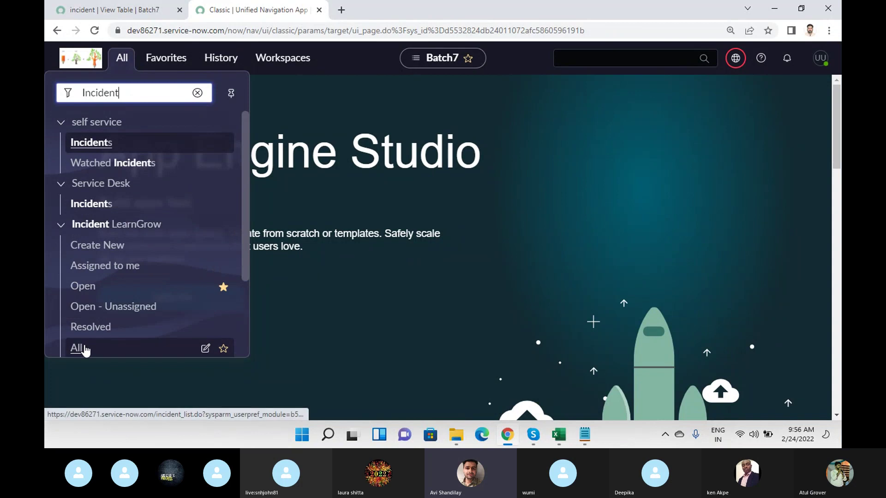
pyautogui.click(83, 348)
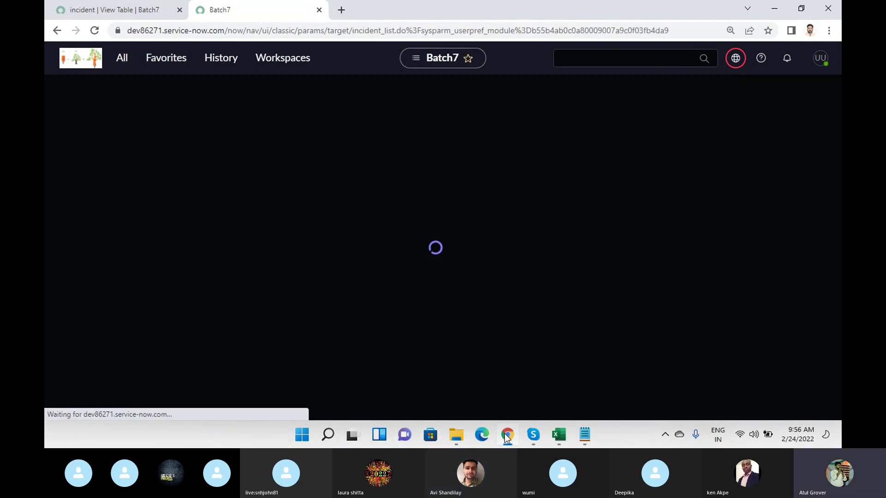
# - Switch to the Skype call and mute the unmuted participant in the lower row of the call grid
pyautogui.moveTo(535, 434)
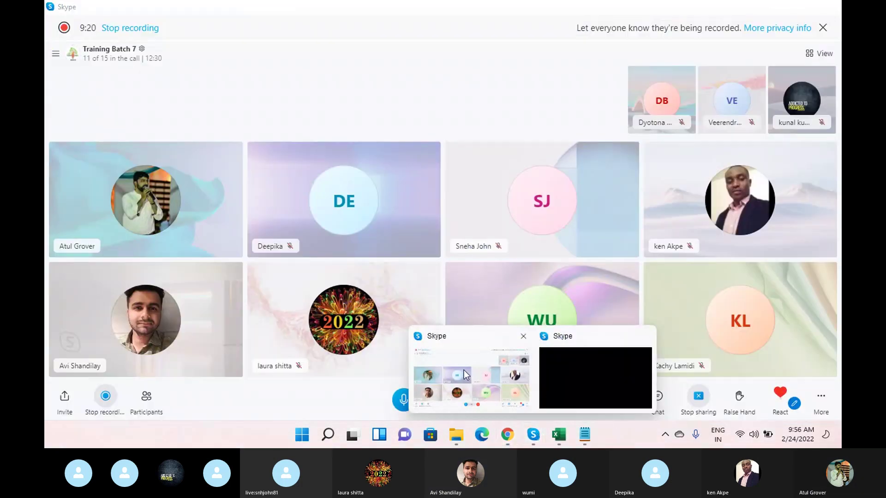
pyautogui.click(463, 370)
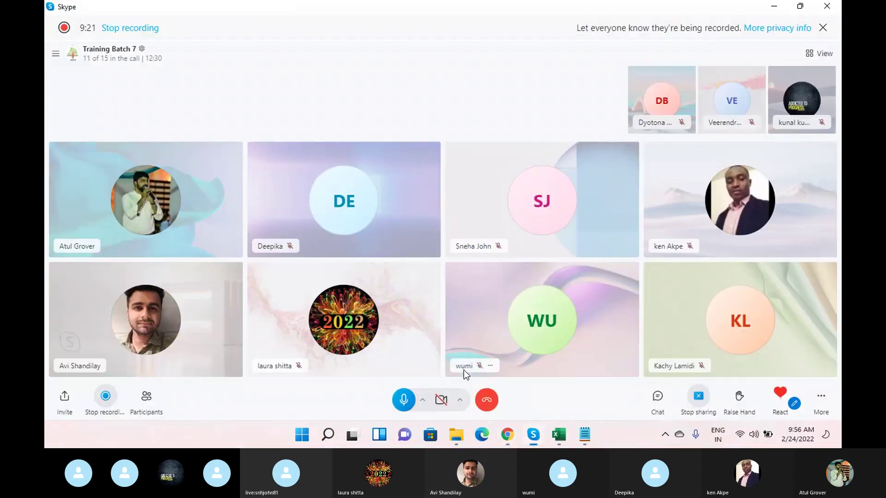
pyautogui.rightClick(120, 318)
pyautogui.click(130, 325)
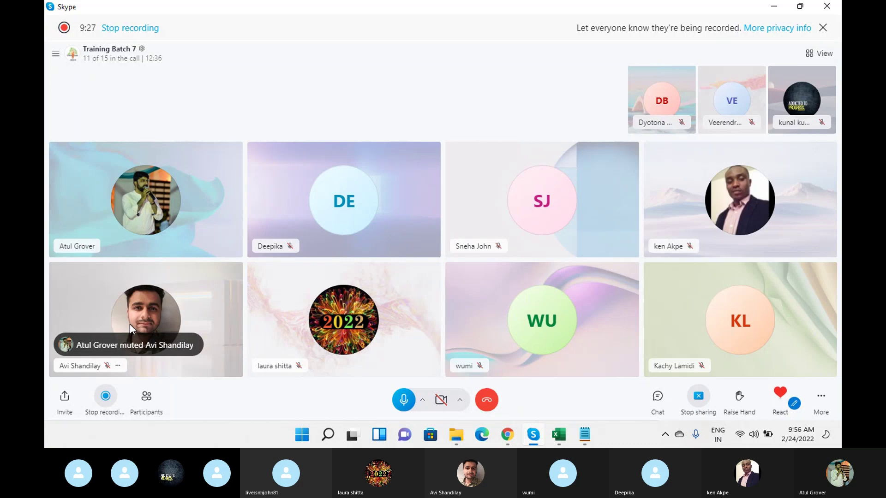
# - Switch back to Chrome and return to the incident view table record with its where clause
pyautogui.hotkey('alt', 'Tab')
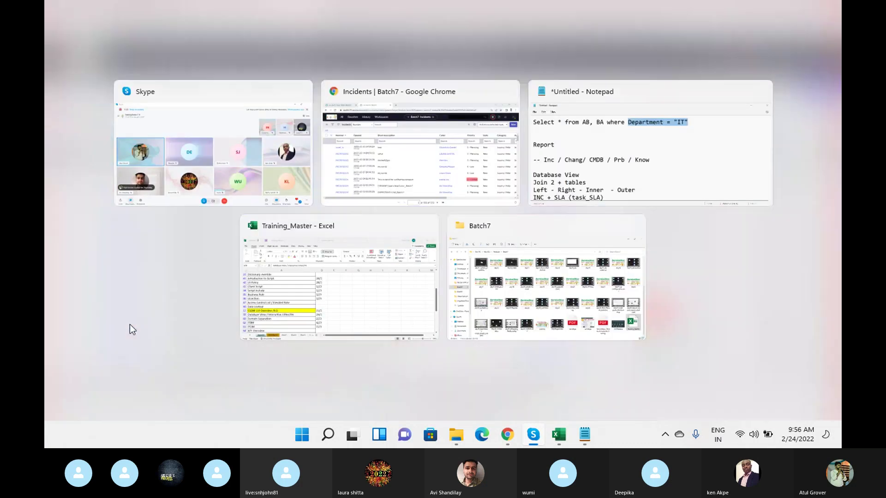
pyautogui.click(121, 338)
pyautogui.click(123, 13)
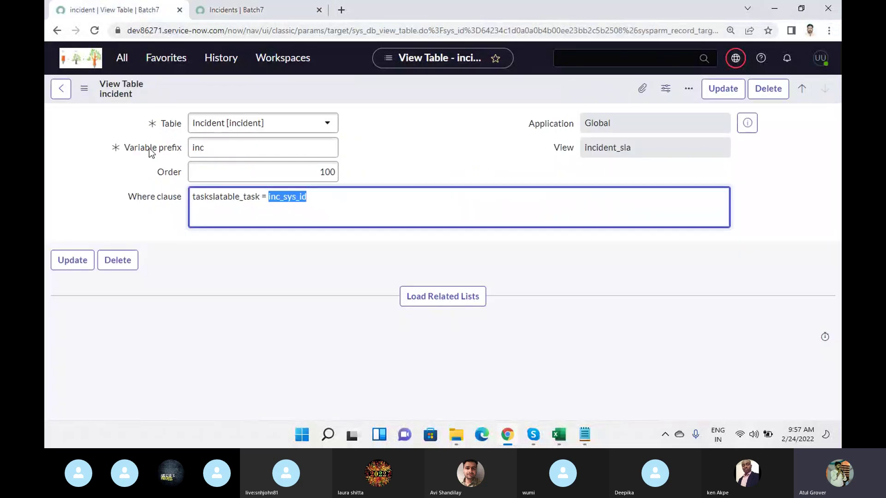
# - Highlight the whole where clause, then show the XML of incident INC0010135, search it for sys_id and highlight the value
pyautogui.moveTo(319, 195); pyautogui.dragTo(191, 199)
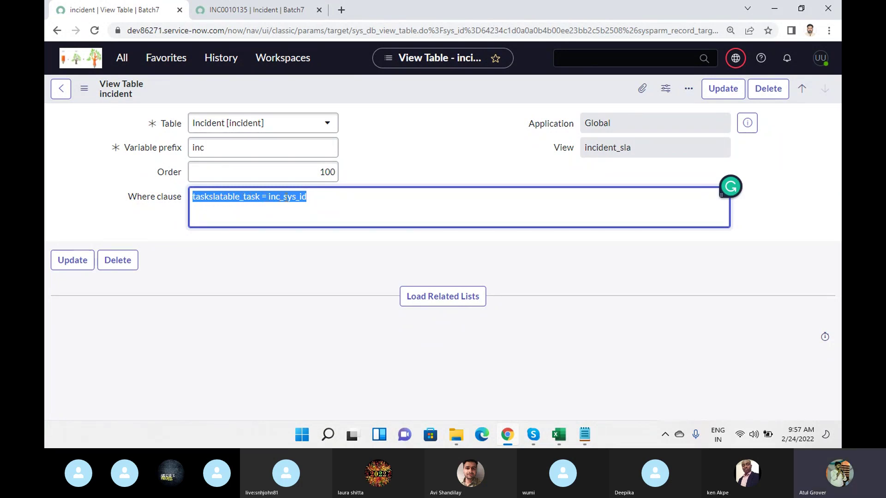
pyautogui.click(266, 11)
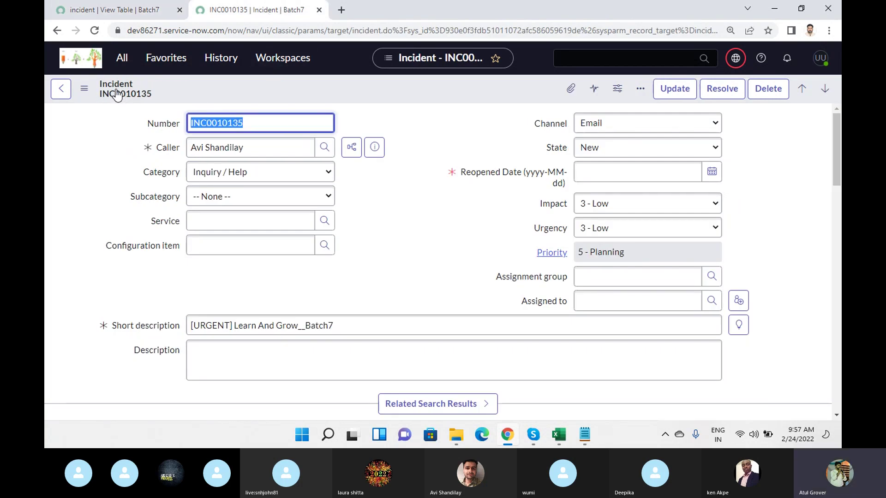
pyautogui.rightClick(227, 87)
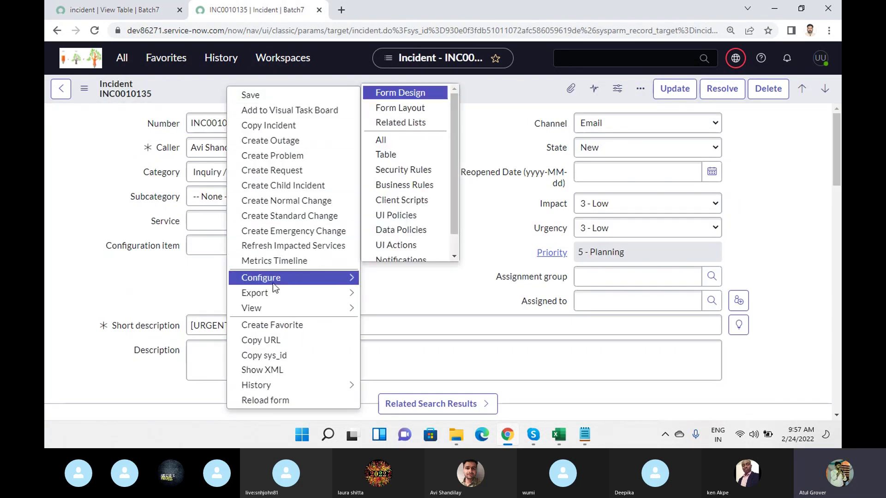
pyautogui.click(278, 370)
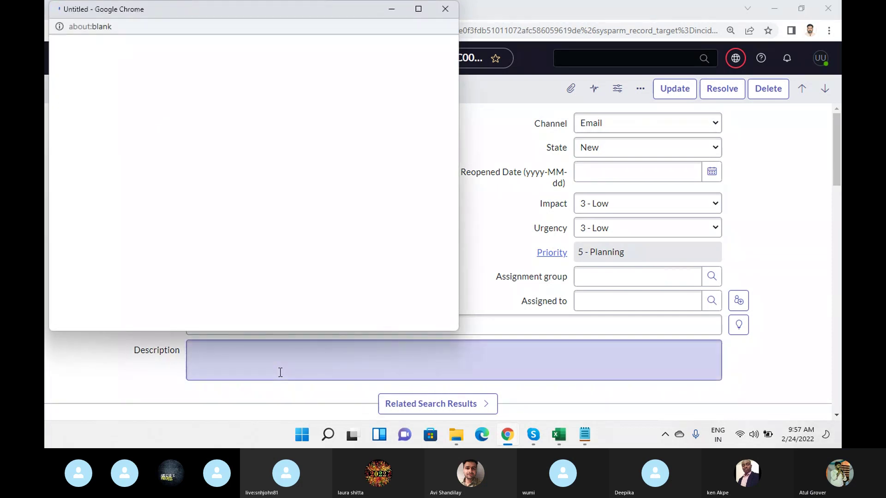
pyautogui.hotkey('ctrl', 'f')
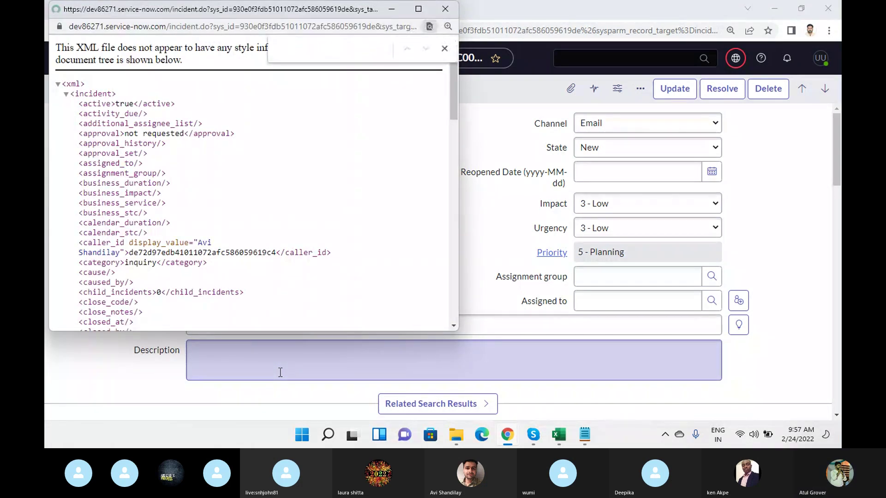
pyautogui.write('sys_id')
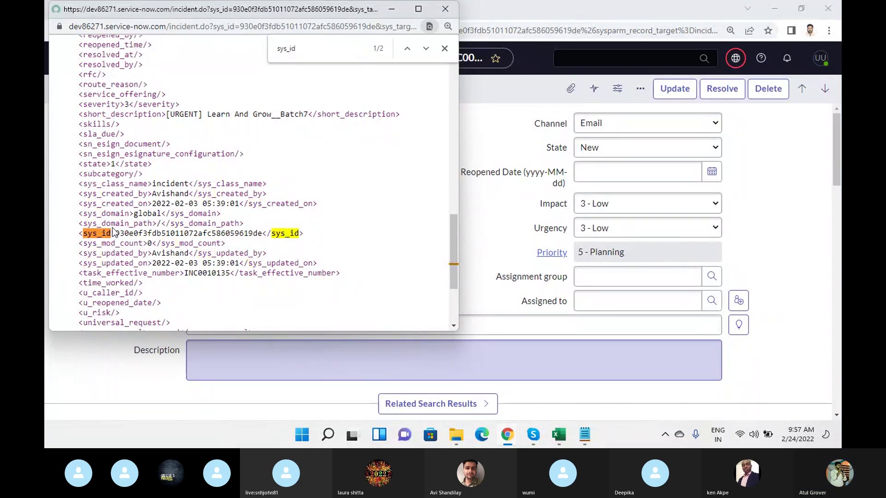
pyautogui.moveTo(117, 233); pyautogui.dragTo(264, 235)
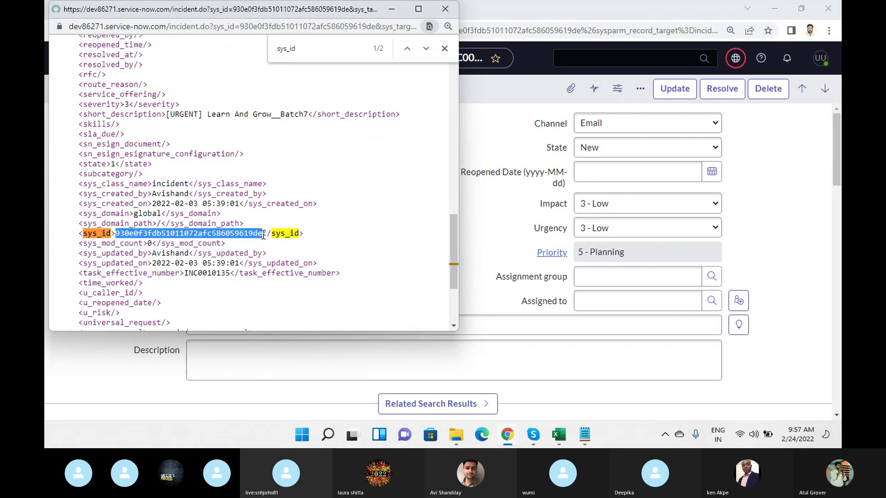
pyautogui.click(444, 9)
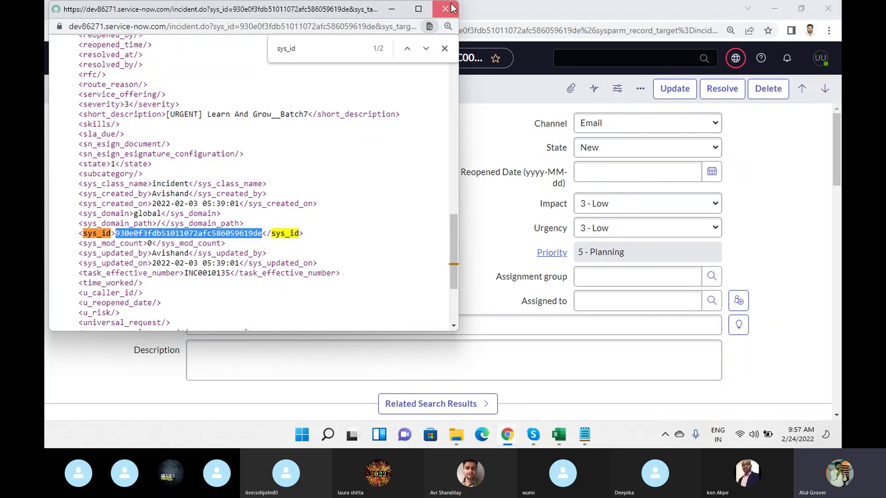
# - Load the incident's related lists, open its filtered Task SLAs list in a new tab and highlight the sys_id in the URL
pyautogui.scroll(-15, 339, 247)
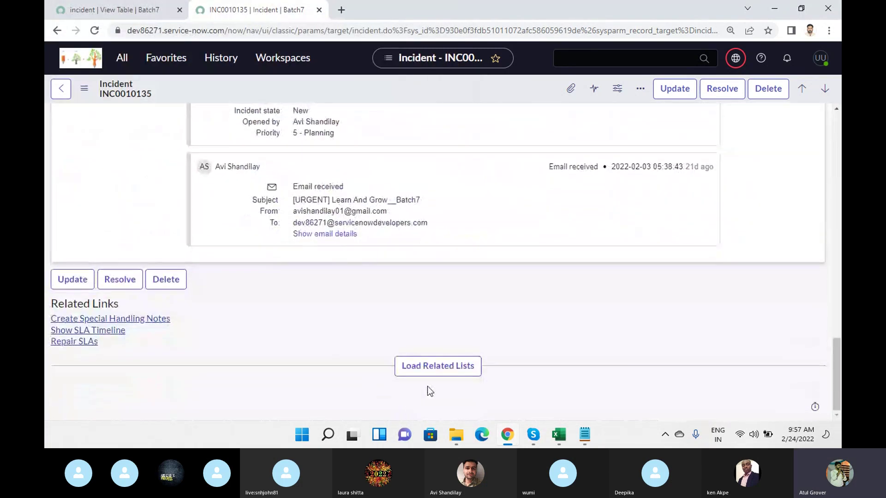
pyautogui.click(433, 367)
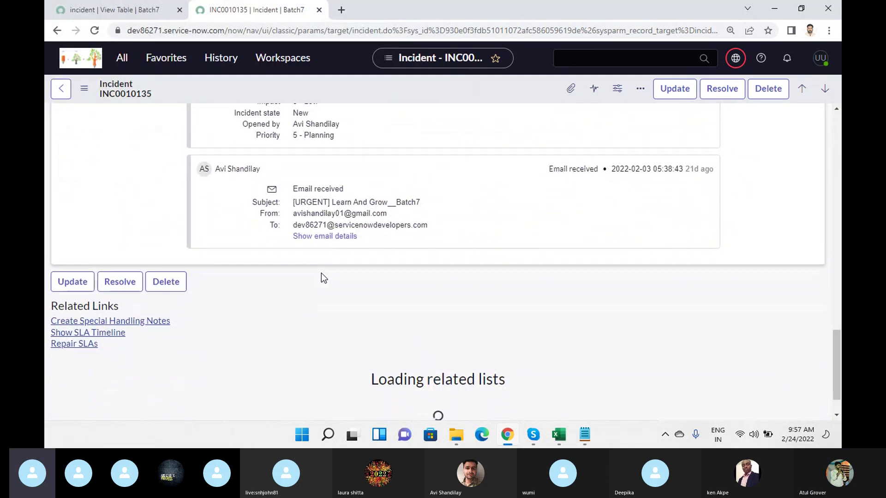
pyautogui.scroll(-2, 321, 273)
pyautogui.scroll(-2, 321, 273)
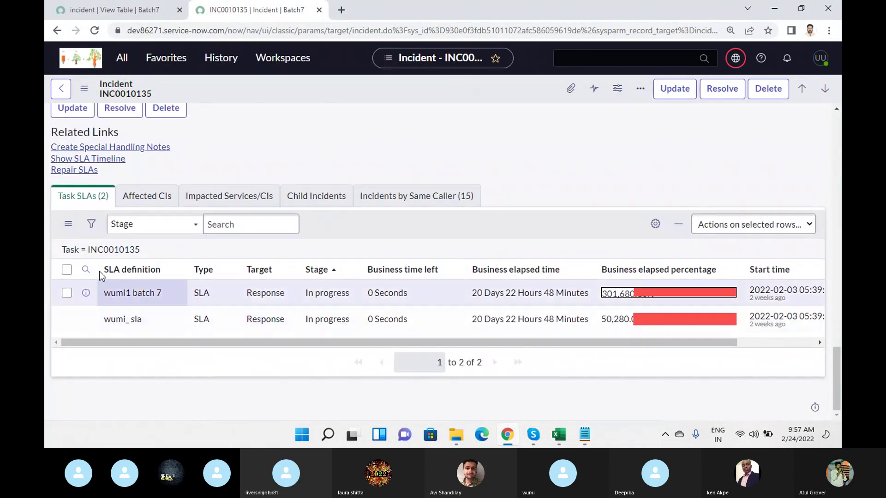
pyautogui.rightClick(113, 249)
pyautogui.click(176, 256)
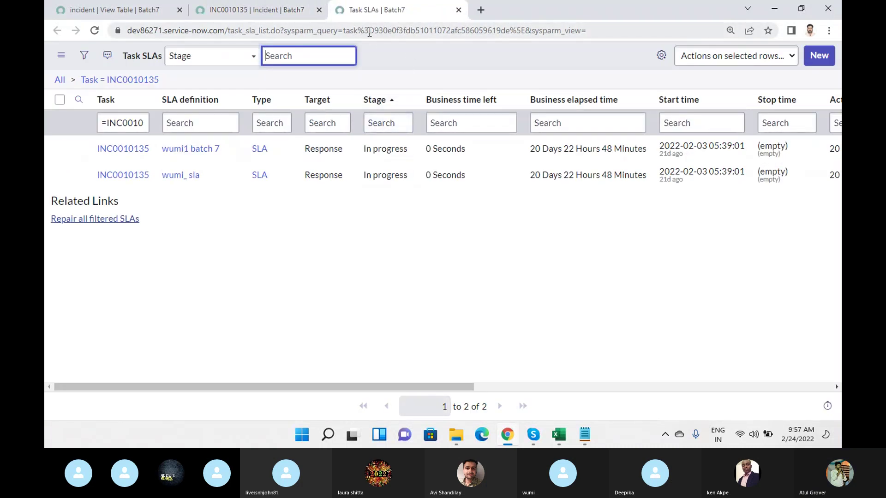
pyautogui.moveTo(367, 28); pyautogui.dragTo(508, 33)
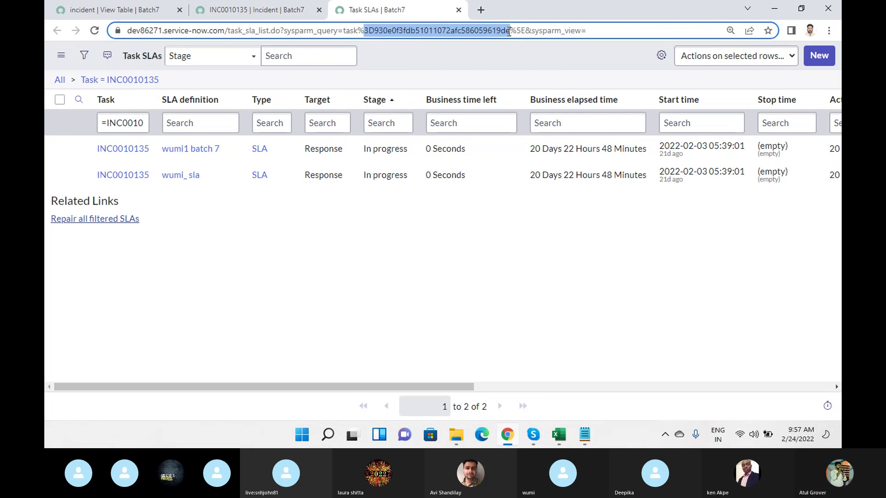
# - Return to the incident view table record and highlight taskslatable_task in the where clause
pyautogui.click(121, 11)
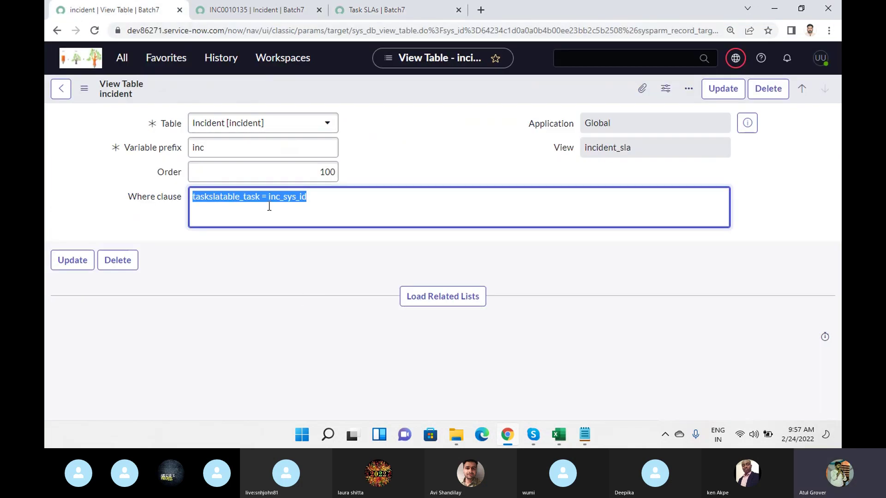
pyautogui.click(311, 203)
pyautogui.moveTo(311, 203); pyautogui.dragTo(193, 195)
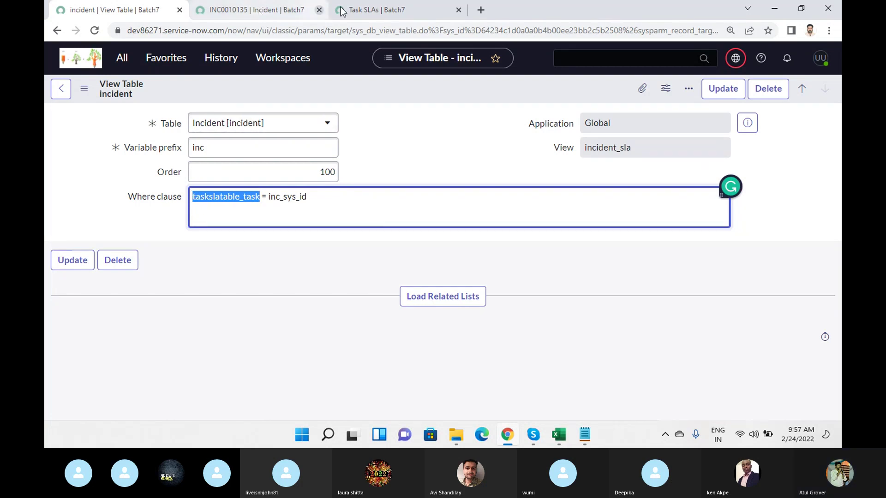
# - Compare the sys_id in the Task SLAs and incident URLs, and highlight the full where clause in the view table record
pyautogui.click(374, 12)
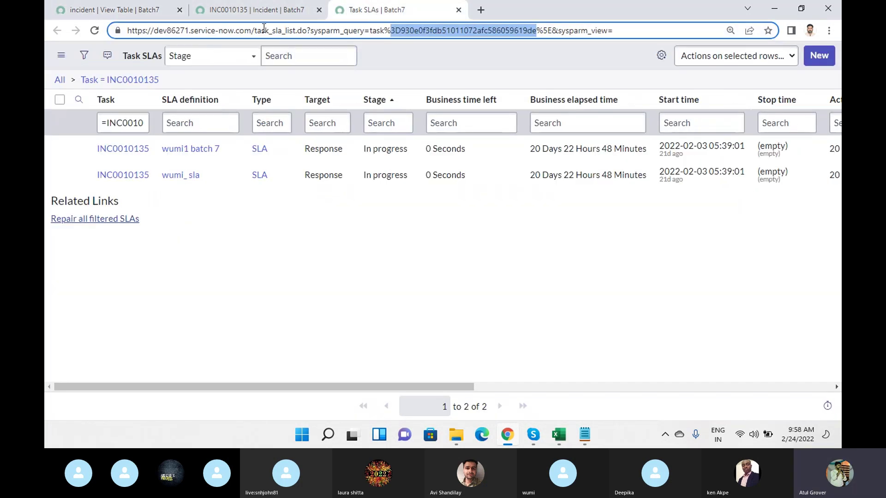
pyautogui.click(267, 10)
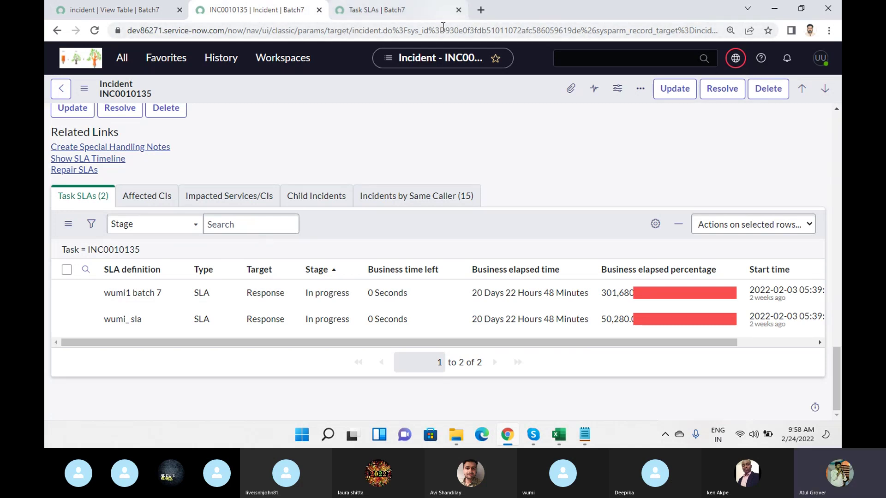
pyautogui.click(388, 12)
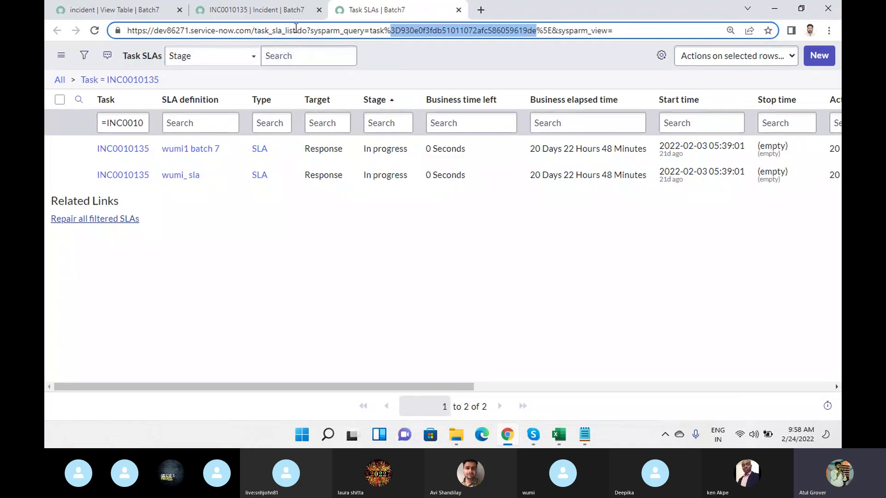
pyautogui.click(112, 11)
pyautogui.click(329, 202)
pyautogui.moveTo(329, 204); pyautogui.dragTo(181, 207)
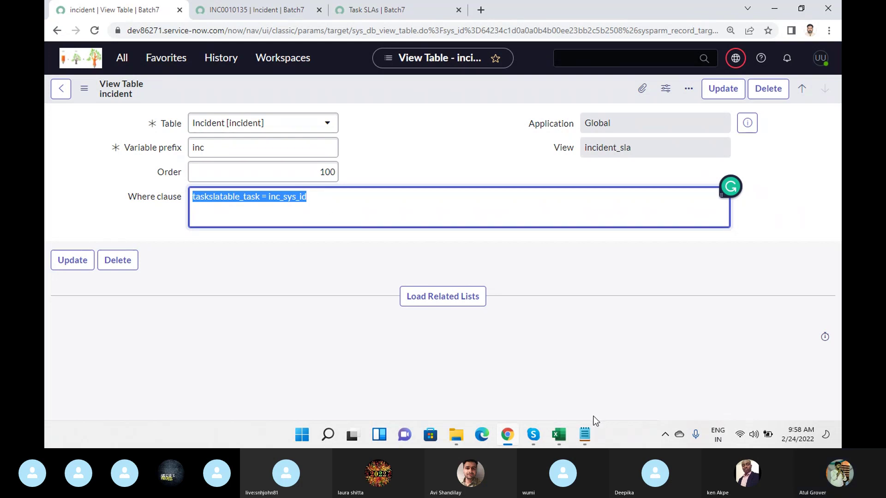
# - Switch to the Skype call, mute the microphone and unmute it again
pyautogui.moveTo(533, 434)
pyautogui.click(590, 373)
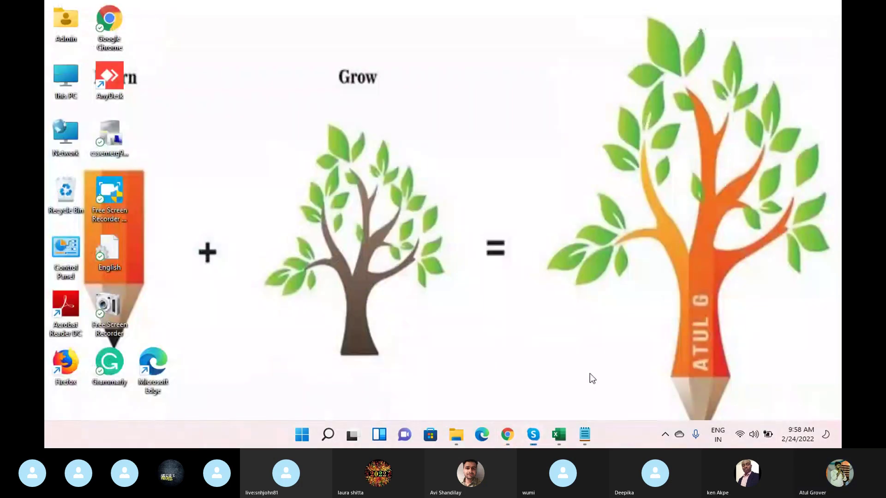
pyautogui.click(490, 384)
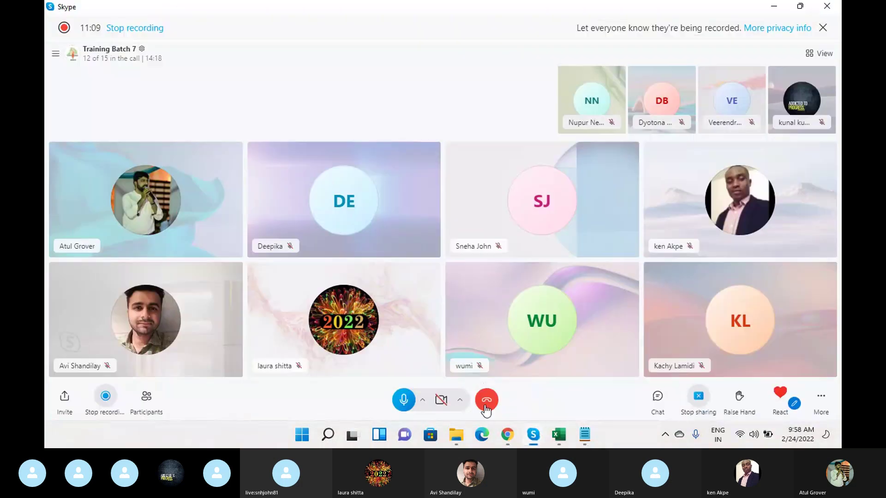
pyautogui.click(404, 400)
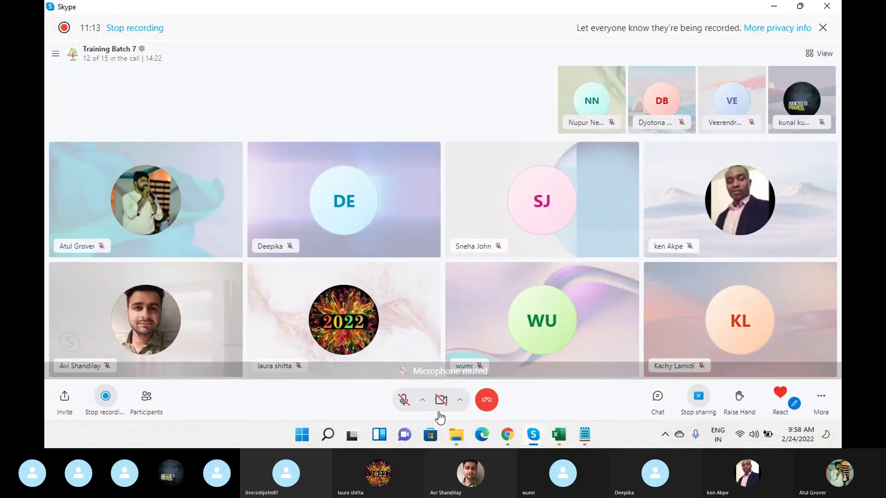
pyautogui.click(405, 400)
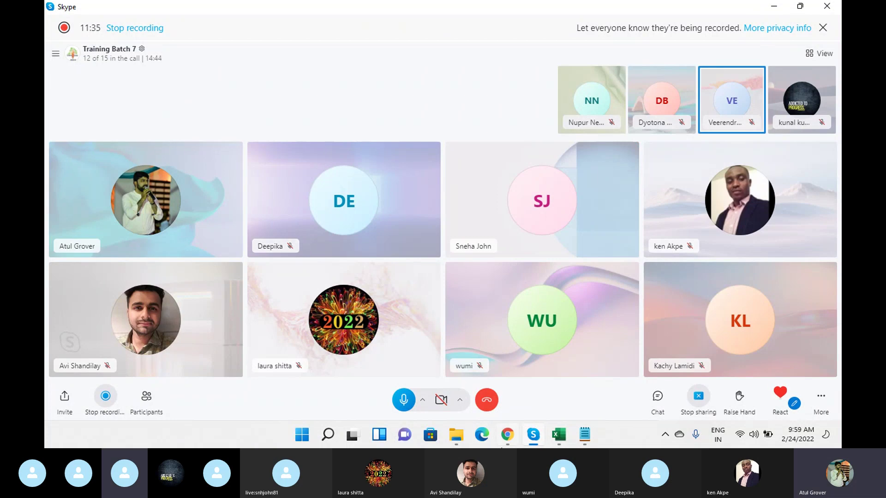
# - Switch back to Chrome, filter the Database Views list by names starting with "incident" and open the incident_sla view
pyautogui.click(508, 433)
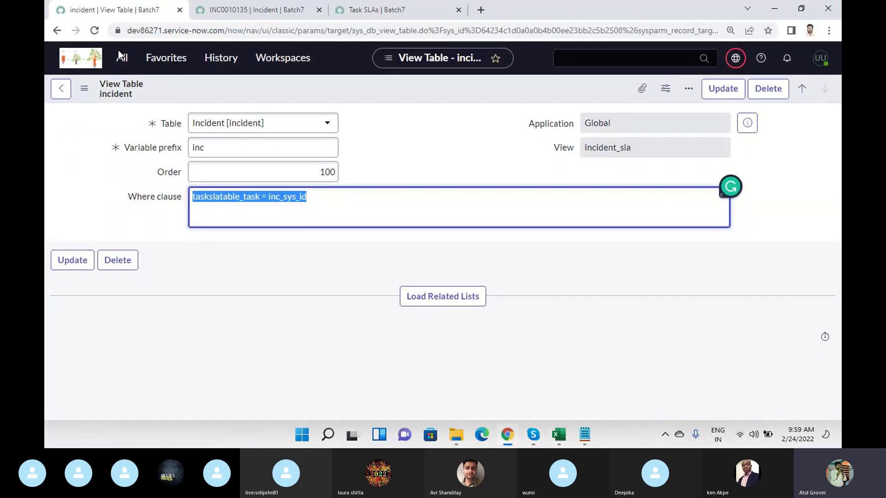
pyautogui.click(60, 88)
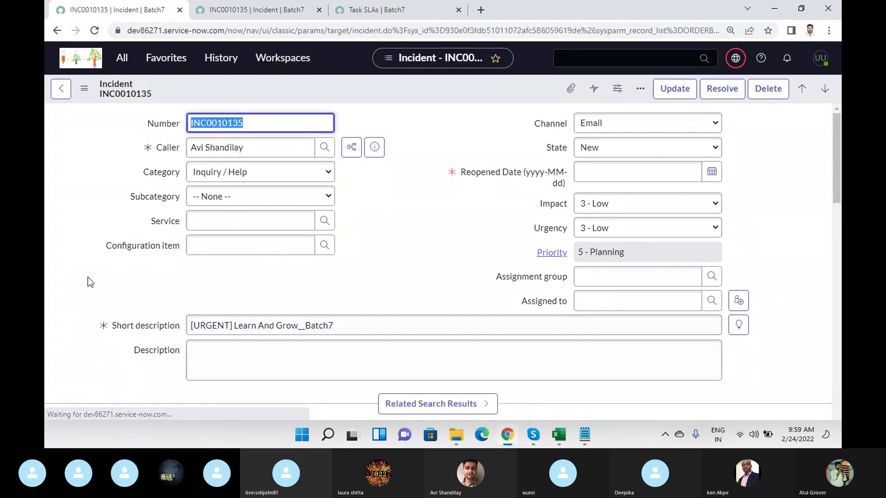
pyautogui.click(121, 58)
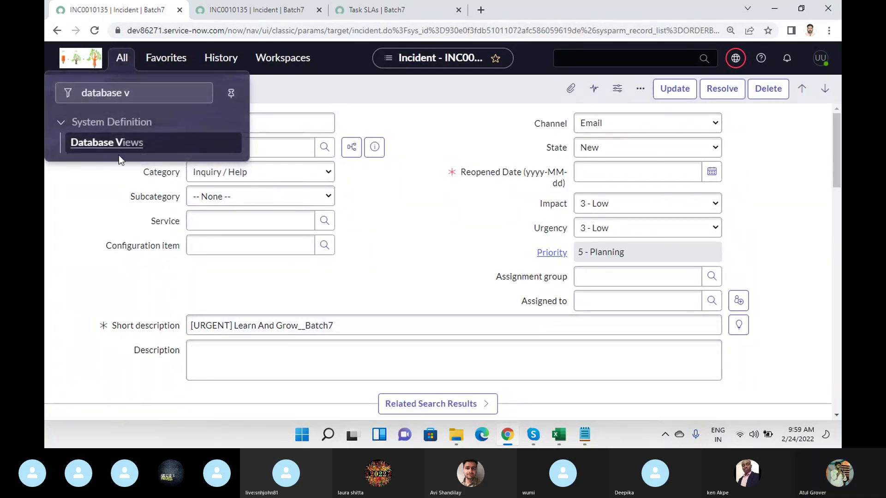
pyautogui.click(117, 143)
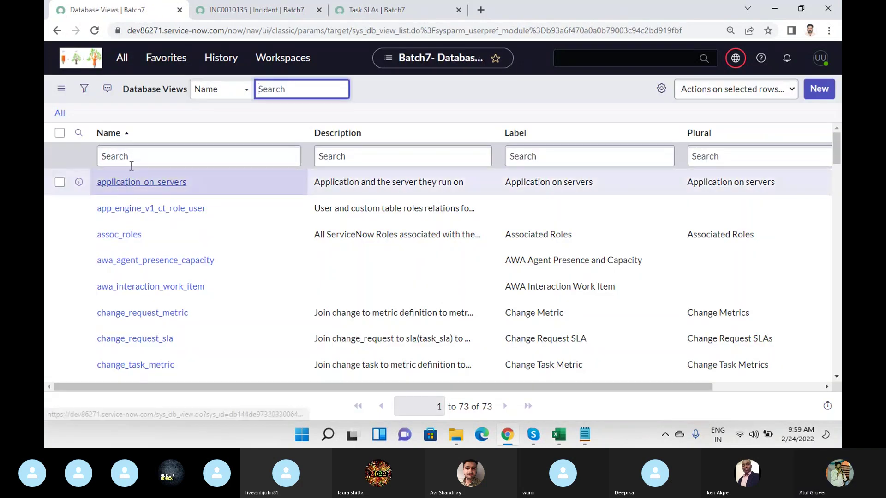
pyautogui.click(137, 156)
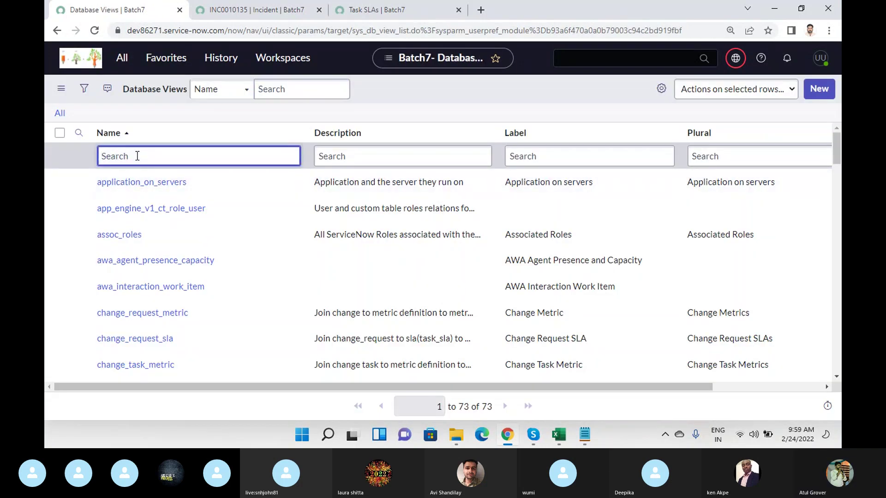
pyautogui.write('incident')
pyautogui.press('Return')
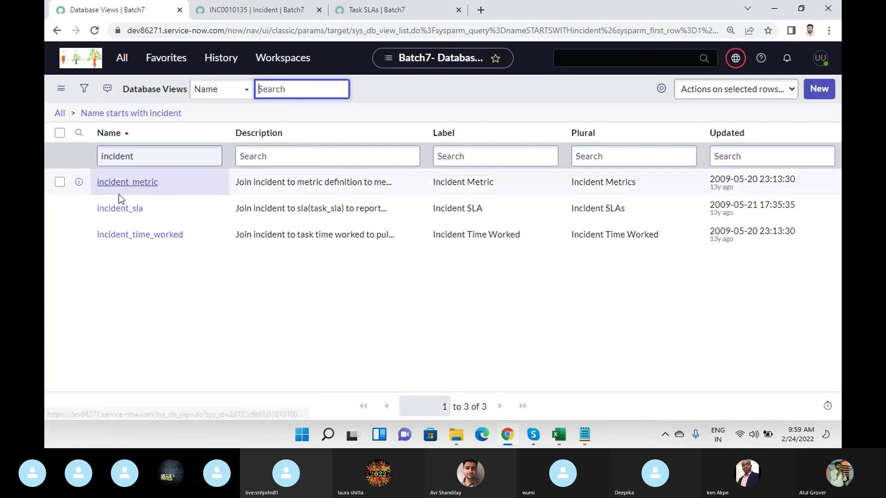
pyautogui.click(117, 213)
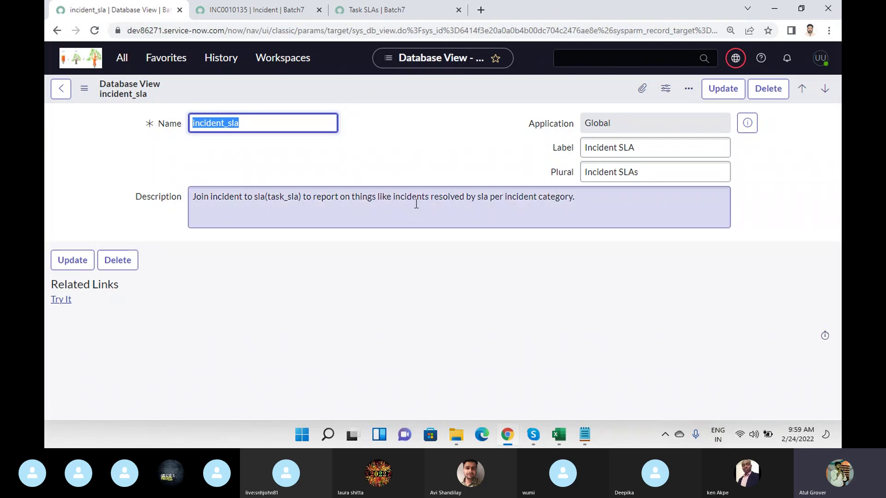
# - Try out the incident_sla view and examine the list columns available from its inc and taskslatable prefixes
pyautogui.click(61, 300)
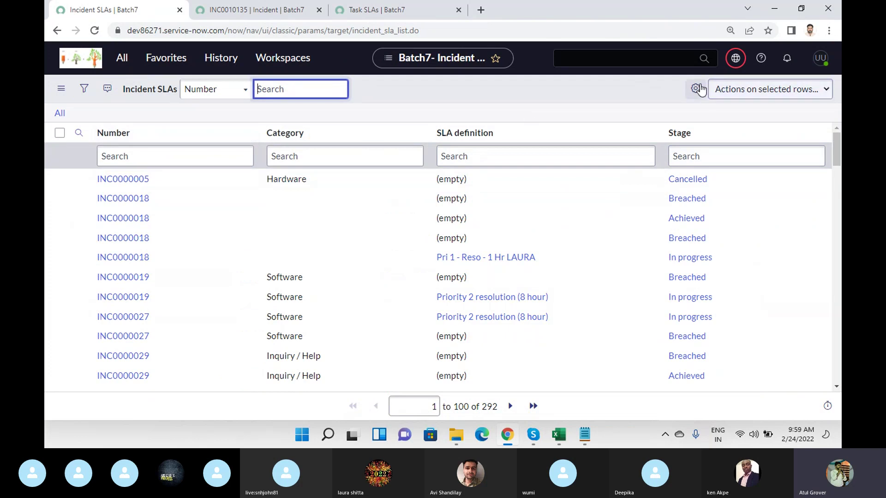
pyautogui.click(697, 90)
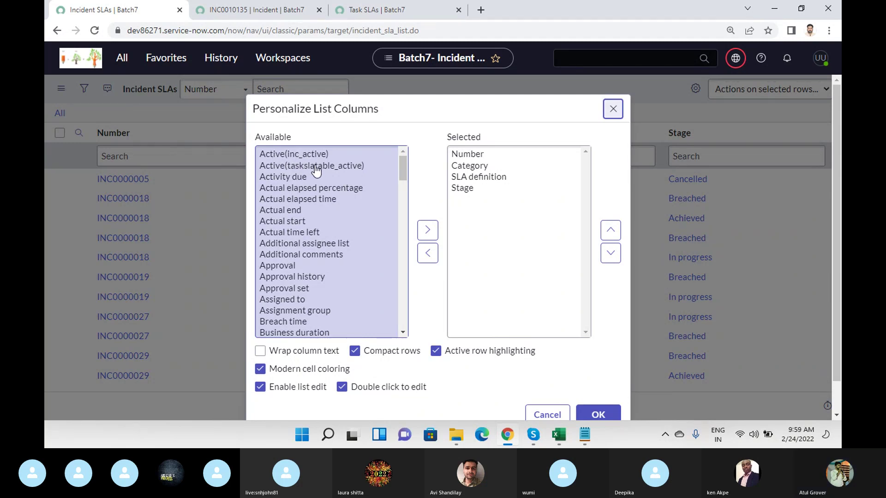
pyautogui.scroll(-3, 318, 173)
pyautogui.scroll(-7, 318, 175)
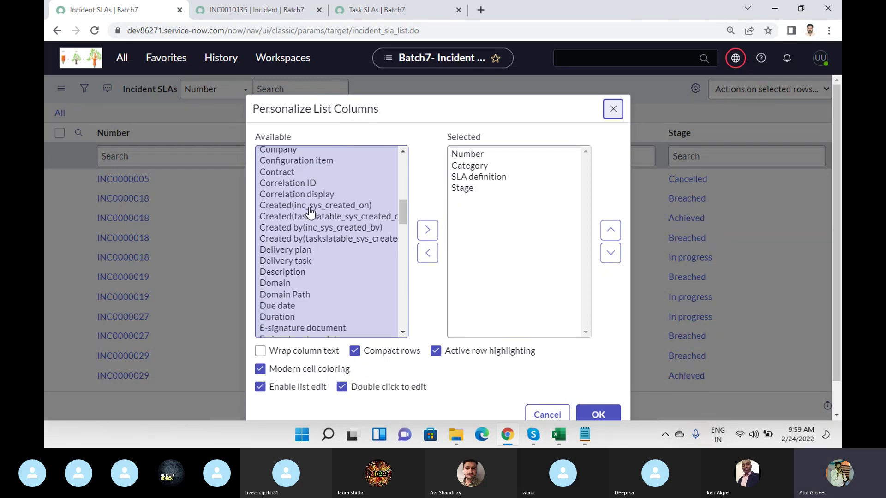
pyautogui.scroll(-15, 310, 212)
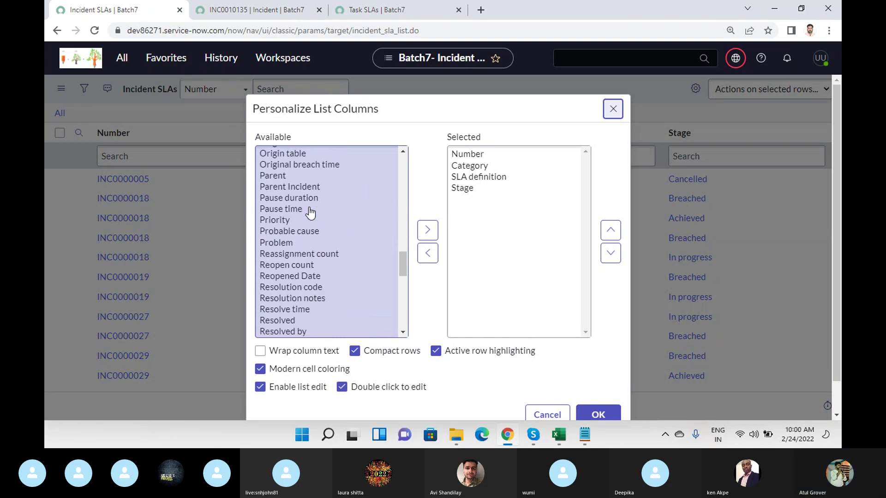
pyautogui.scroll(-2, 310, 212)
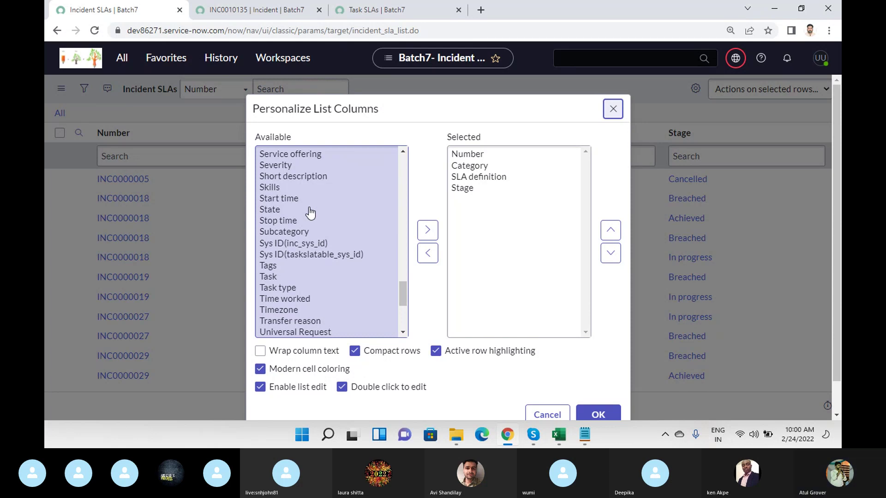
# - Add Start time, Stop time, Subcategory, Short description and Severity to the Incident SLAs list columns and check the updated list
pyautogui.doubleClick(300, 200)
pyautogui.click(291, 221)
pyautogui.click(291, 209)
pyautogui.doubleClick(290, 210)
pyautogui.doubleClick(291, 210)
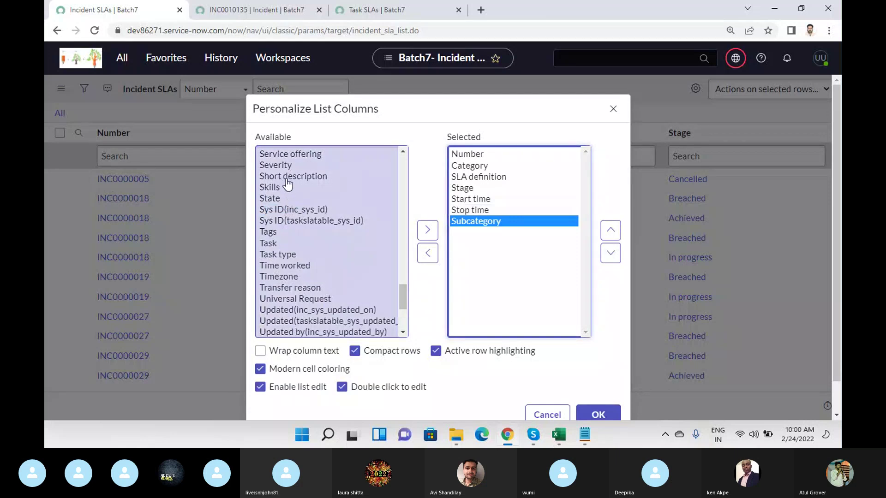
pyautogui.doubleClick(290, 176)
pyautogui.doubleClick(290, 164)
pyautogui.click(595, 415)
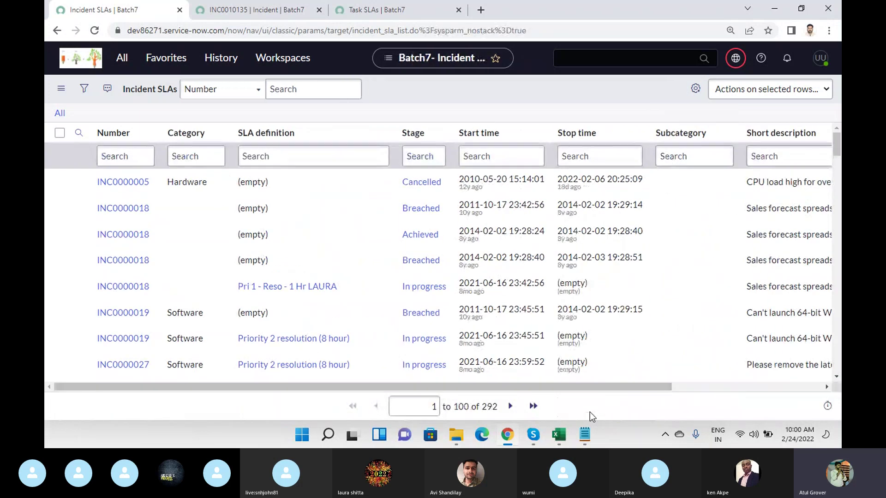
pyautogui.moveTo(594, 388); pyautogui.dragTo(550, 397)
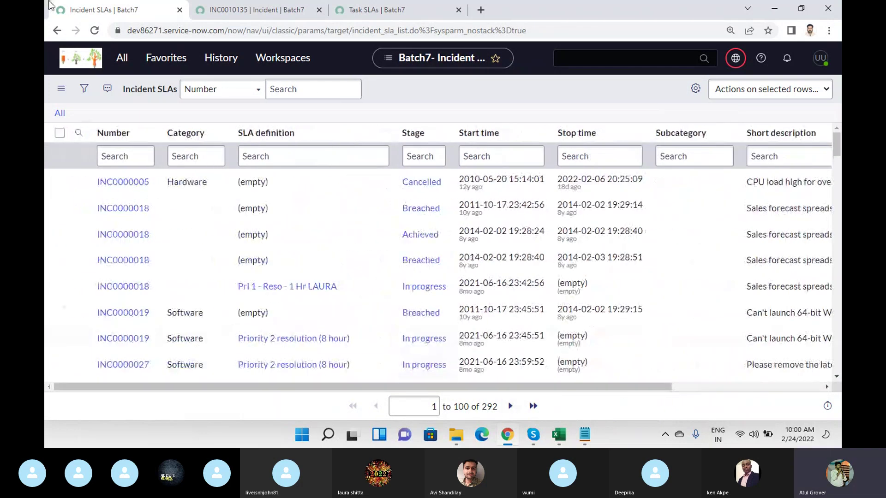
# - Open the ServiceNow instance in a new browser tab, filter the navigator for "report" and start creating a new report
pyautogui.click(292, 10)
pyautogui.click(481, 9)
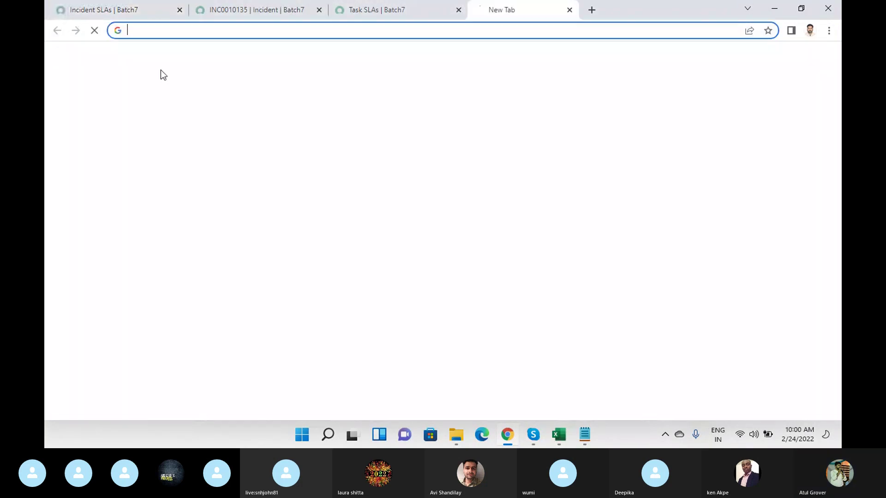
pyautogui.write('de')
pyautogui.press('Return')
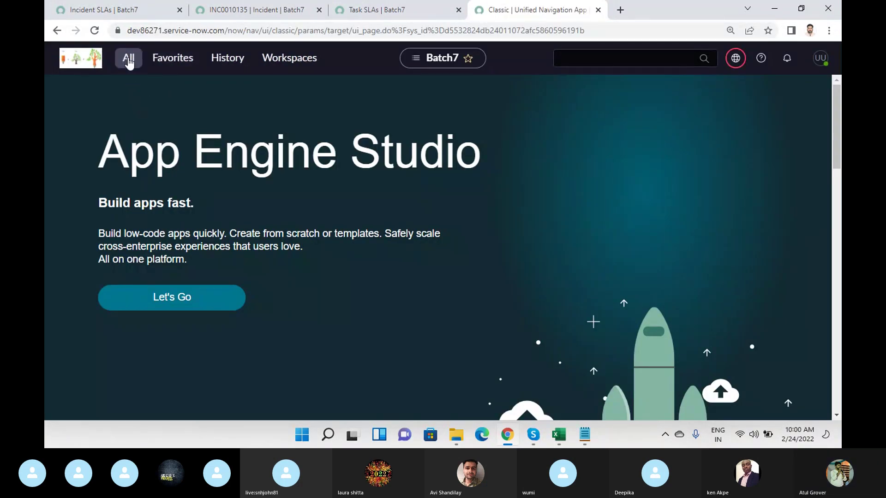
pyautogui.click(128, 59)
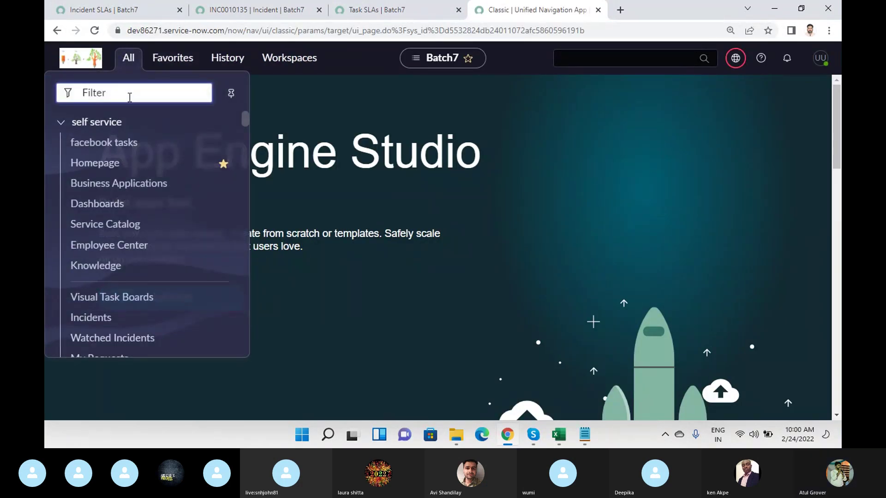
pyautogui.write('report')
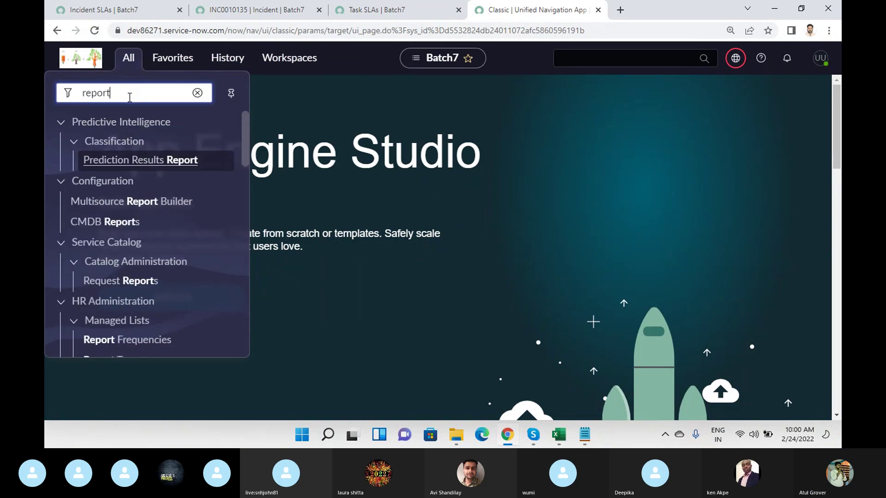
pyautogui.scroll(-5, 130, 176)
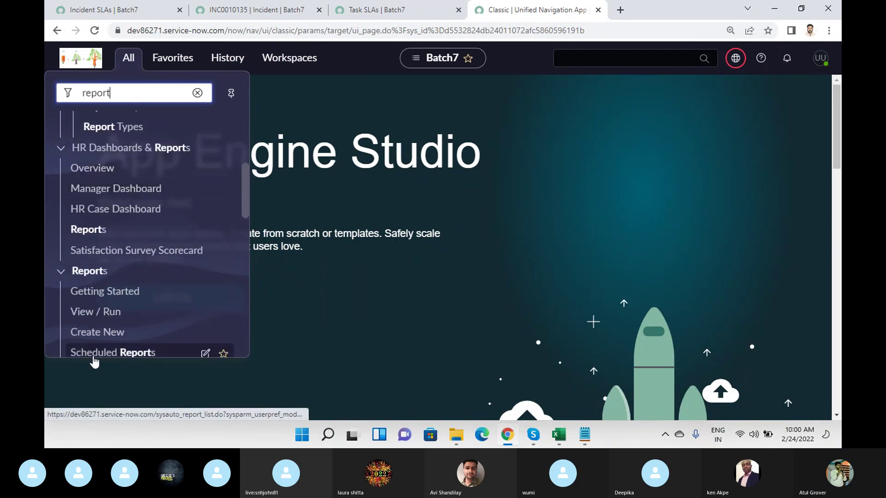
pyautogui.click(96, 331)
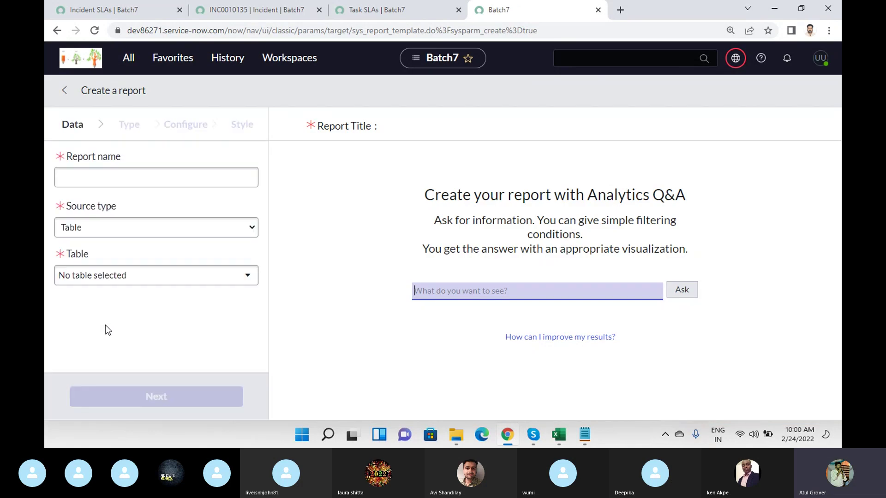
# - Choose Incident SLA [incident_sla] as the report's source table
pyautogui.click(115, 276)
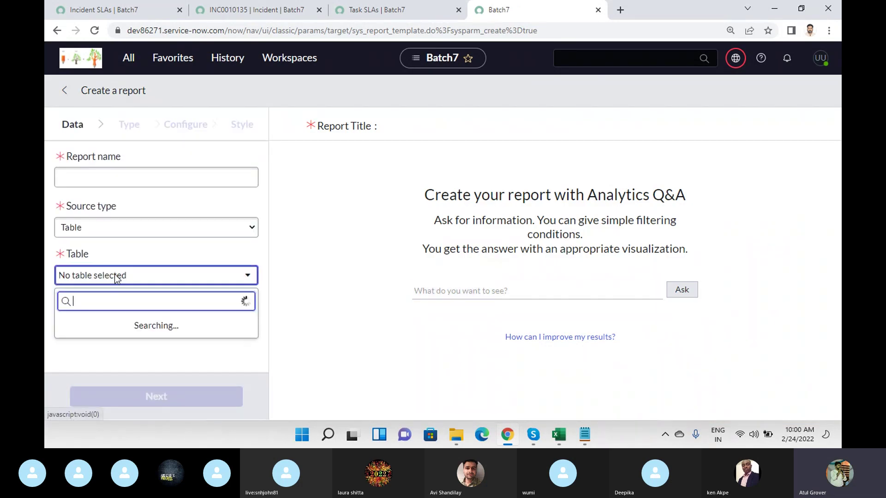
pyautogui.write('inc')
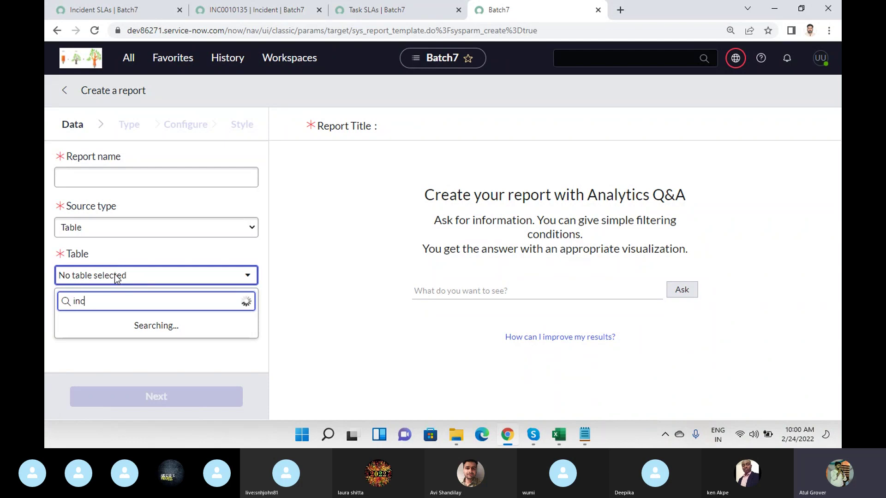
pyautogui.write('ident_sla')
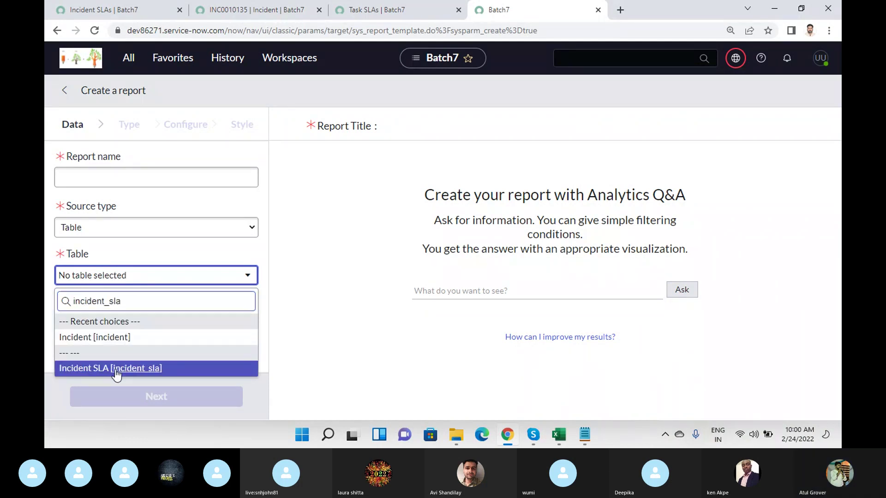
pyautogui.click(119, 369)
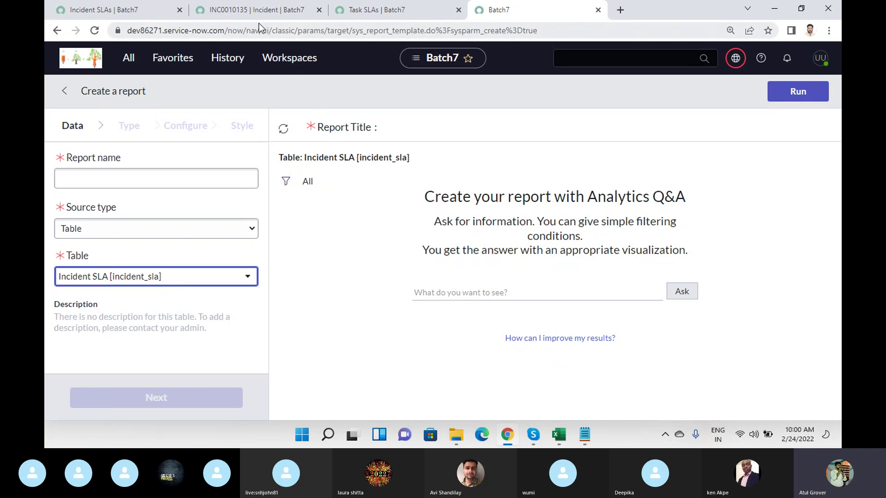
pyautogui.click(184, 171)
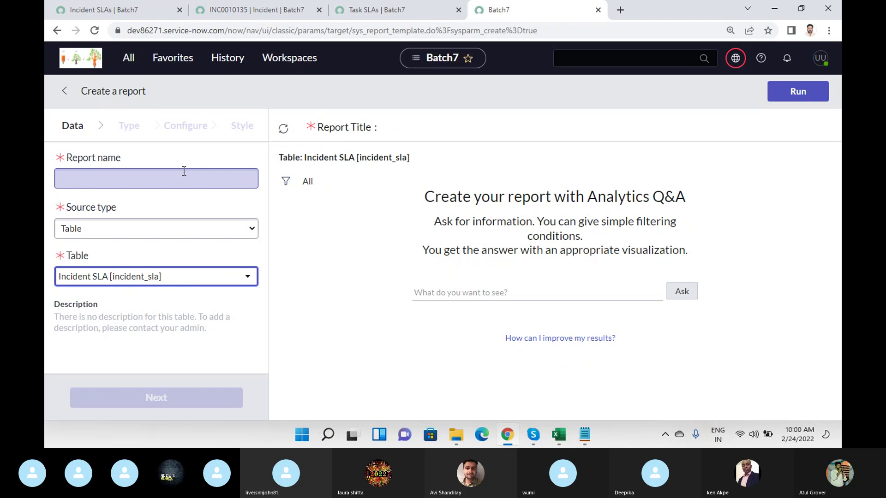
# - Return to the Incident SLAs browser tab, open Database Views and filter the list by names starting with "change"
pyautogui.click(91, 11)
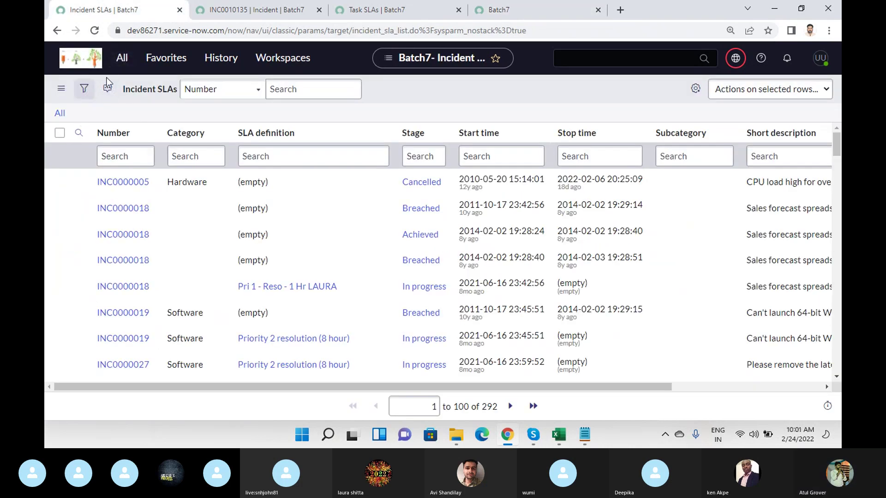
pyautogui.click(122, 58)
pyautogui.click(108, 142)
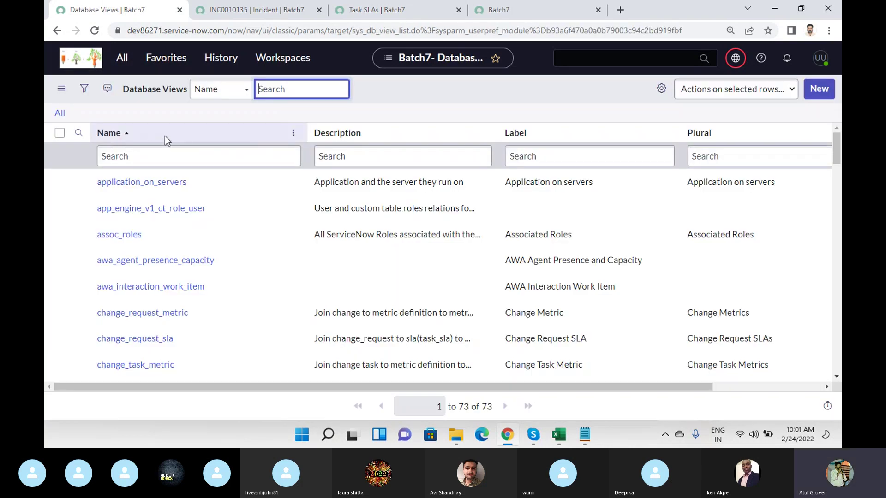
pyautogui.click(161, 155)
pyautogui.write('ch')
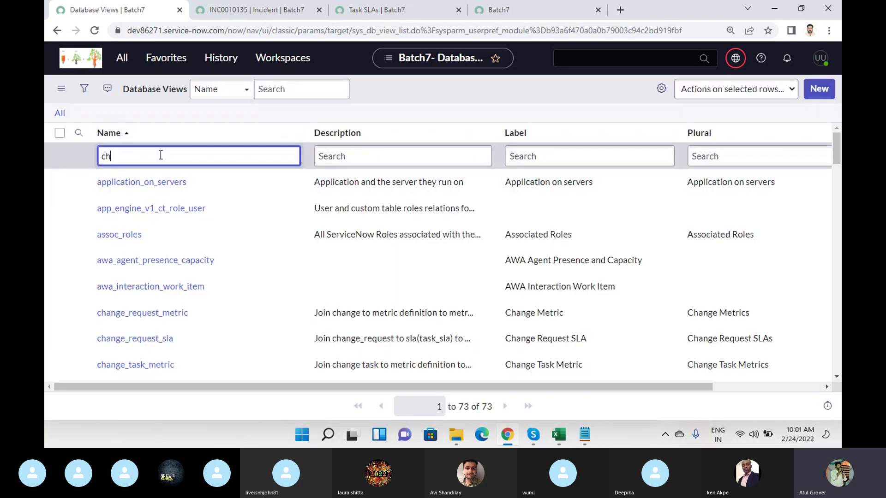
pyautogui.write('ange')
pyautogui.press('Return')
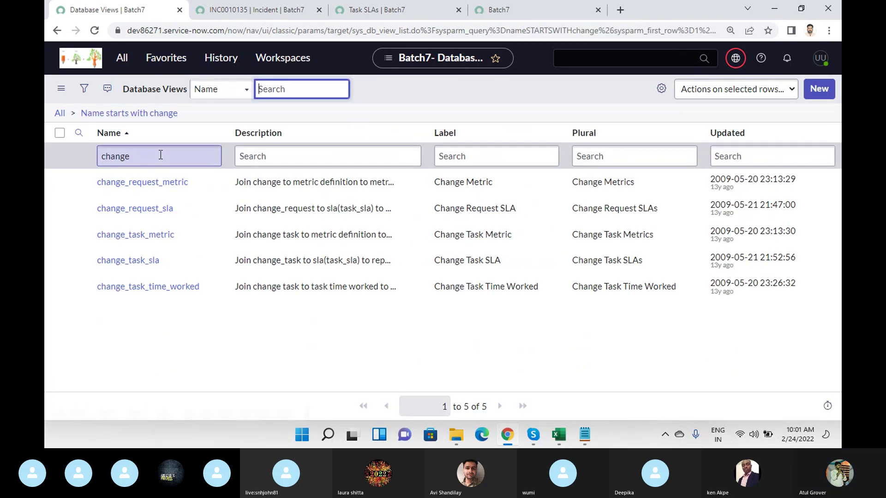
# - Open the change_request_sla, change_task_sla and change_task_time_worked views in separate browser tabs
pyautogui.middleClick(154, 210)
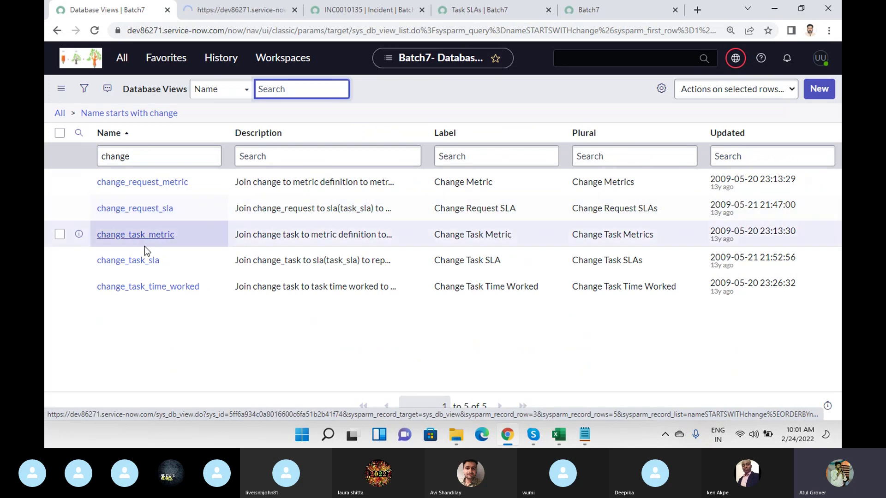
pyautogui.middleClick(143, 262)
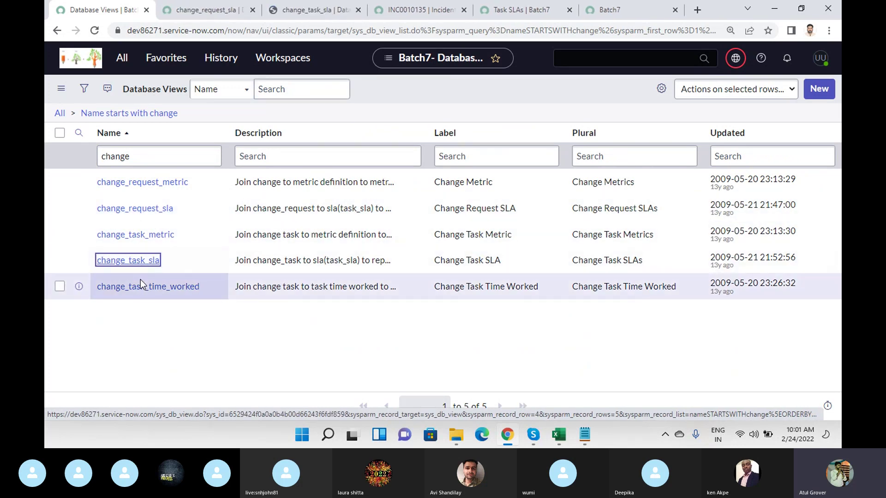
pyautogui.middleClick(142, 294)
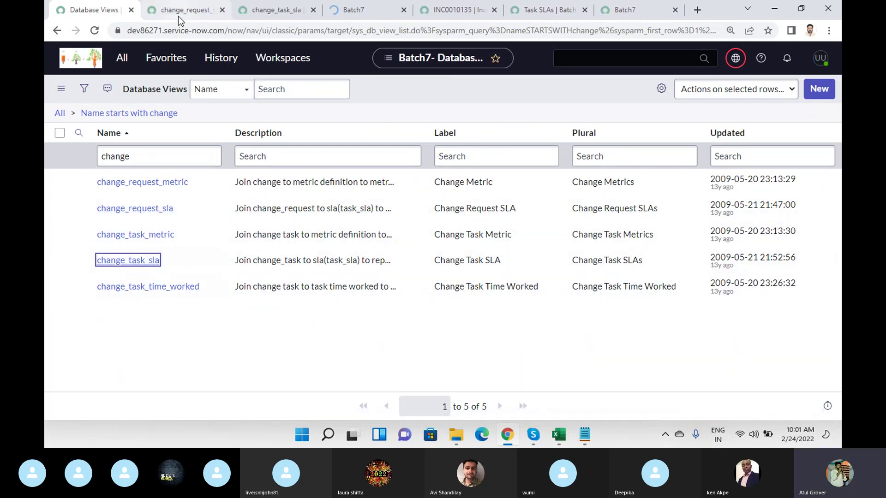
# - Load the view tables of change_request_sla, change_task_sla and change_task_time_worked and examine each view's variable prefixes and where clause
pyautogui.click(181, 10)
pyautogui.click(410, 295)
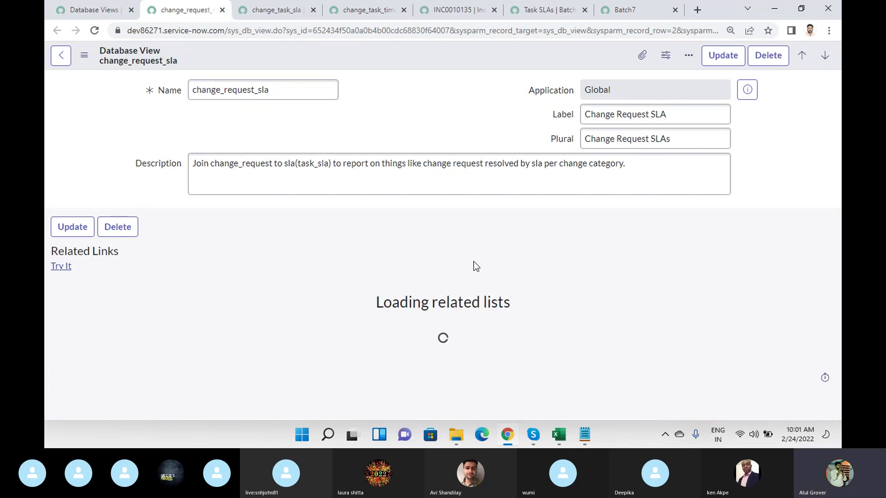
pyautogui.scroll(-1, 477, 314)
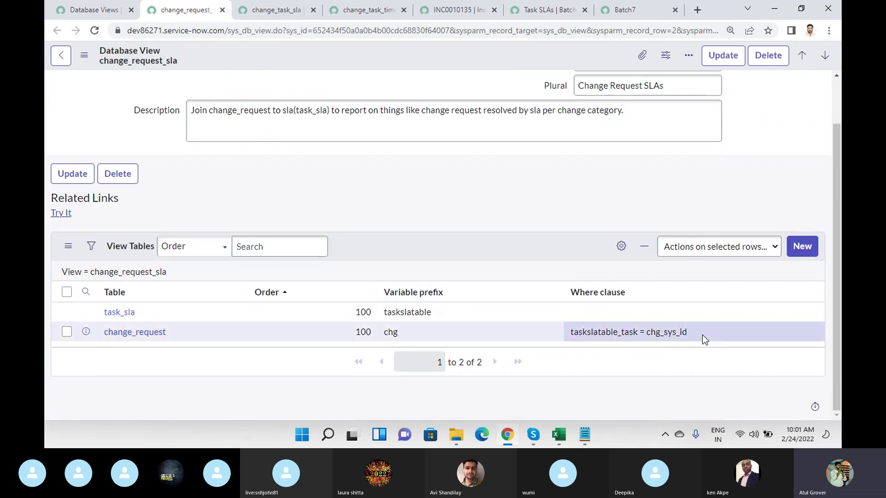
pyautogui.click(263, 11)
pyautogui.click(432, 301)
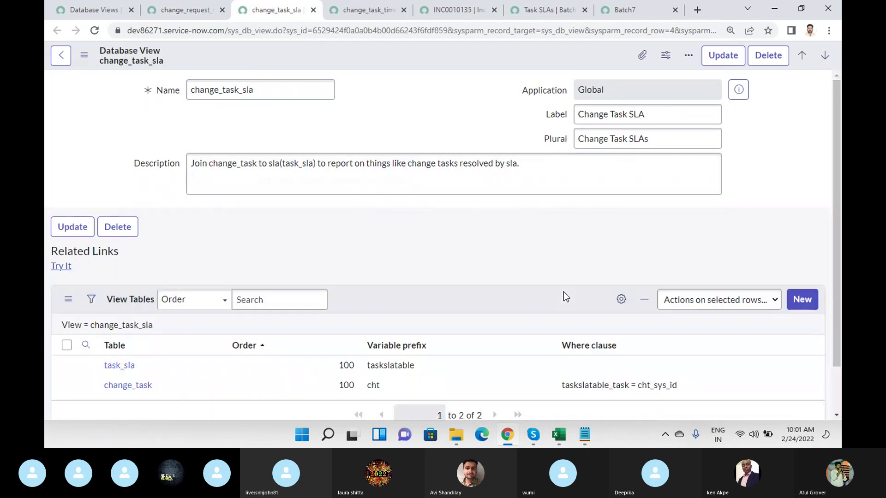
pyautogui.scroll(-1, 676, 325)
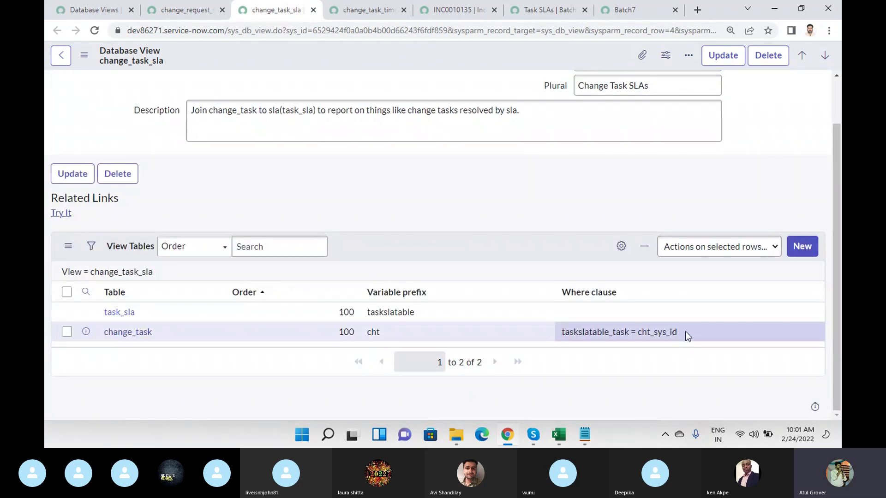
pyautogui.click(362, 11)
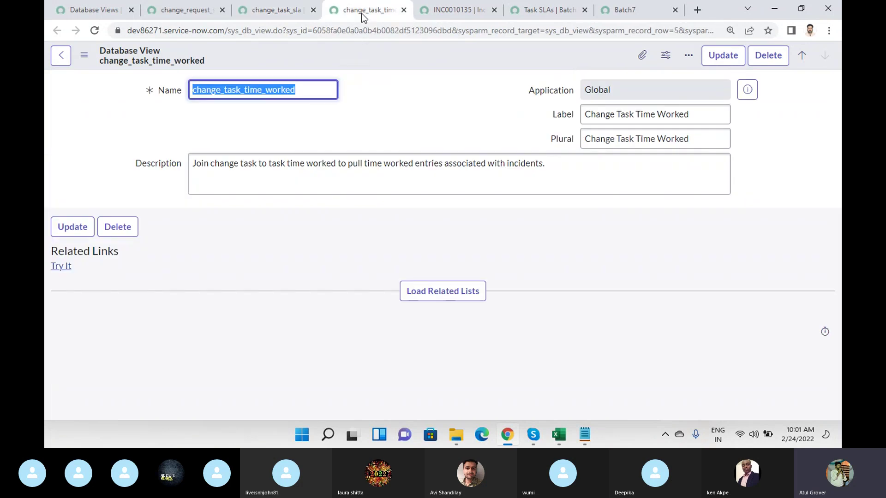
pyautogui.click(451, 292)
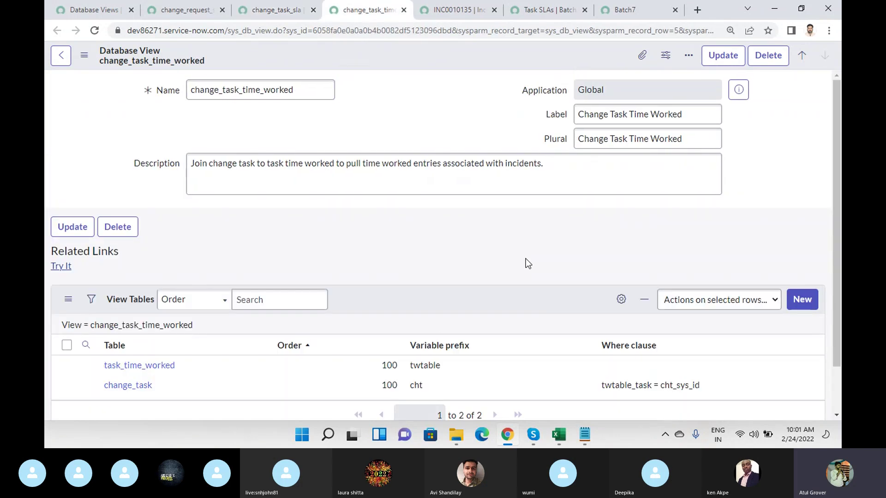
pyautogui.scroll(-1, 535, 270)
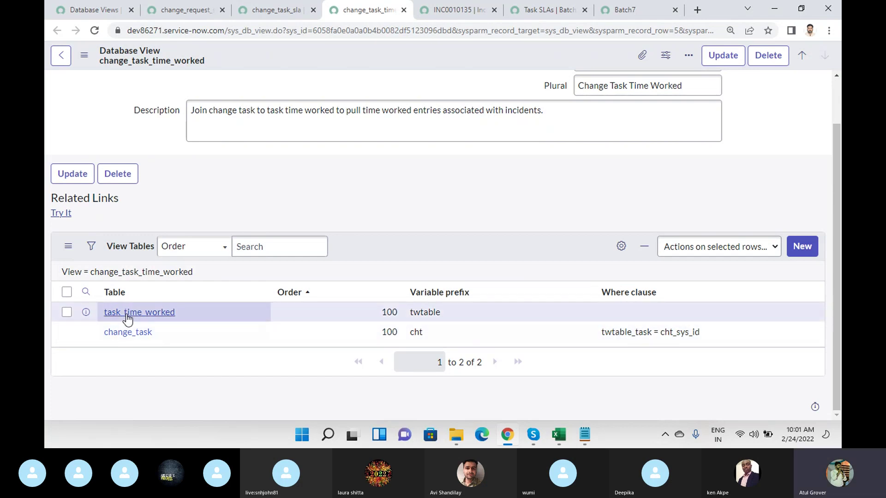
# - Start a new view table record for change_task_time_worked and set its table to Change Request [change_request]
pyautogui.click(813, 255)
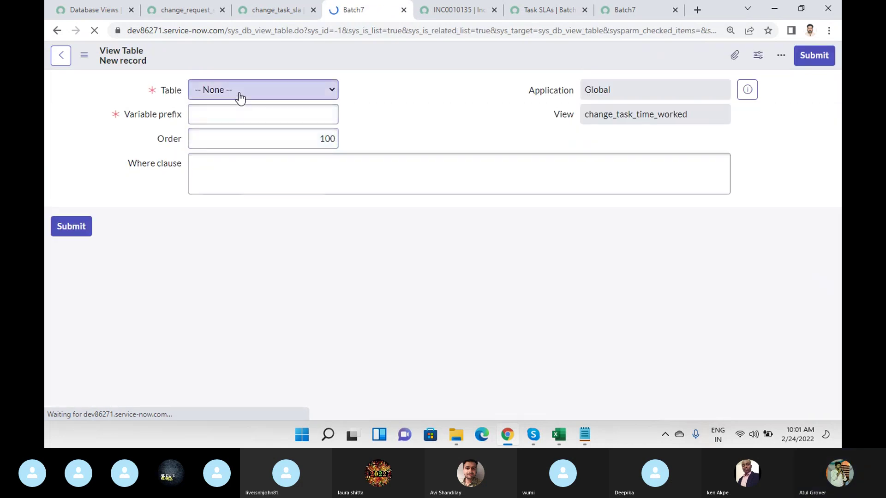
pyautogui.click(239, 93)
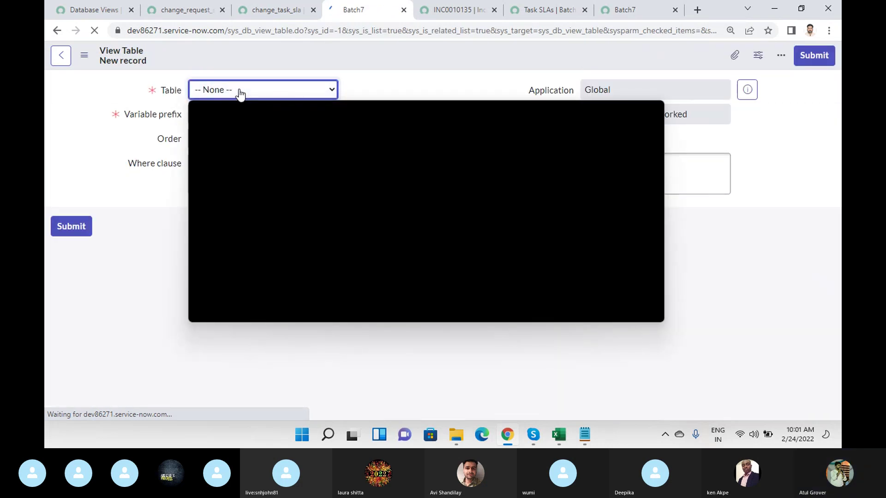
pyautogui.write('change')
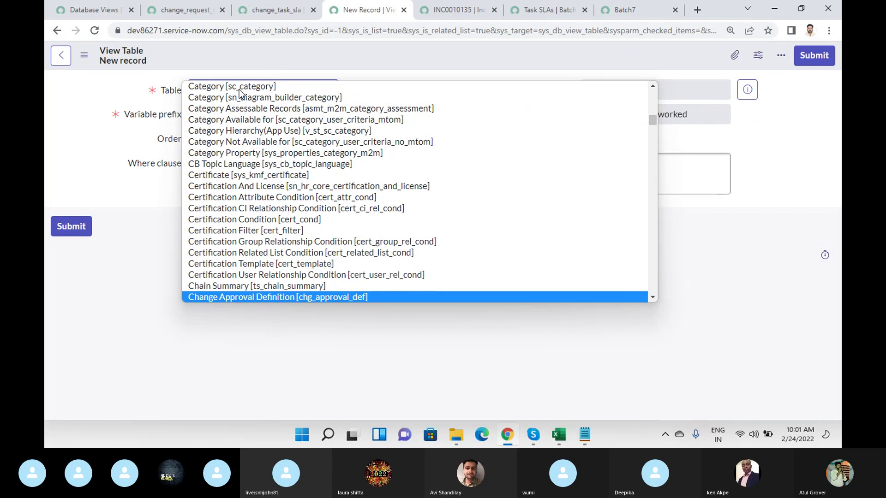
pyautogui.press('Down')
pyautogui.press('Down')
pyautogui.press('Down')
pyautogui.press('Down')
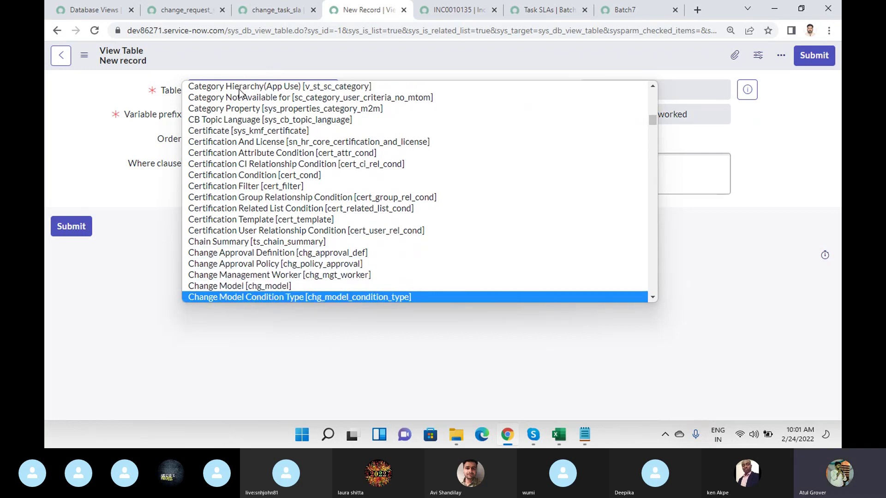
pyautogui.press('Down')
pyautogui.press('Down')
pyautogui.press('Down')
pyautogui.press('Down')
pyautogui.press('Down')
pyautogui.press('Down')
pyautogui.press('Up')
pyautogui.press('Up')
pyautogui.press('Return')
# - Set the variable prefix to CCHG, submit the new view table record and check the view's table list
pyautogui.click(246, 114)
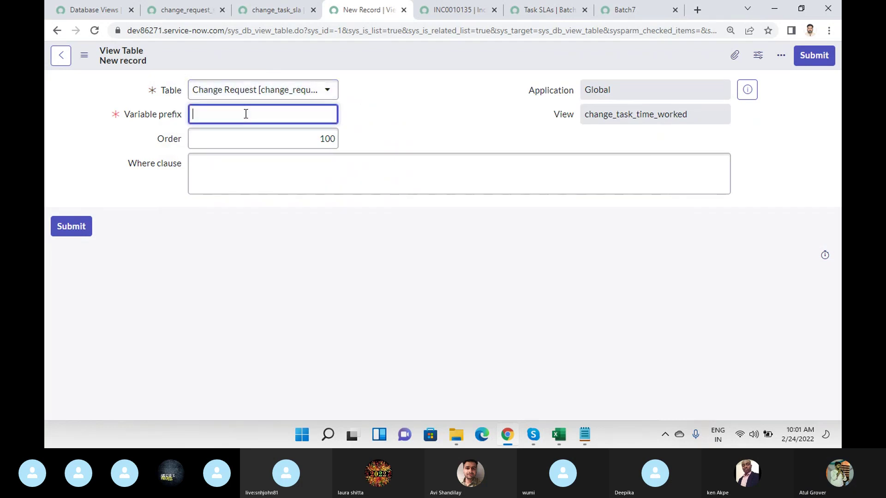
pyautogui.write('CCHG')
pyautogui.click(74, 227)
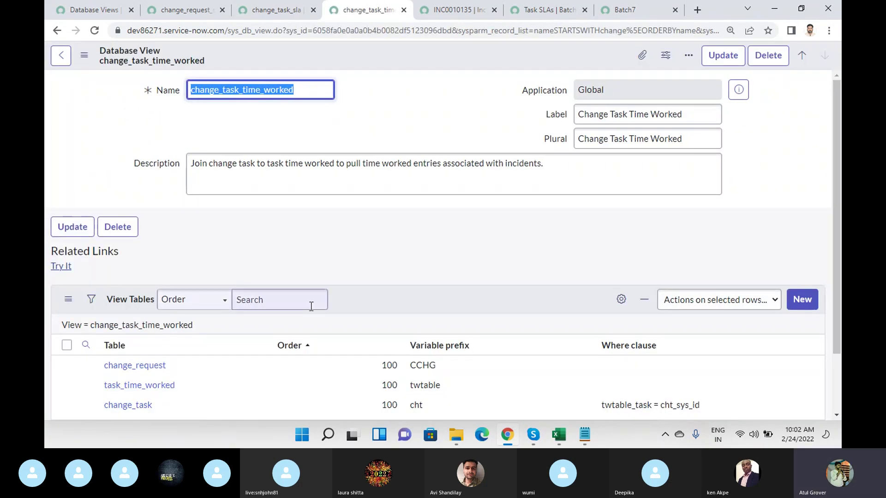
pyautogui.scroll(-2, 347, 282)
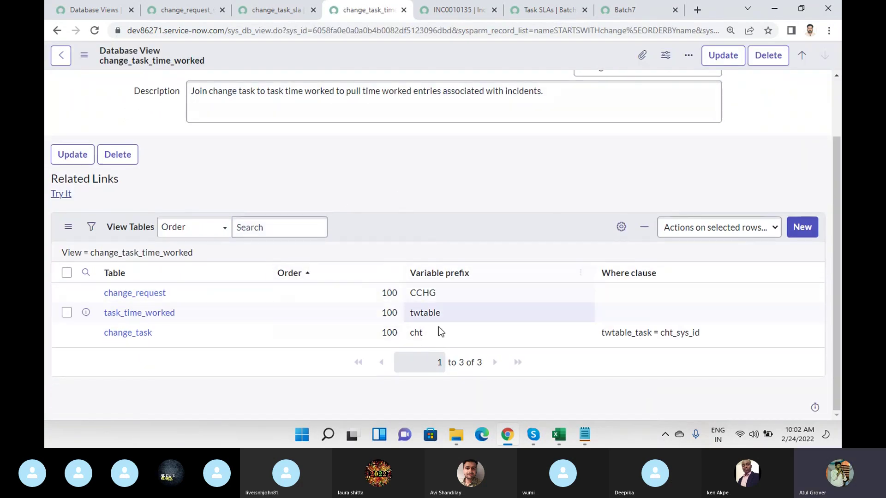
# - Examine the change_request variable prefix and the change_task where clause in the change_task_time_worked view tables
pyautogui.click(426, 294)
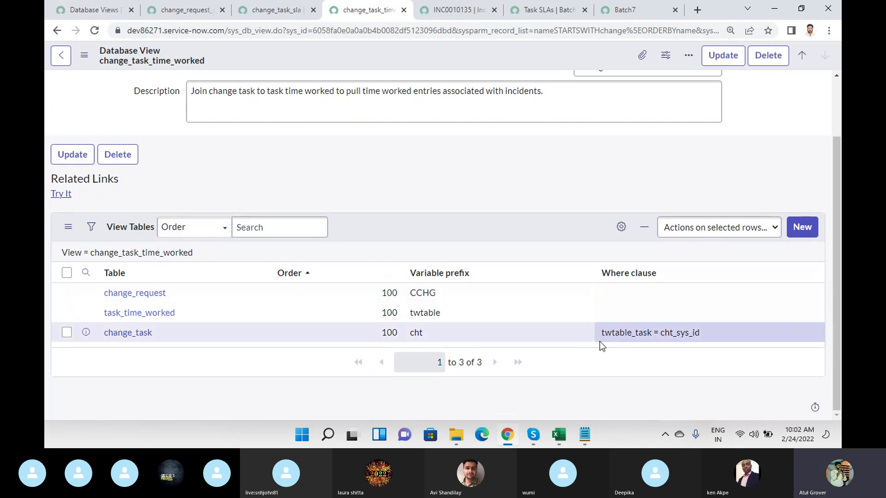
pyautogui.moveTo(601, 333); pyautogui.dragTo(706, 331)
pyautogui.click(713, 332)
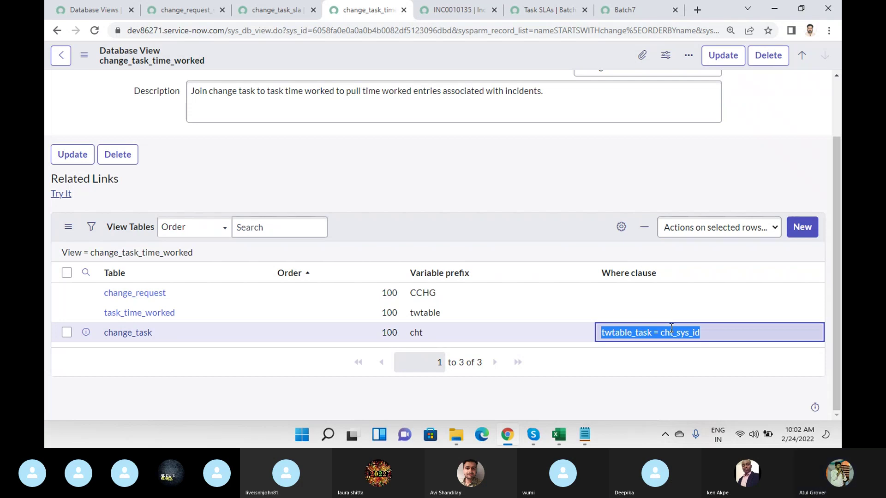
# - Check the Skype call, and switch to the Training_Master workbook in Excel to view the training agenda
pyautogui.click(533, 434)
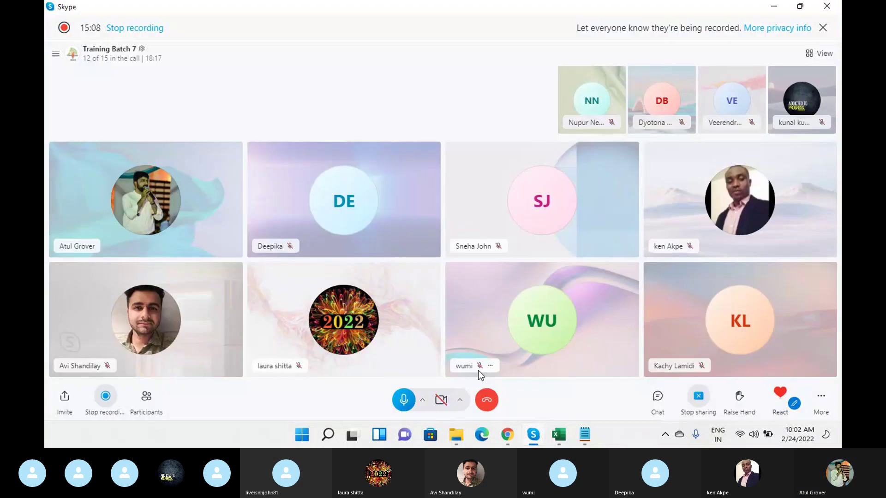
pyautogui.click(516, 412)
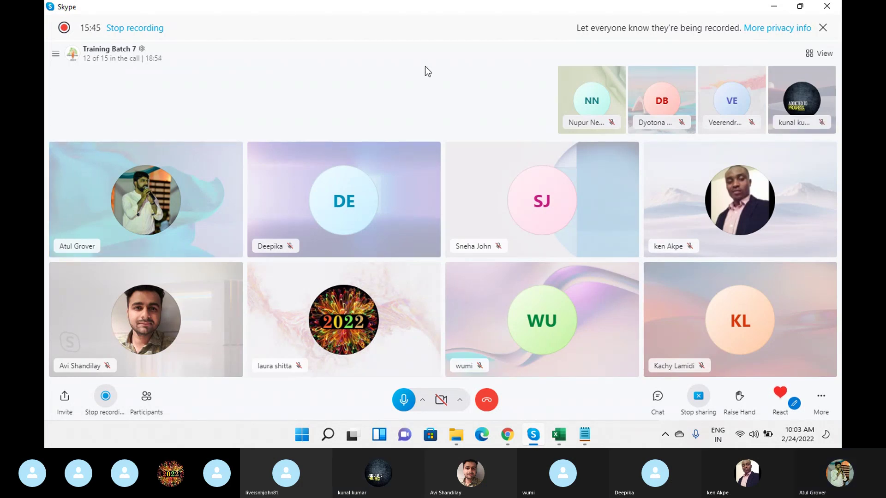
pyautogui.moveTo(559, 435)
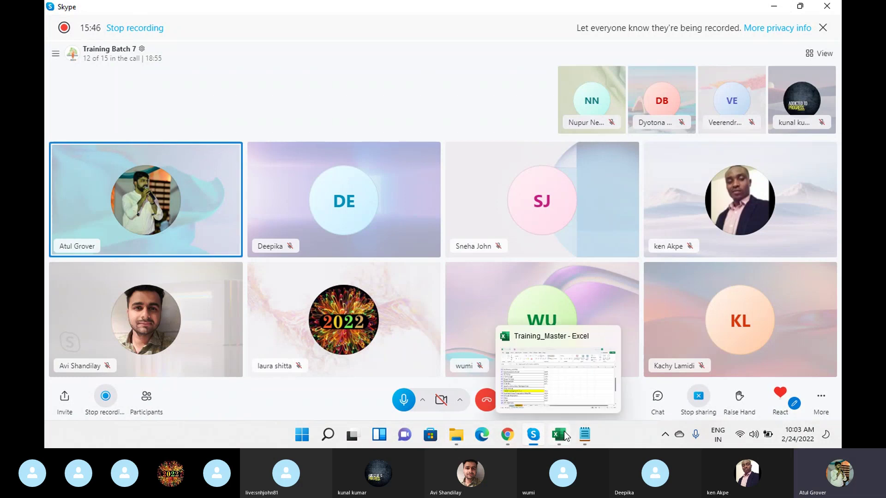
pyautogui.click(559, 383)
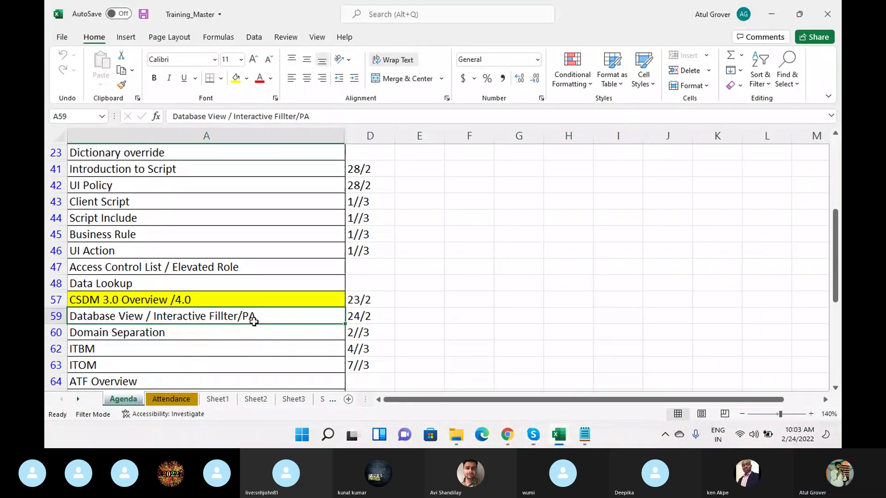
# - Switch to the Notepad notes and add the line "Perforance Analytics" directly below the Select query
pyautogui.click(584, 434)
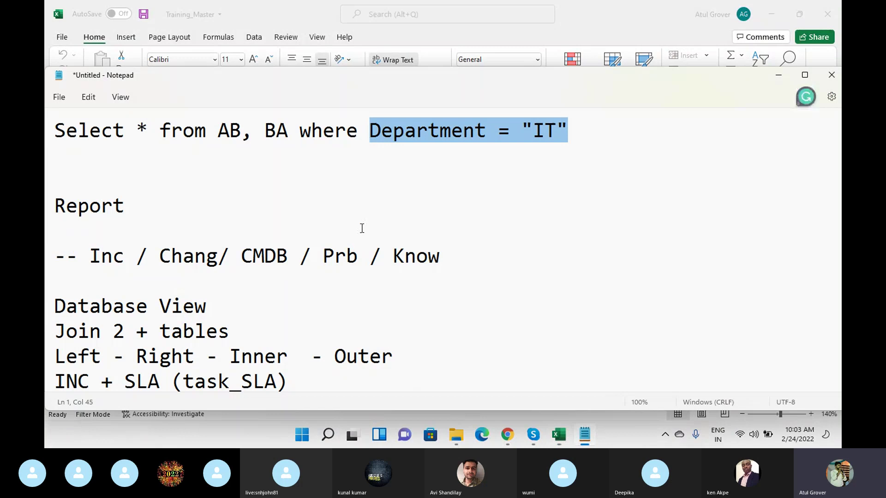
pyautogui.click(150, 165)
pyautogui.write('Perfor')
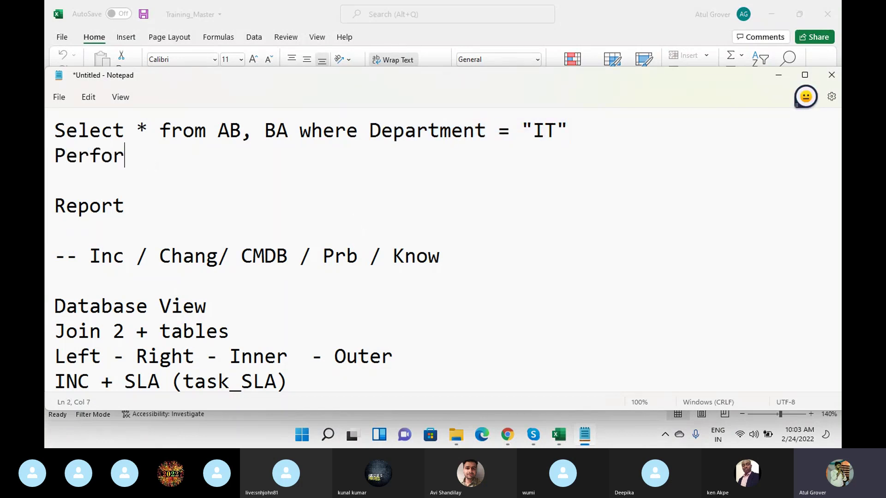
pyautogui.write('am')
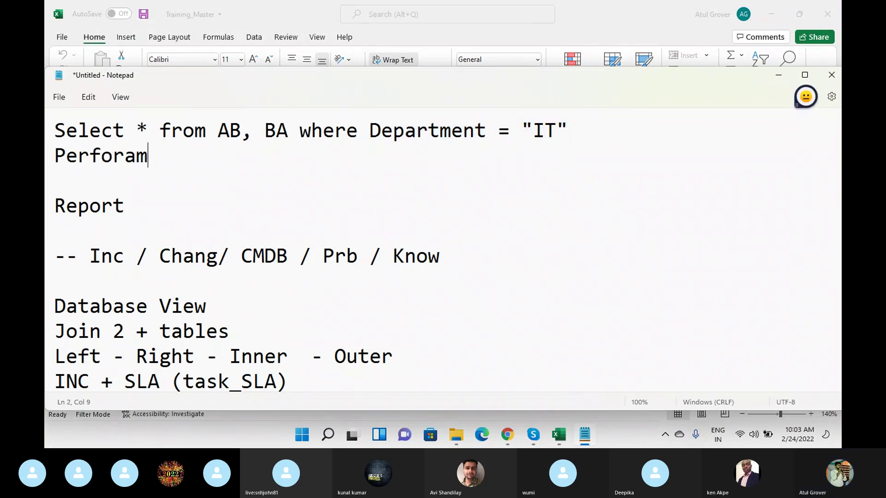
pyautogui.press('BackSpace')
pyautogui.write('nce Anal')
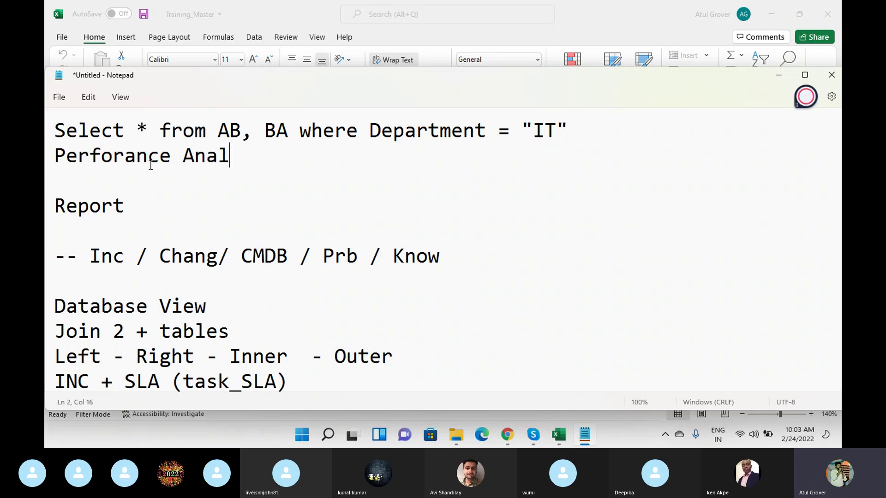
pyautogui.write('y')
pyautogui.press('BackSpace')
pyautogui.write('yt')
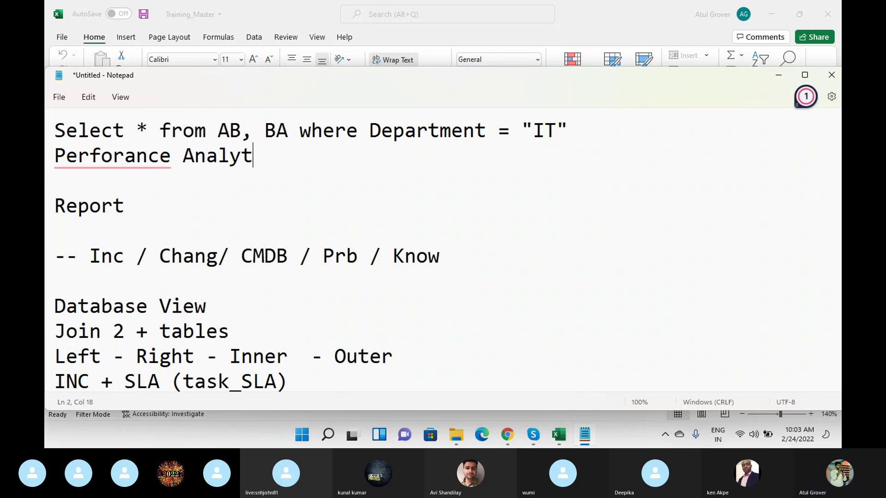
pyautogui.write('ics')
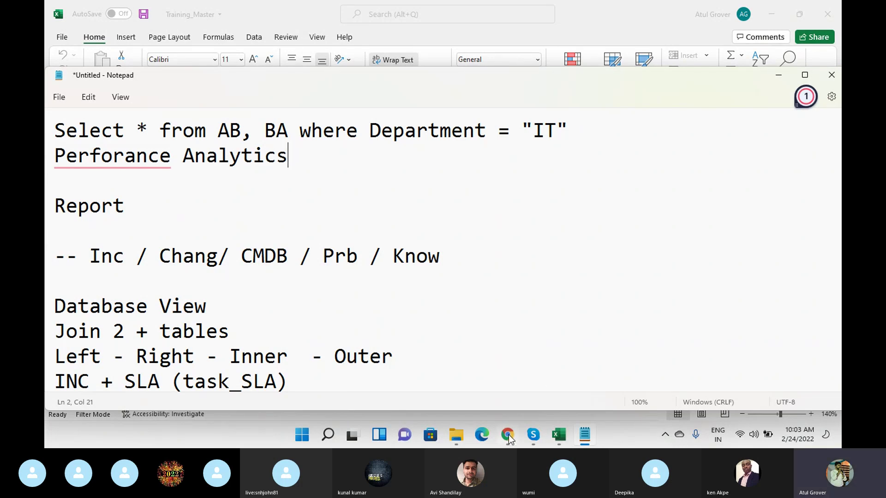
# - In the Incident SLA report open in Chrome, enter the report name dfdf and look through the visualization types and configuration options
pyautogui.hotkey('alt', 'Tab')
pyautogui.click(619, 10)
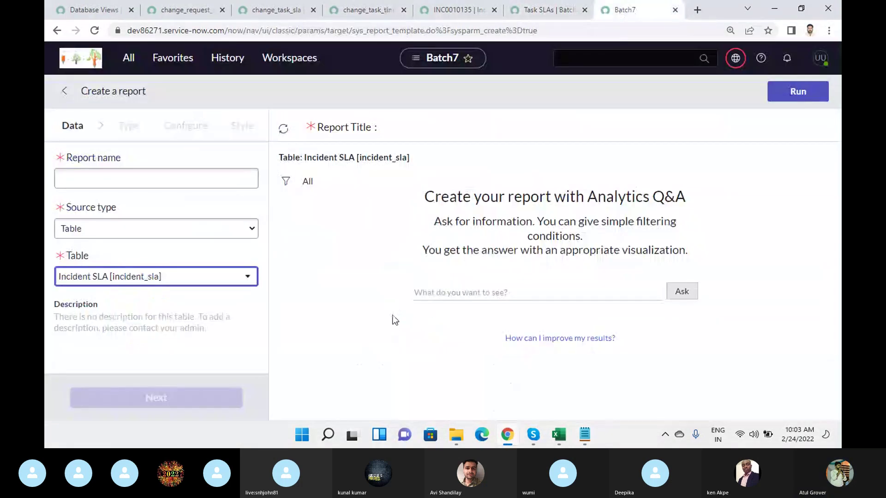
pyautogui.click(120, 175)
pyautogui.write('dfdf')
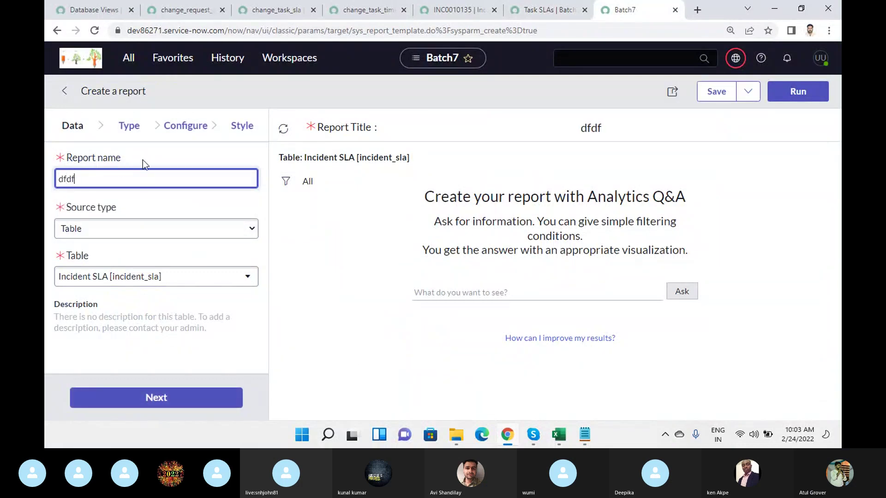
pyautogui.click(138, 132)
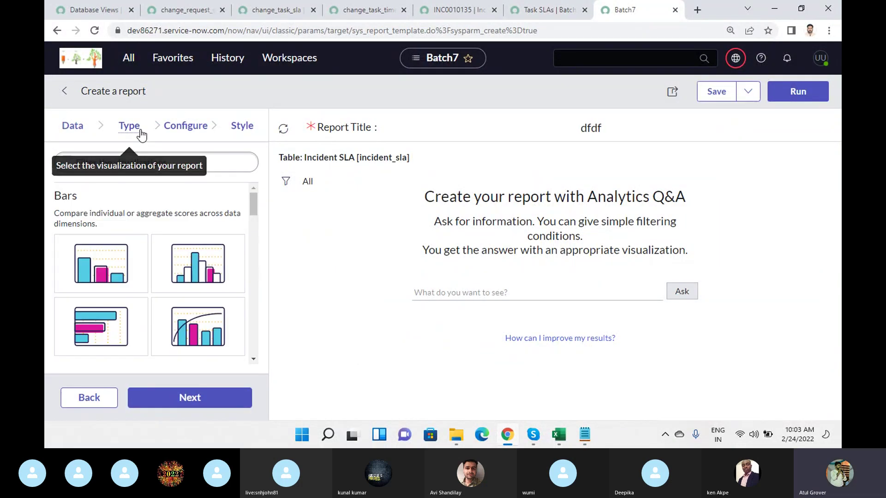
pyautogui.scroll(-5, 152, 272)
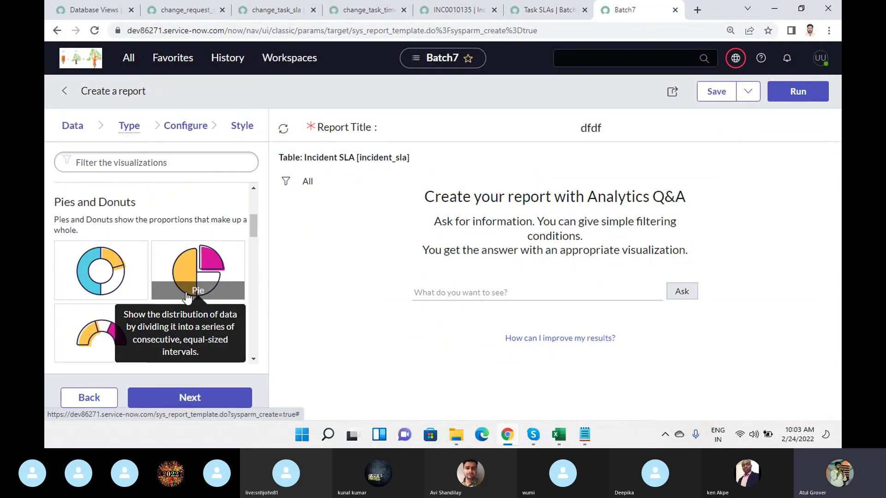
pyautogui.scroll(-3, 192, 223)
pyautogui.click(185, 128)
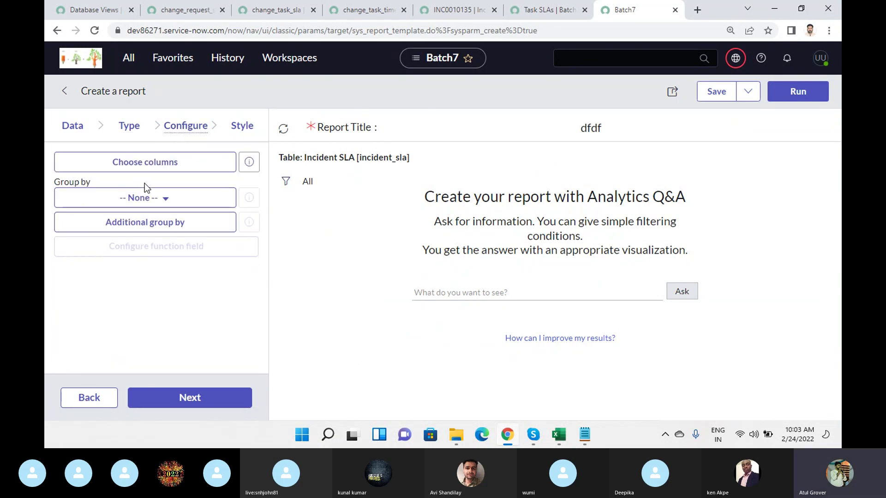
# - In the Notepad notes, add the lines "% of resolved Inc" and "% of reopen ic" below the analytics heading
pyautogui.click(584, 434)
pyautogui.press('Return')
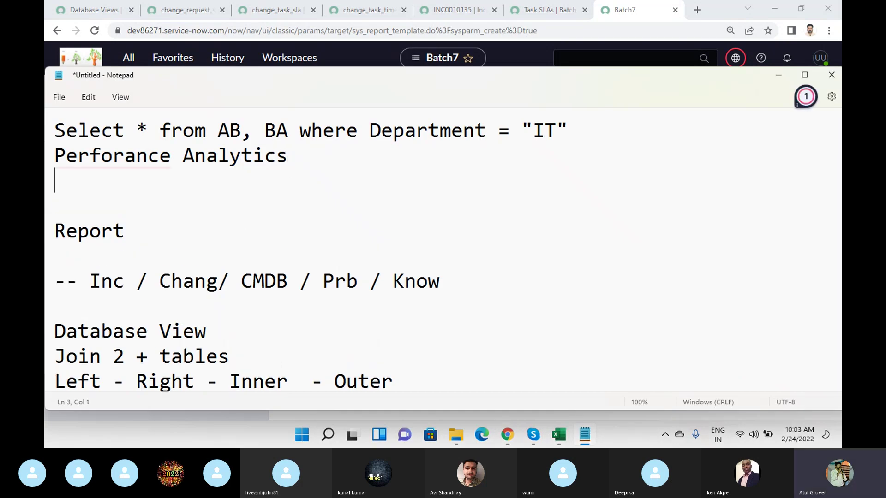
pyautogui.write('% of resolved In')
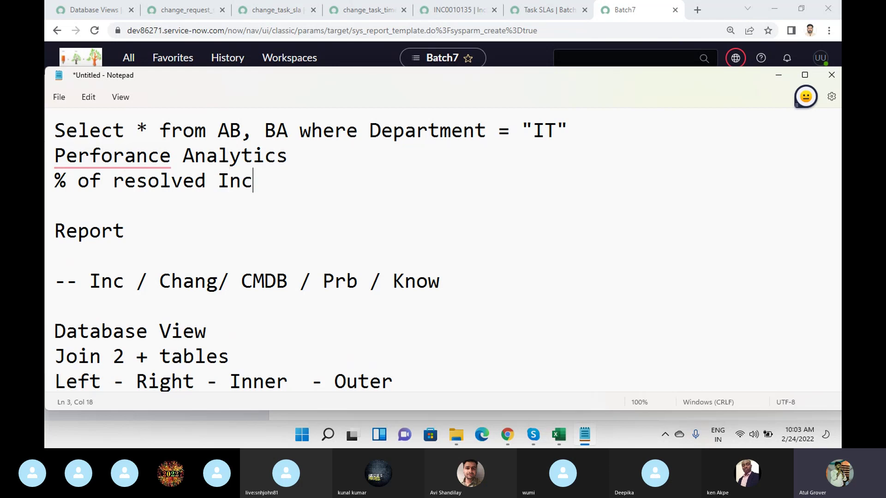
pyautogui.write('c')
pyautogui.press('Return')
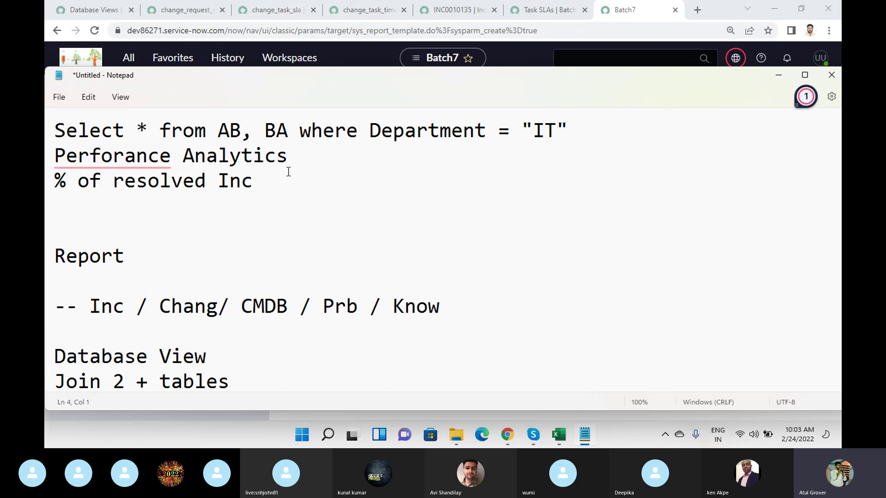
pyautogui.write('% of reo')
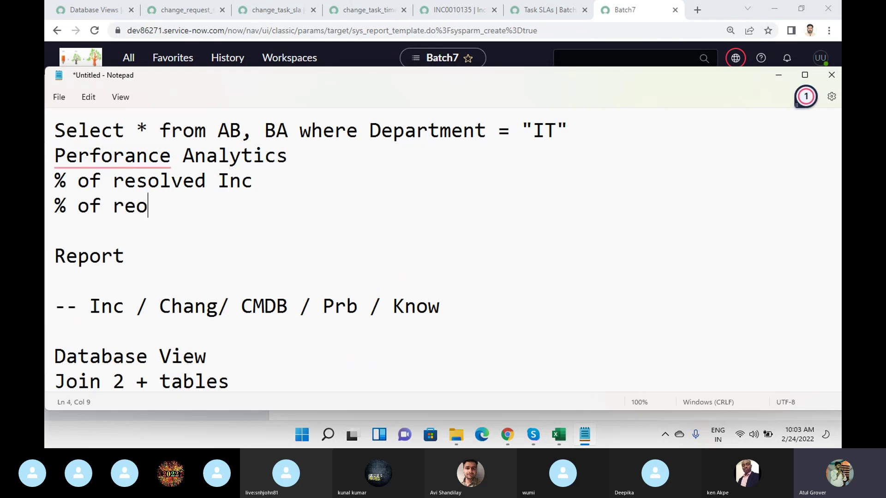
pyautogui.write('pen ic')
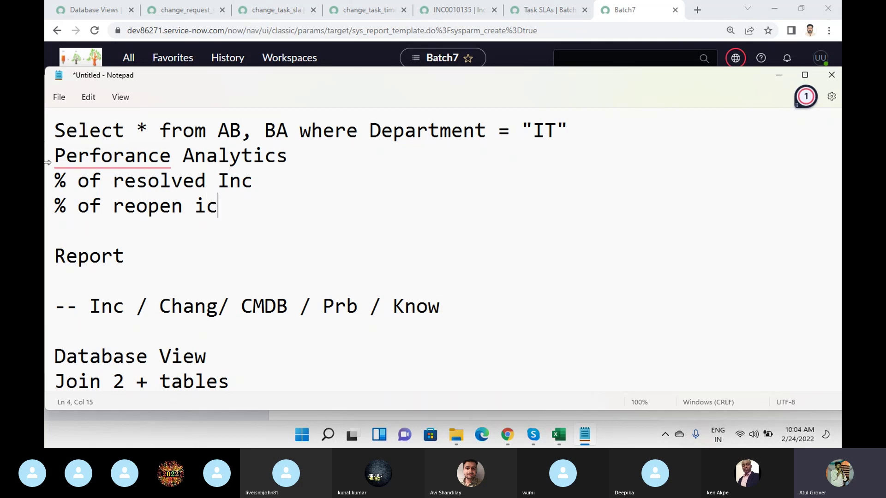
# - Highlight the two percentage lines and the word "Analytics" in the notes to point them out
pyautogui.moveTo(55, 180); pyautogui.dragTo(202, 220)
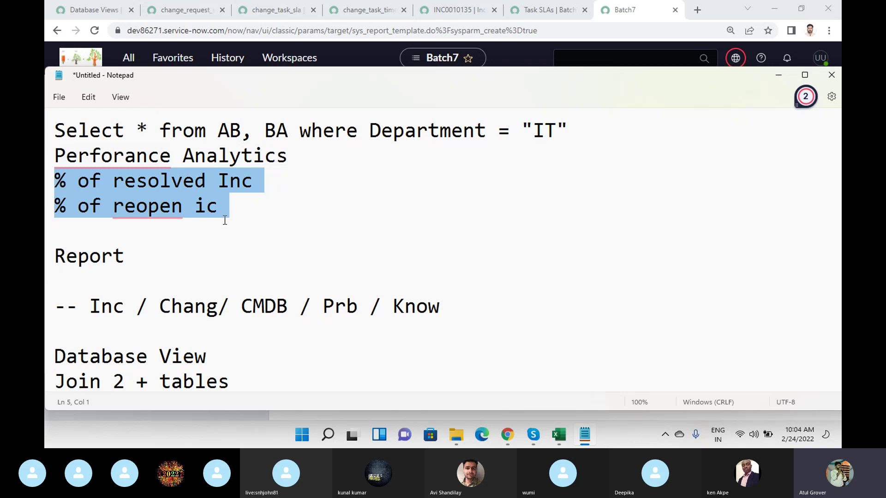
pyautogui.click(187, 145)
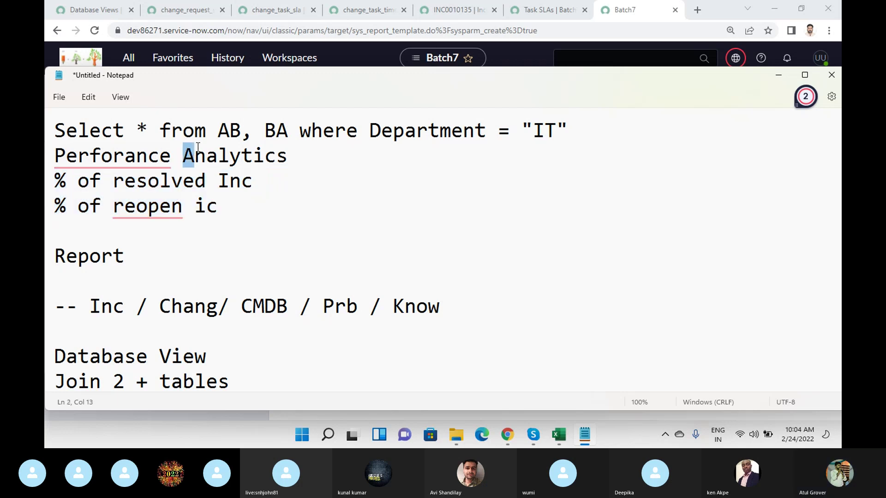
pyautogui.moveTo(186, 146); pyautogui.dragTo(309, 153)
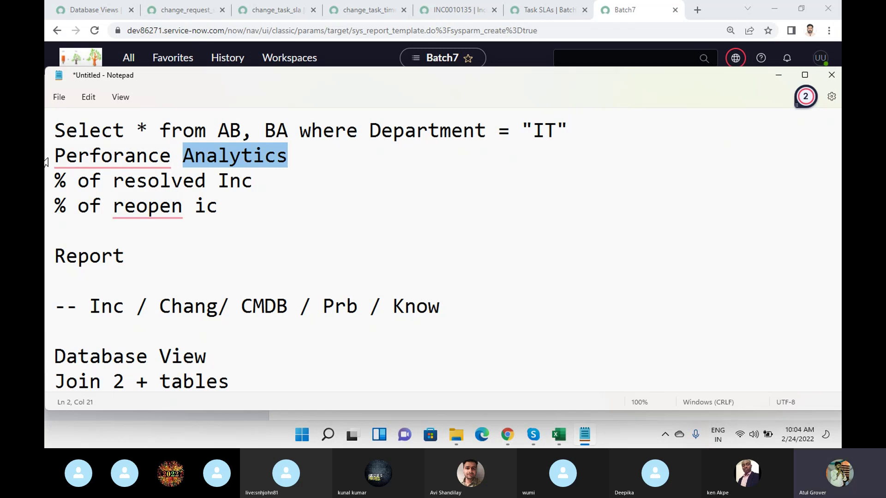
# - Return to the Database Views page in Chrome and filter the application navigator for "perform"
pyautogui.click(87, 9)
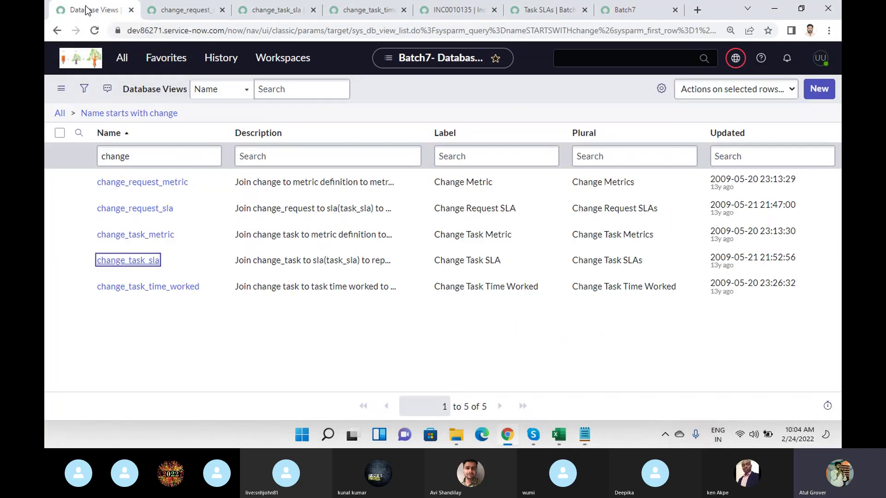
pyautogui.click(122, 59)
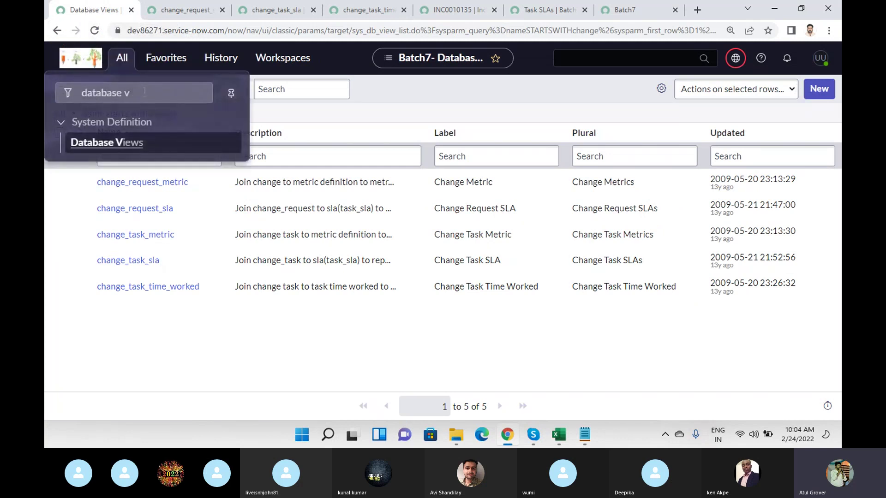
pyautogui.moveTo(142, 91); pyautogui.dragTo(44, 92)
pyautogui.write('perform')
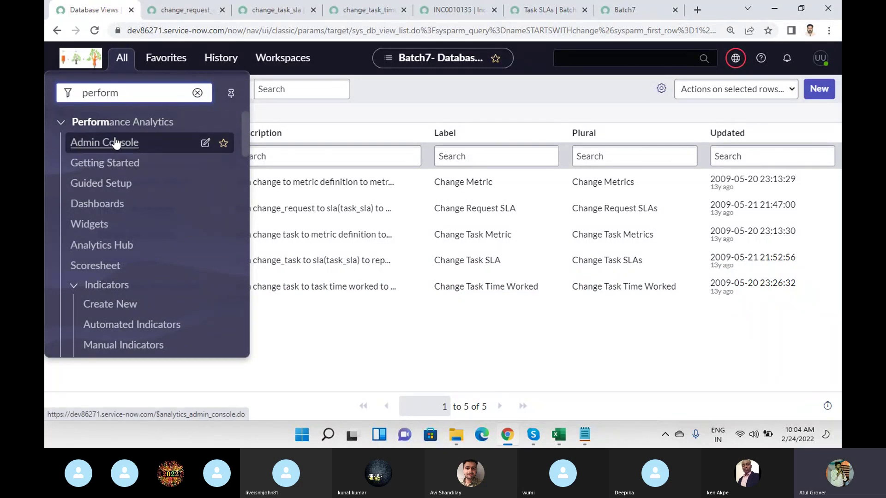
# - Look through the Performance Analytics modules, including indicators, breakdowns, sources, text analytics, data collector and automation
pyautogui.scroll(-4, 116, 144)
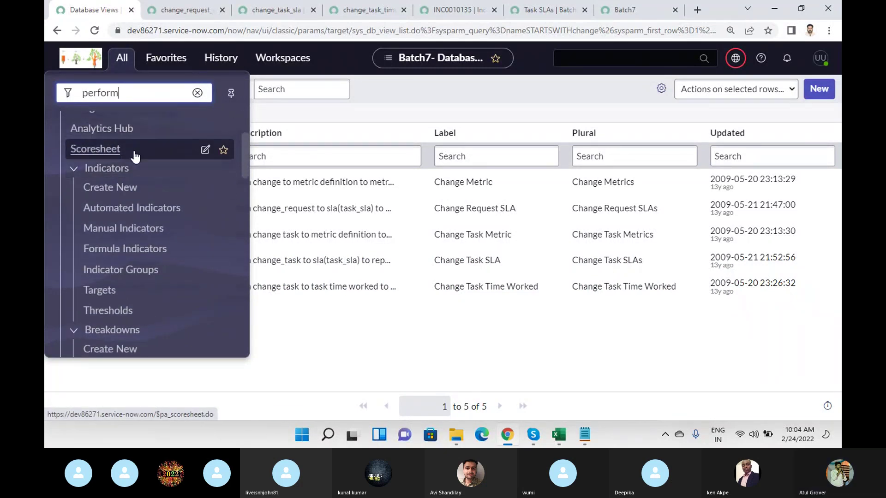
pyautogui.scroll(-2, 134, 180)
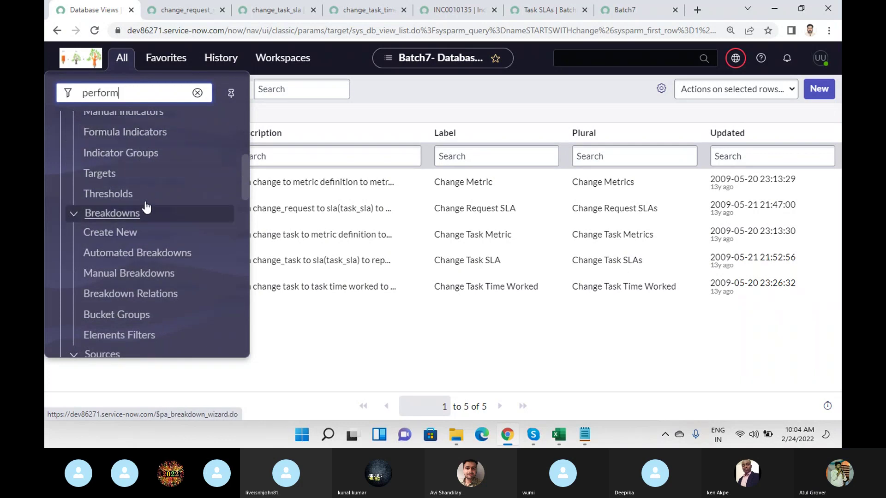
pyautogui.scroll(-3, 145, 206)
pyautogui.scroll(-8, 145, 207)
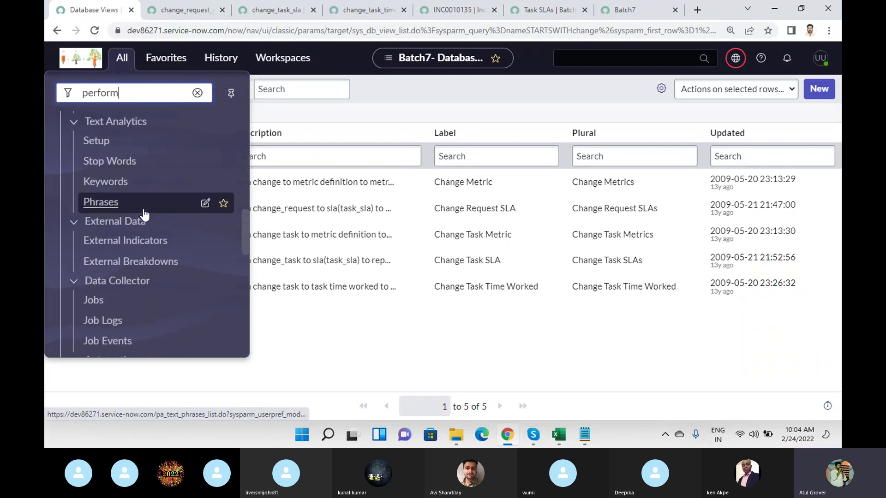
pyautogui.scroll(-1, 144, 213)
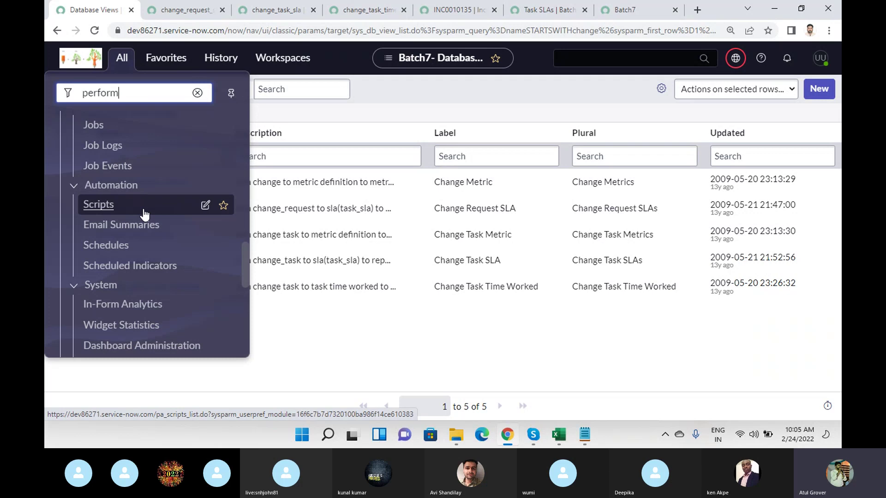
pyautogui.scroll(10, 144, 214)
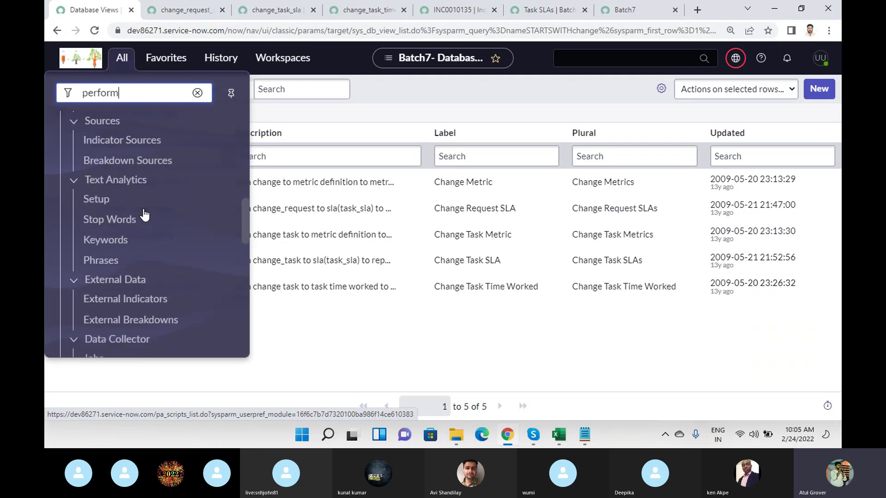
pyautogui.scroll(3, 145, 214)
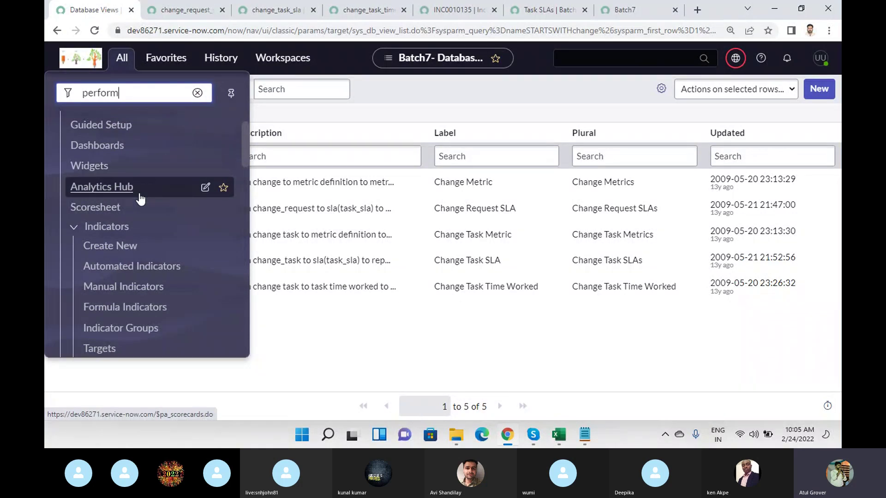
pyautogui.scroll(2, 141, 198)
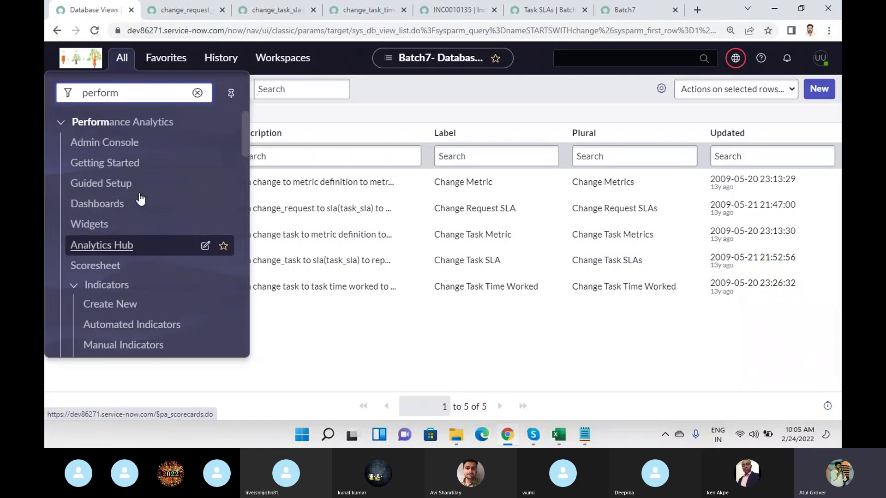
# - Open the Performance Analytics Admin Console, and switch to the Task SLAs list while it loads
pyautogui.click(114, 145)
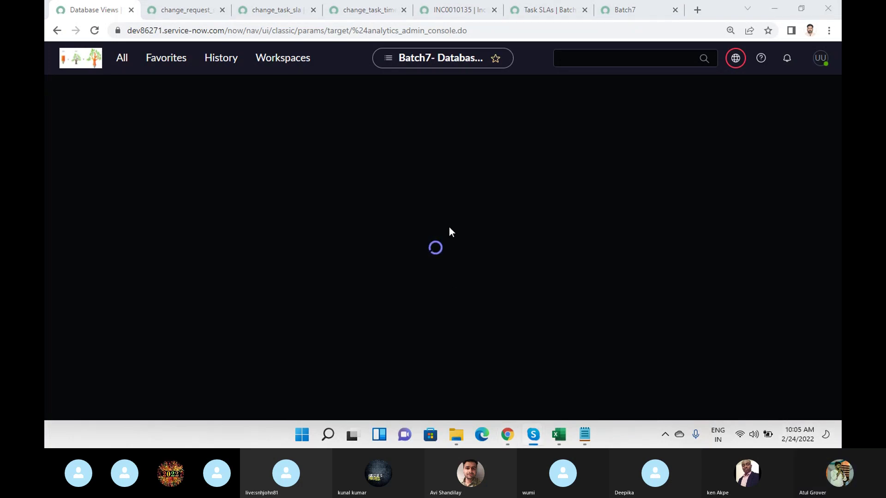
pyautogui.click(558, 14)
pyautogui.click(558, 14)
pyautogui.click(84, 55)
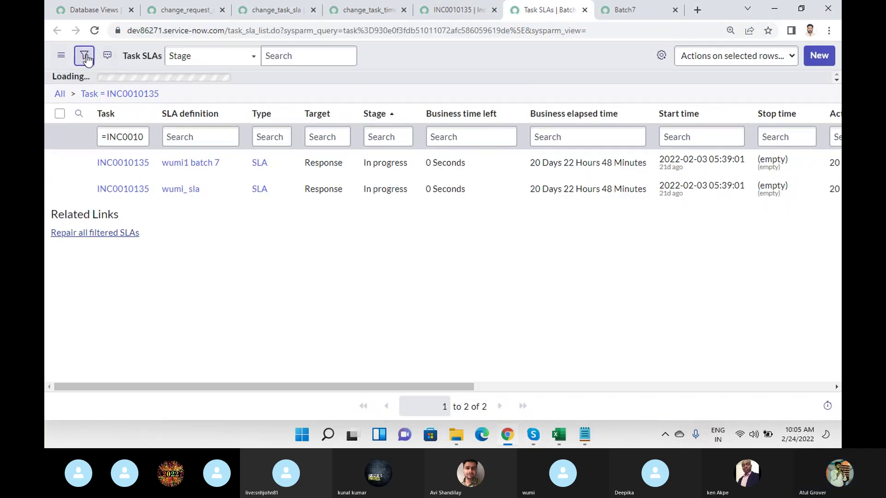
# - On the Create a report page, filter the application navigator for "Dash"
pyautogui.click(615, 10)
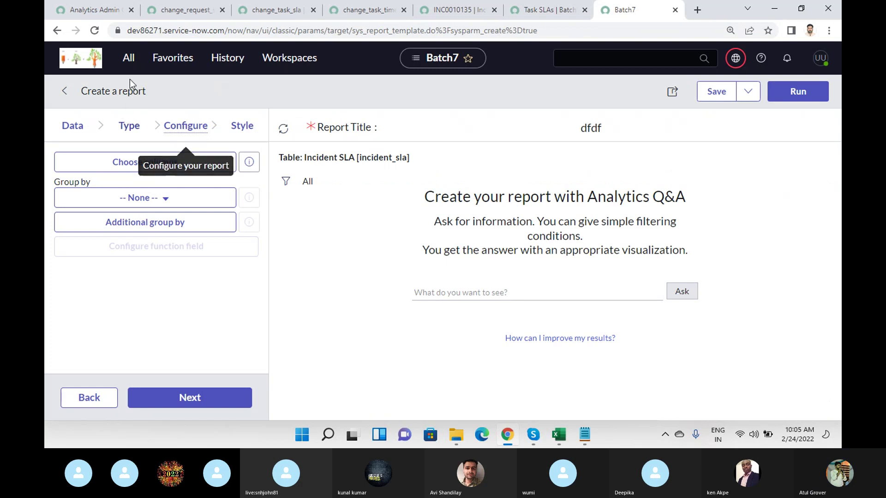
pyautogui.click(134, 57)
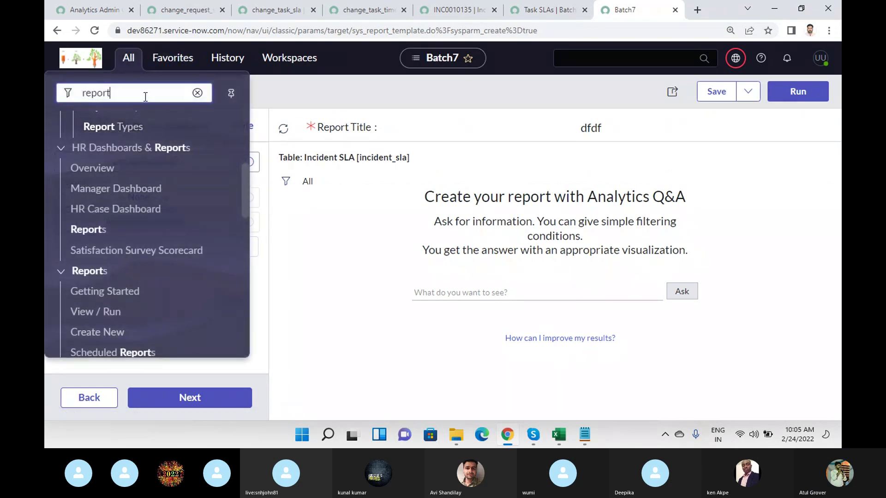
pyautogui.write('P')
pyautogui.press('BackSpace')
pyautogui.write('Dash')
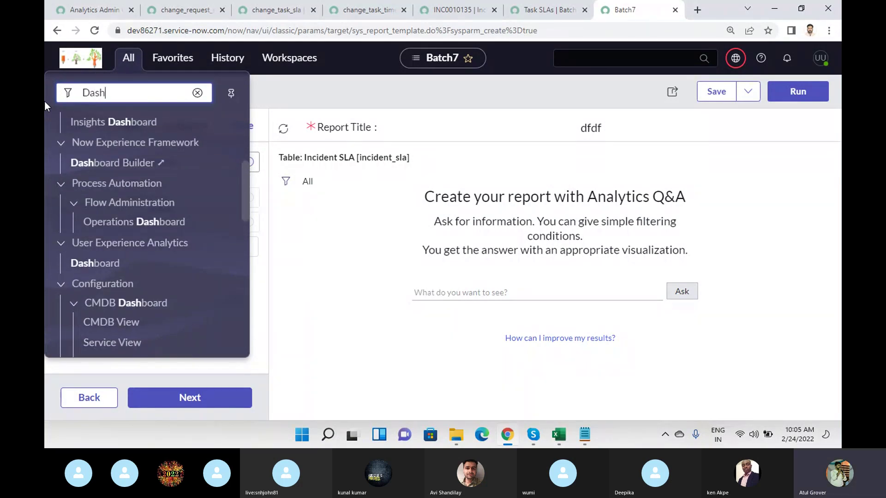
# - Replace the application navigator filter with "PA d" to look for Performance Analytics dashboards
pyautogui.press('BackSpace')
pyautogui.press('BackSpace')
pyautogui.press('BackSpace')
pyautogui.write('PA')
pyautogui.press('BackSpace')
pyautogui.press('BackSpace')
pyautogui.press('BackSpace')
pyautogui.write('PA d')
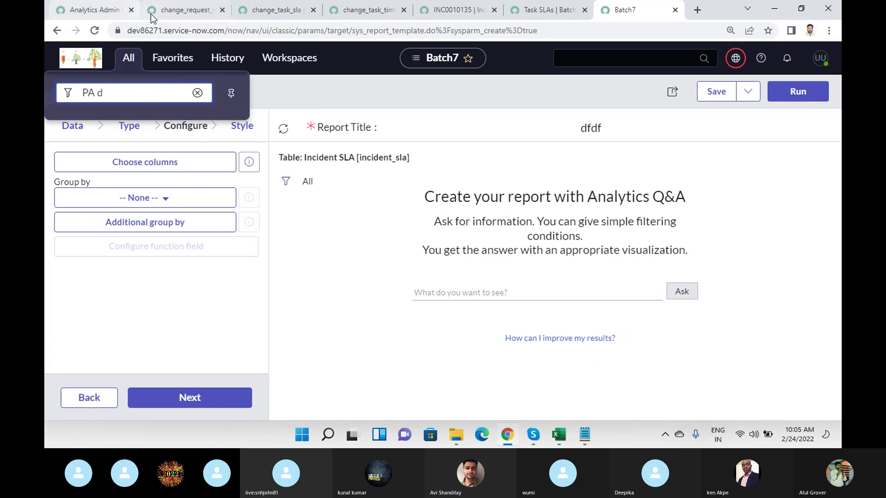
# - Return to the Performance Analytics Admin Console and highlight its activation status text
pyautogui.click(70, 13)
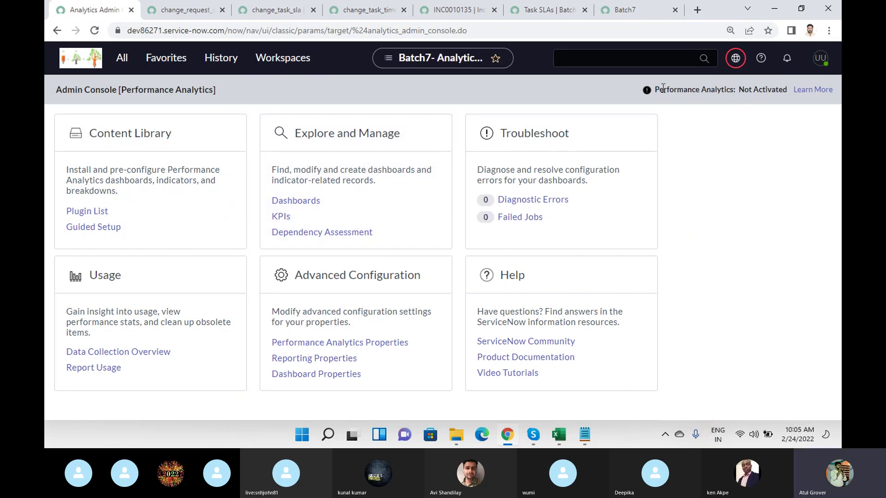
pyautogui.moveTo(660, 88); pyautogui.dragTo(780, 93)
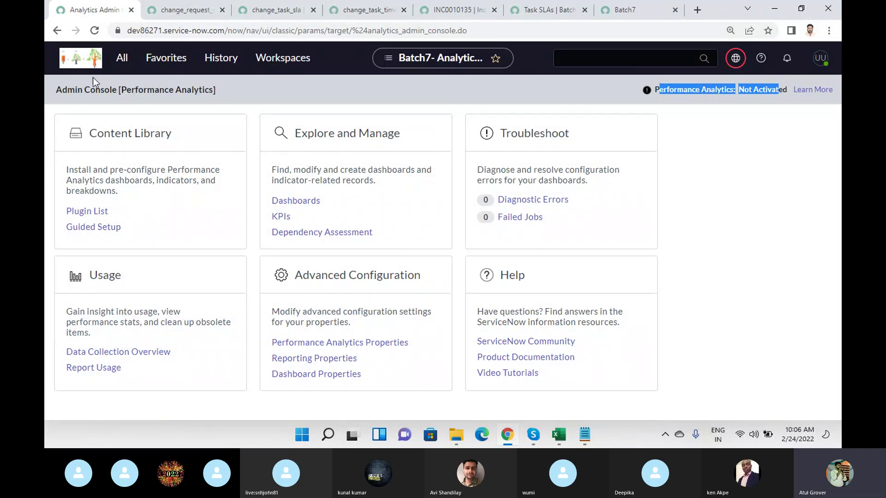
# - Open the Getting Started and Dashboards modules in separate tabs, and launch the complimentary Performance Analytics introduction from the Getting Started page
pyautogui.click(123, 62)
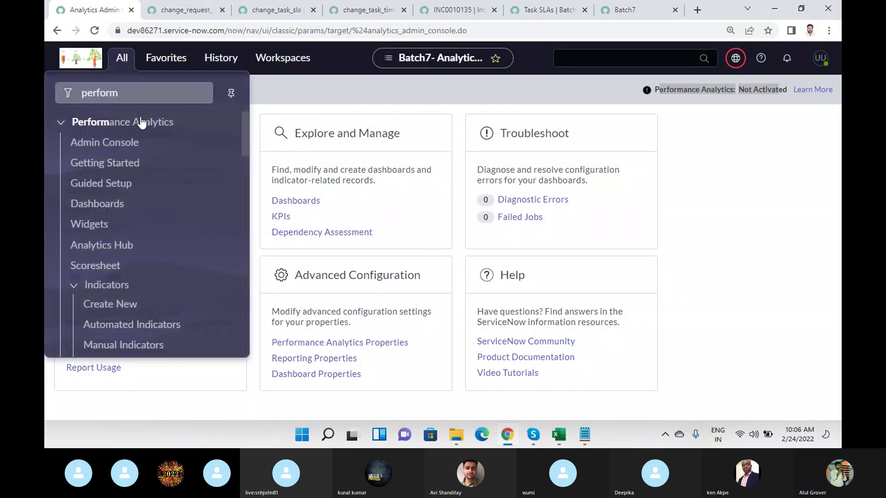
pyautogui.click(121, 163)
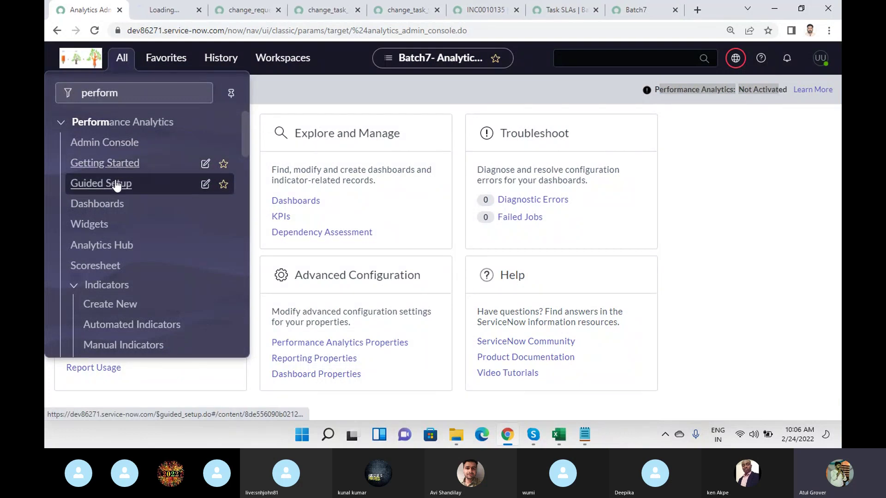
pyautogui.keyDown('ctrl'); pyautogui.click(116, 203); pyautogui.keyUp('ctrl')
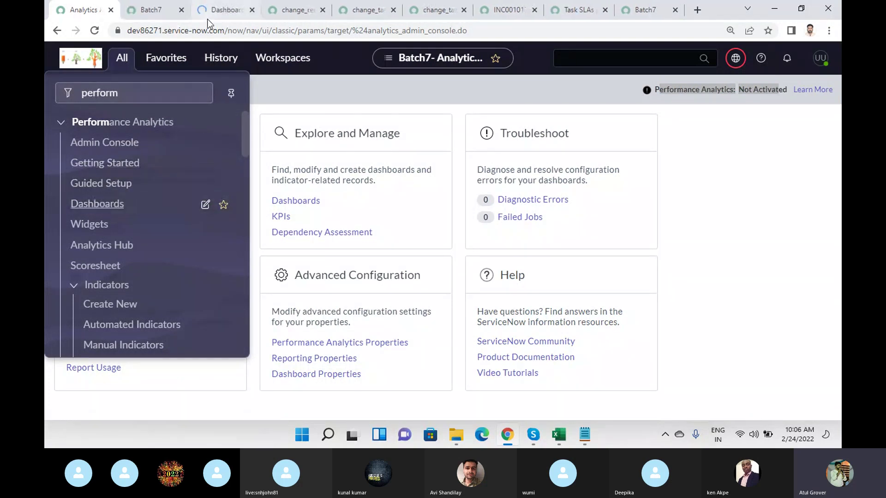
pyautogui.click(154, 10)
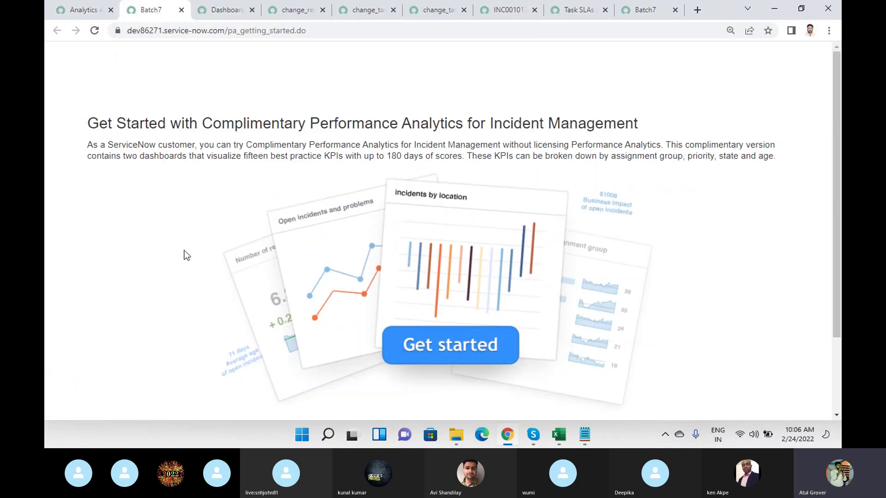
pyautogui.click(452, 345)
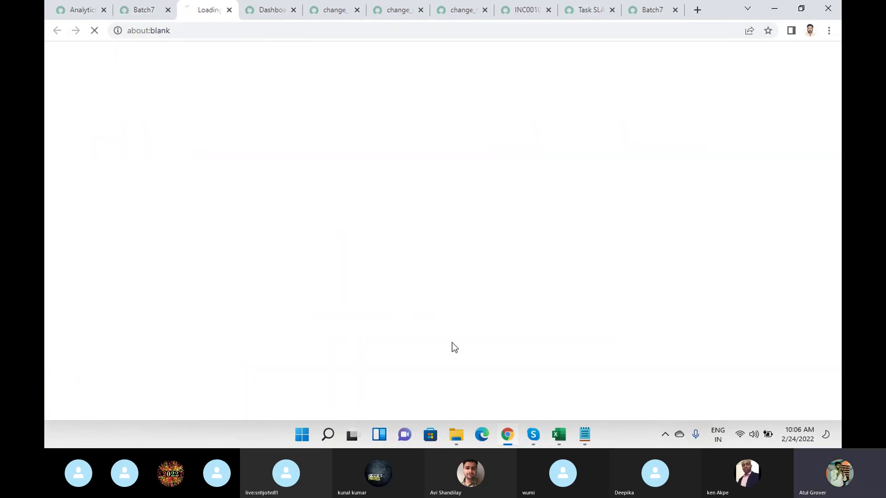
# - On the Dashboards page, search all dashboards for "change" and open the Change Overview dashboard
pyautogui.click(266, 9)
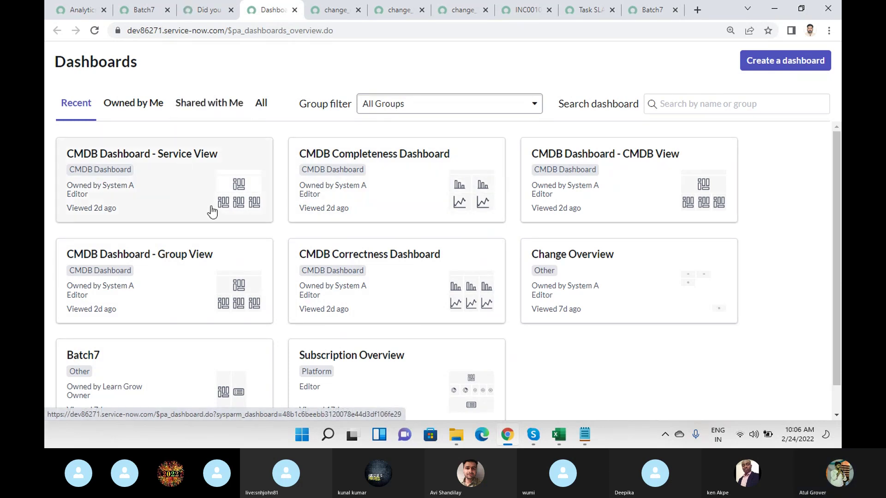
pyautogui.scroll(-1, 211, 211)
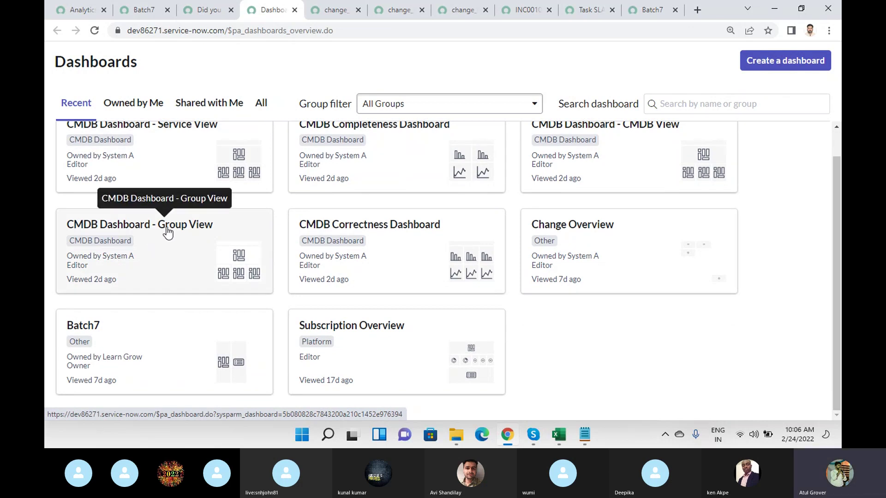
pyautogui.scroll(1, 267, 122)
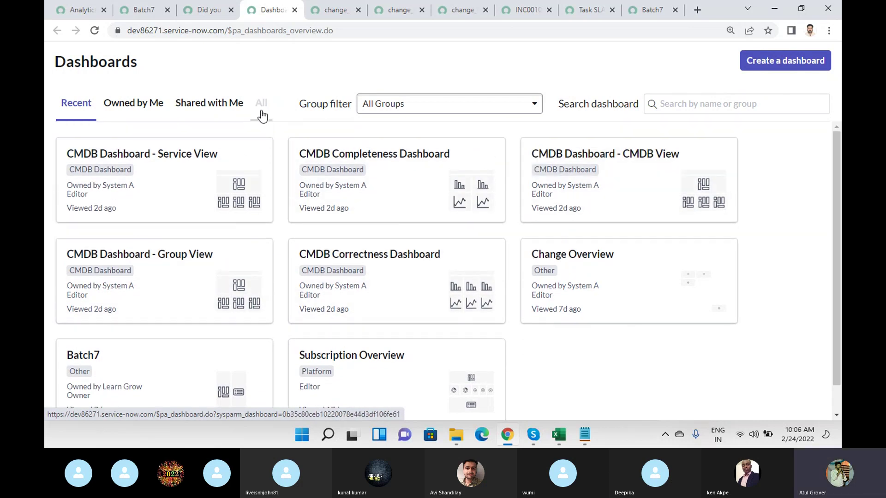
pyautogui.click(266, 115)
pyautogui.click(701, 106)
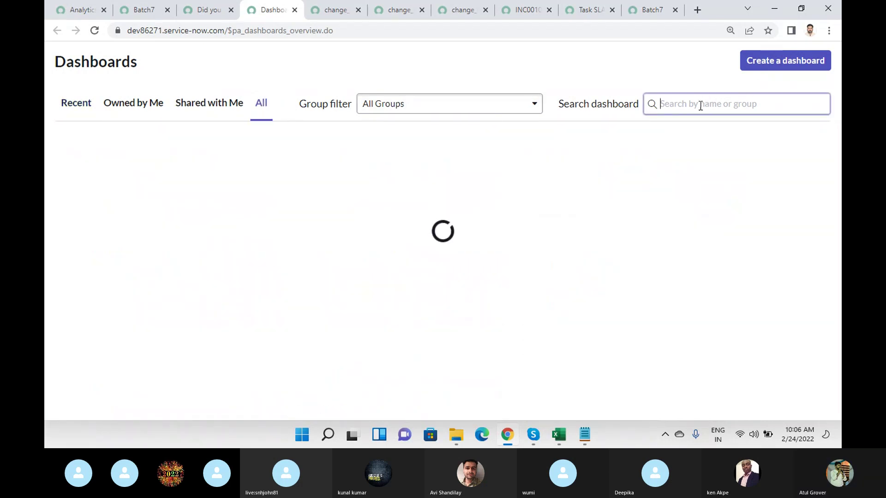
pyautogui.write('change')
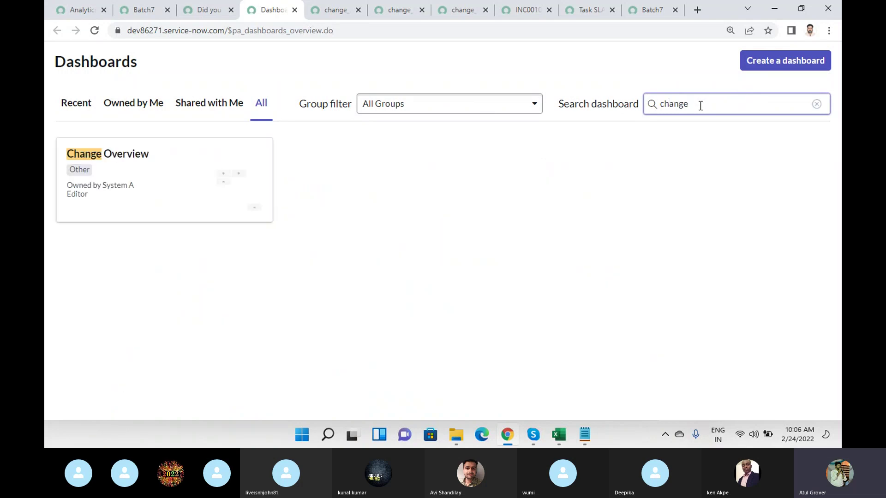
pyautogui.click(130, 160)
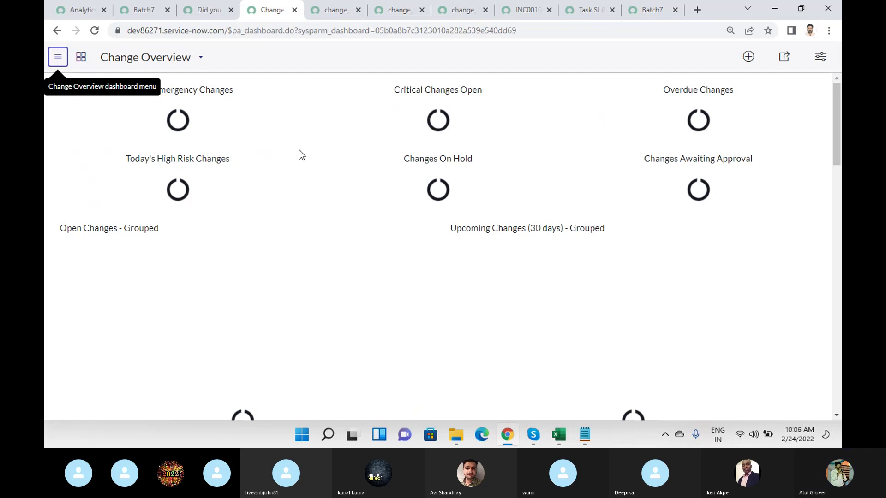
# - From the Admin Console page, filter the application navigator for "change" and open the Change Overview module in a new tab
pyautogui.click(76, 9)
pyautogui.moveTo(133, 96); pyautogui.dragTo(44, 90)
pyautogui.write('change')
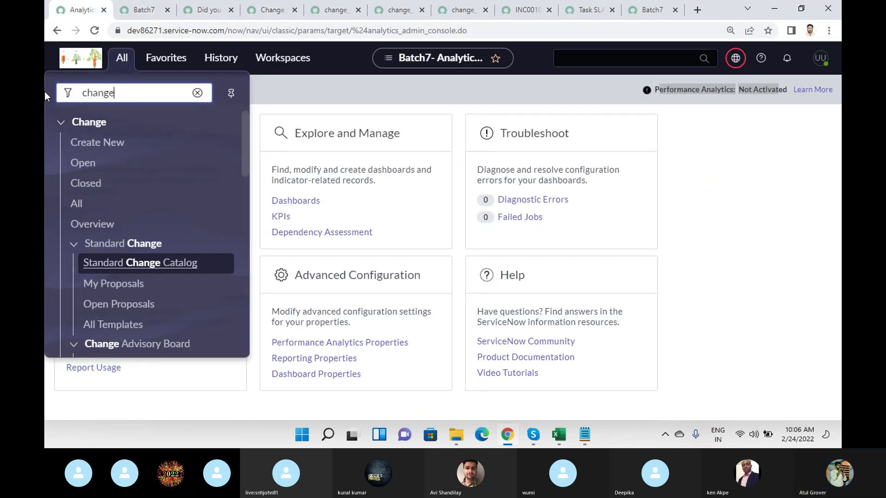
pyautogui.write(' o')
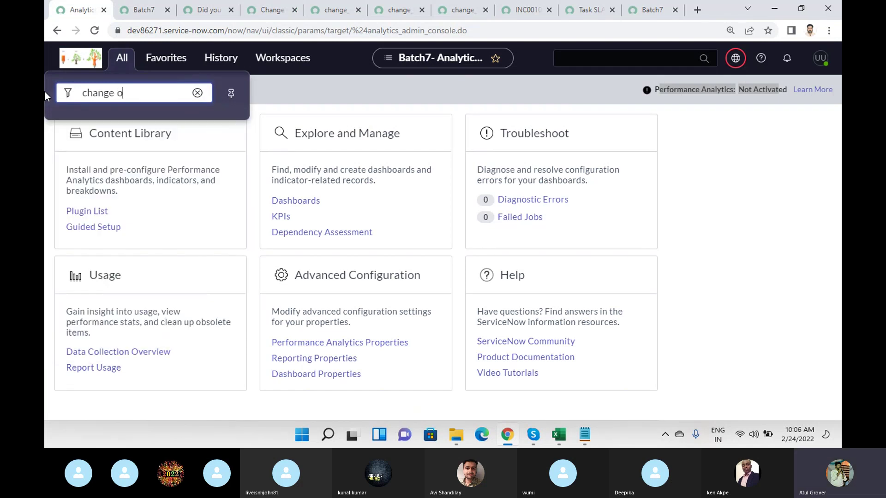
pyautogui.press('BackSpace')
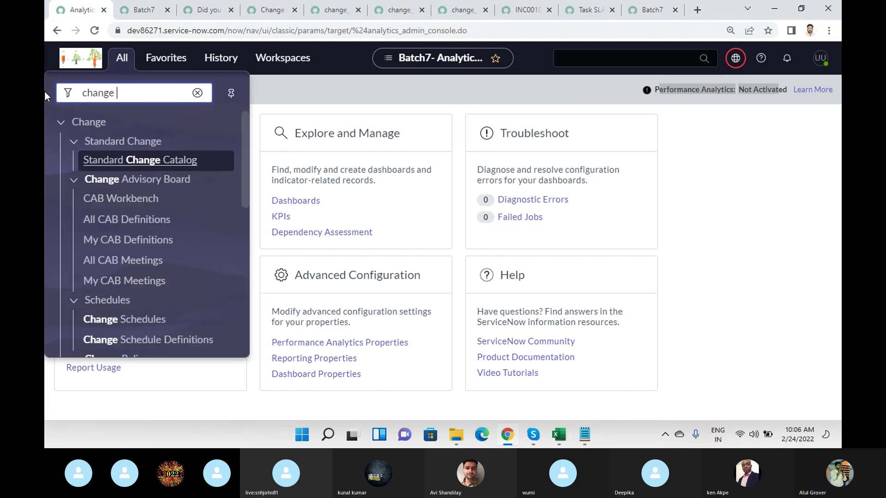
pyautogui.press('BackSpace')
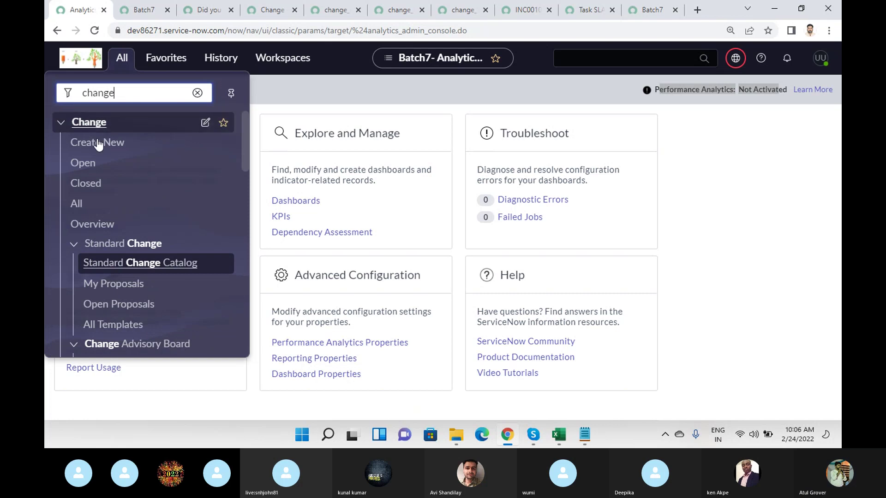
pyautogui.middleClick(109, 229)
pyautogui.click(119, 17)
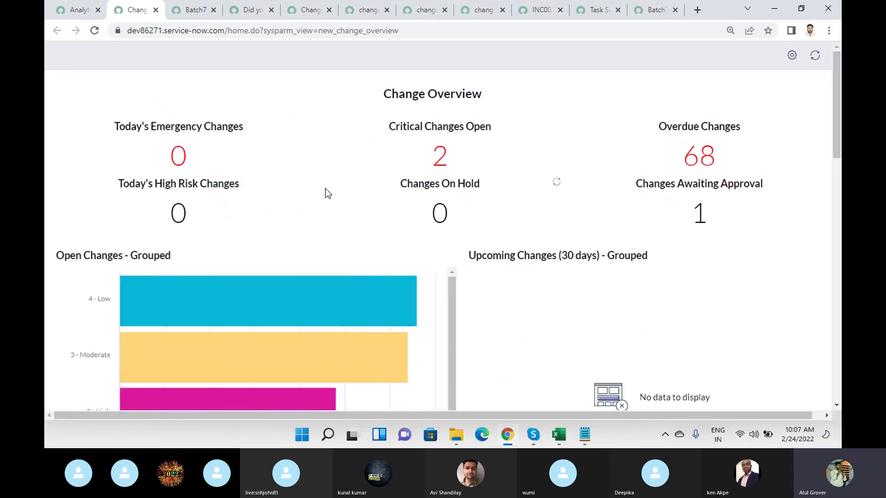
# - Look through the Change Overview page's change counts, grouped bar chart, risk and priority matrix, and monthly change charts
pyautogui.scroll(-12, 535, 191)
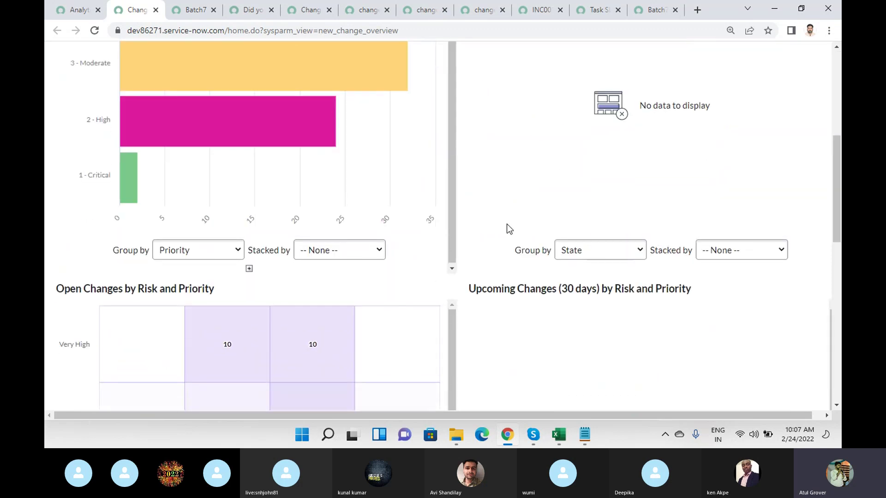
pyautogui.scroll(12, 508, 223)
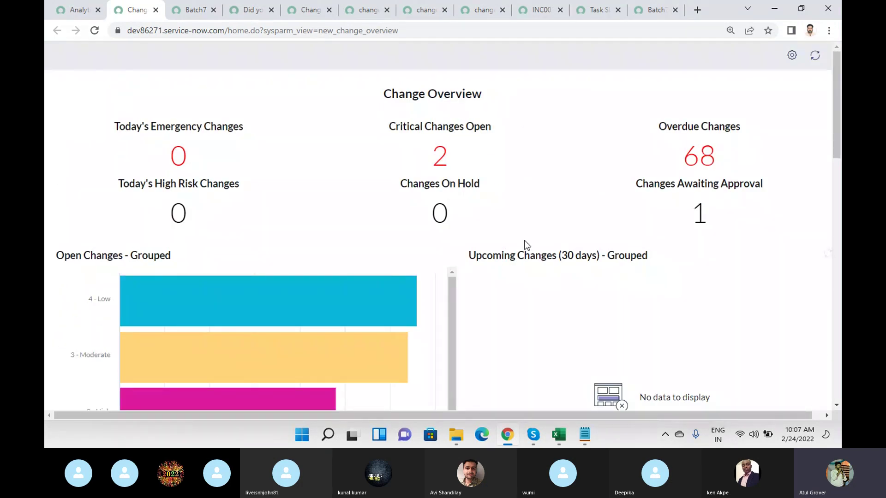
pyautogui.scroll(-10, 526, 239)
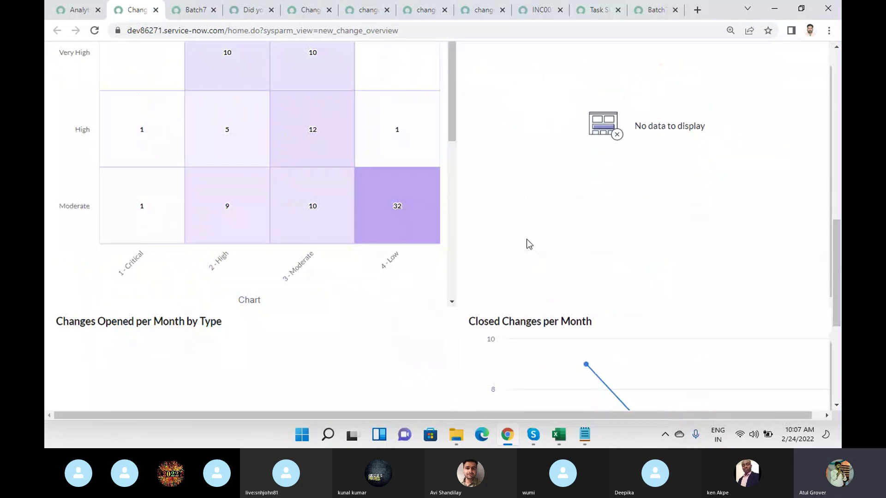
pyautogui.scroll(-5, 306, 330)
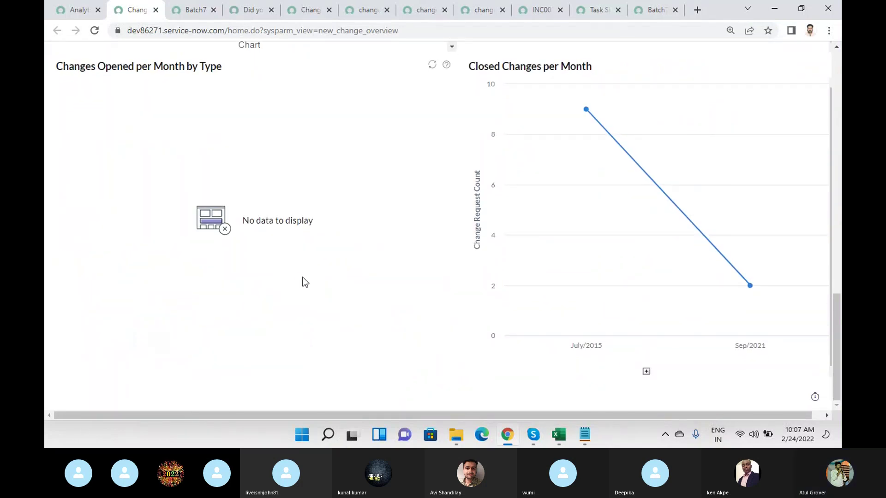
pyautogui.scroll(6, 303, 278)
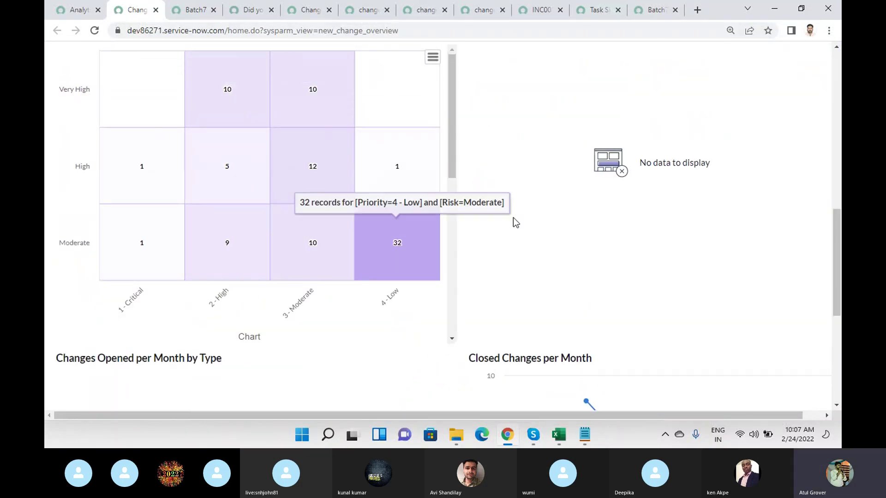
pyautogui.scroll(6, 513, 169)
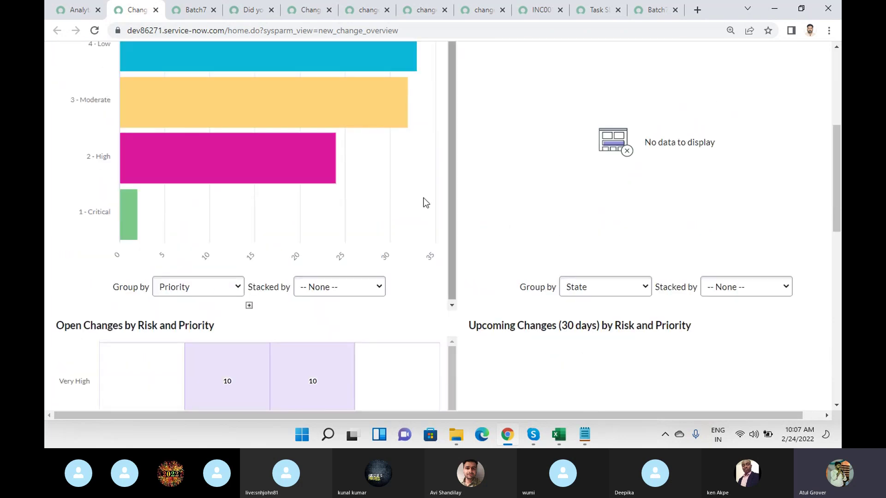
pyautogui.scroll(5, 437, 166)
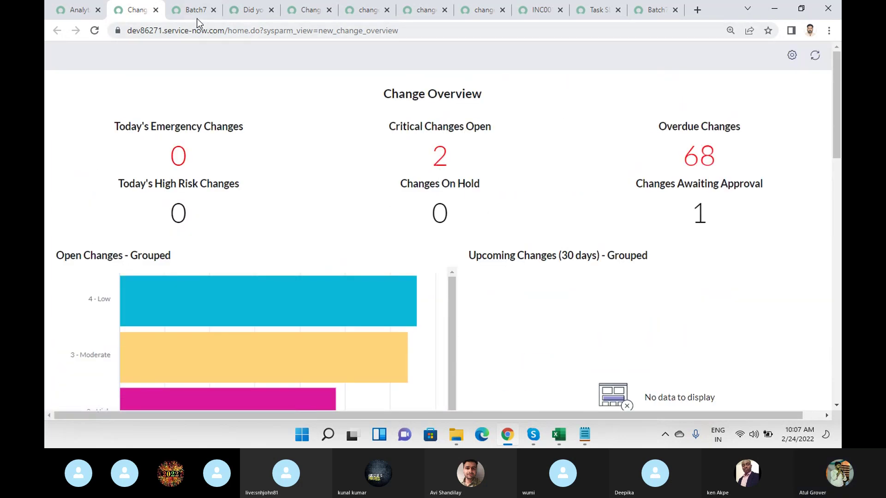
# - Revisit the Getting Started page, open its complimentary Performance Analytics documentation again, and close that documentation tab
pyautogui.click(196, 10)
pyautogui.click(258, 11)
pyautogui.click(193, 10)
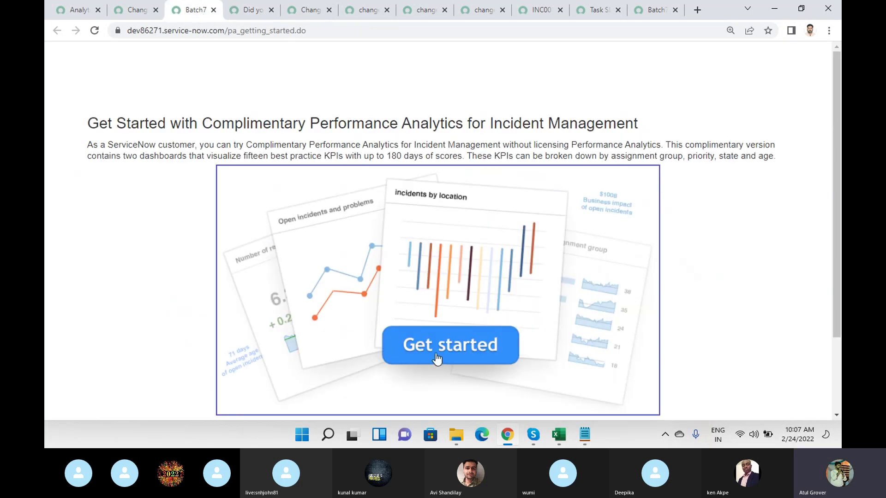
pyautogui.click(436, 352)
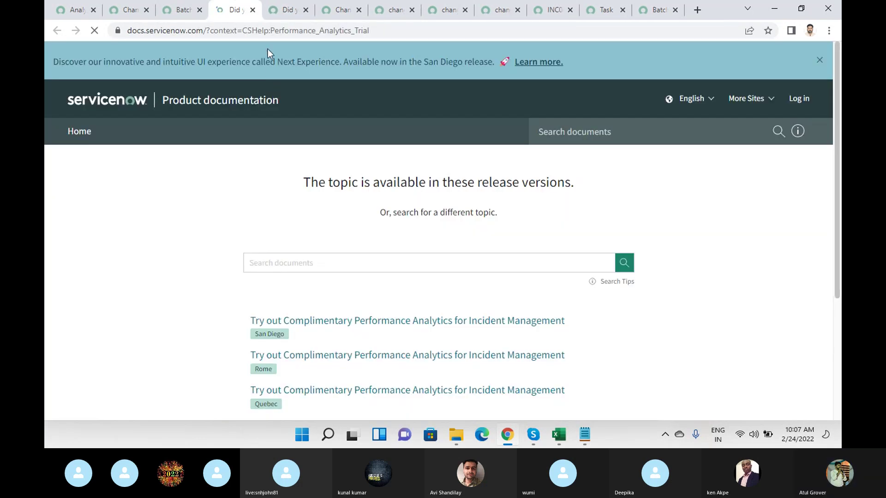
pyautogui.hotkey('ctrl', 'w')
# - From the report designer page, filter the application navigator for "Plugins" and open the System Definition Plugins module
pyautogui.click(121, 10)
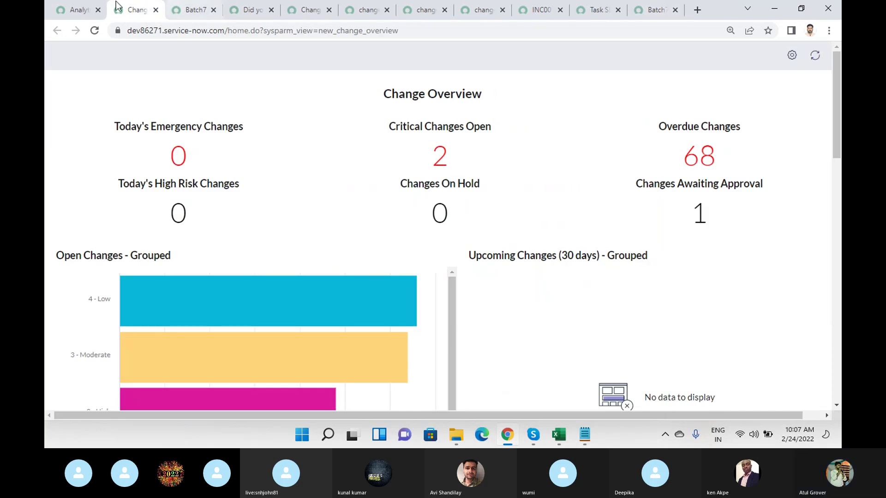
pyautogui.click(653, 10)
pyautogui.click(128, 58)
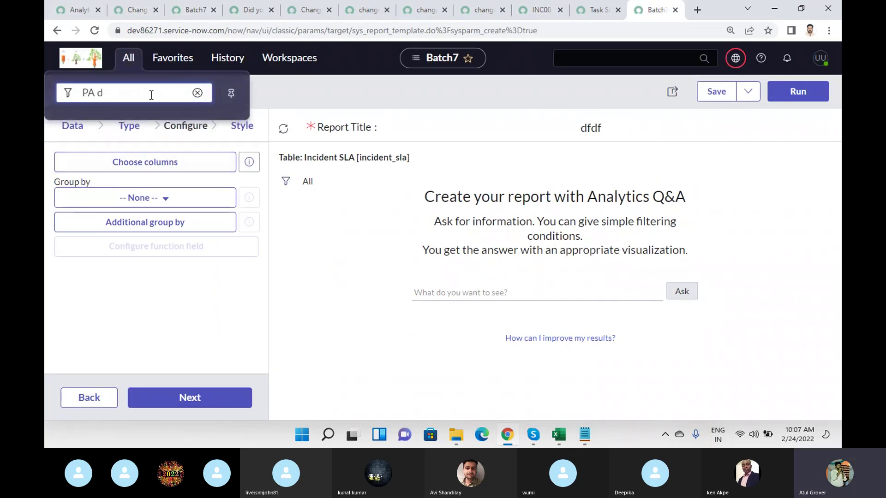
pyautogui.write('Plugins')
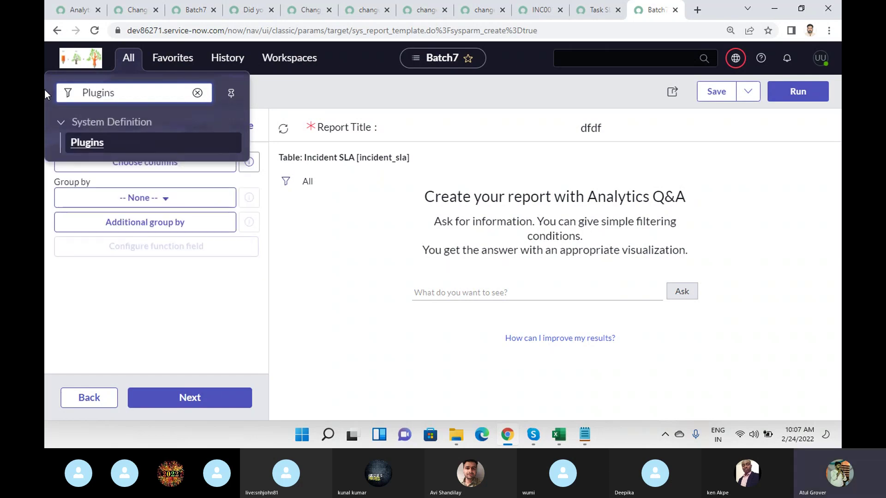
pyautogui.click(86, 143)
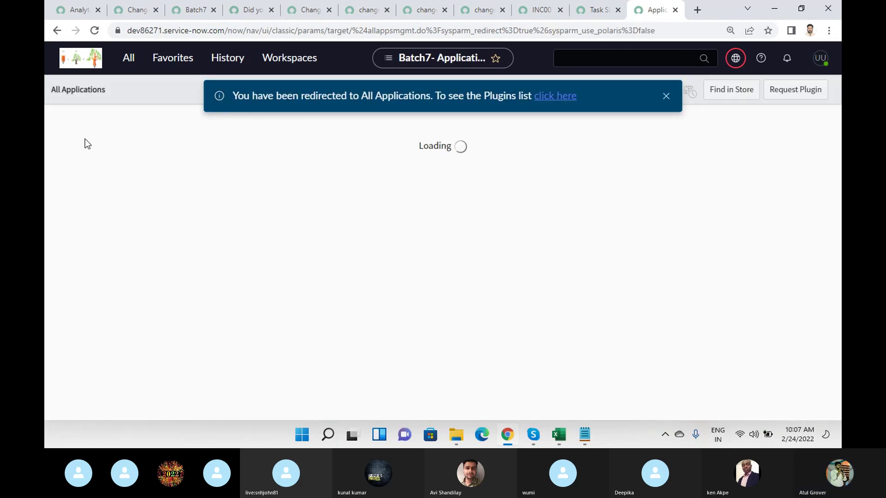
# - From the Admin Console page, filter the application navigator for "perfor" and open Analytics Hub and Scoresheet in new tabs
pyautogui.click(76, 11)
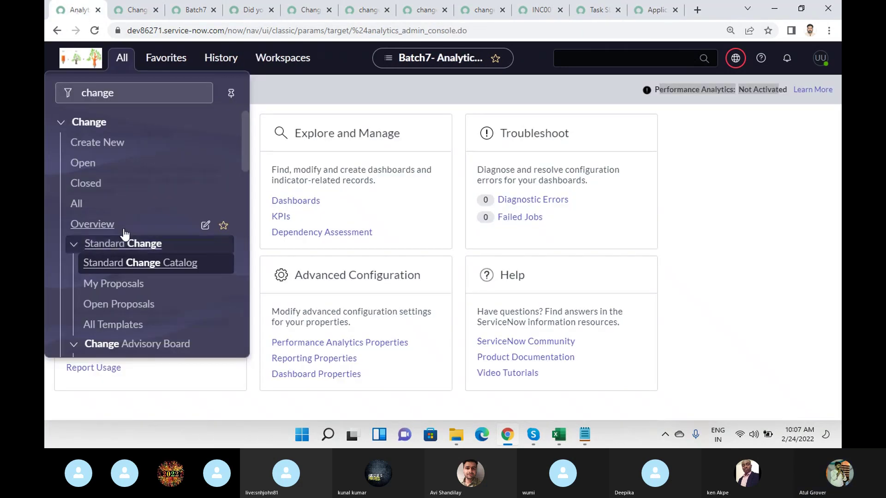
pyautogui.moveTo(129, 91); pyautogui.dragTo(45, 93)
pyautogui.write('perfor')
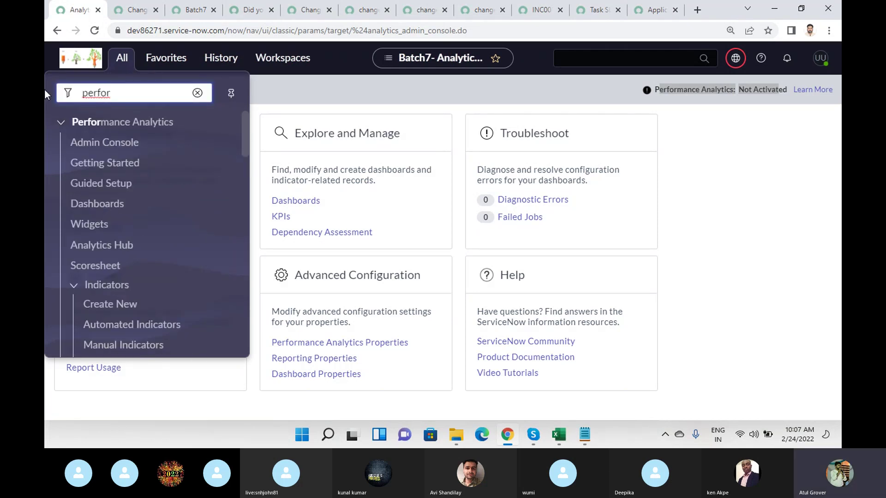
pyautogui.middleClick(122, 250)
pyautogui.middleClick(111, 268)
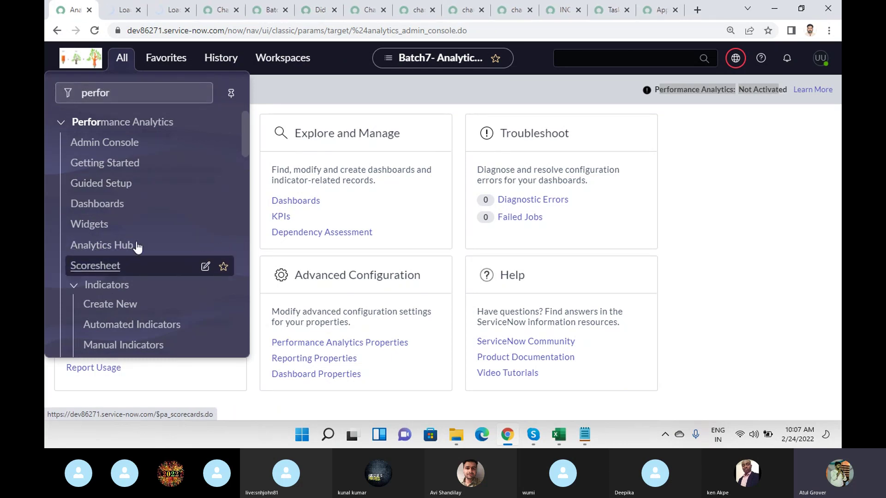
pyautogui.scroll(-4, 147, 225)
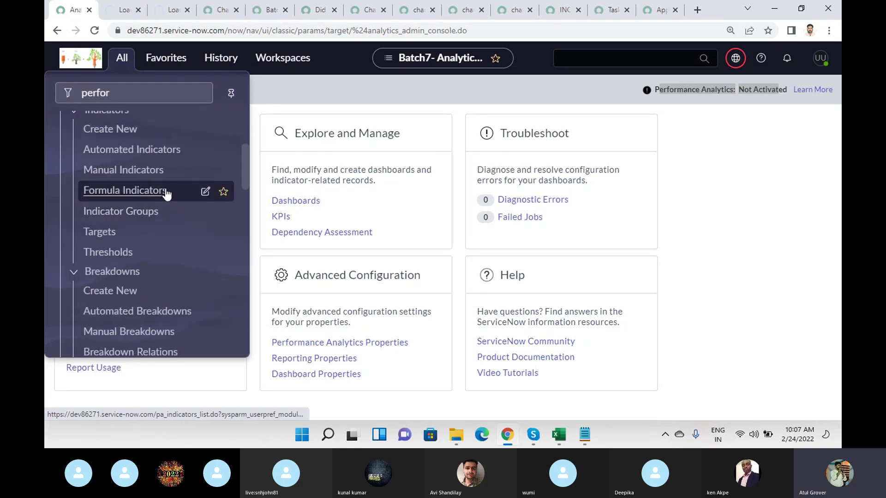
pyautogui.click(654, 12)
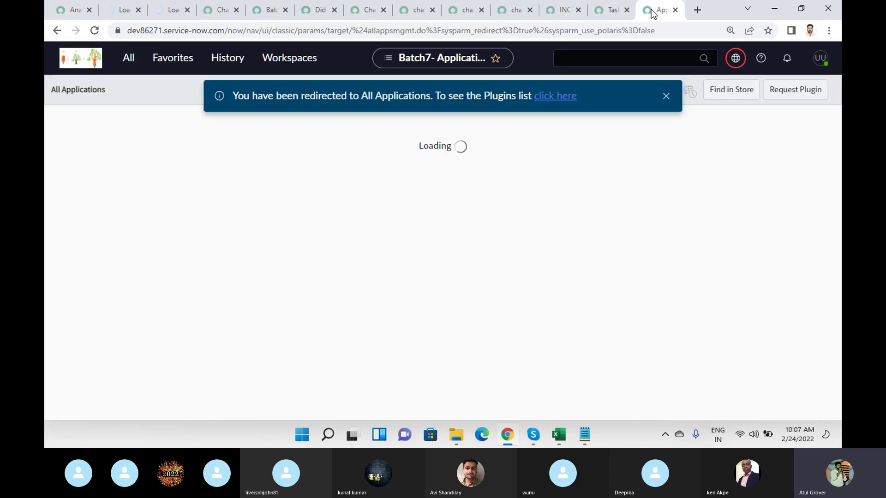
pyautogui.click(119, 10)
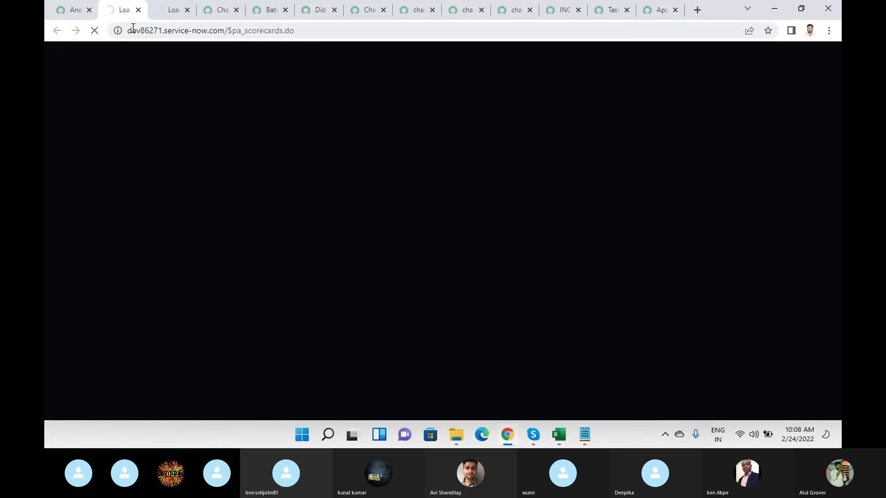
pyautogui.click(165, 14)
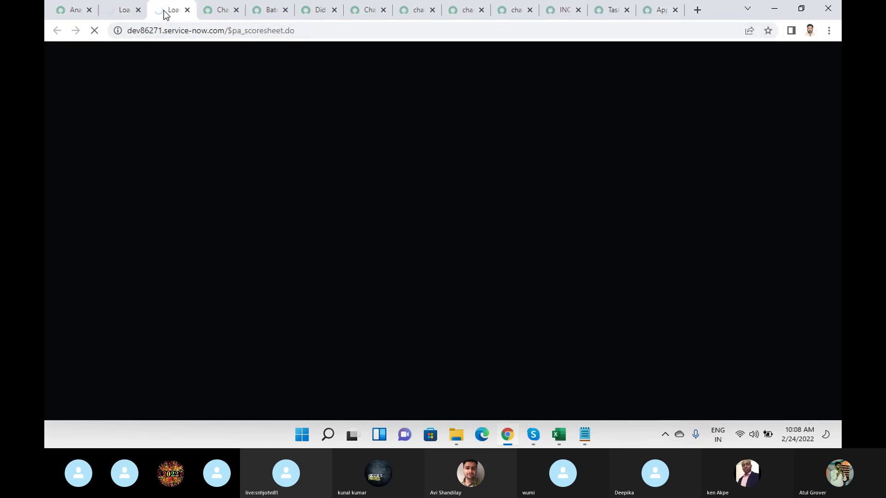
pyautogui.click(124, 16)
pyautogui.click(655, 15)
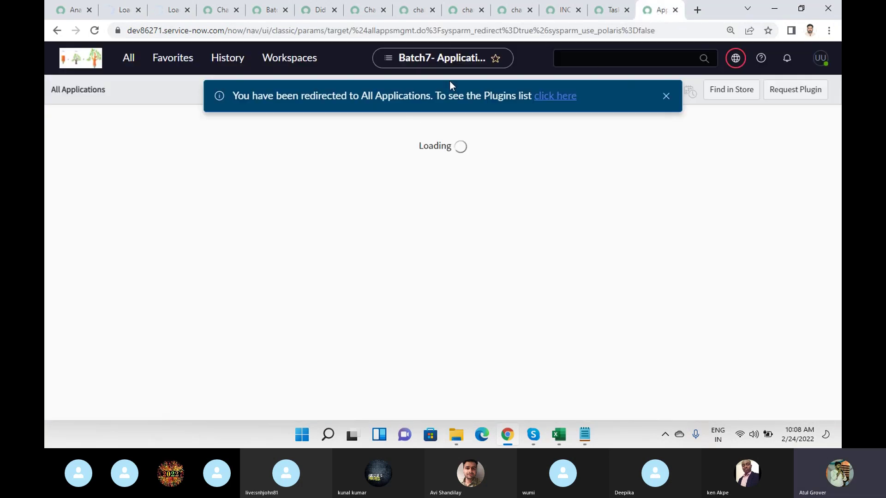
pyautogui.click(117, 18)
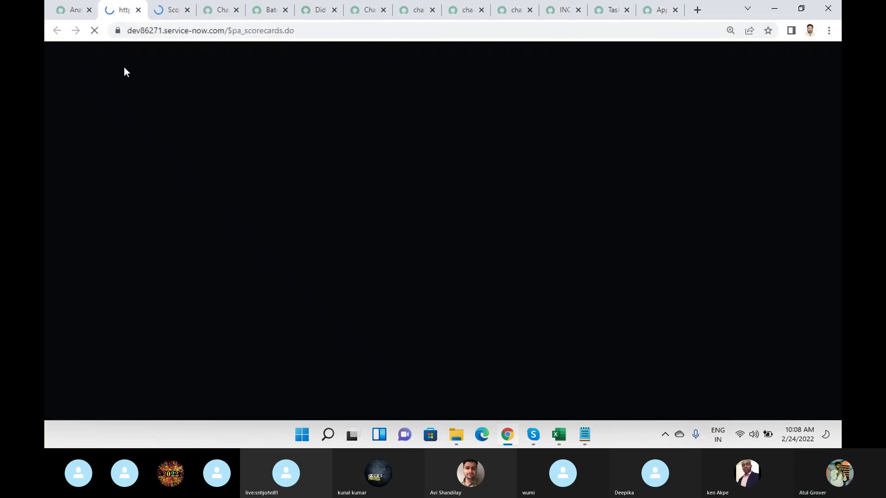
# - Look through the Performance Analytics modules in the Admin Console page's navigator, from Indicators and Breakdowns to Automation, System and Troubleshooting
pyautogui.click(72, 13)
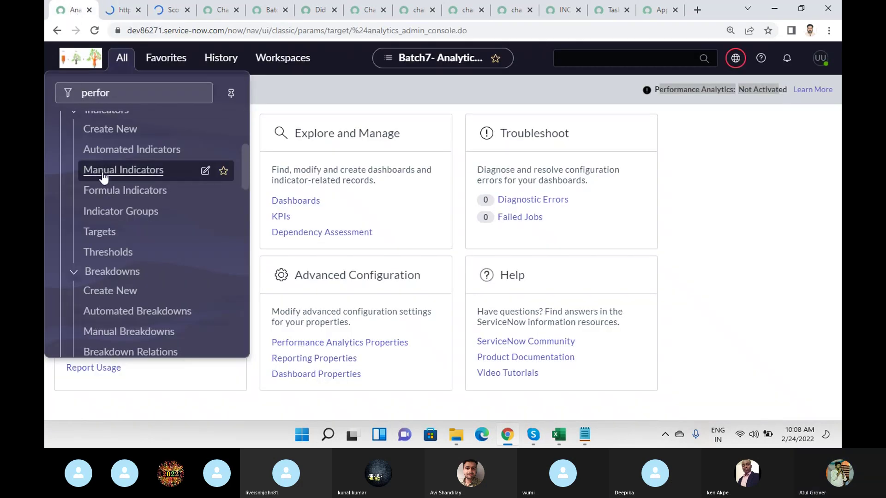
pyautogui.scroll(-3, 144, 187)
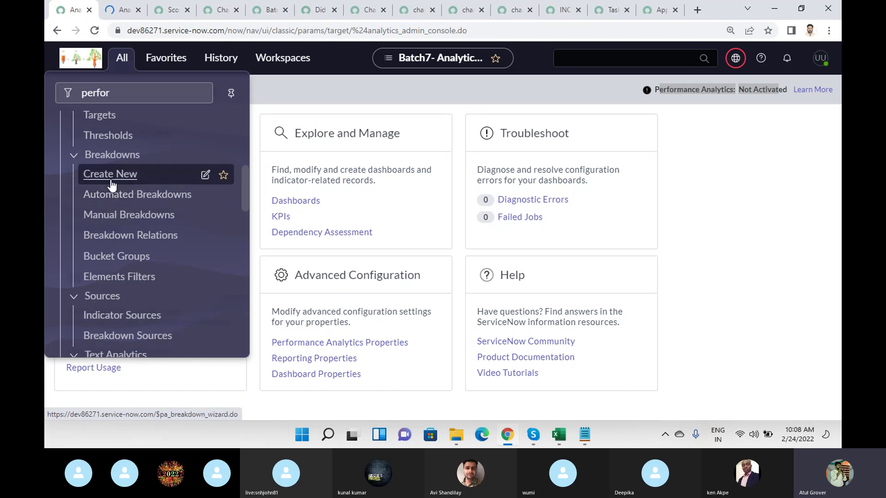
pyautogui.scroll(-3, 110, 184)
pyautogui.scroll(-5, 110, 185)
pyautogui.scroll(-1, 112, 185)
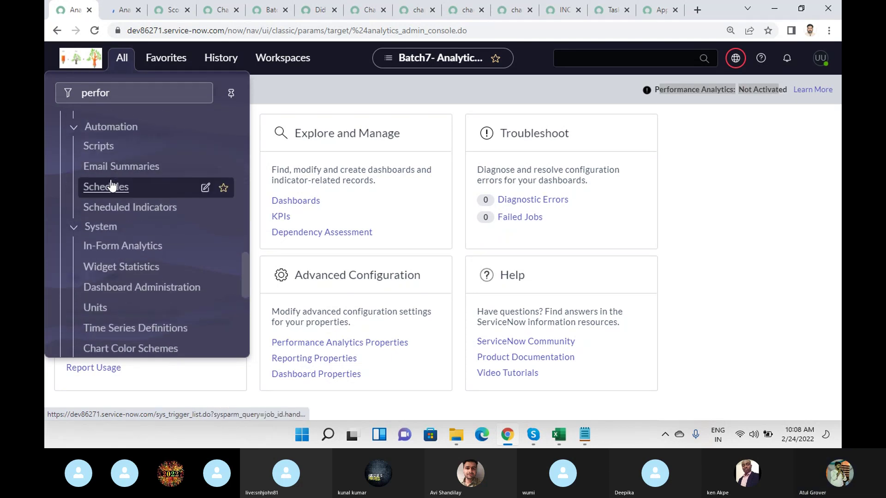
pyautogui.scroll(-4, 111, 185)
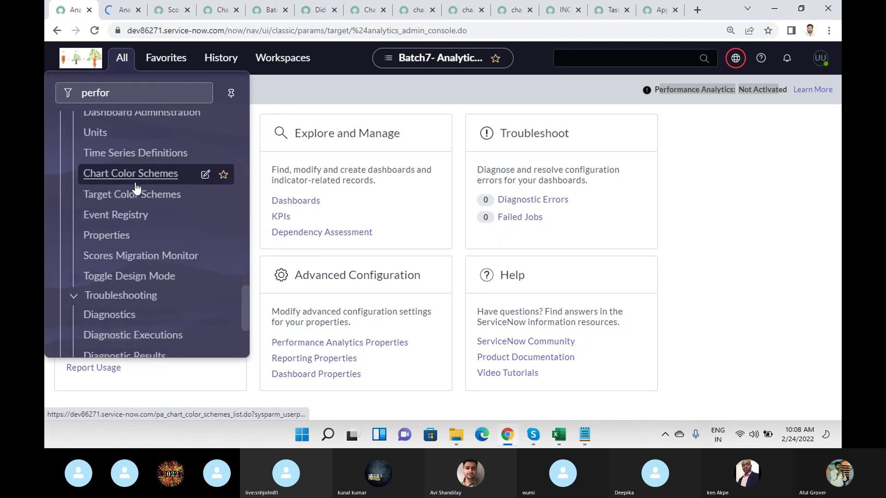
pyautogui.scroll(-3, 134, 185)
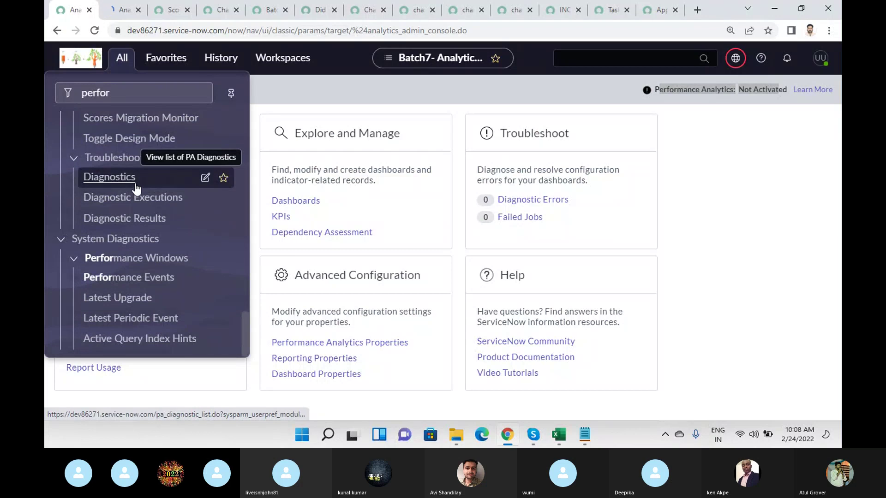
# - Check the Analytics Hub and Scoresheet pages, and search All Applications for "performance Ana"
pyautogui.click(128, 15)
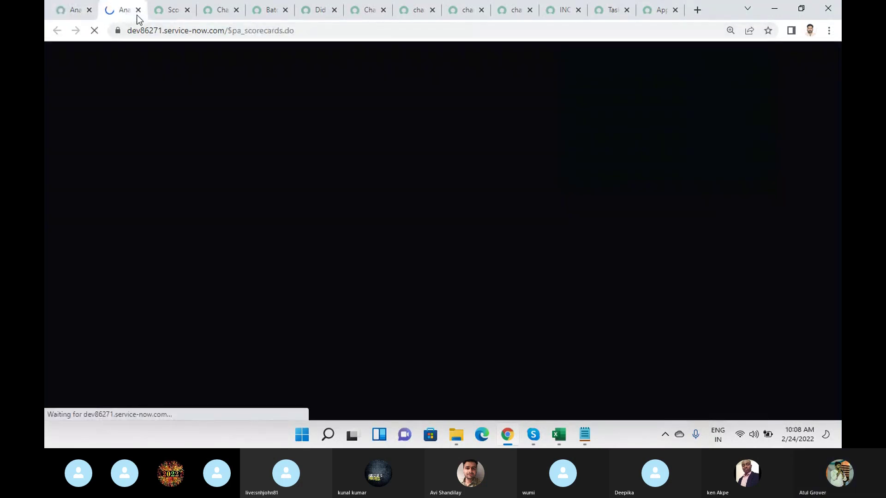
pyautogui.click(170, 12)
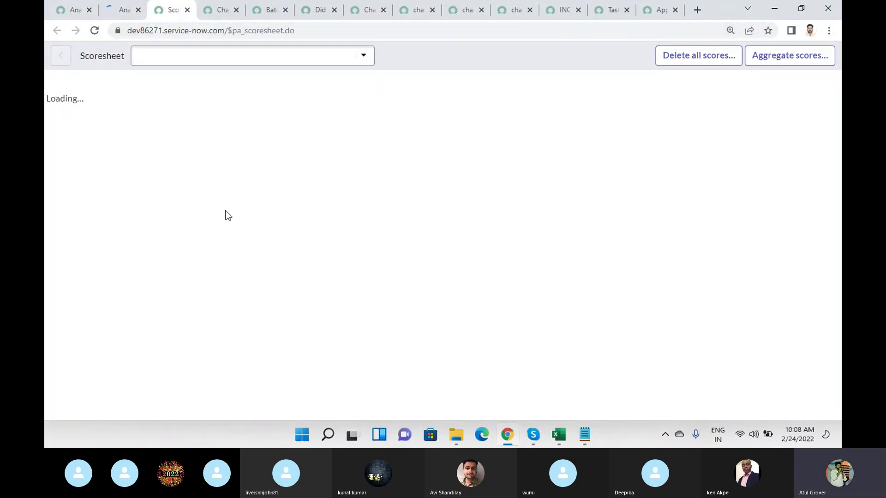
pyautogui.click(660, 13)
pyautogui.click(261, 132)
pyautogui.write('perfor,')
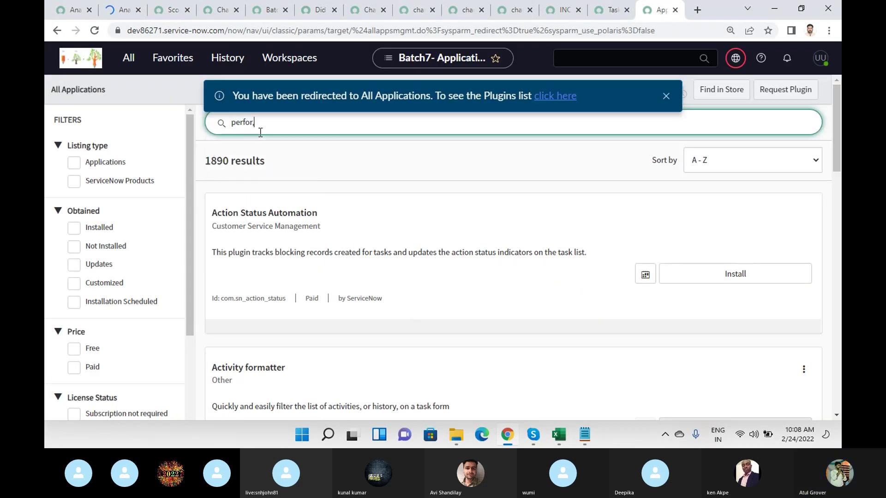
pyautogui.press('BackSpace')
pyautogui.write('mance')
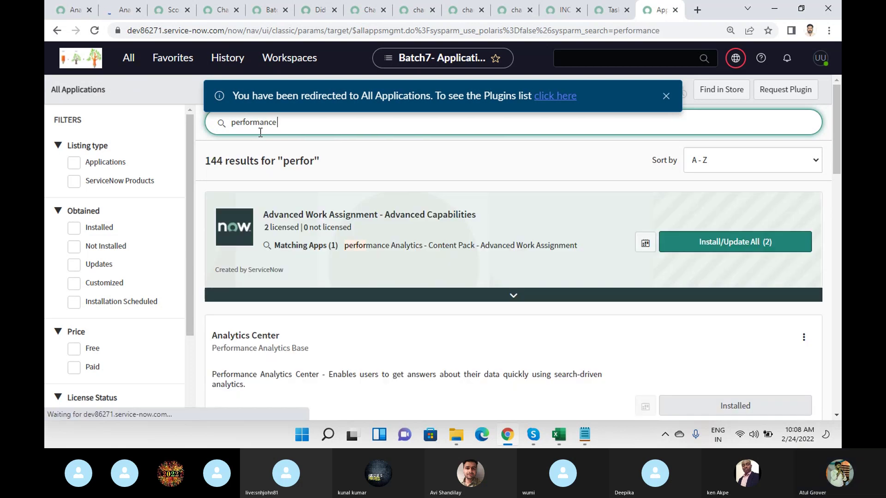
pyautogui.write(' Ana')
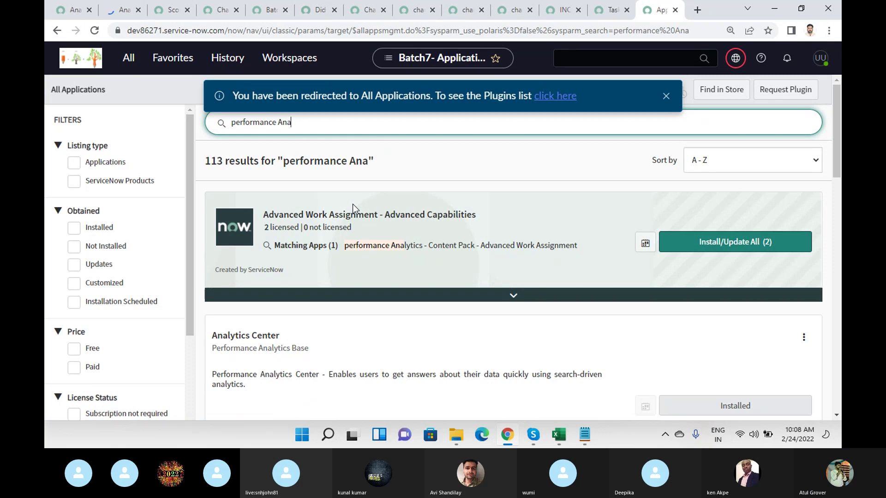
# - Look through the matching plugins for the Performance Analytics entries, their descriptions and their installation status
pyautogui.scroll(-3, 390, 351)
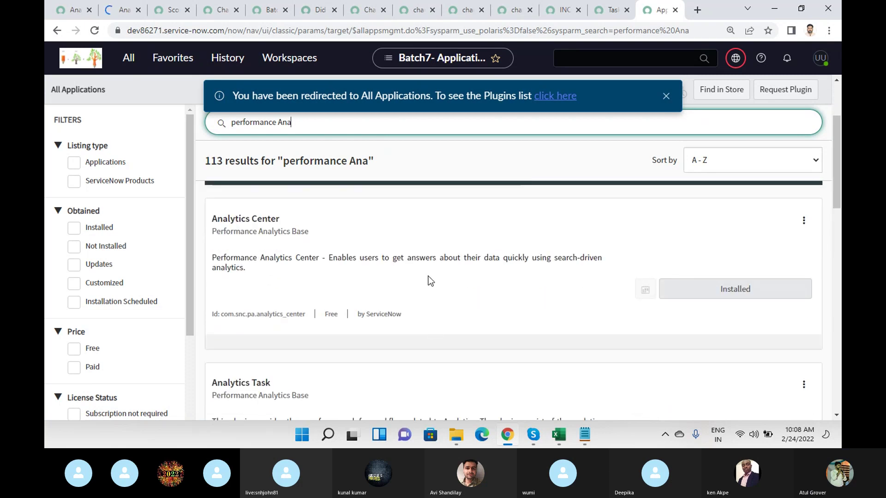
pyautogui.scroll(-5, 429, 280)
pyautogui.scroll(-3, 401, 235)
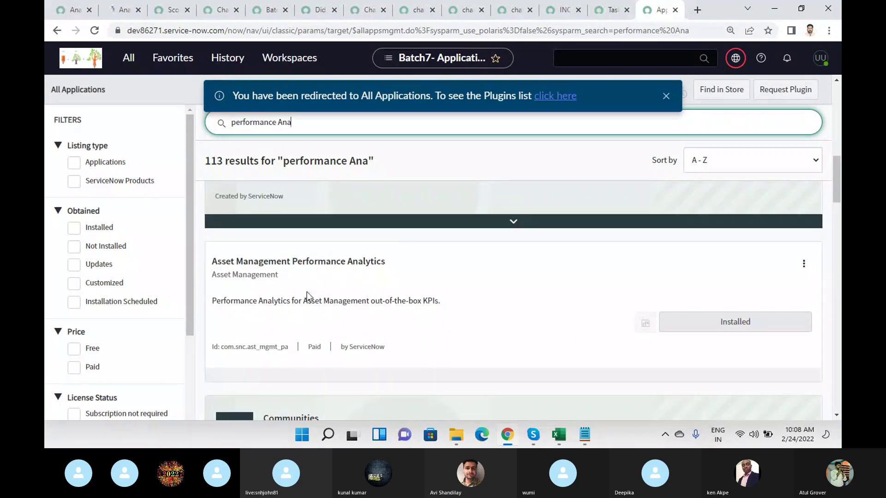
pyautogui.scroll(-6, 349, 277)
pyautogui.scroll(-4, 369, 240)
pyautogui.scroll(-5, 369, 241)
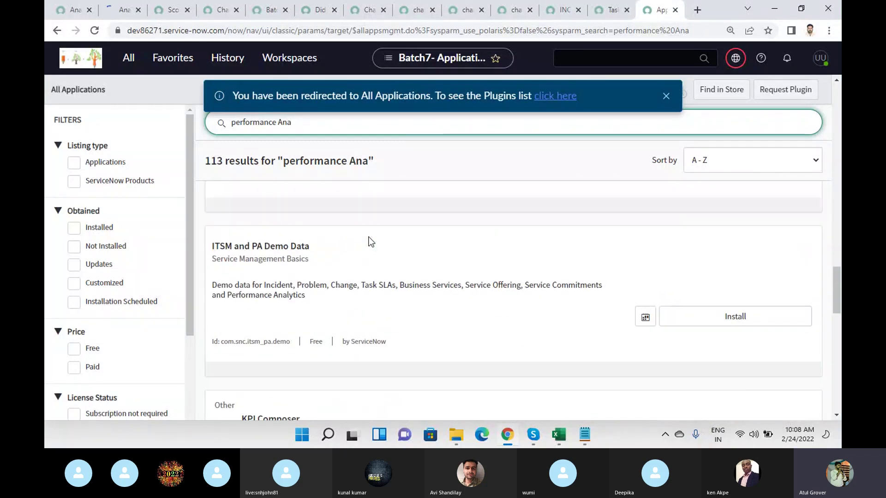
pyautogui.scroll(-7, 369, 240)
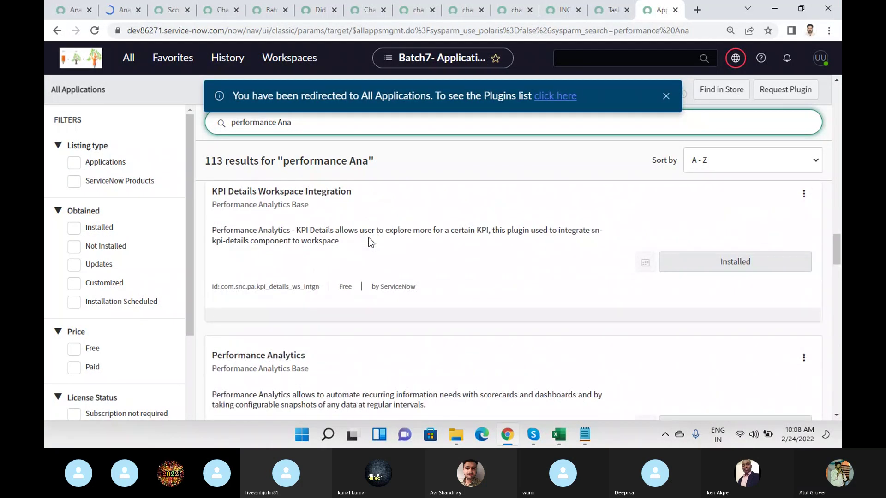
pyautogui.scroll(-3, 369, 240)
pyautogui.scroll(-3, 511, 344)
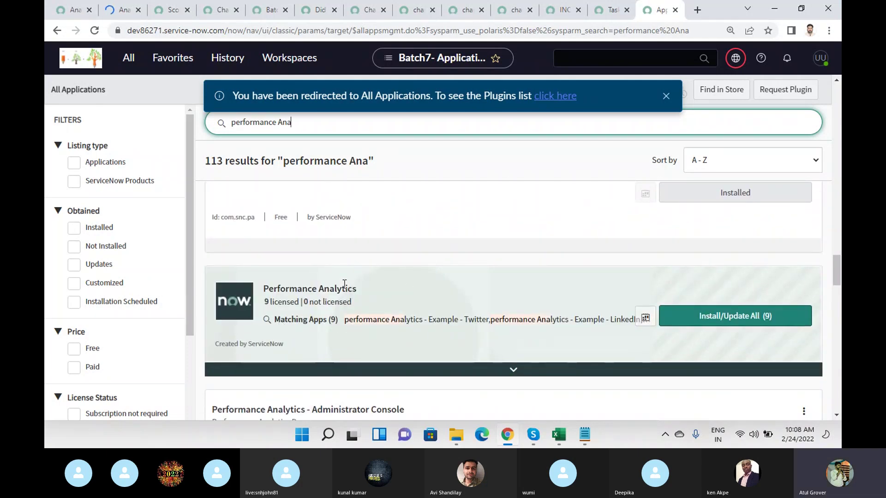
pyautogui.scroll(-3, 347, 289)
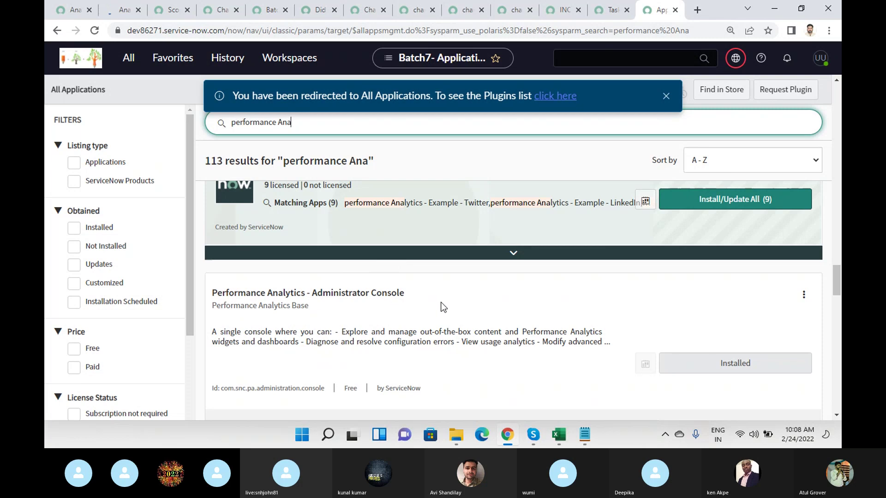
pyautogui.scroll(-5, 429, 314)
pyautogui.scroll(5, 412, 258)
pyautogui.scroll(2, 411, 258)
pyautogui.scroll(2, 411, 258)
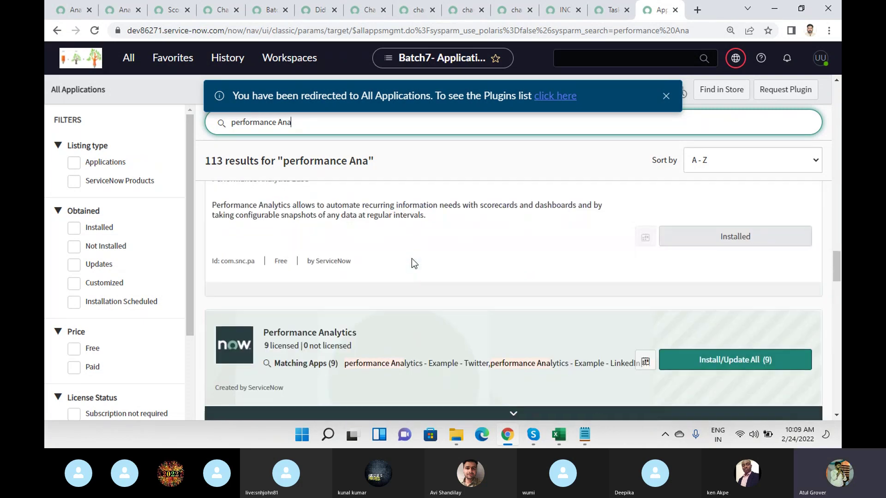
# - Open the install dialog for the Performance Analytics product bundle and enable loading demo data
pyautogui.click(709, 361)
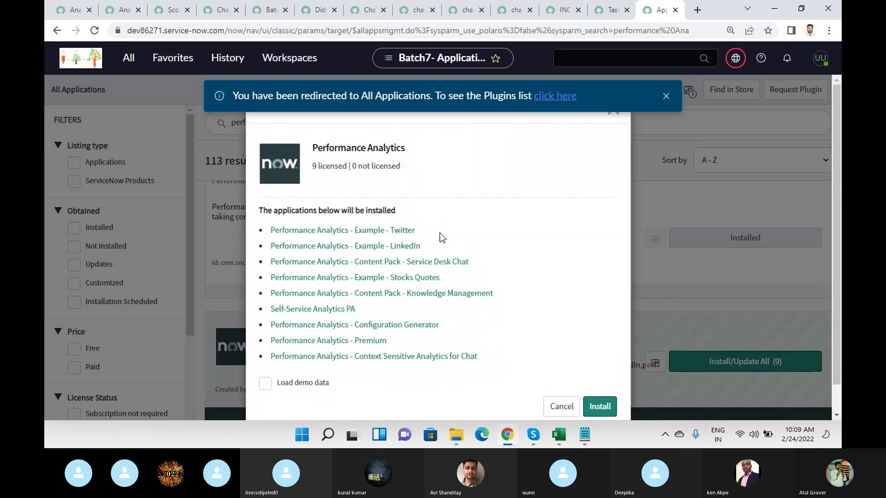
pyautogui.scroll(-1, 351, 318)
pyautogui.click(265, 353)
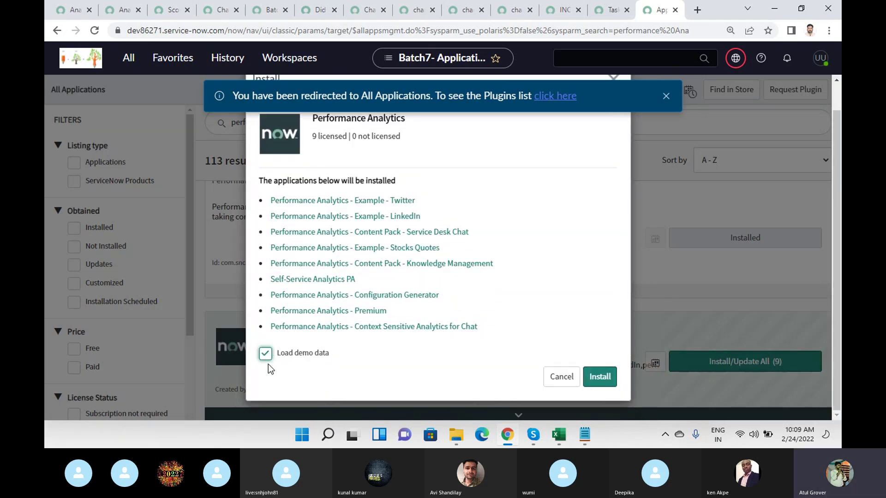
# - View the Analytics Hub indicator list and the Scoresheet page, and return to the Analytics Hub
pyautogui.click(122, 9)
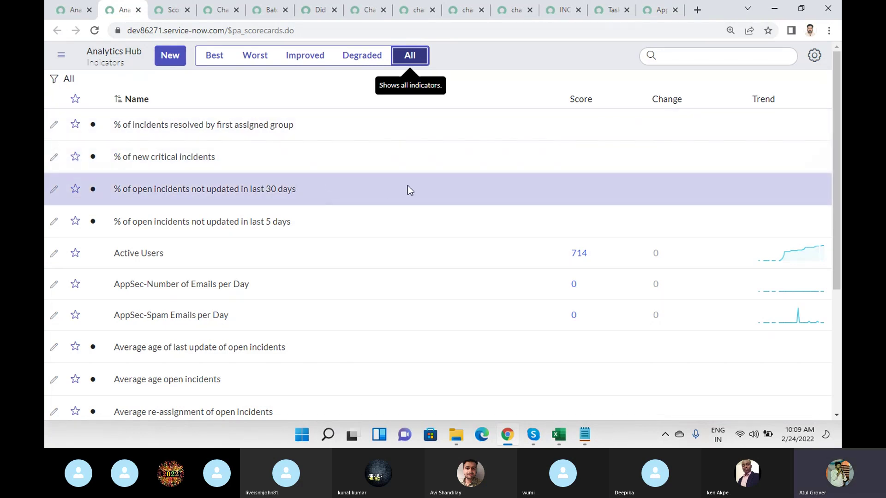
pyautogui.click(171, 16)
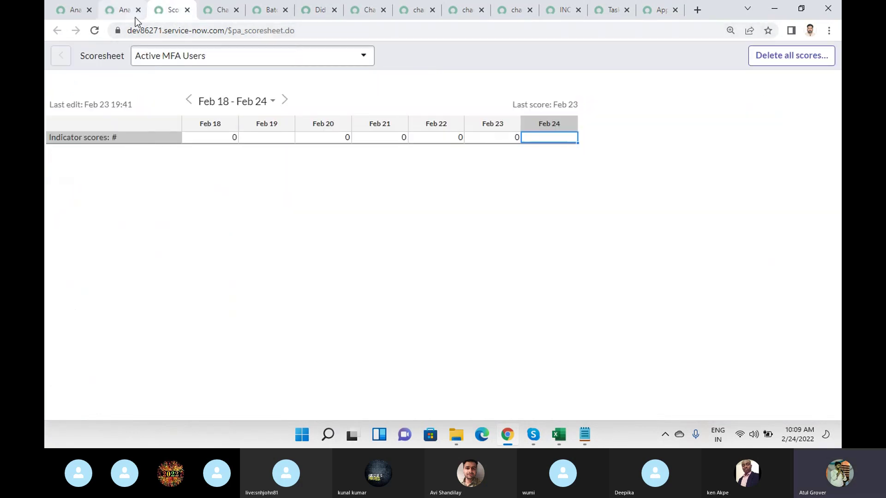
pyautogui.click(123, 14)
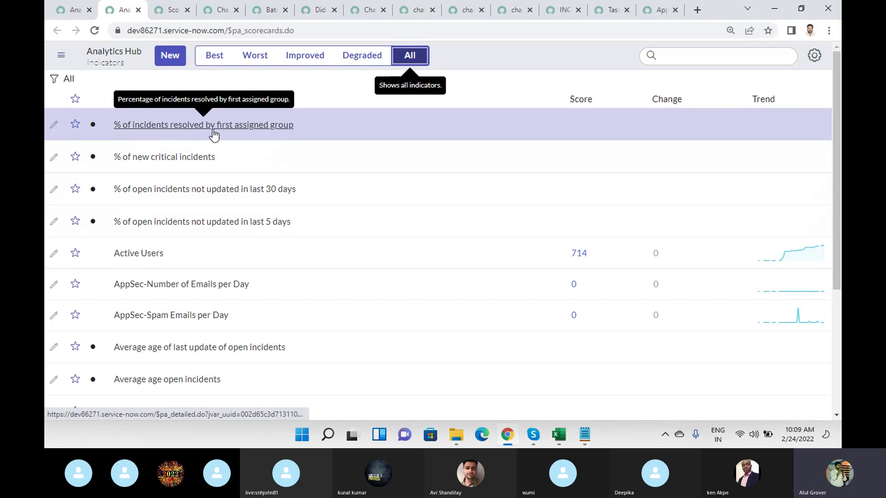
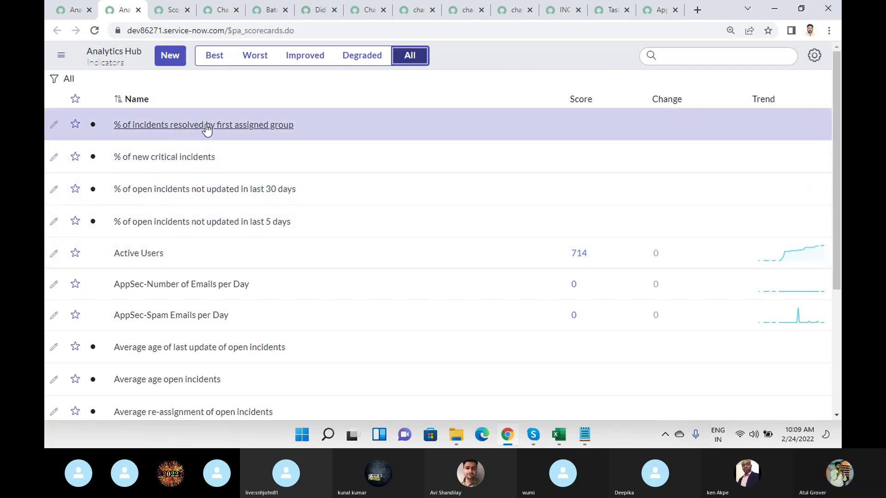
# - Browse the Analytics Hub indicators, open "% of open incidents not updated in last 30 days" and read its explanation, checking the plugin installation meanwhile
pyautogui.scroll(-3, 224, 130)
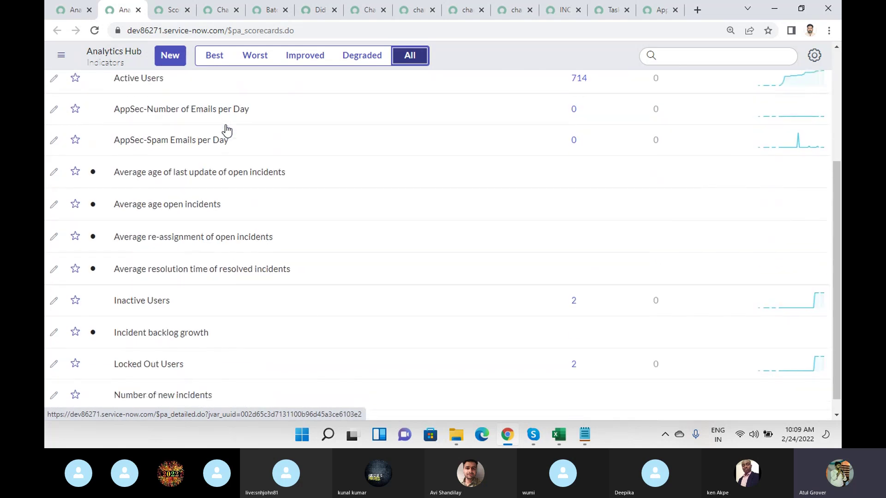
pyautogui.scroll(-1, 191, 166)
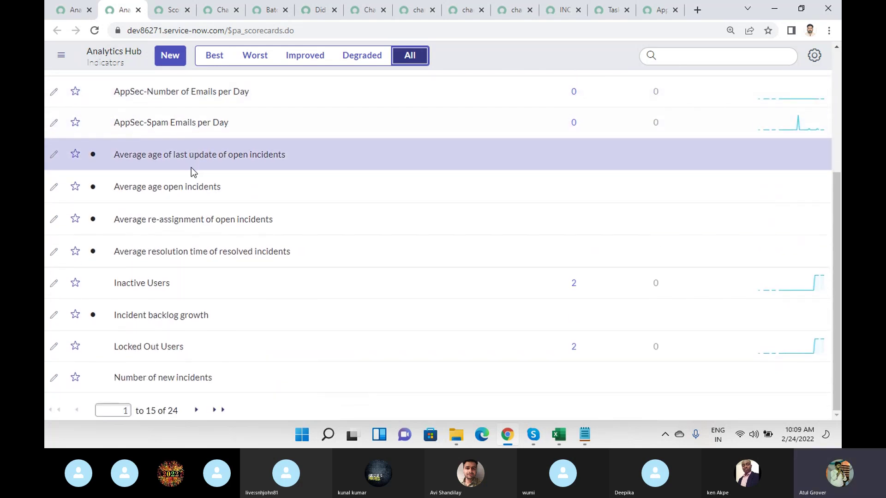
pyautogui.scroll(3, 200, 233)
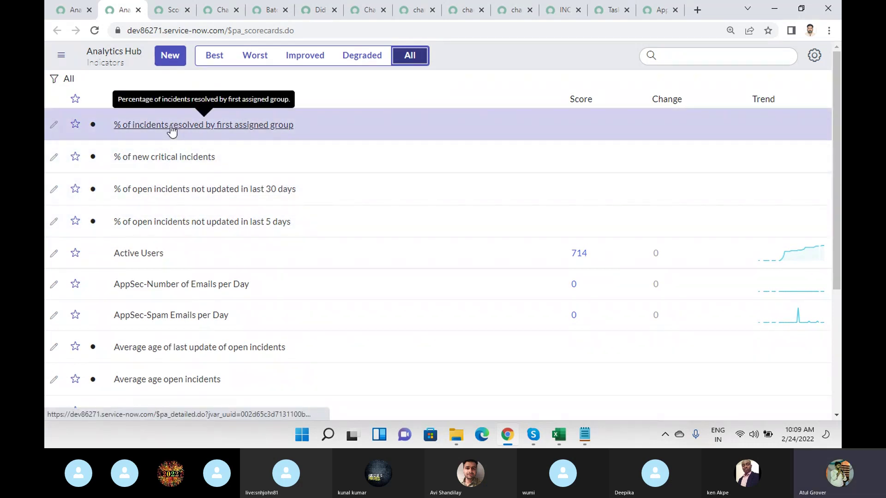
pyautogui.click(171, 190)
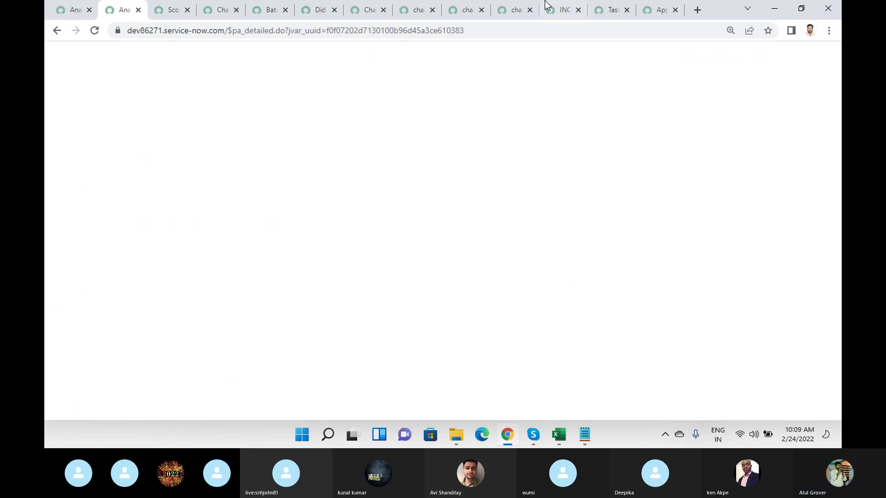
pyautogui.click(646, 11)
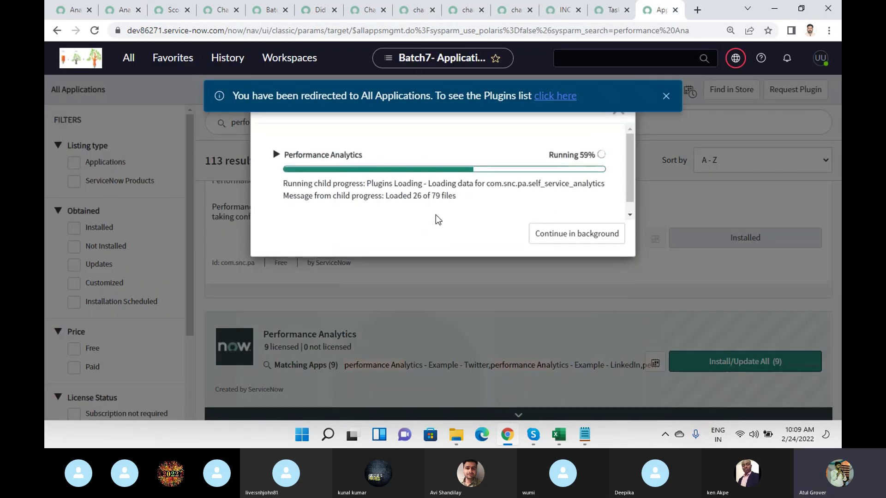
pyautogui.click(124, 10)
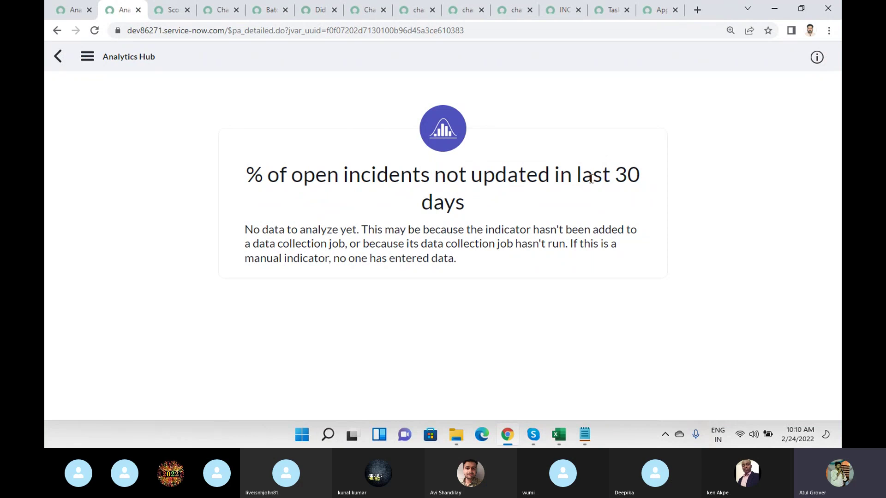
pyautogui.moveTo(248, 230); pyautogui.dragTo(476, 267)
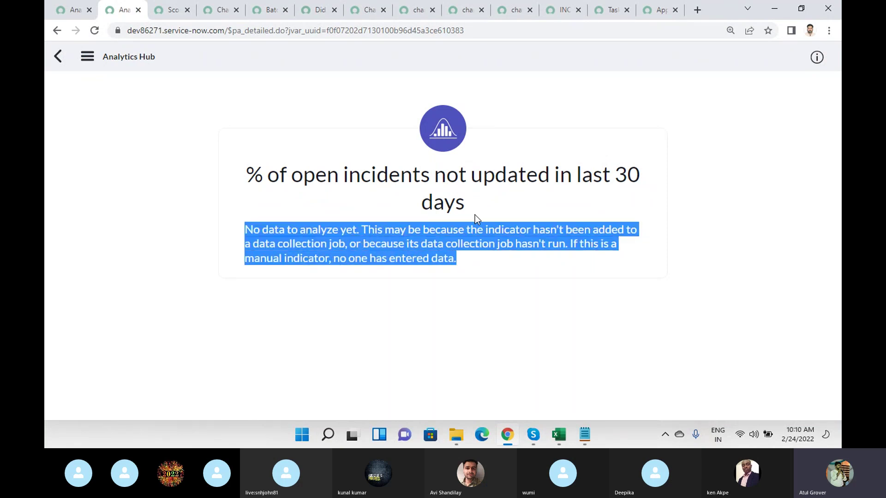
# - Look through the Performance Analytics modules, open the Getting Started page, and close the separate Analytics Hub page
pyautogui.click(75, 11)
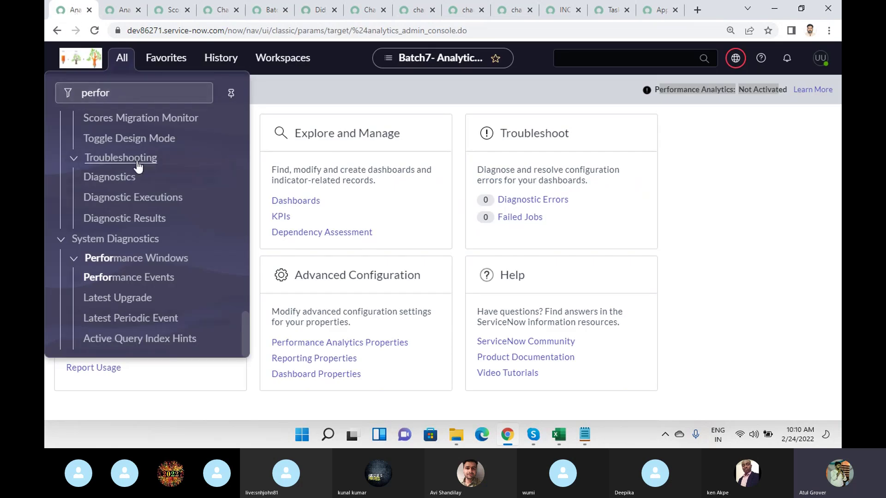
pyautogui.scroll(10, 136, 171)
pyautogui.scroll(12, 137, 165)
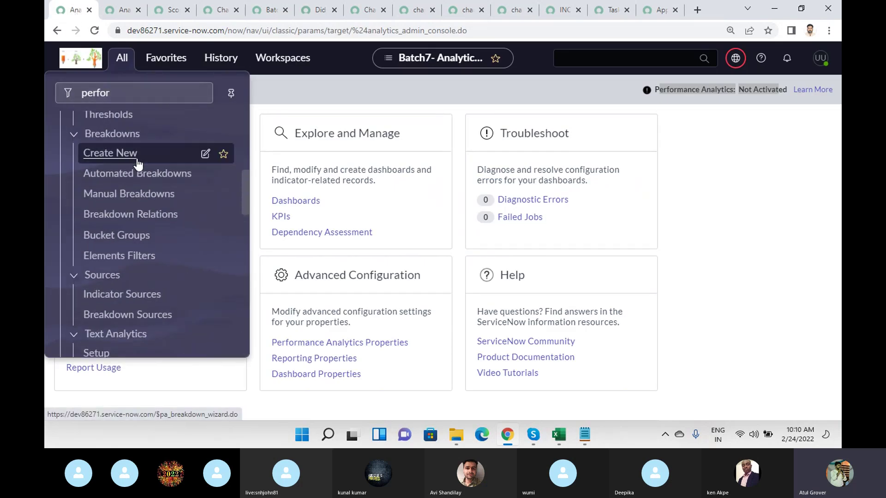
pyautogui.scroll(3, 110, 173)
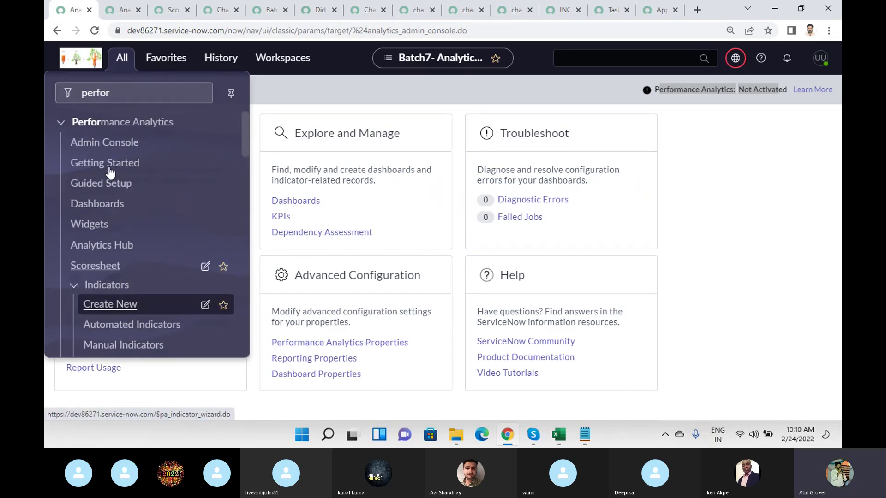
pyautogui.scroll(-3, 114, 217)
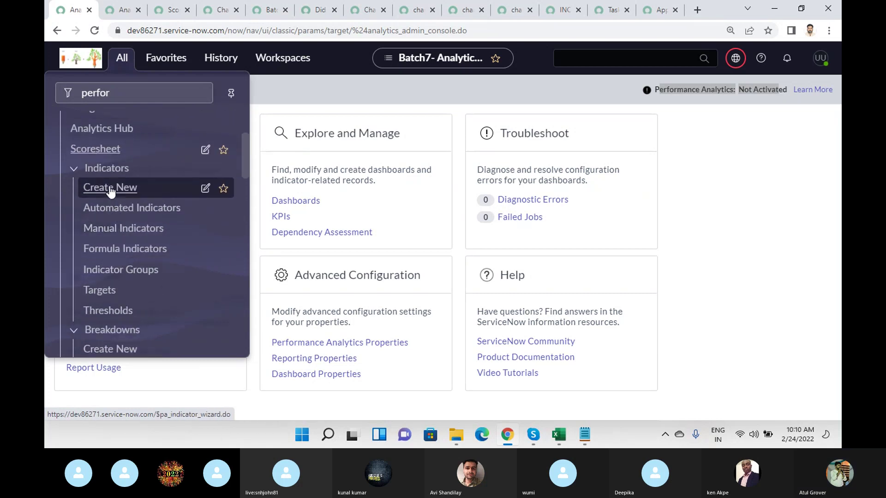
pyautogui.scroll(3, 120, 216)
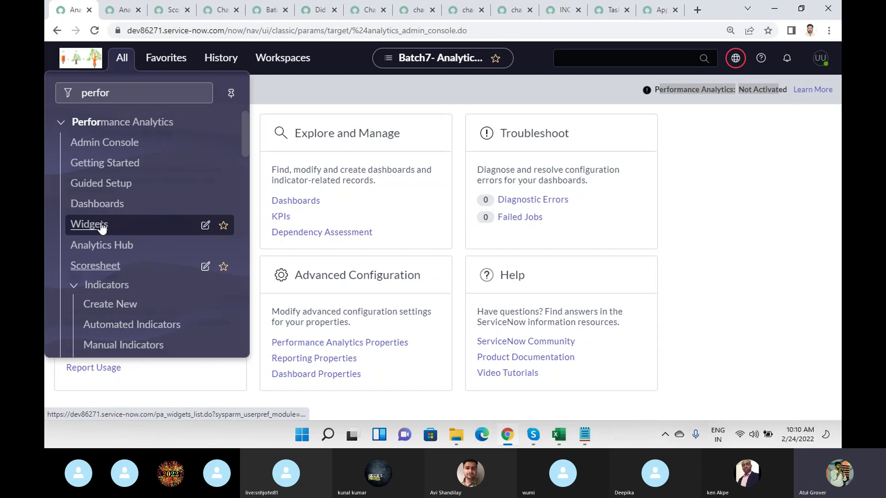
pyautogui.click(109, 166)
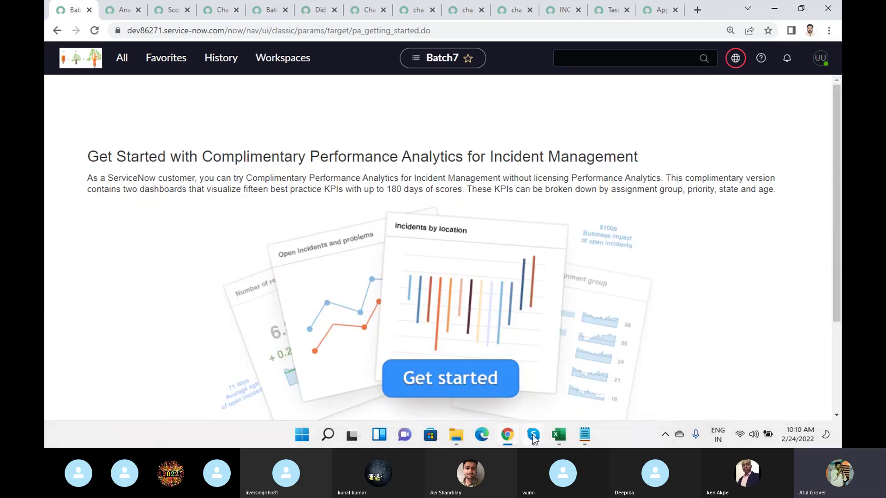
pyautogui.click(533, 438)
pyautogui.click(141, 12)
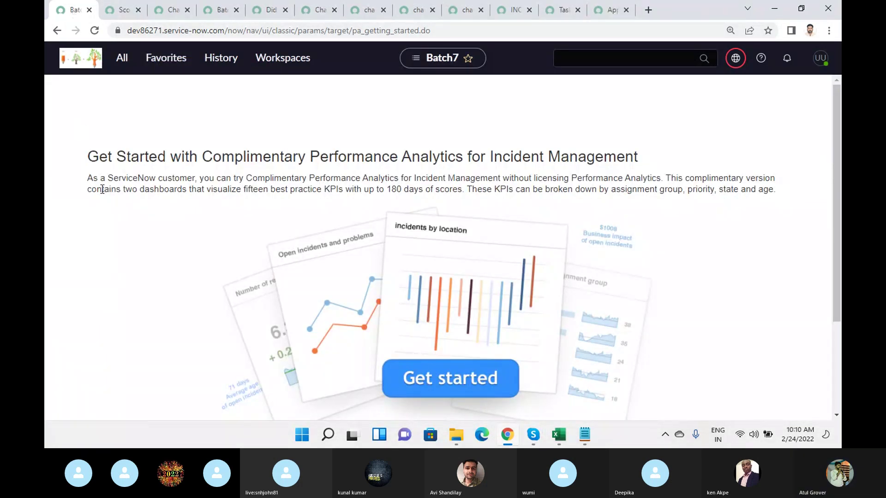
# - Open the Performance Analytics Guided Setup, and check the plugin installation progress and the Scoresheet while it loads
pyautogui.click(125, 62)
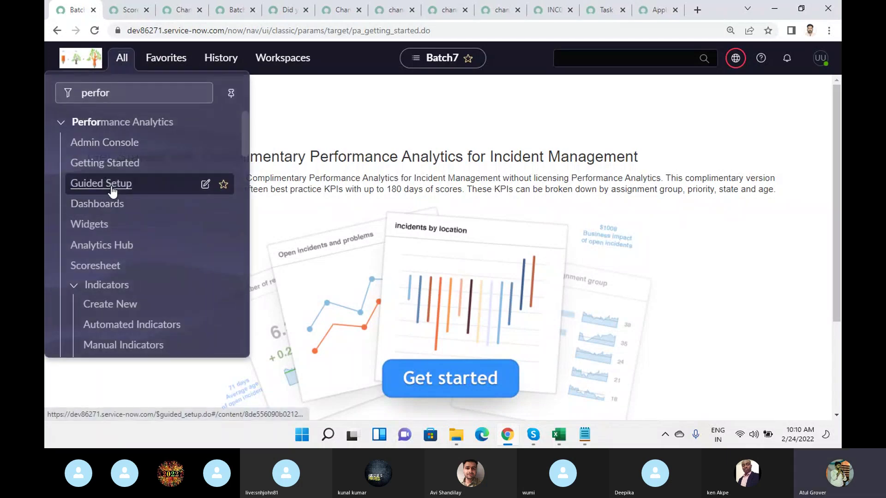
pyautogui.click(111, 188)
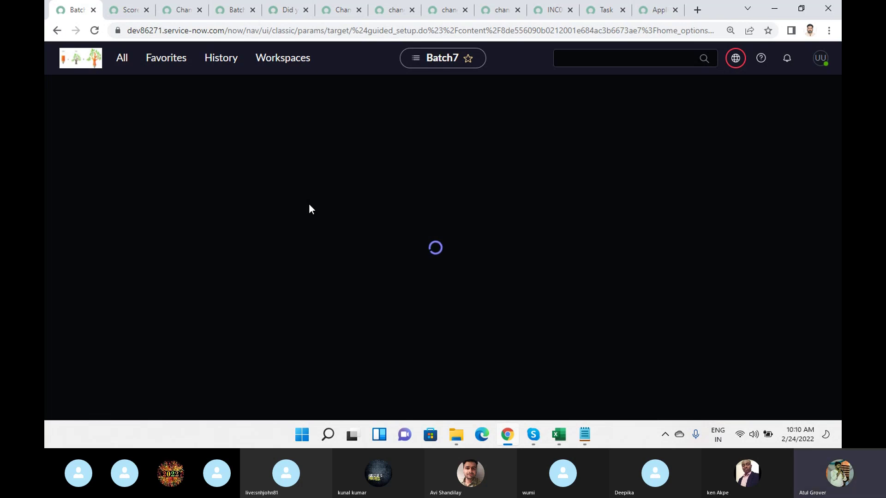
pyautogui.click(652, 15)
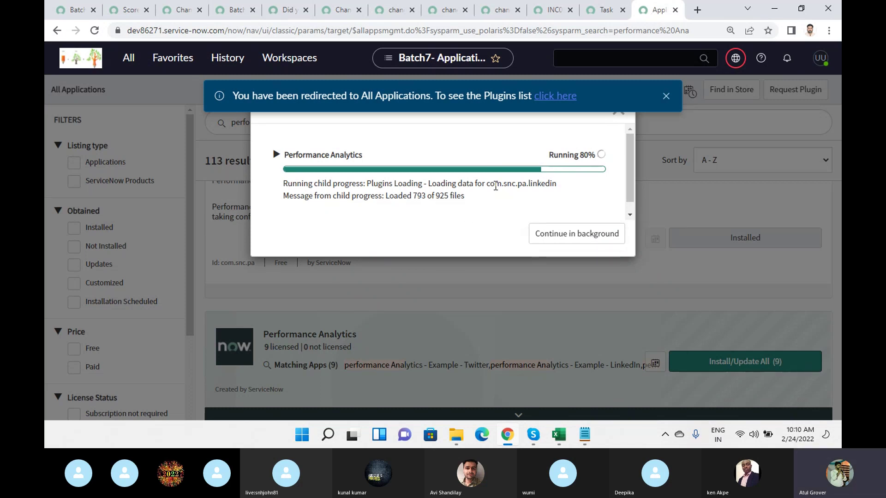
pyautogui.click(127, 15)
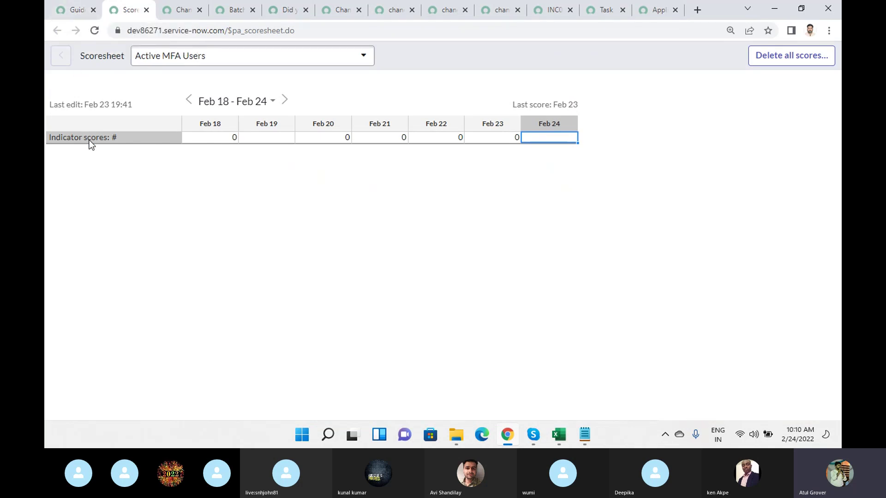
pyautogui.click(70, 13)
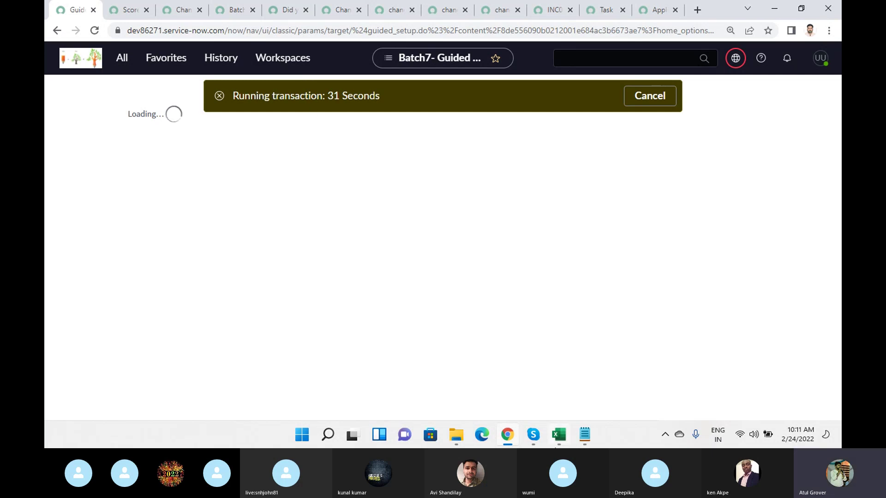
# - Check the Skype call window, and return to ServiceNow to recheck the plugin installation, Scoresheet and Guided Setup pages
pyautogui.moveTo(532, 434)
pyautogui.click(540, 367)
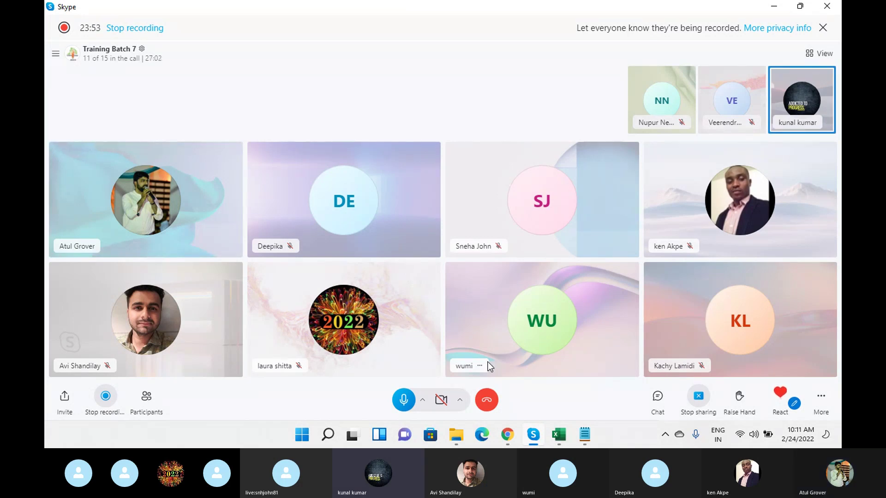
pyautogui.hotkey('alt', 'Tab')
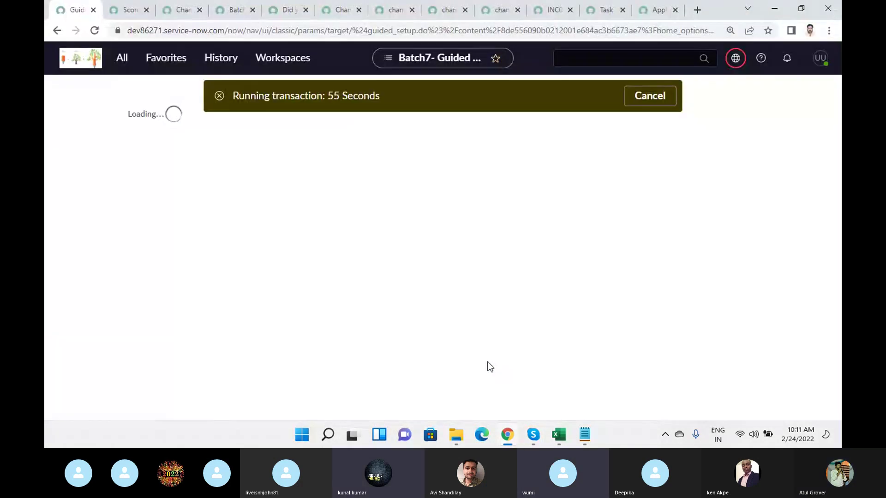
pyautogui.click(660, 10)
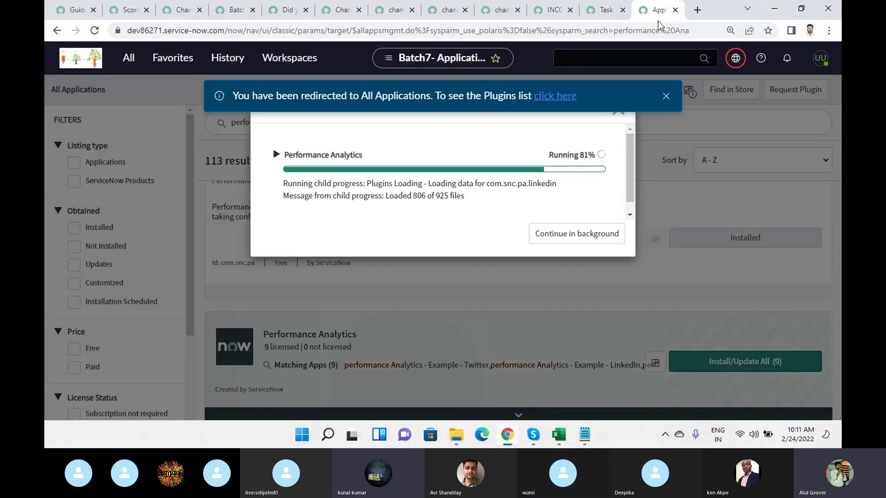
pyautogui.click(123, 11)
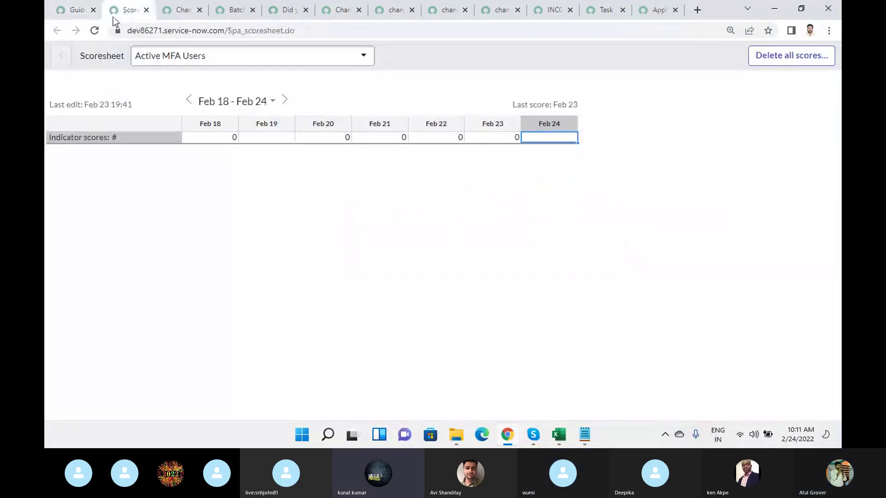
pyautogui.click(64, 10)
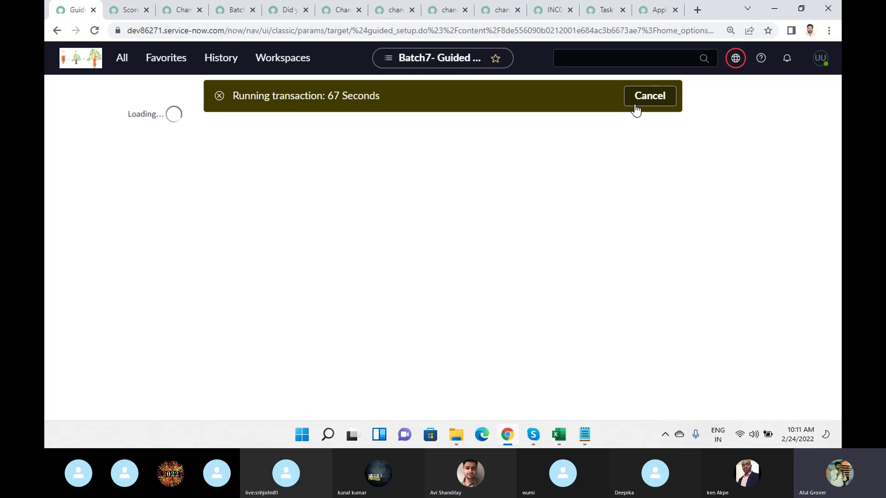
# - Expand the Performance Analytics installation details and its Plugins Loading stage to review each plugin's progress, and return to Guided Setup
pyautogui.click(654, 13)
pyautogui.click(277, 155)
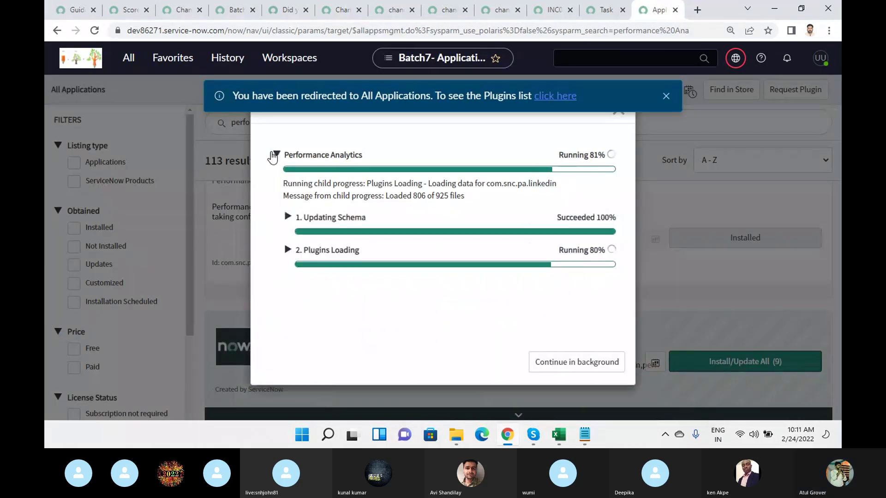
pyautogui.click(287, 249)
pyautogui.scroll(-7, 408, 224)
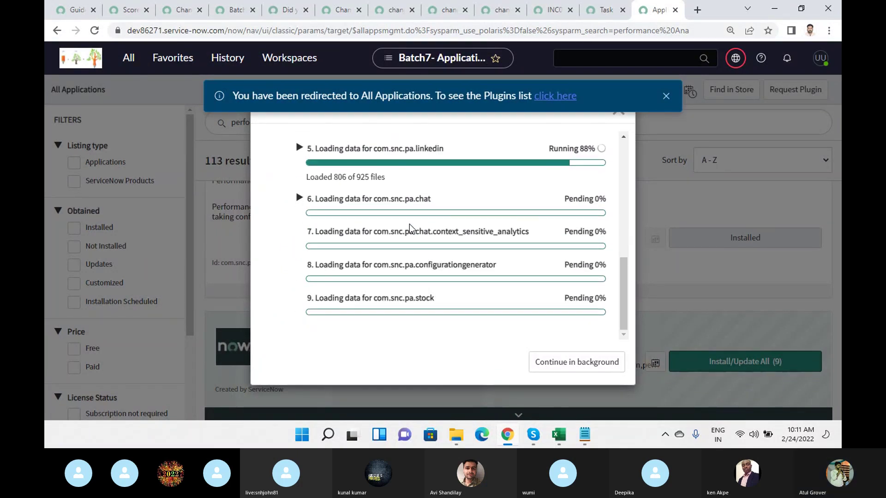
pyautogui.click(67, 10)
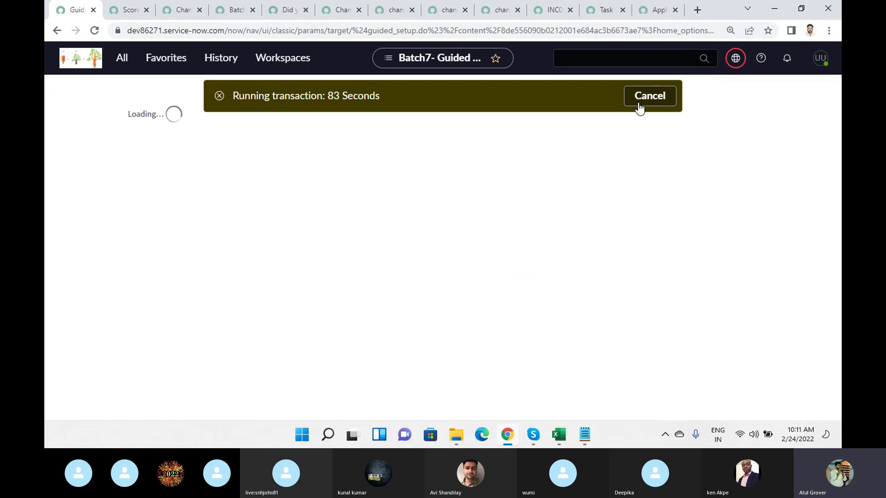
# - Search Google for "performanceanalytics servcienow" in a new browser tab
pyautogui.click(696, 10)
pyautogui.write('pe')
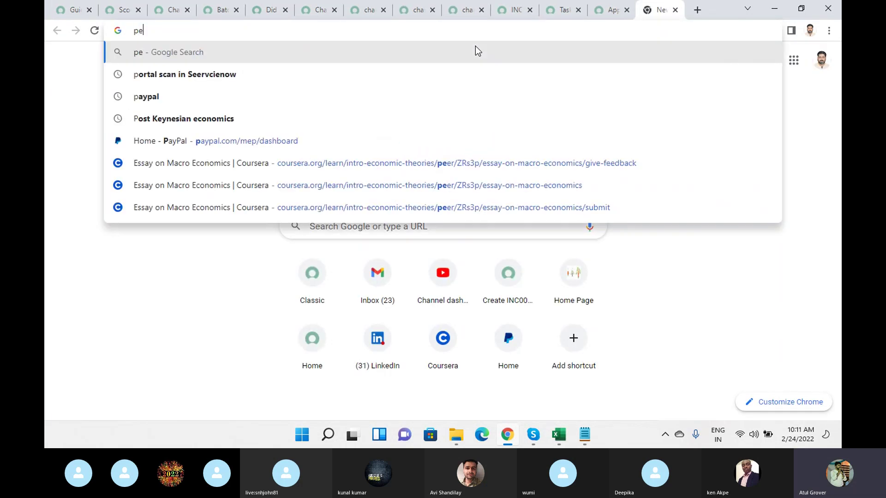
pyautogui.write('rformanceAna')
pyautogui.press('Down')
pyautogui.write('servcienow')
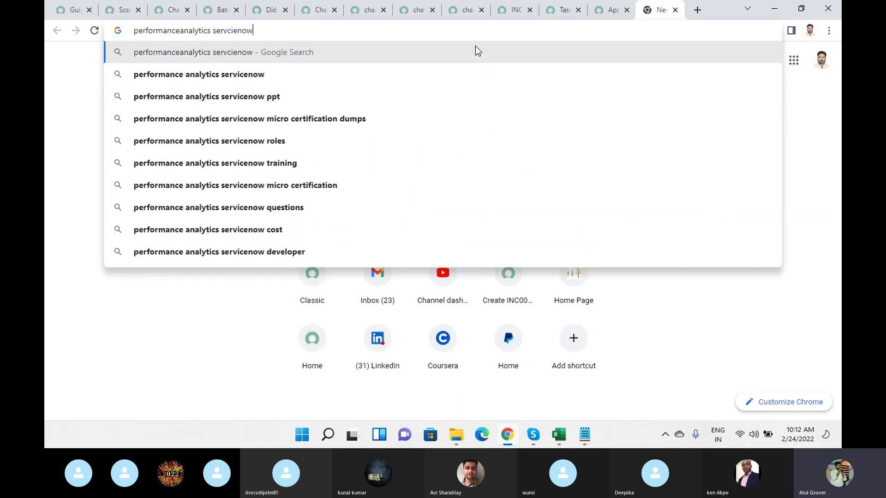
pyautogui.press('Return')
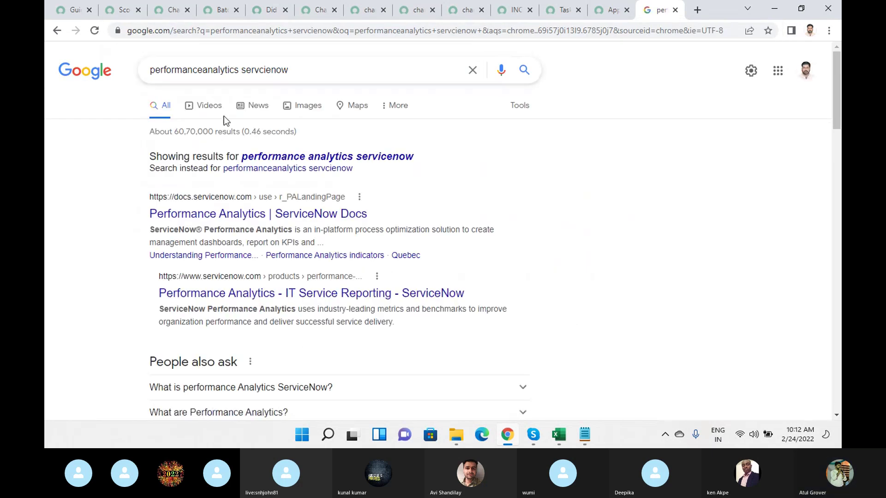
# - Show the image results, open three Performance Analytics dashboard images in separate tabs, and view the "ABCs of Performance Analytics" one
pyautogui.click(302, 107)
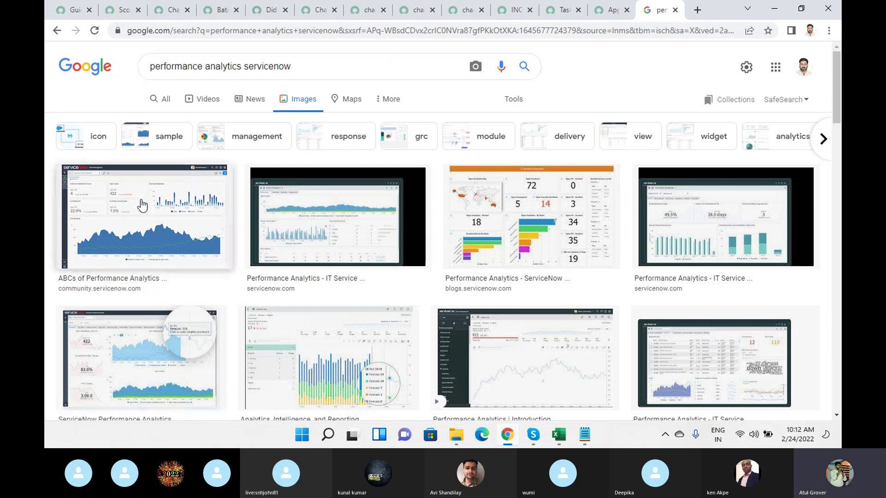
pyautogui.middleClick(142, 205)
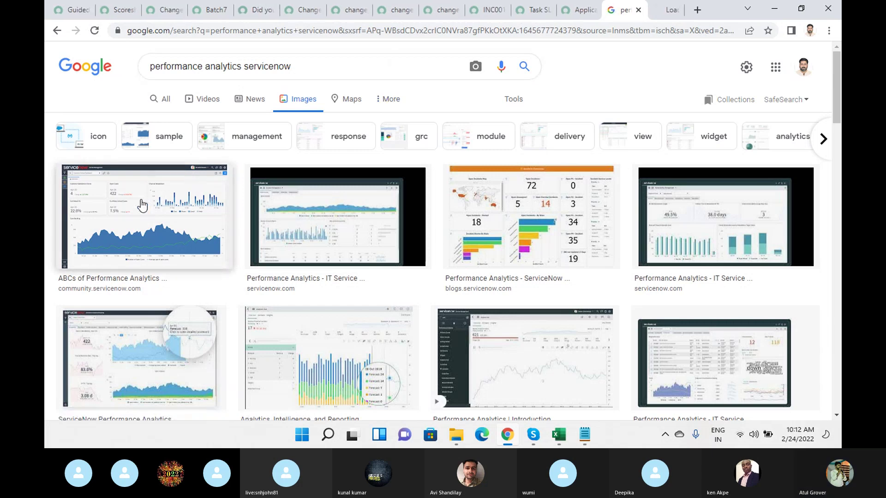
pyautogui.middleClick(303, 356)
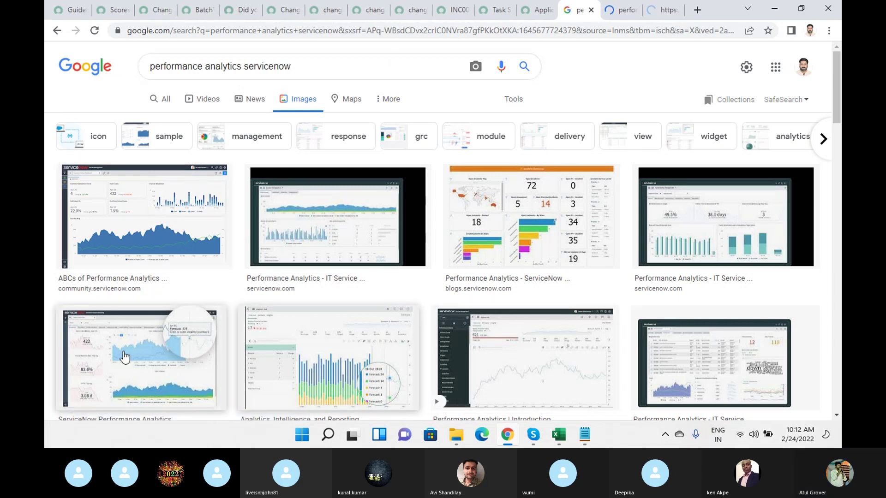
pyautogui.middleClick(130, 358)
pyautogui.click(568, 14)
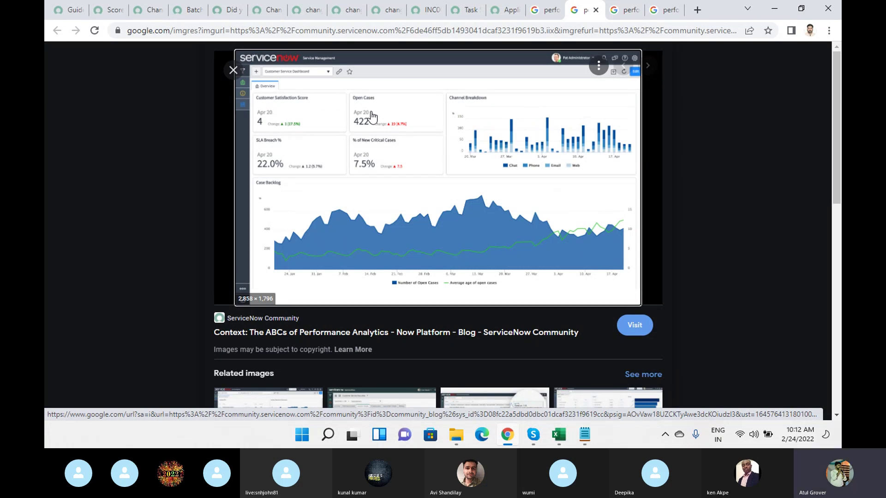
# - View the Madrid Analytics Hub and V-Soft Consulting dashboard images, and open the related Convenience Store Performance Analytics image
pyautogui.click(626, 11)
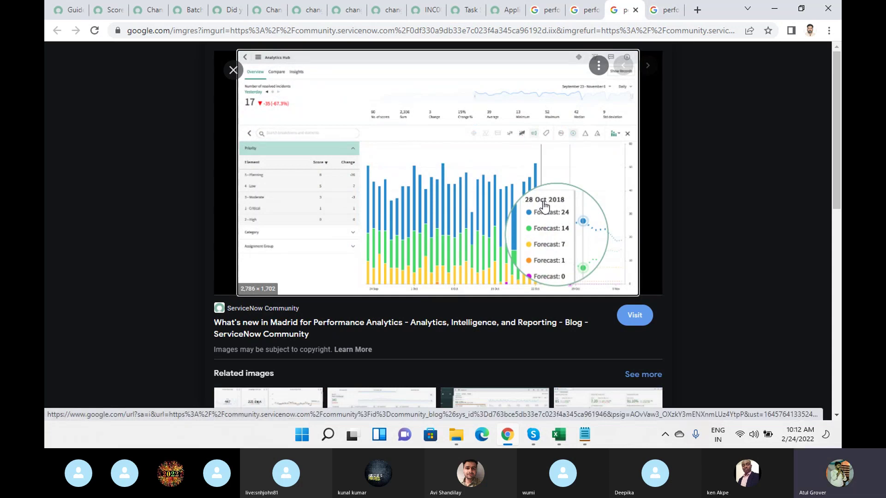
pyautogui.click(664, 10)
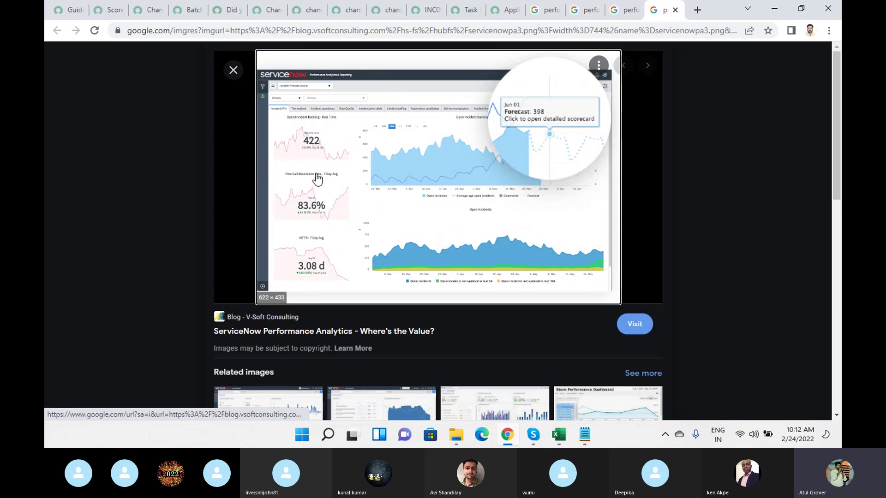
pyautogui.scroll(-4, 412, 222)
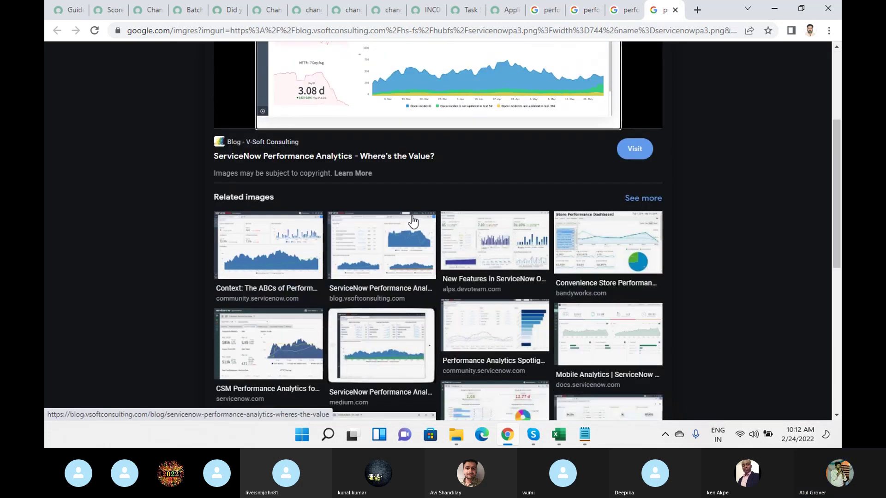
pyautogui.click(590, 246)
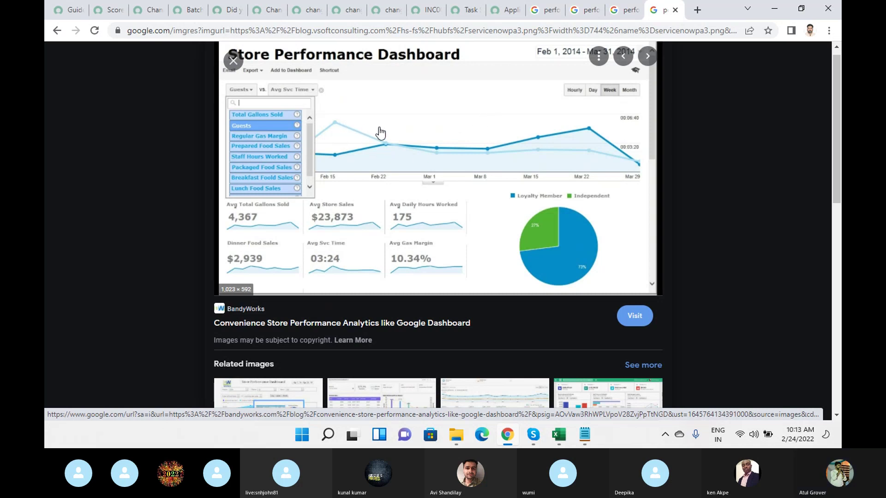
# - Return to the ServiceNow Guided Setup page and highlight the Indicators component and its description of repeating measurements and scores over time
pyautogui.click(69, 11)
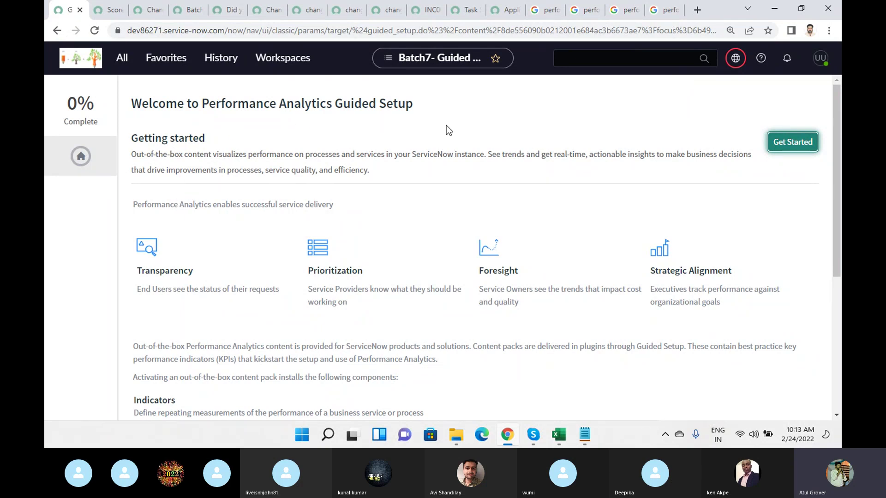
pyautogui.scroll(-5, 442, 170)
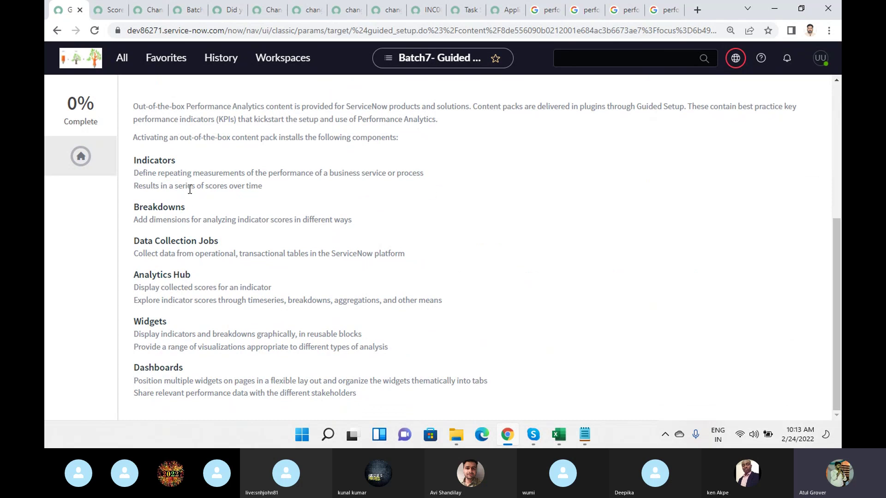
pyautogui.doubleClick(155, 161)
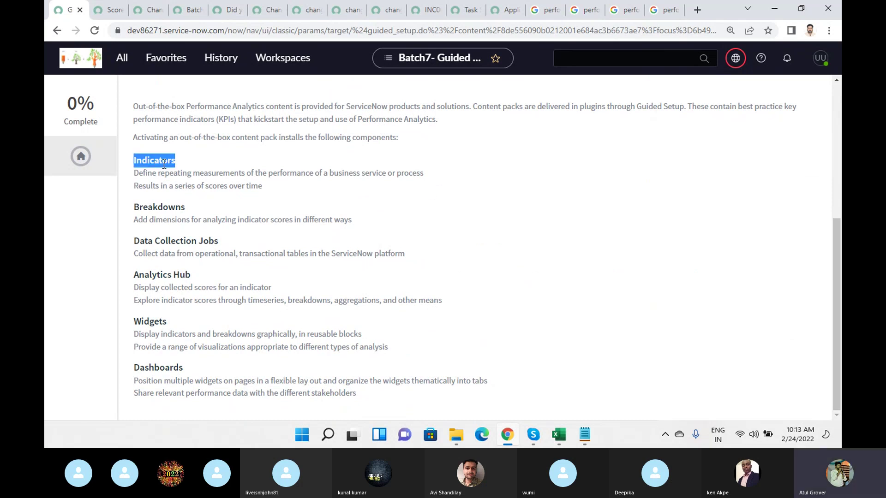
pyautogui.moveTo(157, 176); pyautogui.dragTo(242, 179)
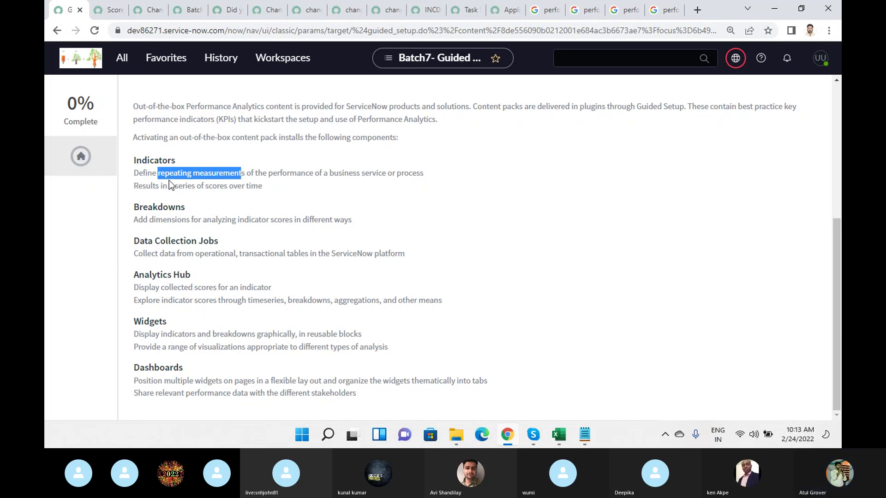
pyautogui.moveTo(277, 174); pyautogui.dragTo(413, 172)
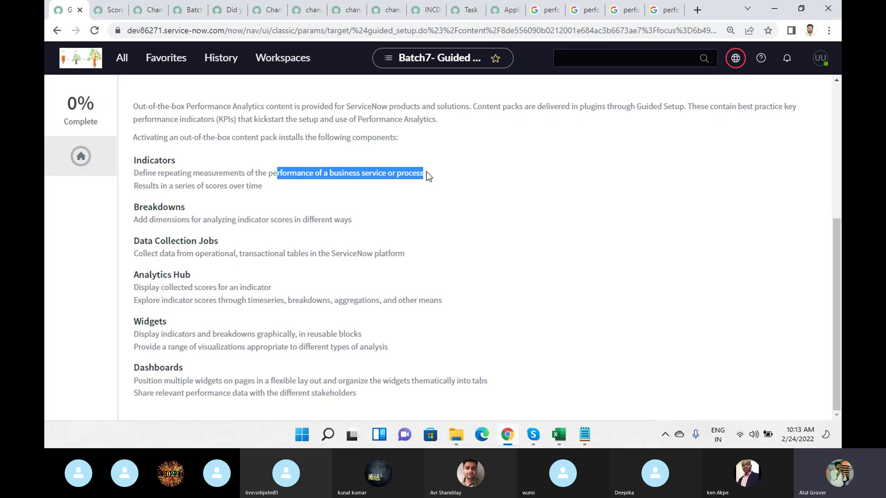
pyautogui.doubleClick(146, 160)
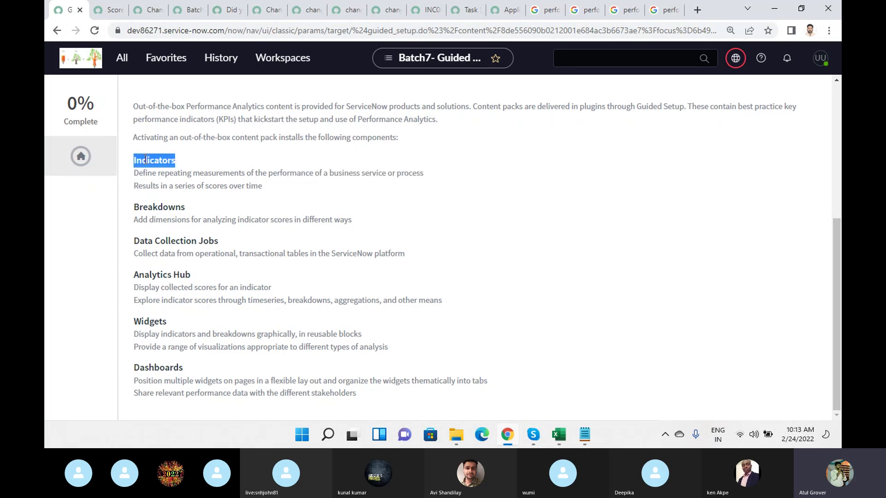
pyautogui.moveTo(137, 185); pyautogui.dragTo(272, 192)
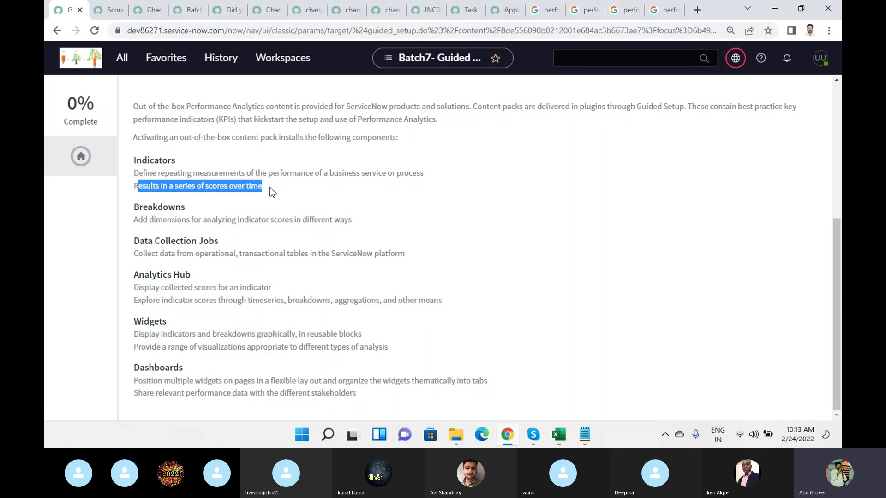
# - Highlight the Breakdowns and Analytics Hub components, briefly check the Scoresheet page, and return to Guided Setup
pyautogui.doubleClick(151, 208)
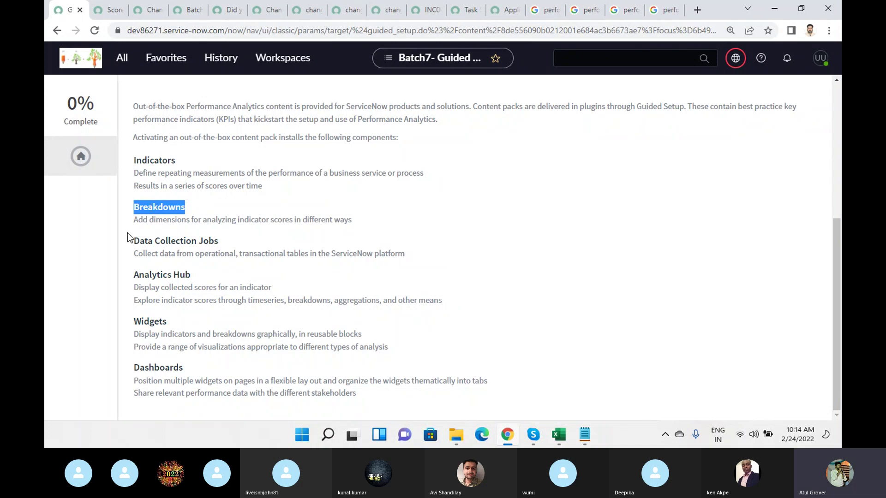
pyautogui.doubleClick(157, 160)
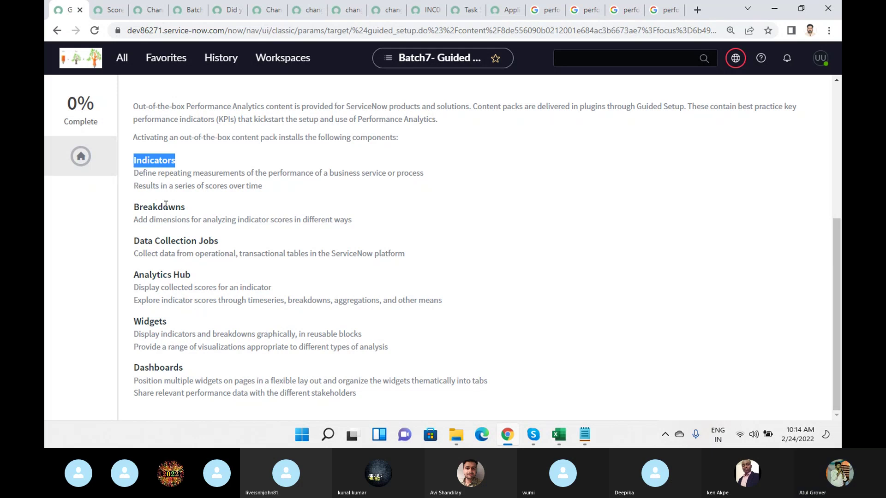
pyautogui.moveTo(363, 223); pyautogui.dragTo(112, 217)
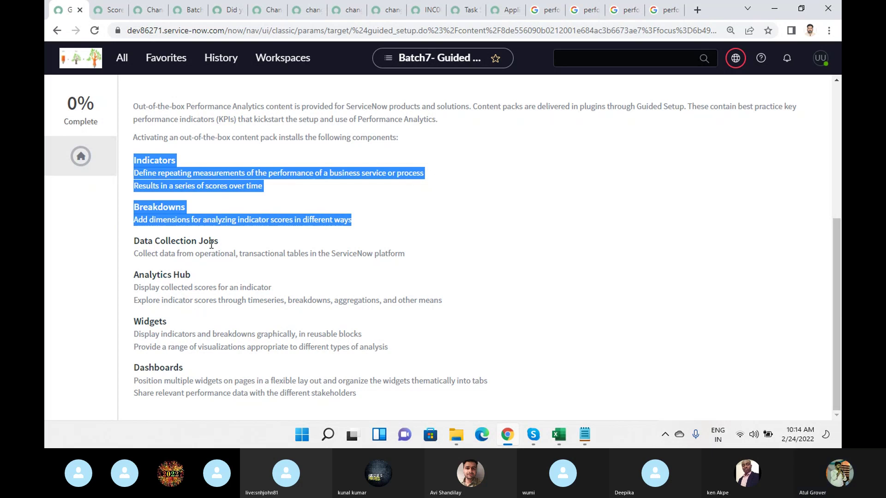
pyautogui.click(139, 274)
pyautogui.moveTo(138, 274); pyautogui.dragTo(190, 275)
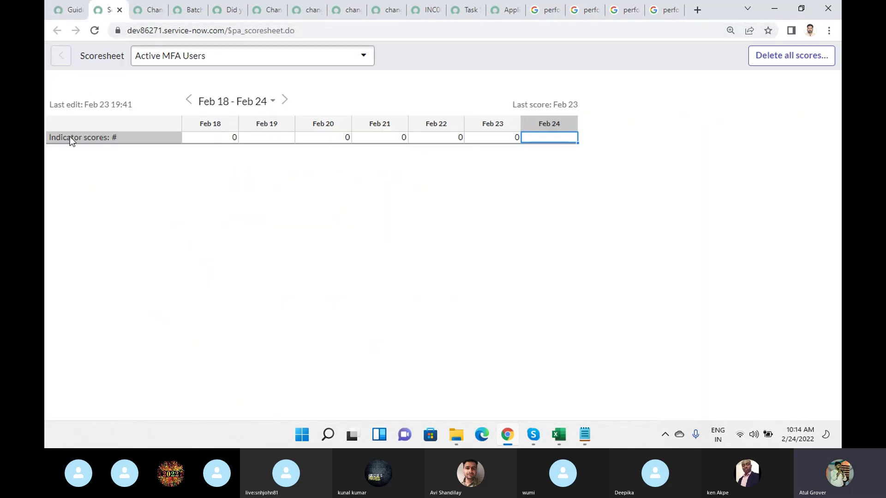
pyautogui.click(70, 14)
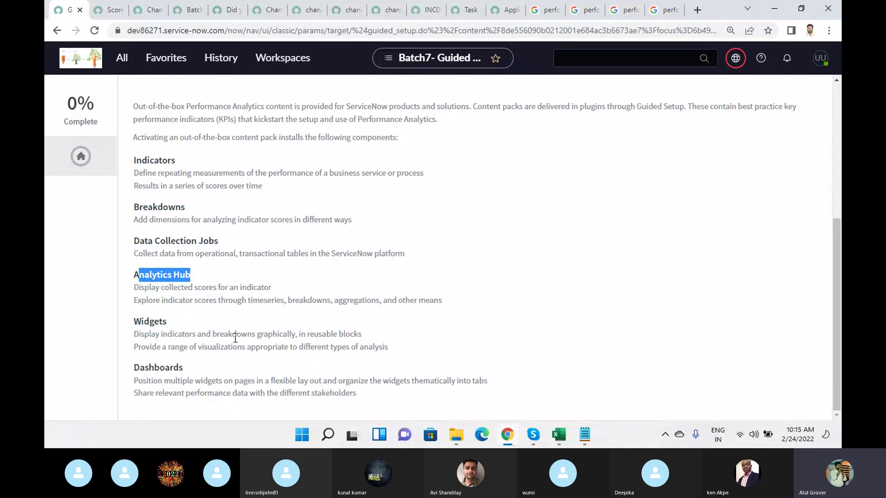
# - Start the Performance Analytics Guided Setup and look through its list of content packs, including Cloud Management and Customer Service
pyautogui.scroll(5, 274, 355)
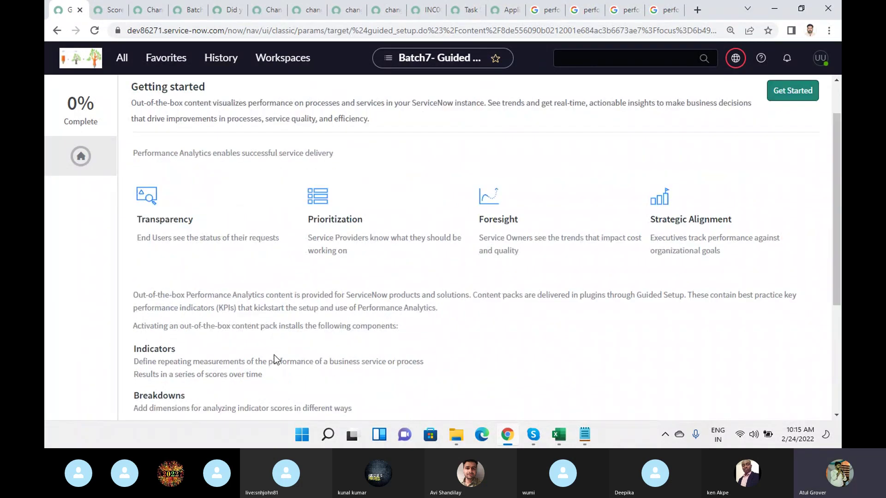
pyautogui.click(804, 145)
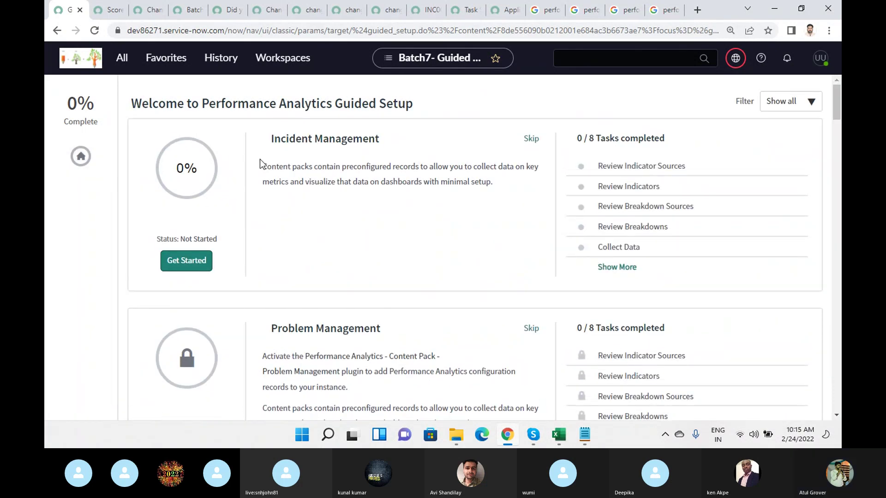
pyautogui.moveTo(225, 105); pyautogui.dragTo(426, 114)
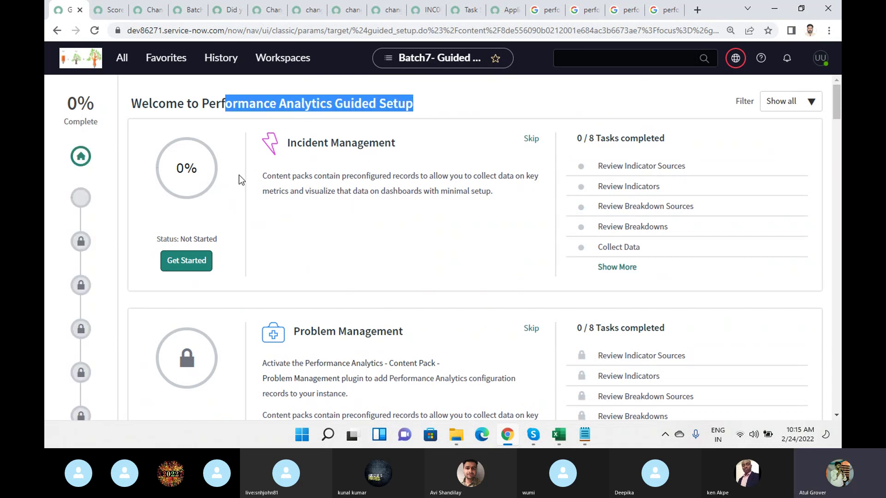
pyautogui.scroll(-3, 330, 260)
pyautogui.scroll(-10, 329, 260)
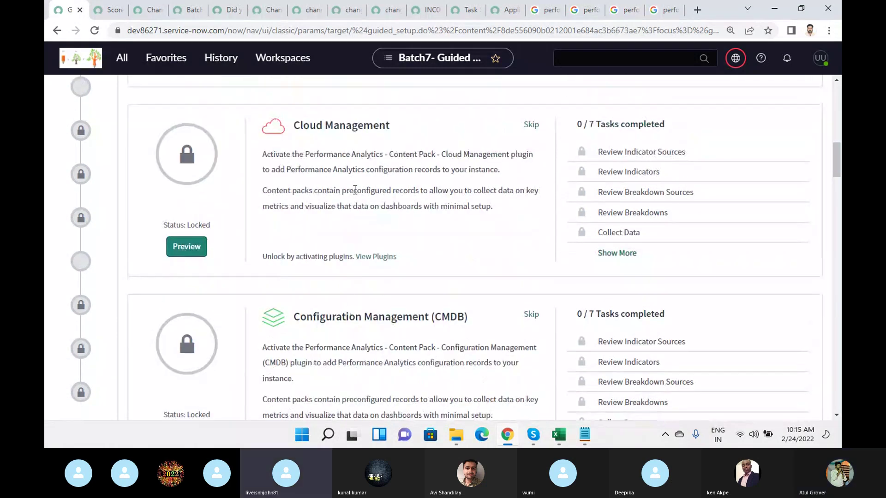
pyautogui.scroll(-2, 356, 286)
pyautogui.scroll(-4, 357, 292)
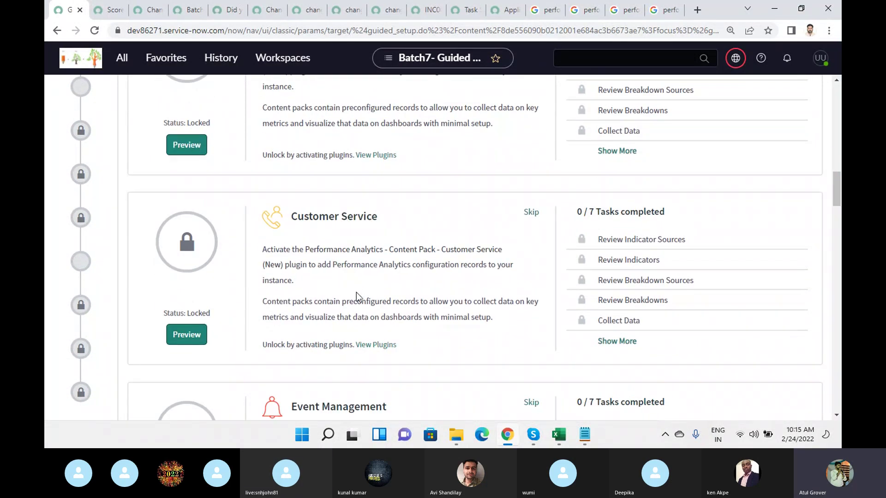
pyautogui.press('Home')
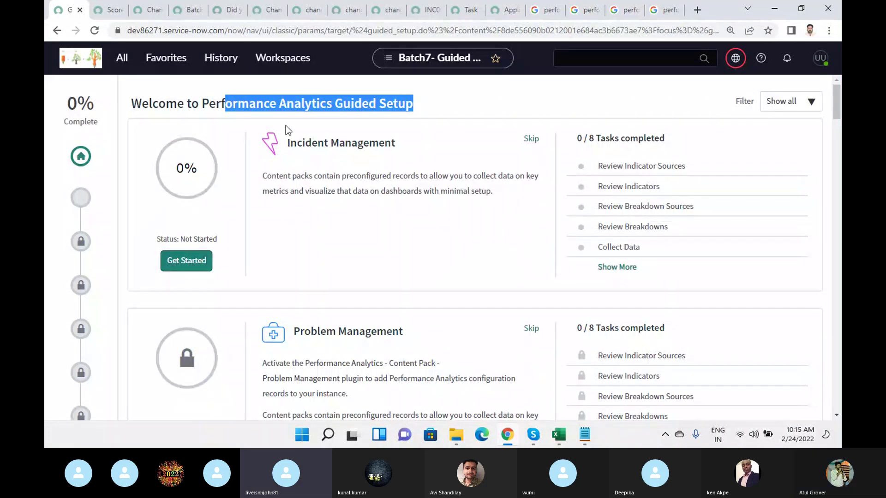
# - Get started with the Incident Management content pack and review its list of setup tasks
pyautogui.moveTo(289, 141); pyautogui.dragTo(401, 144)
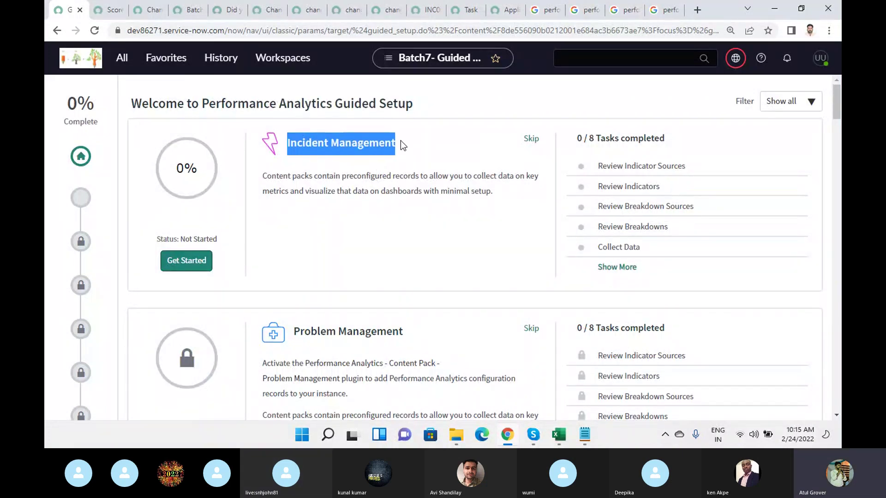
pyautogui.click(188, 260)
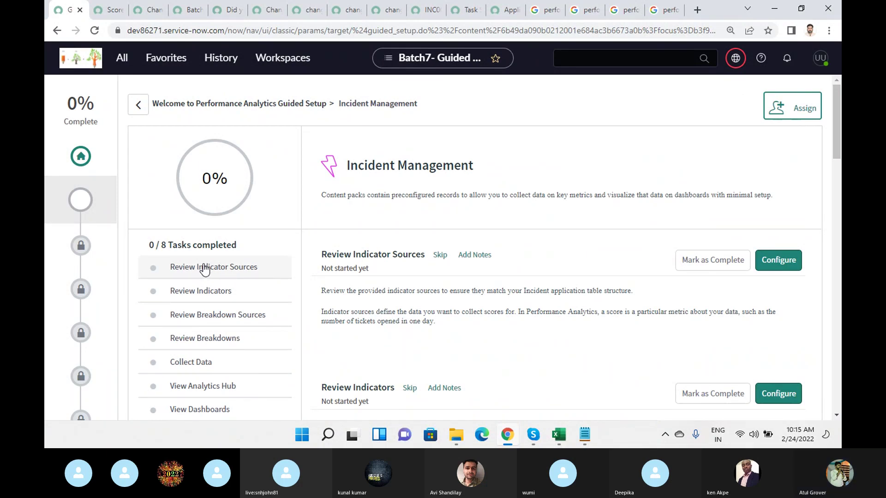
pyautogui.scroll(-3, 212, 207)
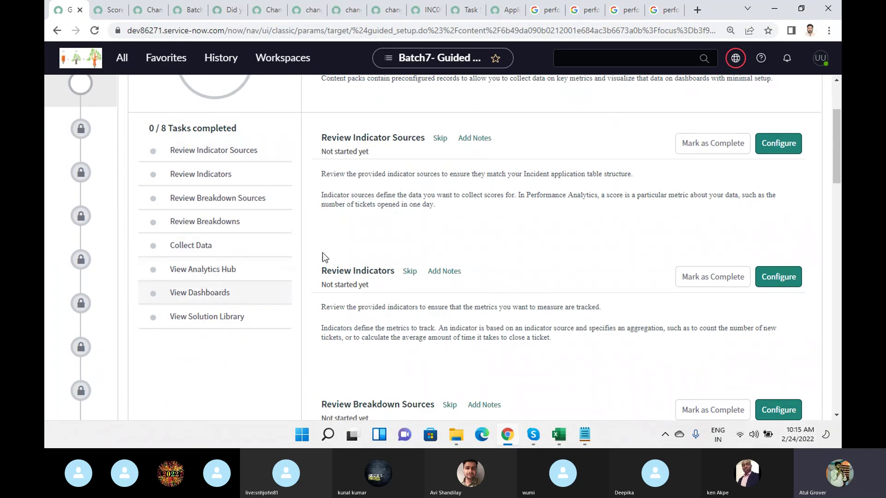
pyautogui.scroll(2, 468, 200)
pyautogui.scroll(1, 468, 200)
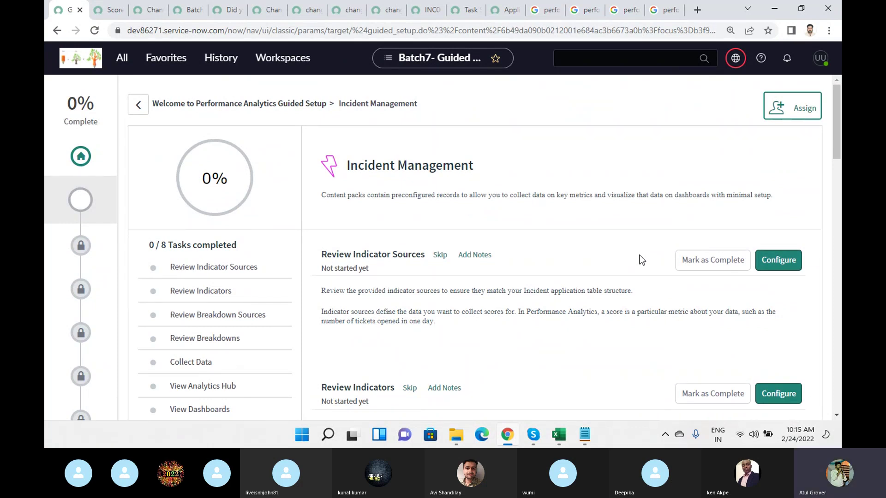
# - Configure the Review Indicator Sources task and open the Incidents.Resolved indicator source record
pyautogui.click(767, 267)
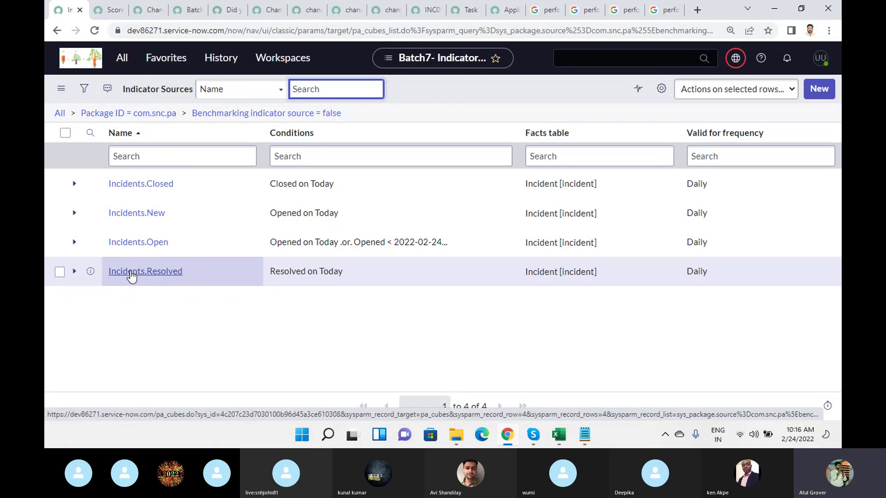
pyautogui.click(131, 275)
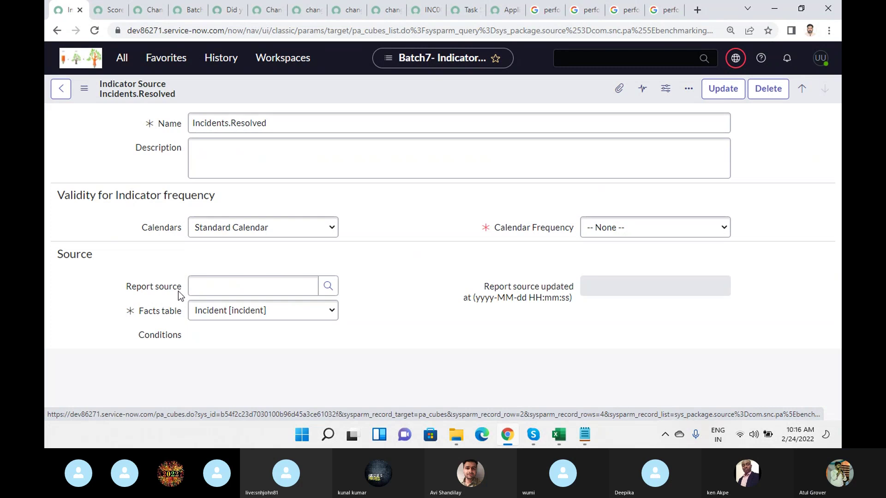
pyautogui.click(162, 126)
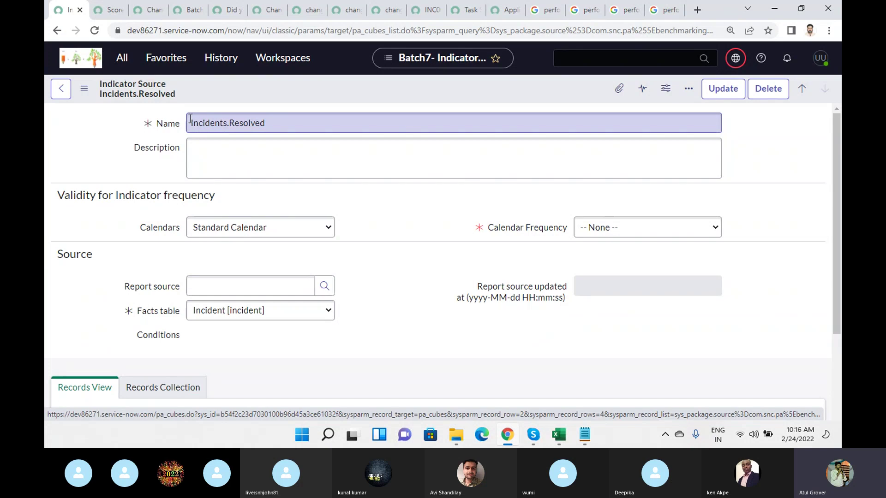
pyautogui.click(245, 154)
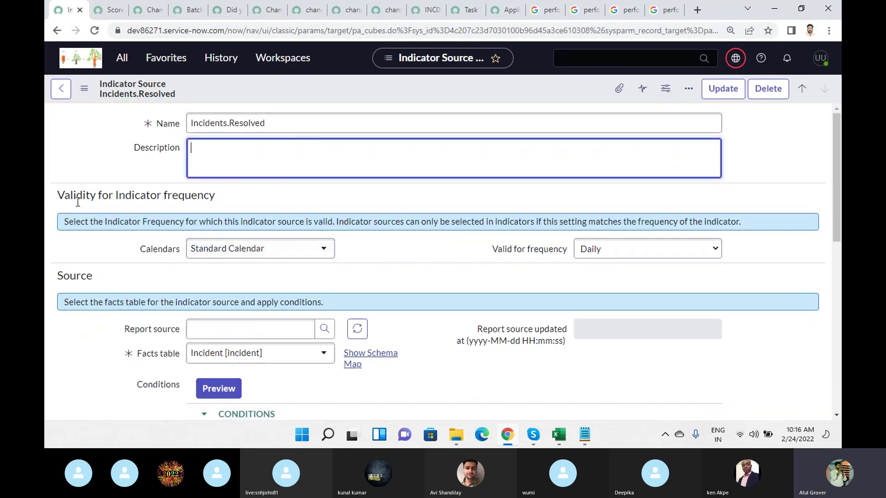
# - Examine the indicator source's valid frequency options, facts table and conditions without changing them
pyautogui.moveTo(76, 198); pyautogui.dragTo(228, 203)
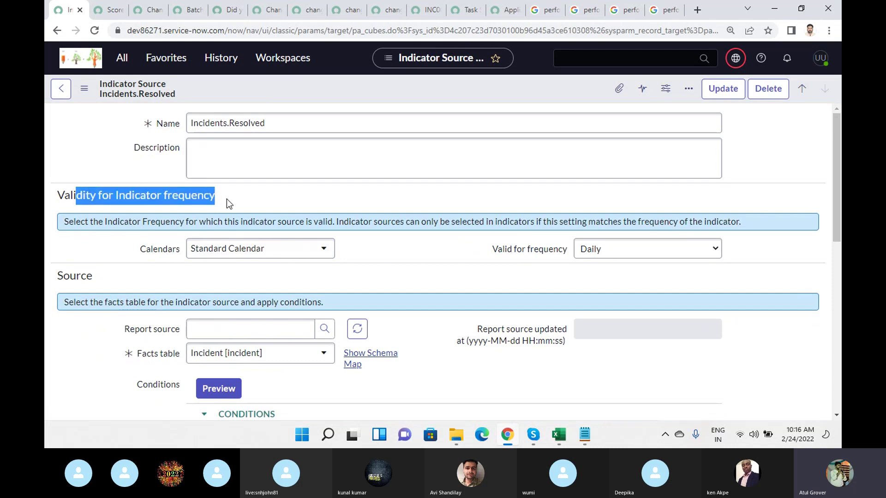
pyautogui.click(606, 250)
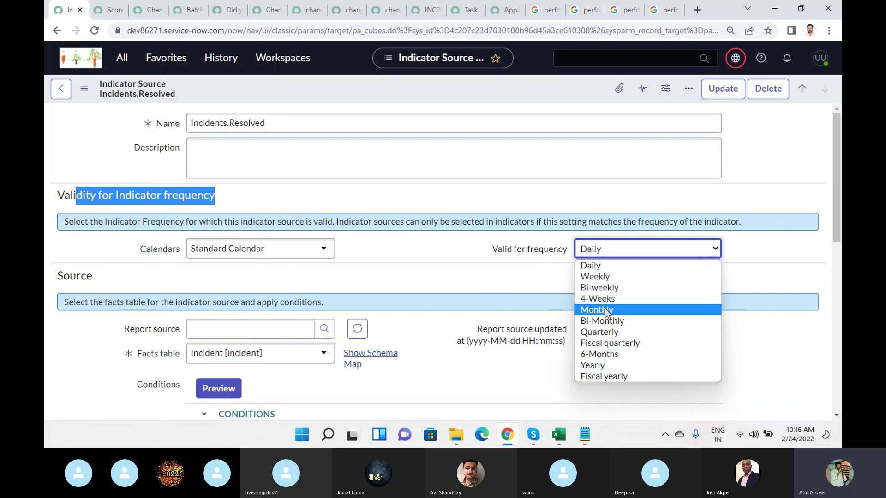
pyautogui.click(423, 258)
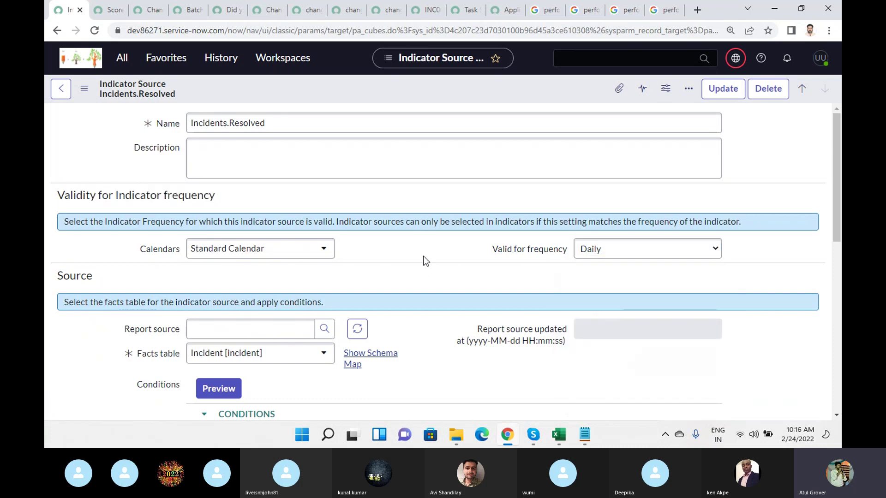
pyautogui.scroll(-1, 423, 259)
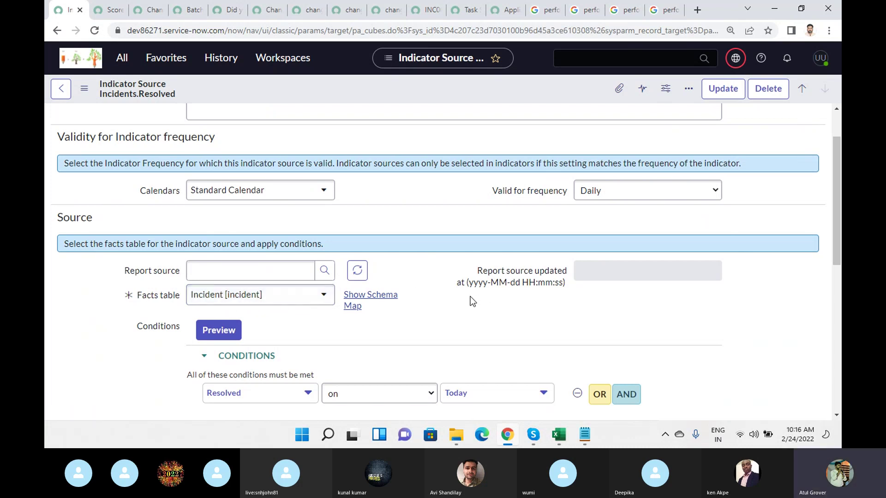
pyautogui.scroll(-3, 261, 305)
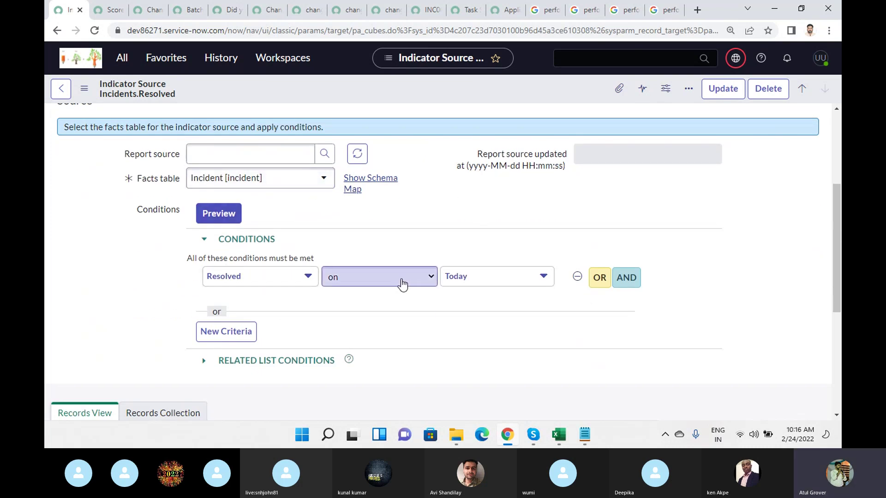
# - Change the Incidents.Resolved source condition so that Resolved is before Today
pyautogui.click(495, 282)
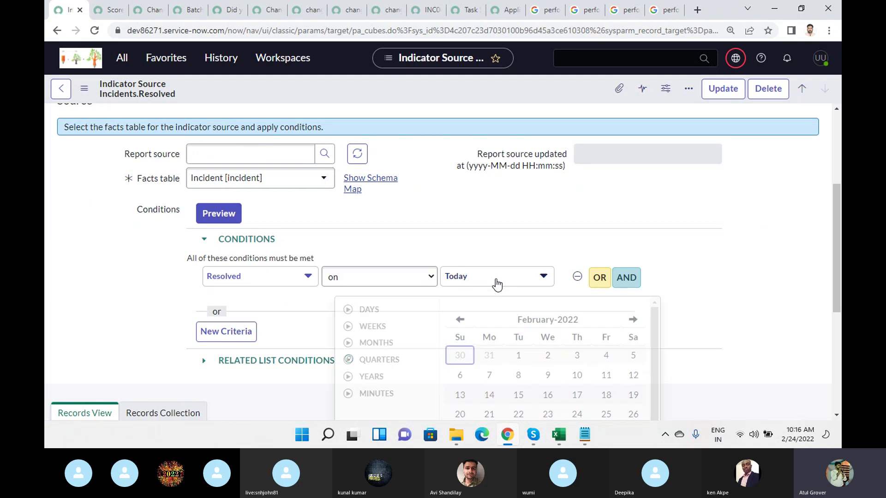
pyautogui.click(427, 277)
pyautogui.click(425, 277)
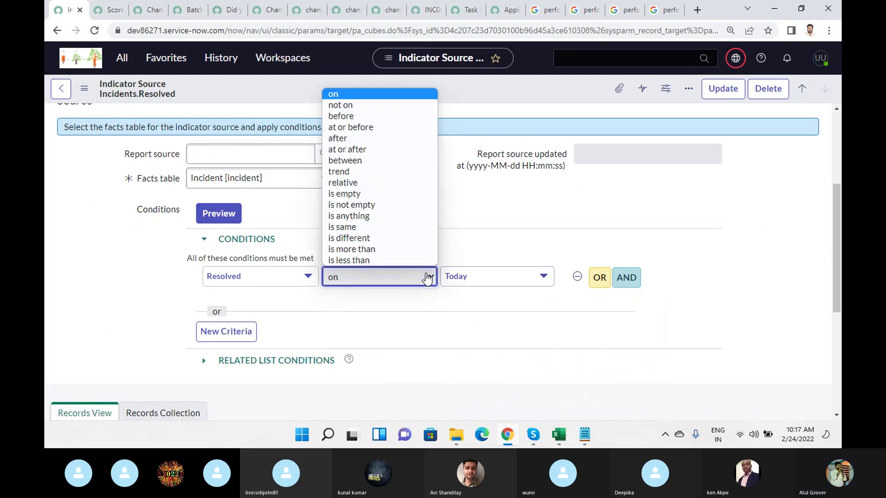
pyautogui.click(364, 115)
pyautogui.click(507, 284)
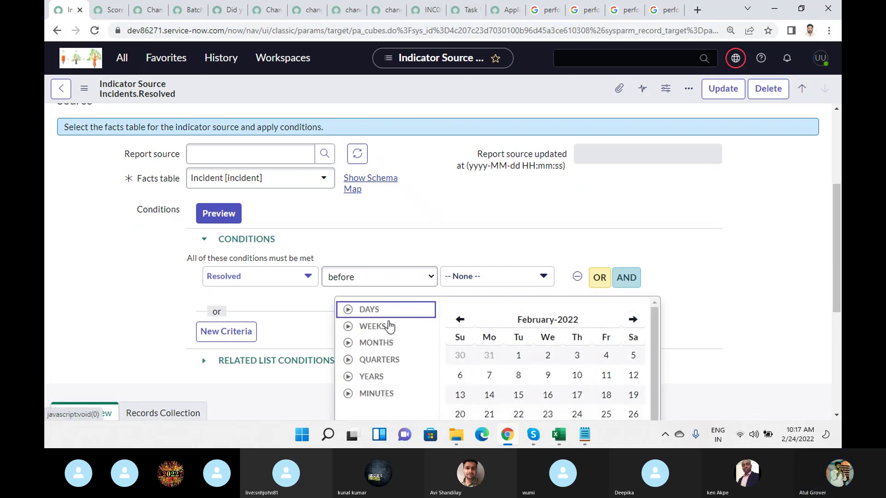
pyautogui.click(367, 312)
pyautogui.click(366, 325)
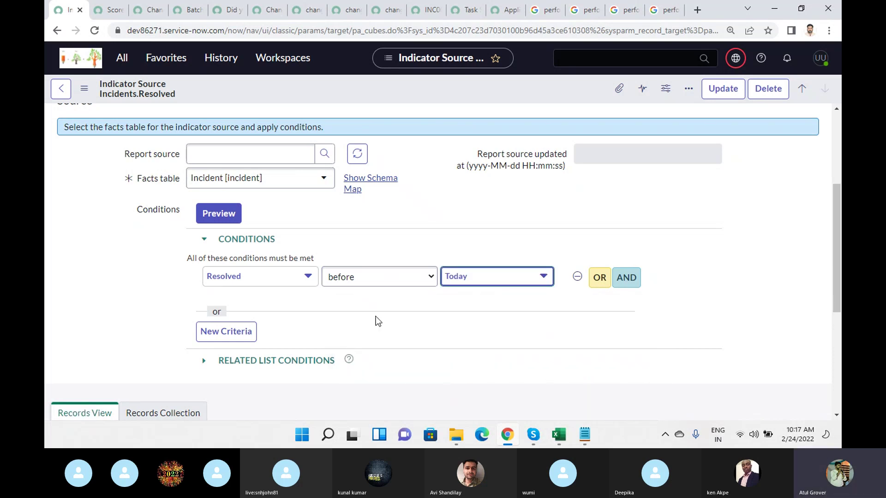
# - Check the indicator source's Records Collection and Records View settings, including its list view
pyautogui.scroll(-5, 378, 320)
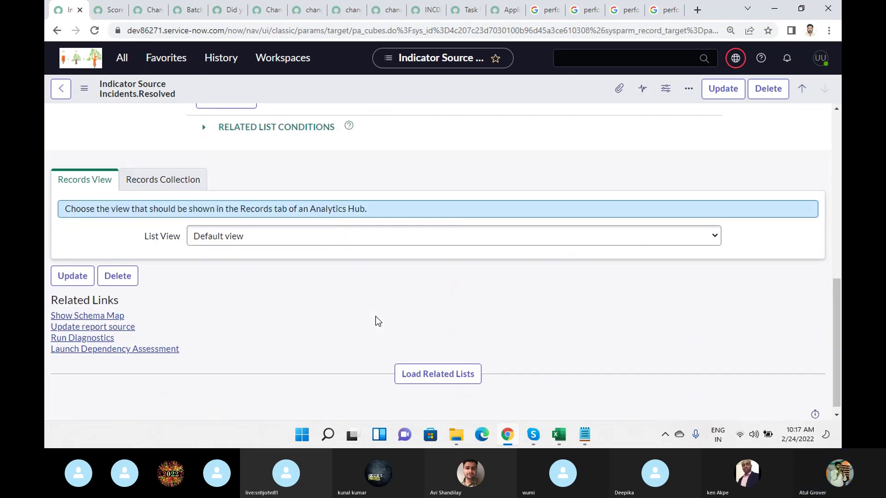
pyautogui.click(181, 185)
pyautogui.click(97, 209)
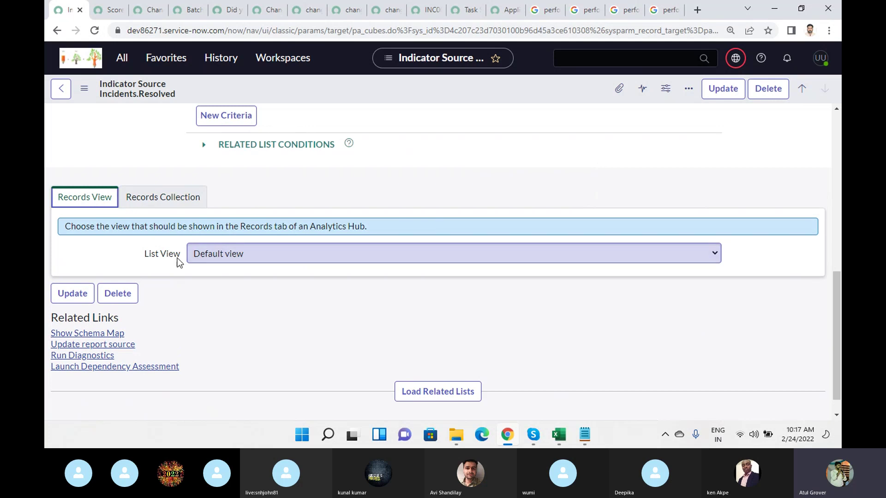
pyautogui.scroll(-1, 294, 268)
pyautogui.scroll(10, 294, 267)
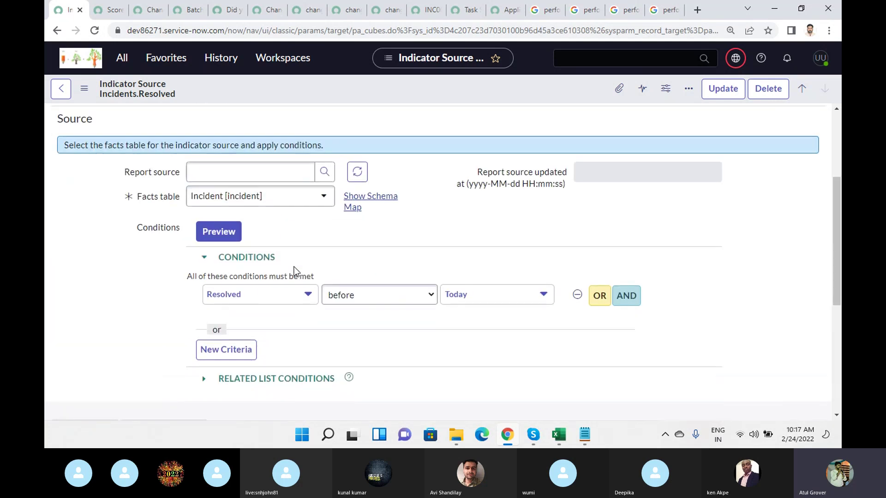
# - Save the changed Incidents.Resolved indicator source and update the record to return to the indicator sources list
pyautogui.rightClick(354, 87)
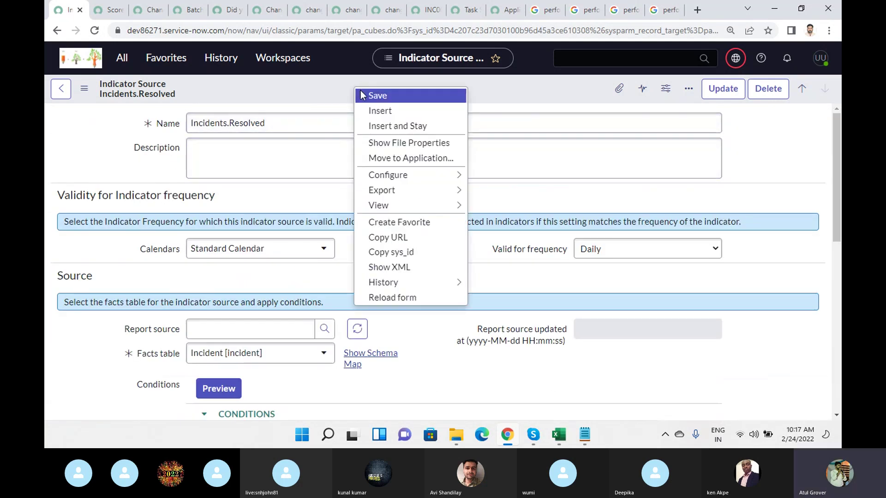
pyautogui.click(364, 93)
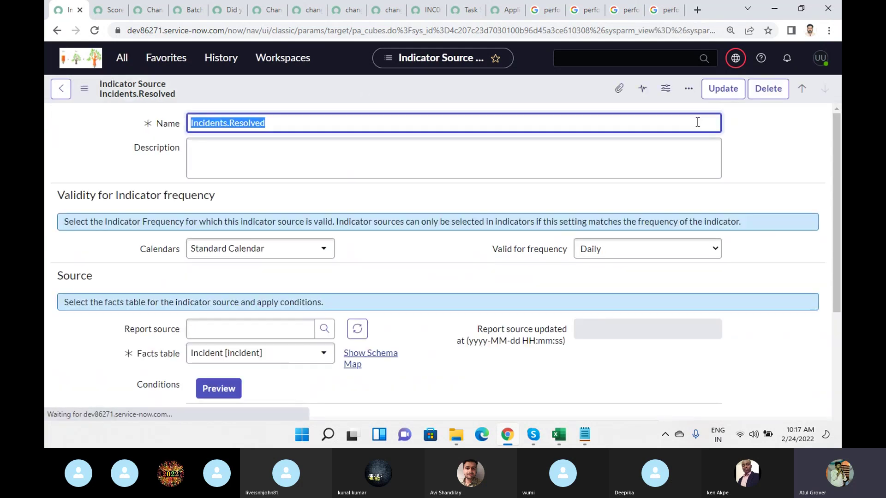
pyautogui.click(716, 92)
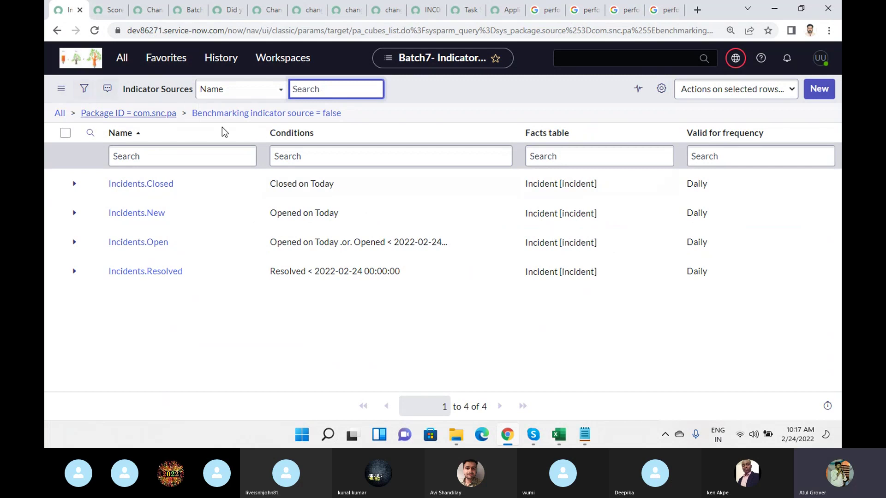
# - Return to the Incident Management setup tasks and mark Review Indicator Sources and Review Indicators as complete
pyautogui.click(56, 31)
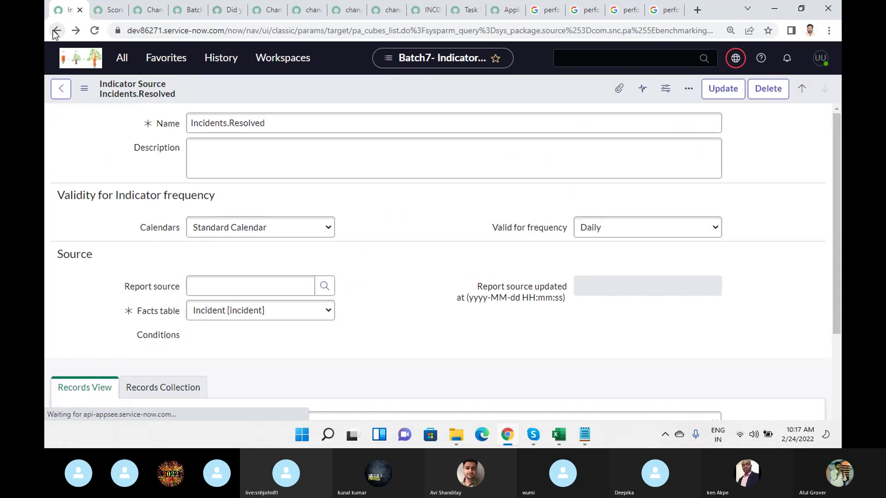
pyautogui.click(56, 31)
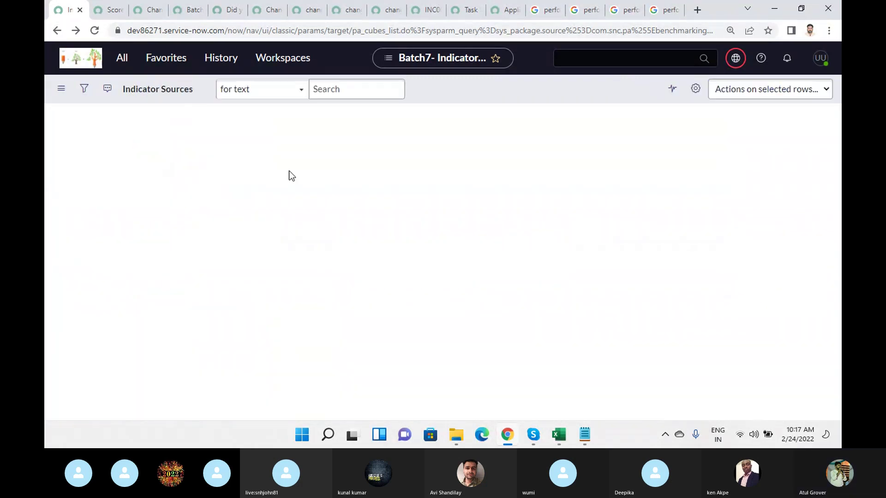
pyautogui.click(58, 32)
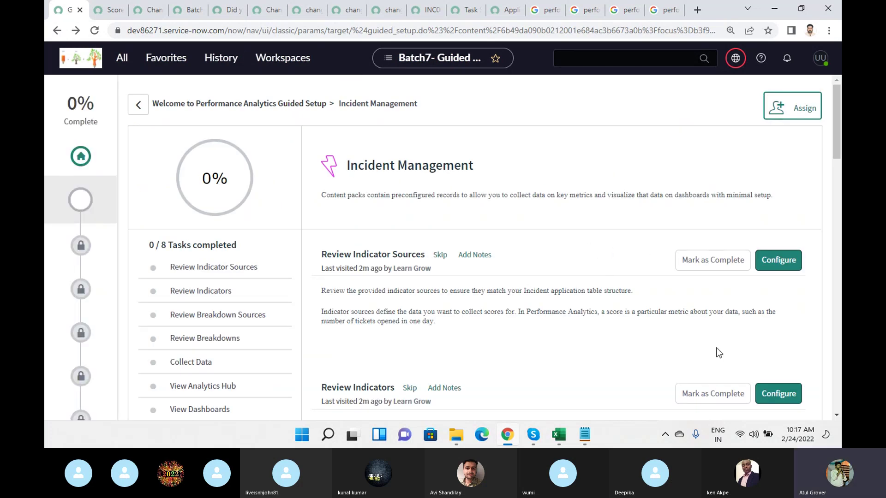
pyautogui.click(712, 268)
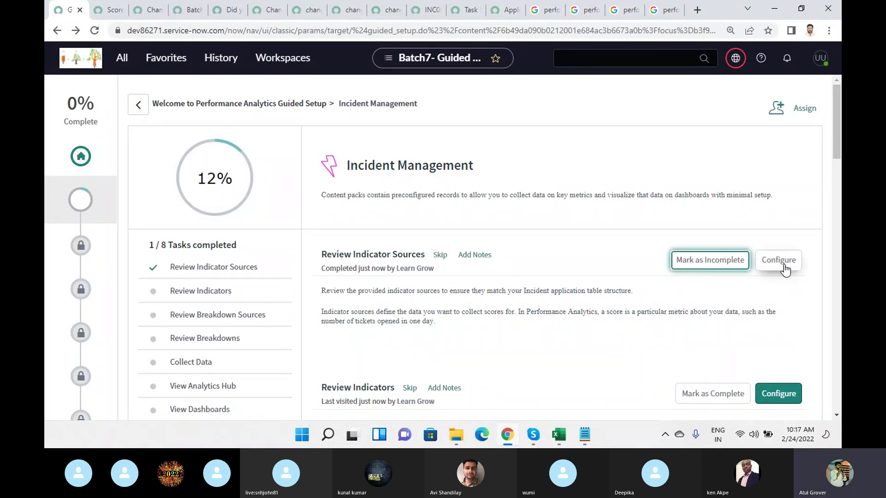
pyautogui.scroll(-3, 539, 302)
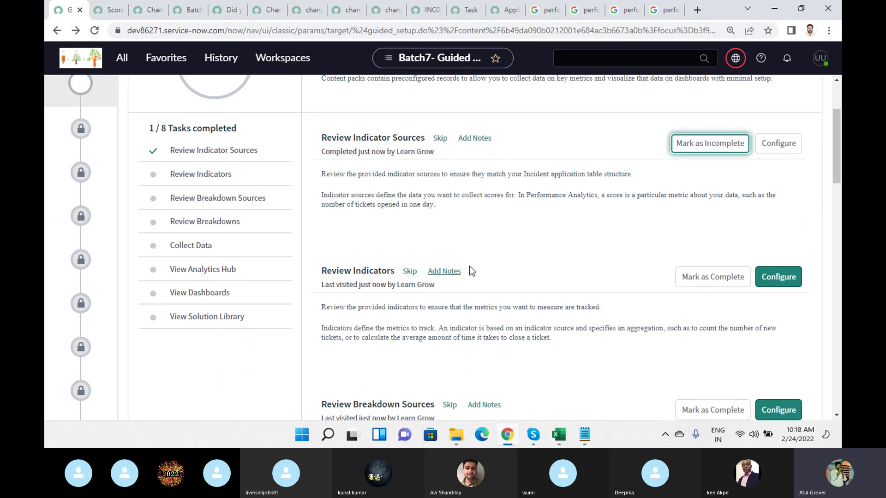
pyautogui.click(696, 280)
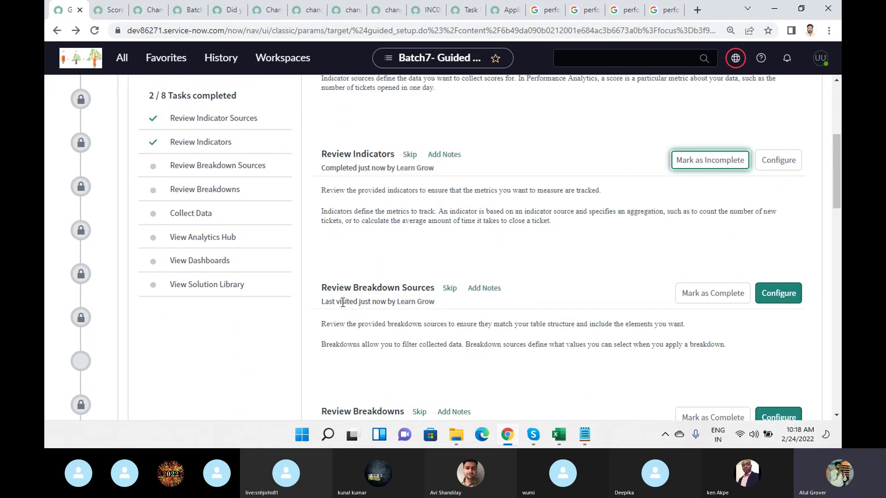
# - Configure the Review Breakdown Sources task, look through the provided breakdown sources and view the blank form for a new one
pyautogui.click(785, 300)
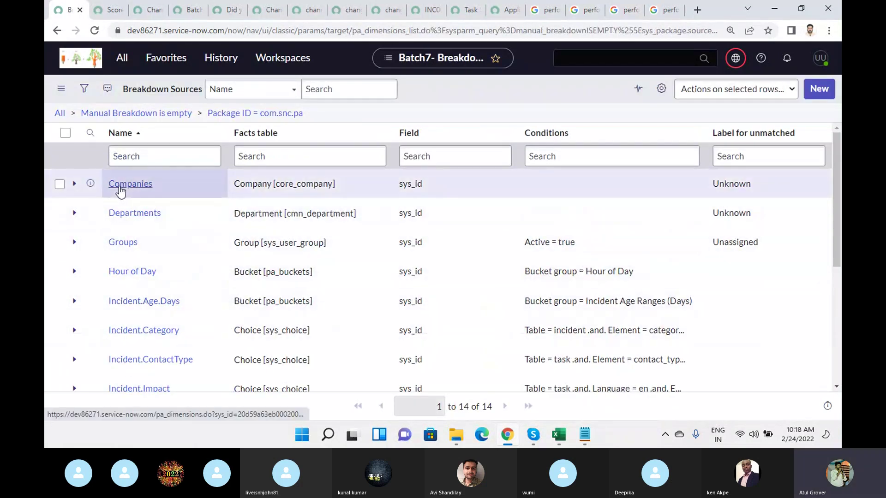
pyautogui.click(153, 148)
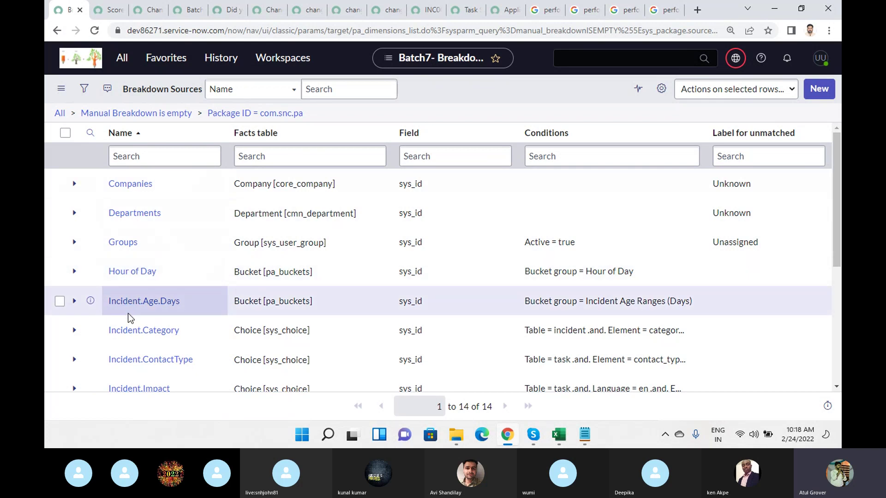
pyautogui.scroll(-3, 130, 363)
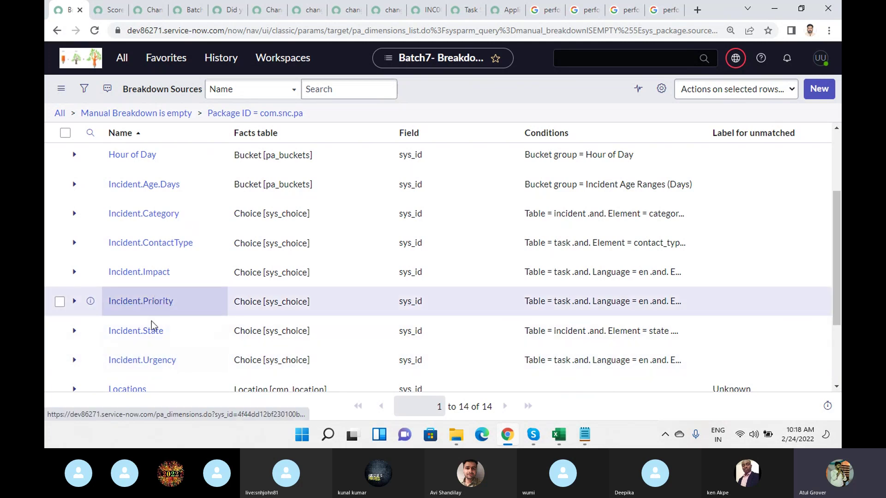
pyautogui.scroll(-2, 152, 323)
pyautogui.scroll(-2, 154, 313)
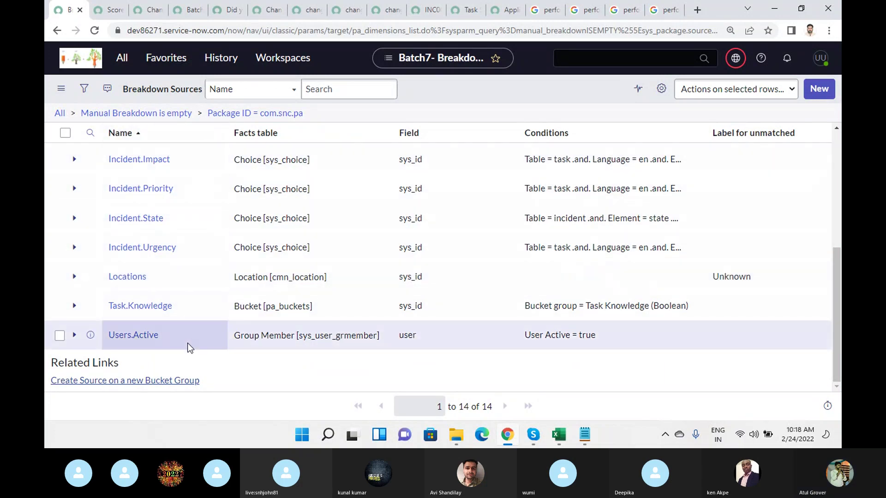
pyautogui.scroll(5, 538, 182)
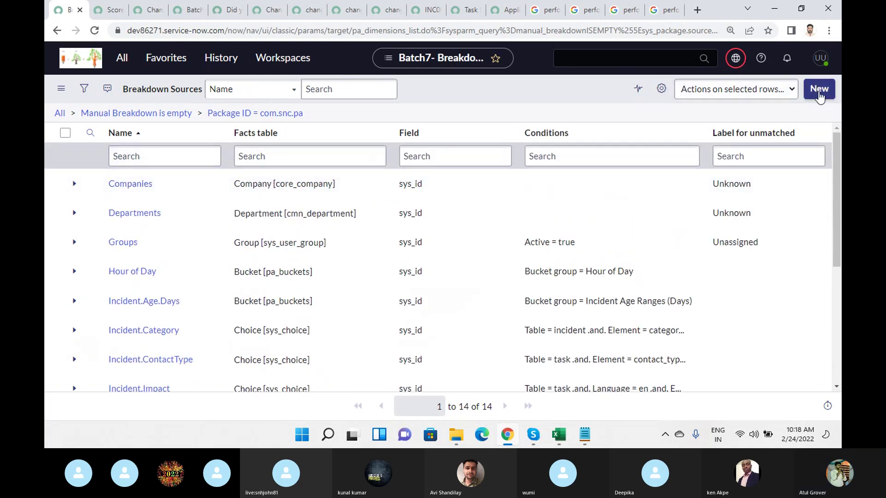
pyautogui.click(818, 92)
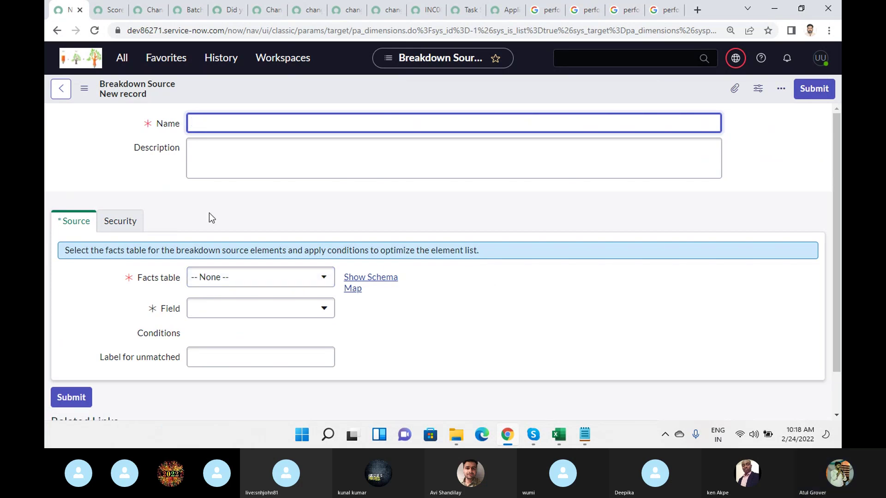
pyautogui.click(64, 92)
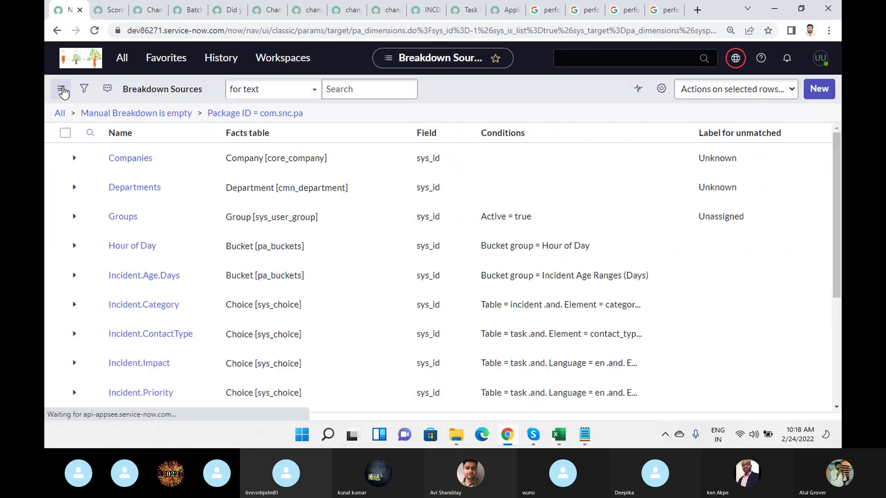
# - Go back to the Incident Management guided setup and mark the Review Breakdown Sources task as complete
pyautogui.click(54, 32)
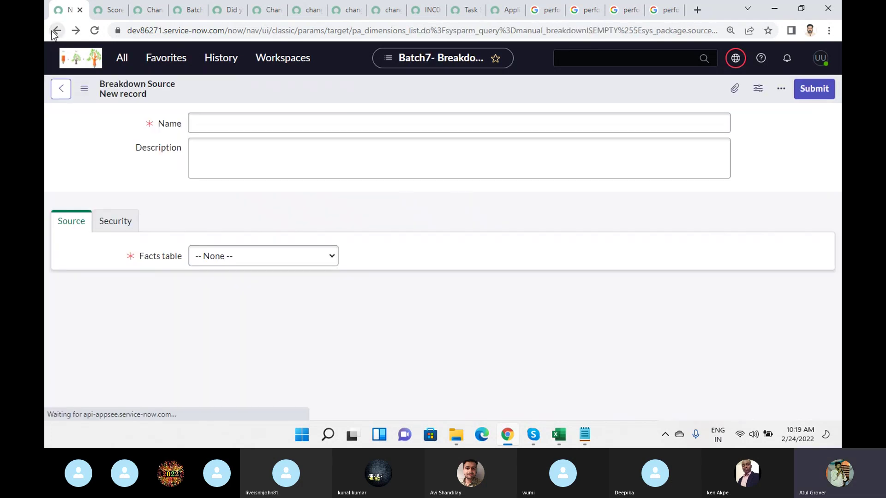
pyautogui.click(53, 33)
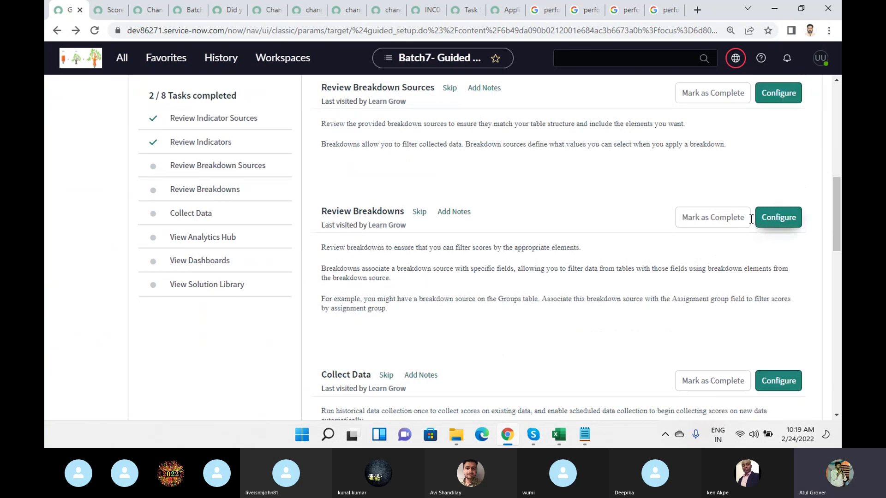
pyautogui.scroll(-4, 750, 236)
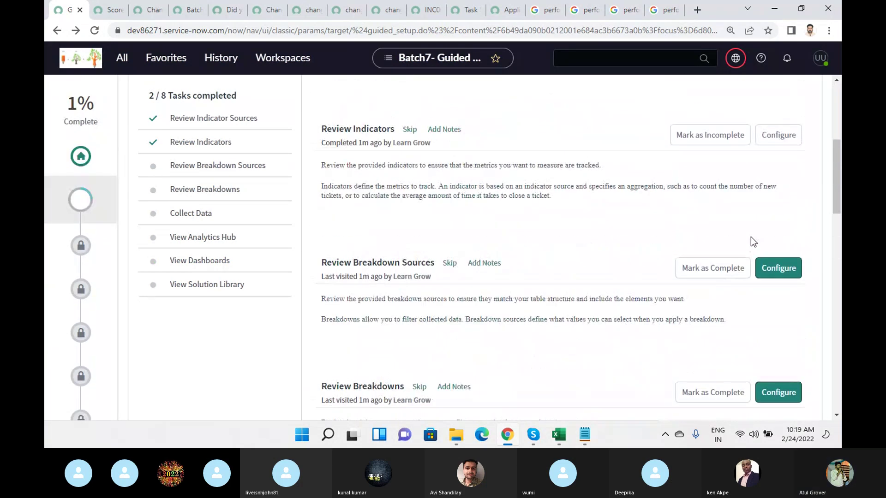
pyautogui.click(725, 274)
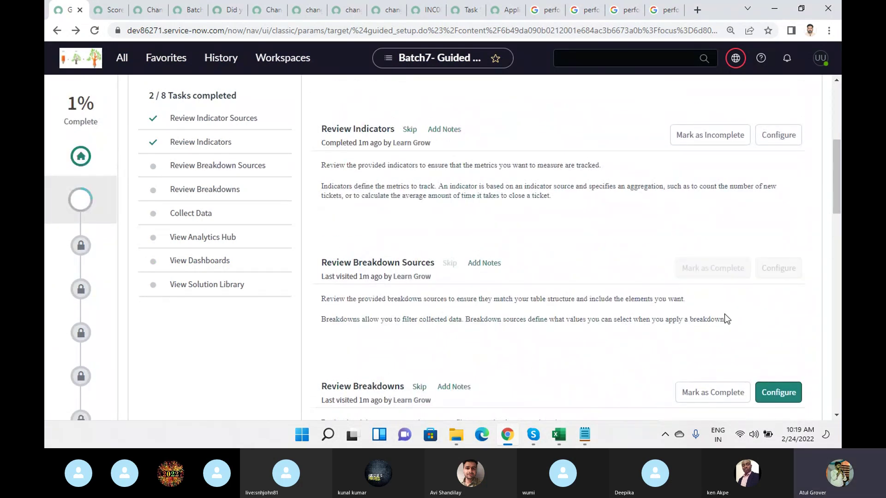
# - Mark the Review Breakdowns setup task as complete
pyautogui.click(712, 397)
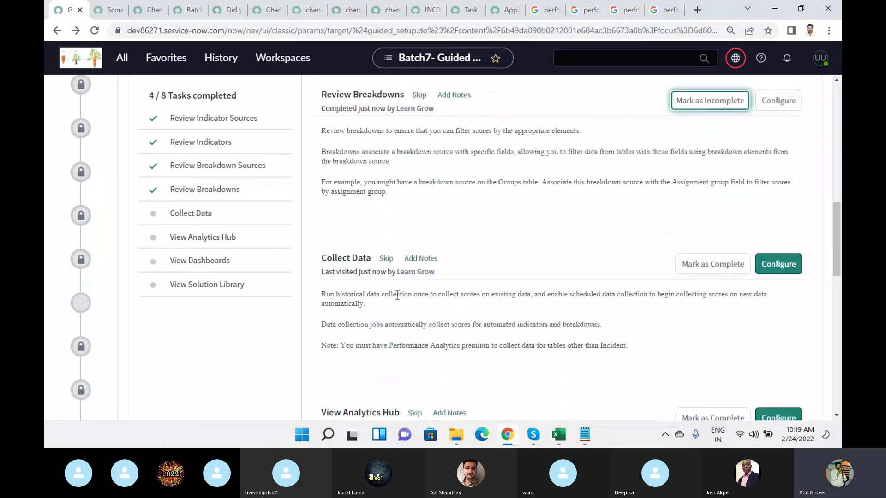
# - View the scheduled data collection jobs behind the Collect Data task and mark that task as complete
pyautogui.moveTo(321, 293); pyautogui.dragTo(453, 298)
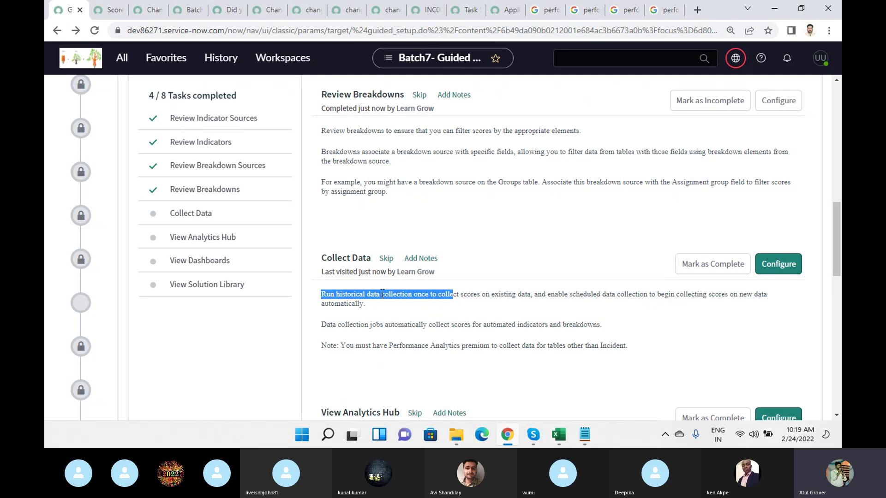
pyautogui.click(778, 270)
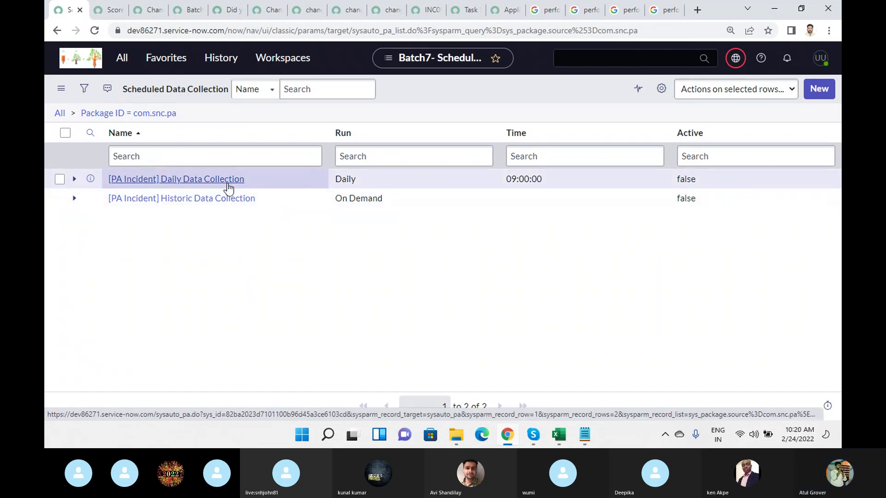
pyautogui.click(57, 31)
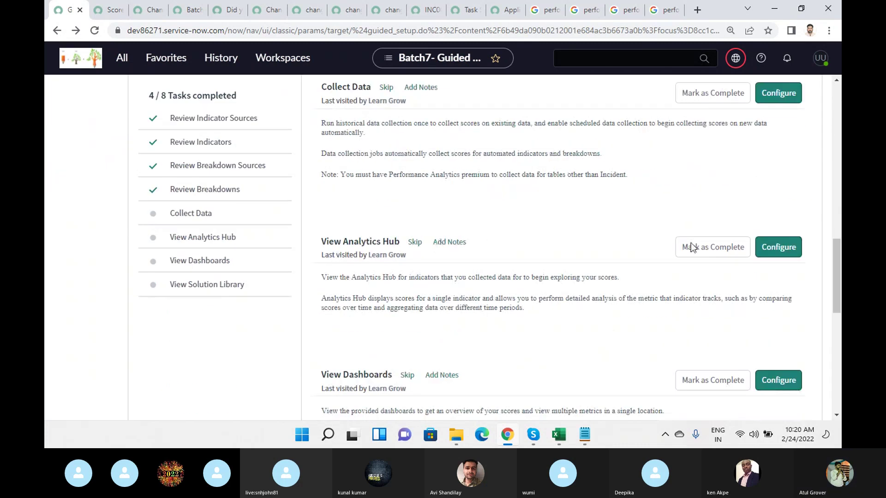
pyautogui.scroll(2, 668, 211)
pyautogui.click(706, 211)
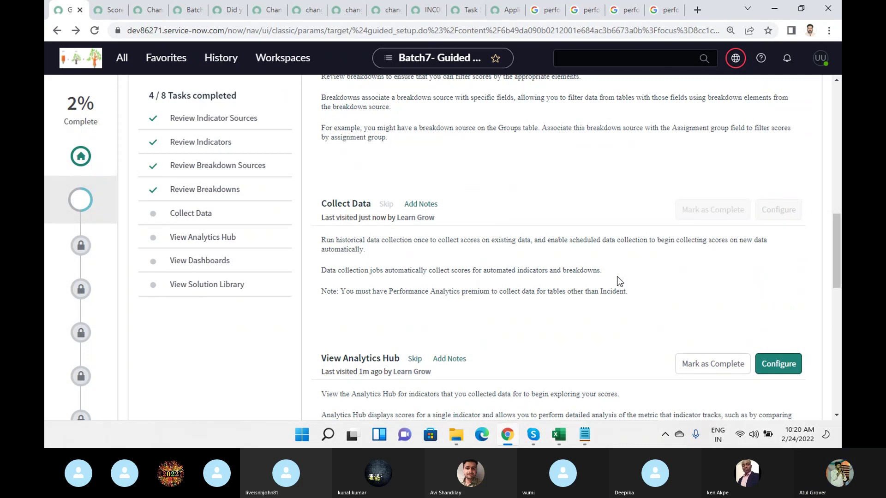
# - Read the View Analytics Hub description and open the Incident Management dashboard from the View Dashboards task
pyautogui.scroll(-2, 492, 248)
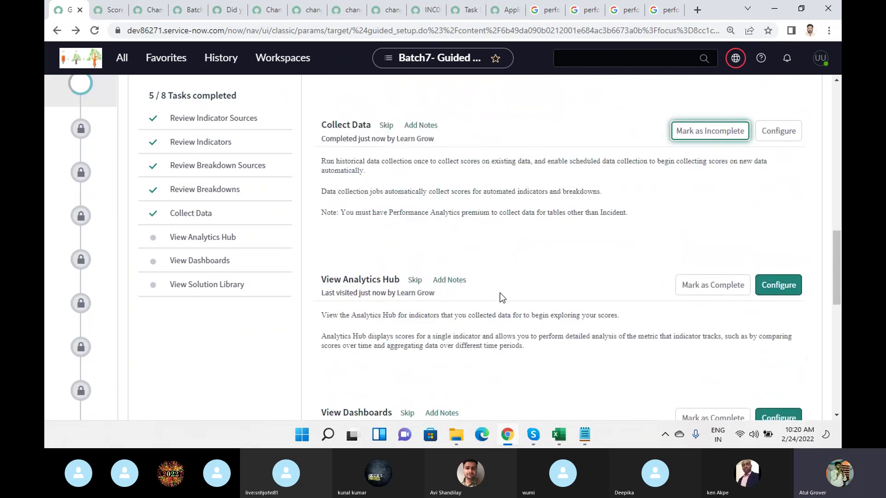
pyautogui.moveTo(363, 317); pyautogui.dragTo(538, 359)
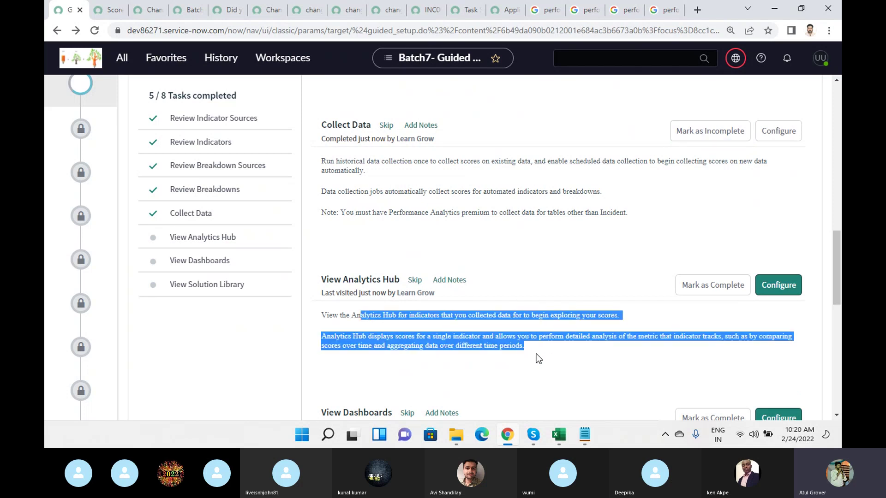
pyautogui.scroll(-4, 580, 326)
pyautogui.scroll(-4, 581, 326)
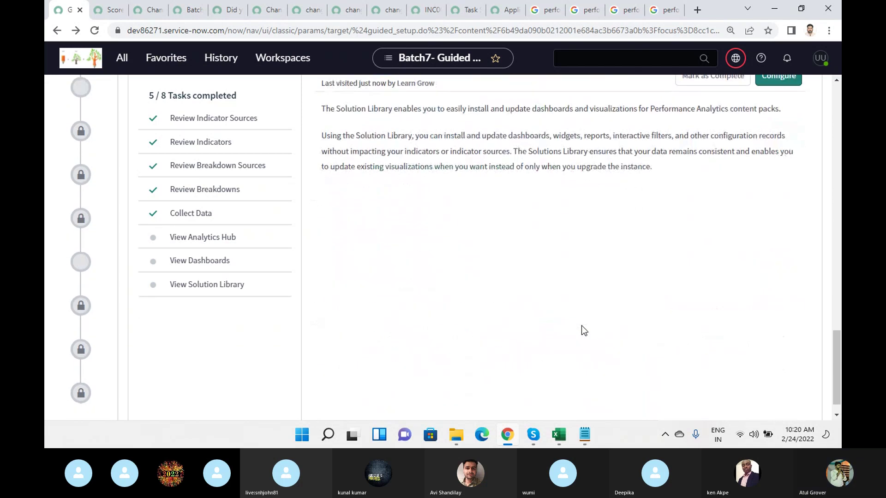
pyautogui.scroll(4, 589, 310)
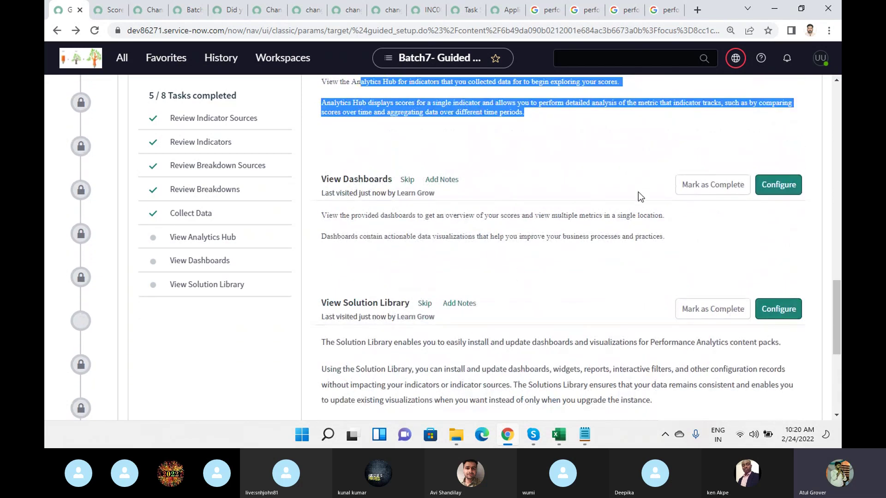
pyautogui.click(779, 185)
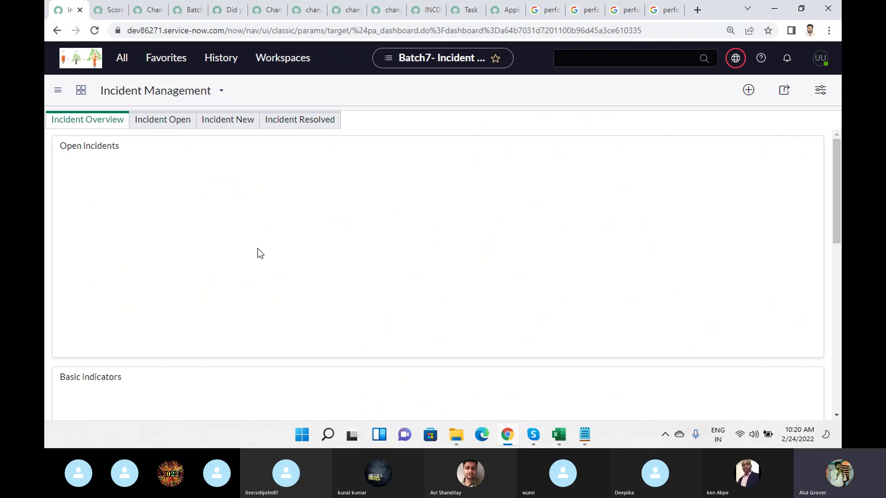
# - Look through the open incidents, basic indicators and new incidents widgets of the Incident Overview page
pyautogui.scroll(-5, 323, 219)
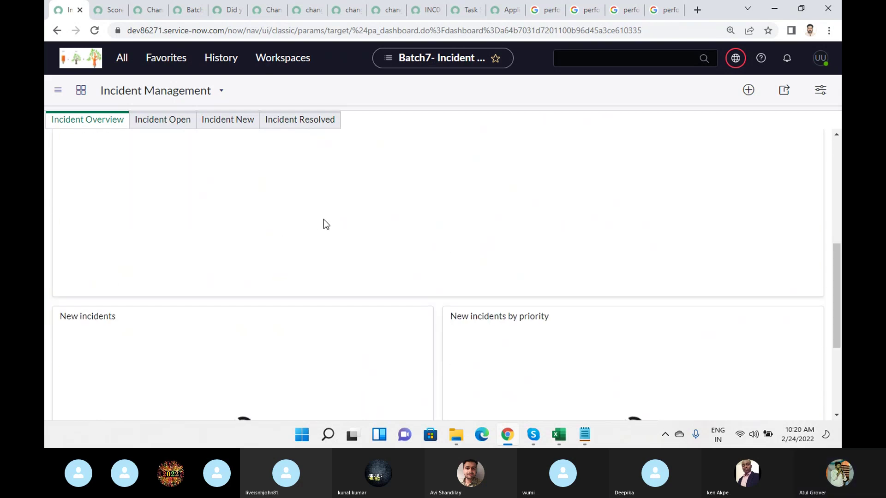
pyautogui.scroll(-4, 322, 224)
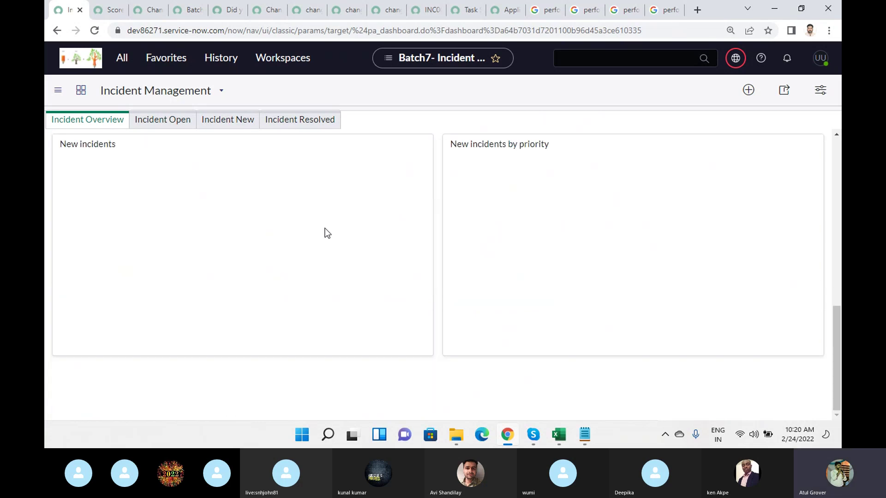
pyautogui.scroll(-4, 326, 232)
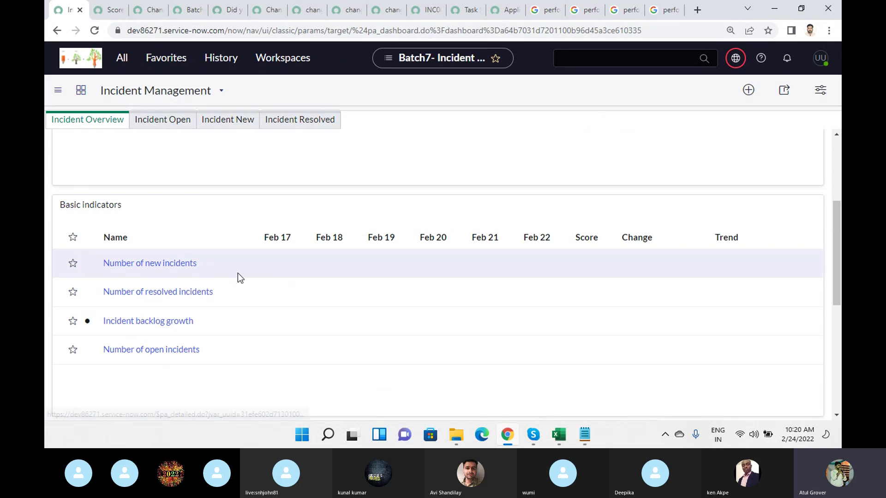
pyautogui.scroll(3, 237, 274)
pyautogui.scroll(1, 238, 274)
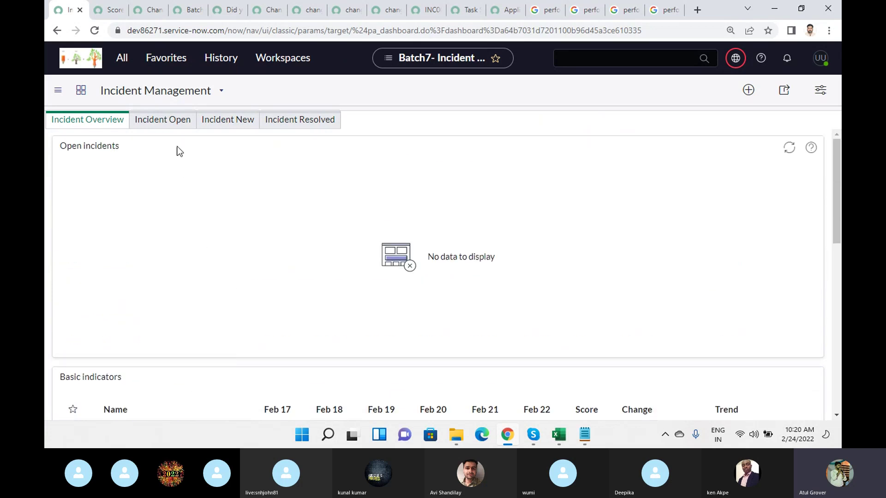
# - Look through the Incident Open widgets and view the Incident New and Incident Resolved pages of the dashboard
pyautogui.click(162, 119)
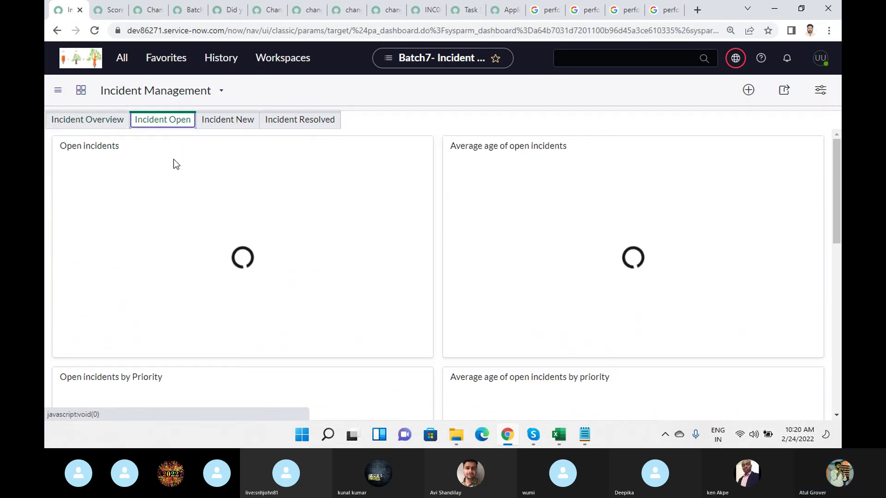
pyautogui.moveTo(461, 149)
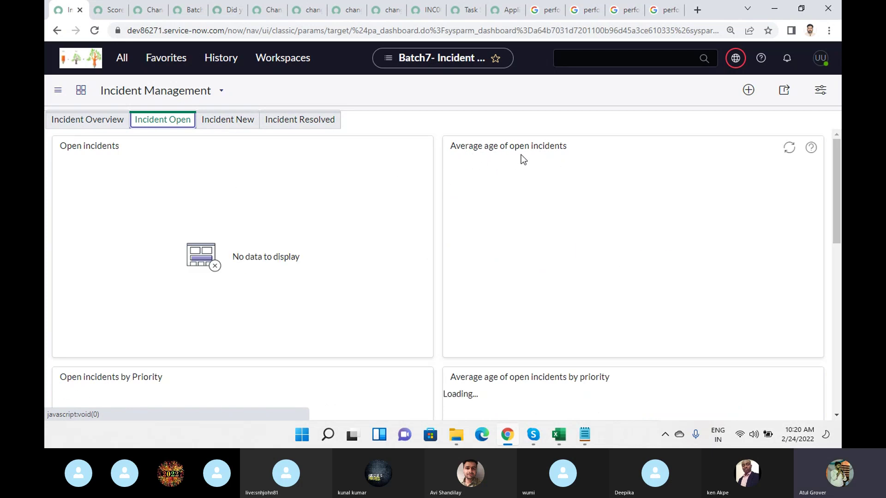
pyautogui.scroll(-4, 510, 180)
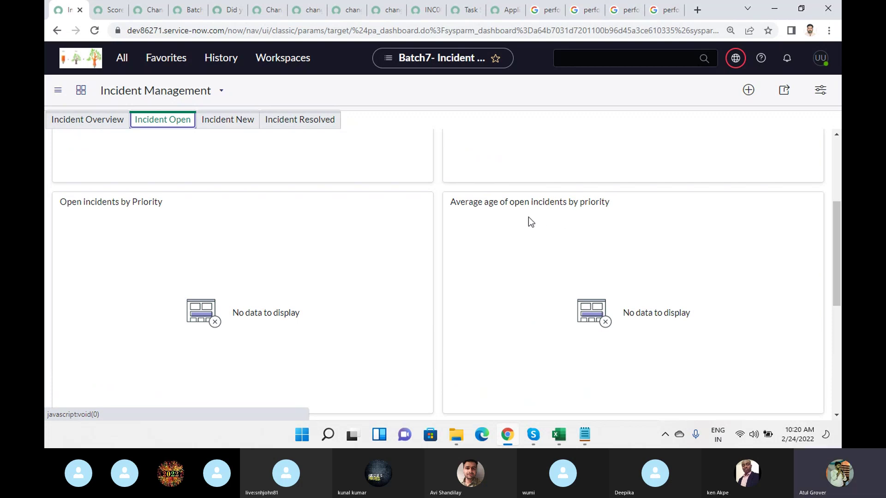
pyautogui.scroll(-5, 527, 216)
pyautogui.scroll(-2, 492, 276)
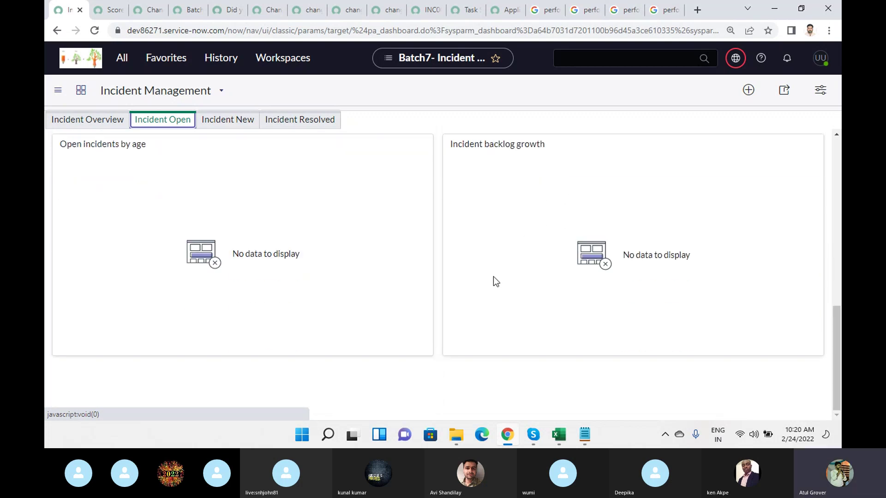
pyautogui.click(225, 120)
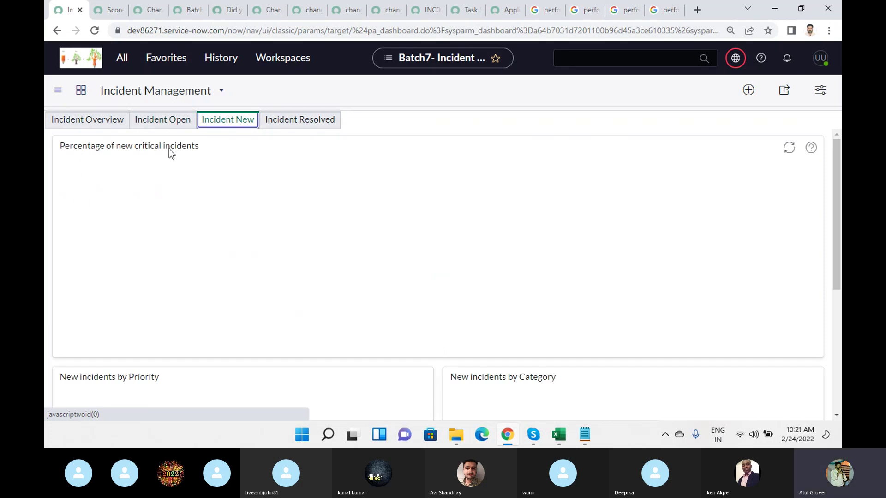
pyautogui.click(298, 125)
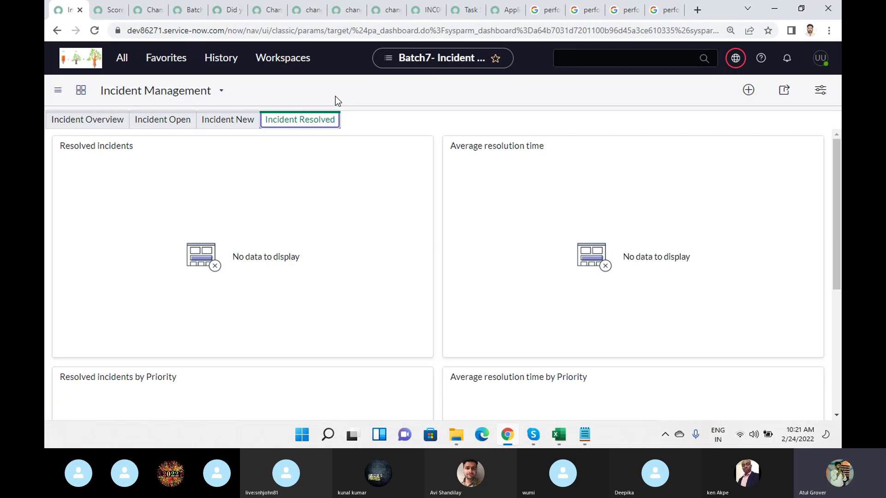
# - Switch to the Training_Master workbook in Excel to check the agenda and return to the Incident Management dashboard in Chrome
pyautogui.click(558, 435)
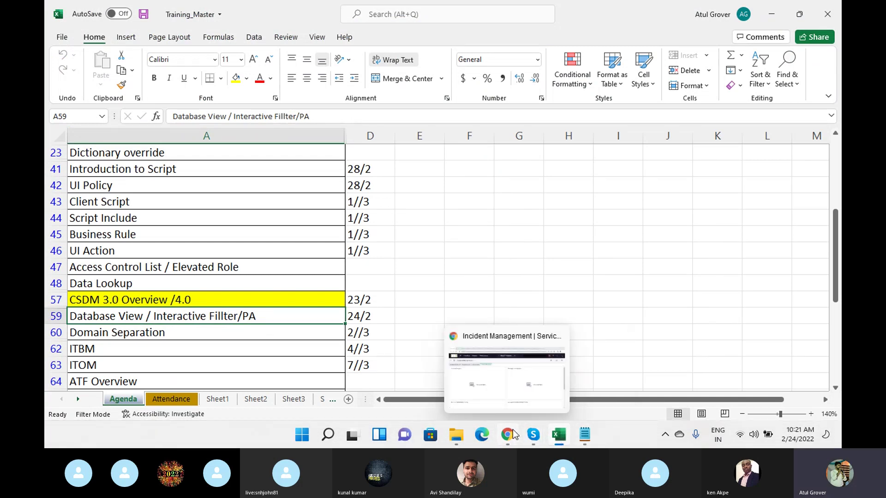
pyautogui.click(507, 373)
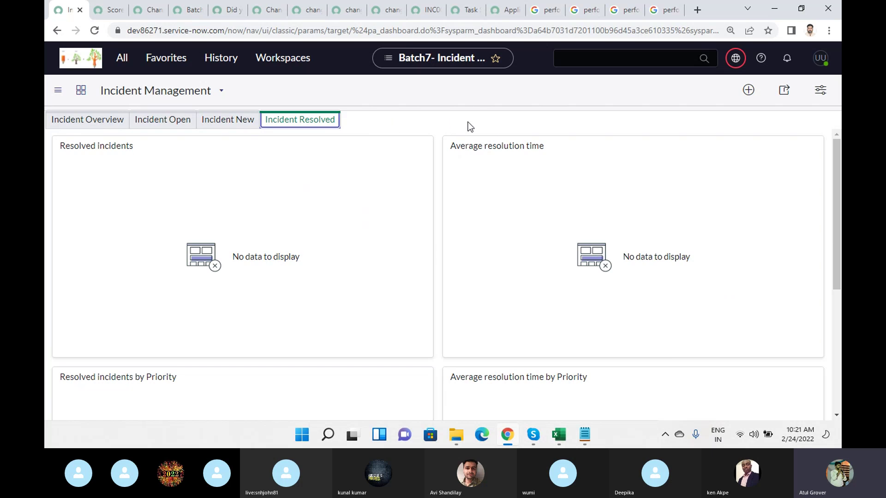
# - Find modules matching "filter" in the navigator and open the Interactive Filters list under Homepage Admin
pyautogui.click(122, 57)
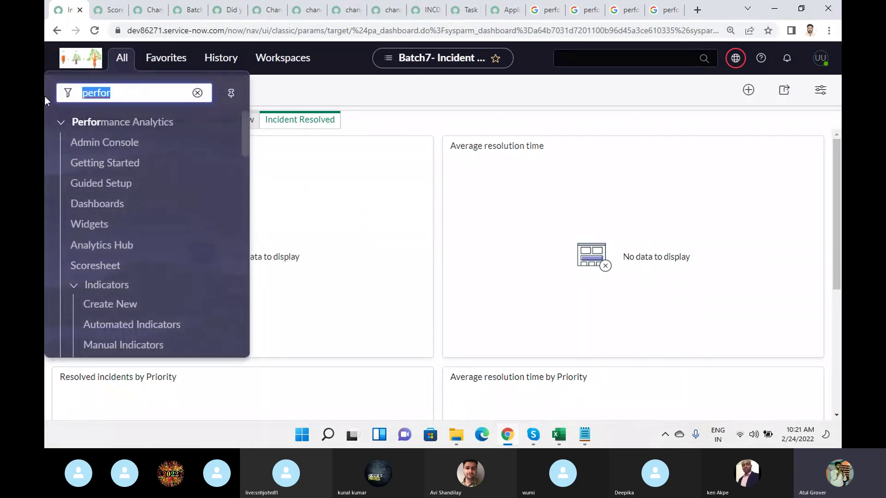
pyautogui.write('inter')
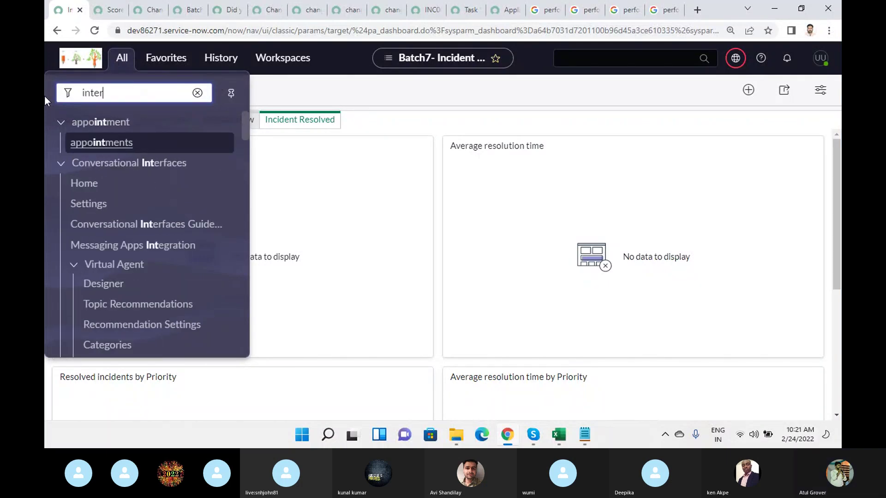
pyautogui.hotkey('ctrl', 'a')
pyautogui.write('filter')
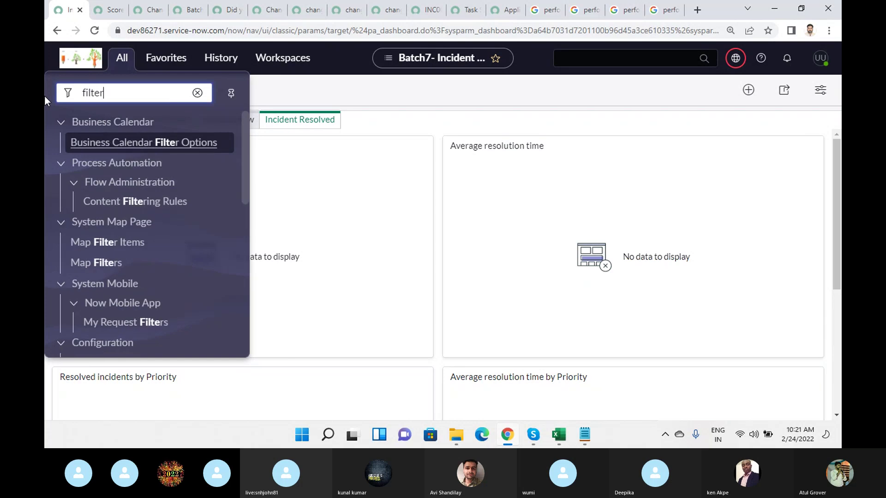
pyautogui.scroll(-5, 143, 236)
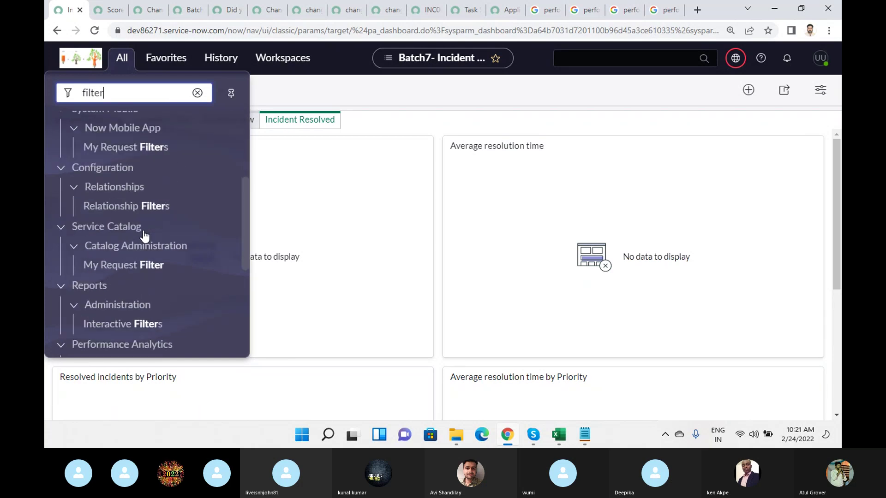
pyautogui.scroll(-1, 172, 214)
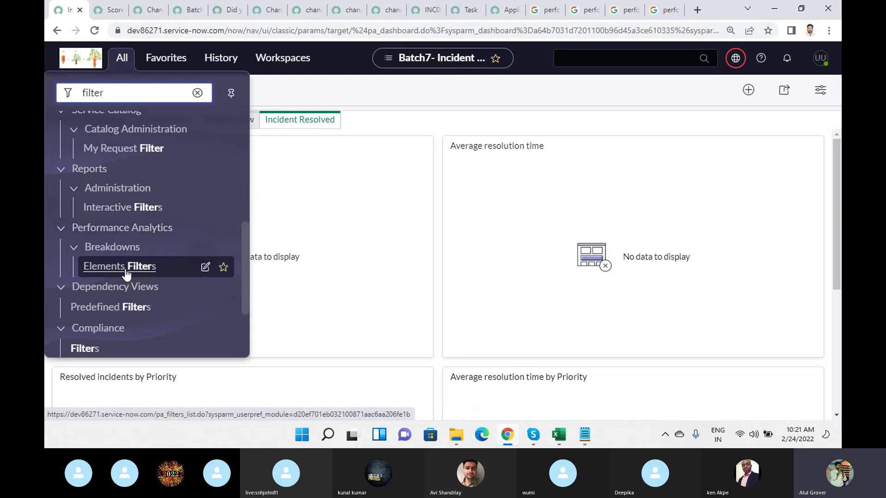
pyautogui.scroll(-3, 138, 249)
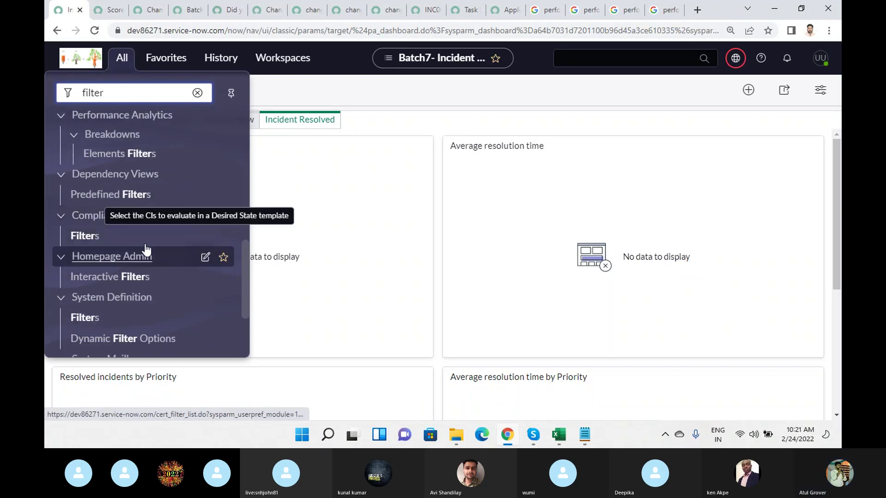
pyautogui.click(107, 277)
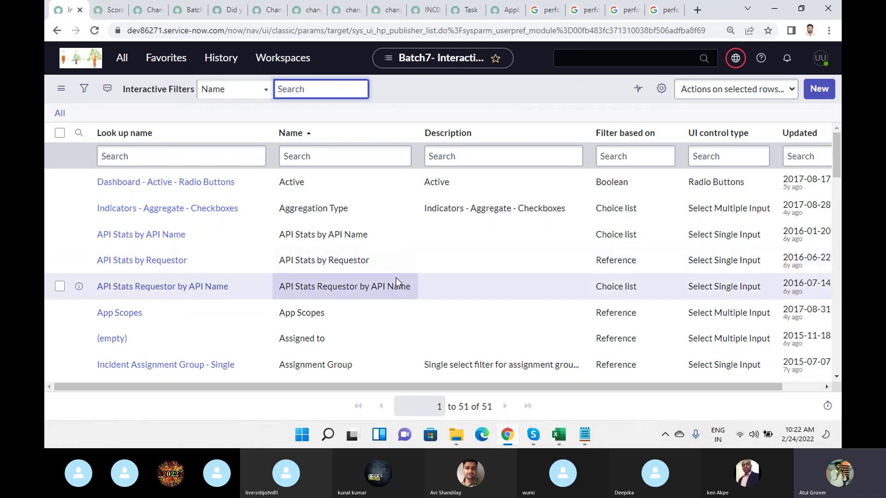
# - View the sample images of the customer service dashboard, Analytics Hub and Store Performance Dashboard in the open Google image pages
pyautogui.click(582, 10)
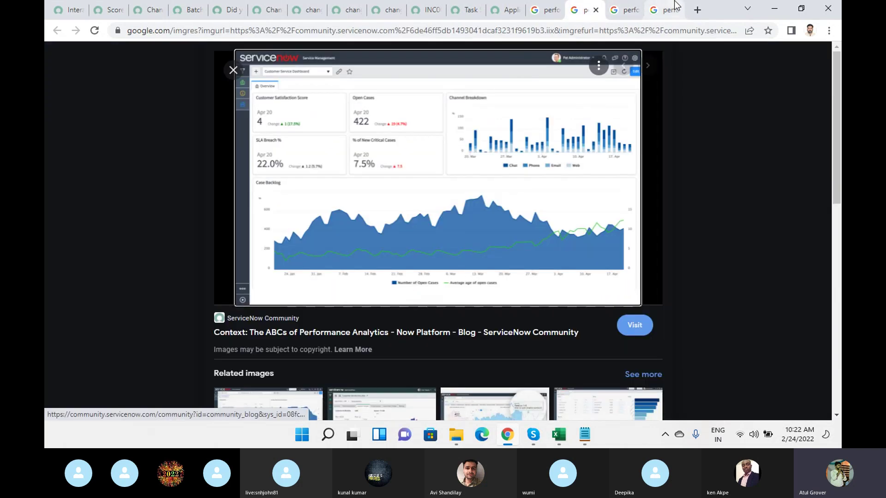
pyautogui.click(623, 10)
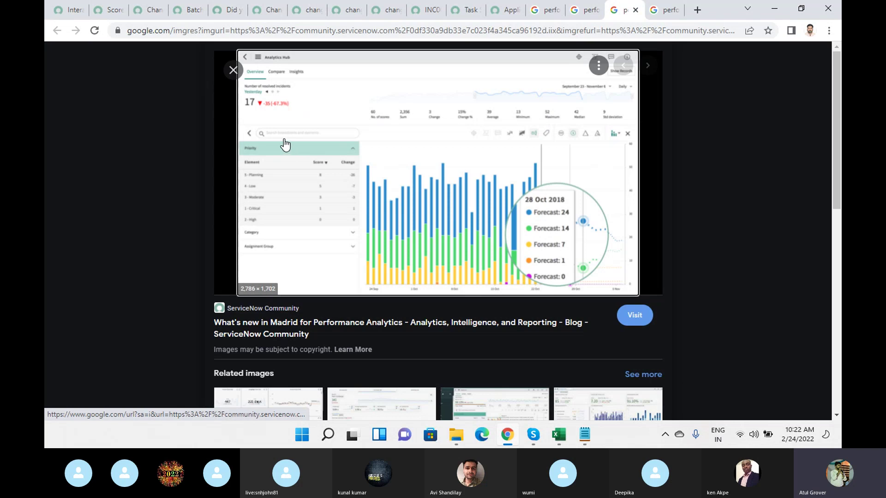
pyautogui.click(666, 11)
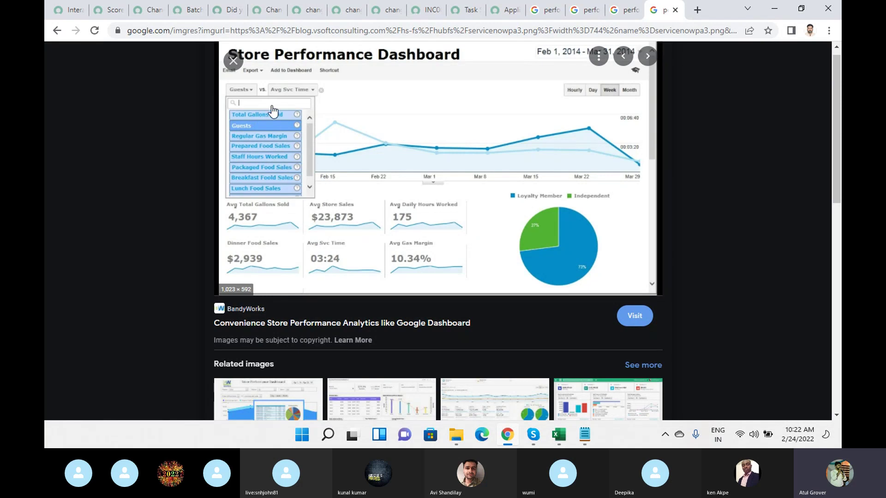
# - Open the related image "Practical Tableau: 10 Data Visualization Tips I Learned from Google Analytics" and view its related images
pyautogui.scroll(-3, 415, 158)
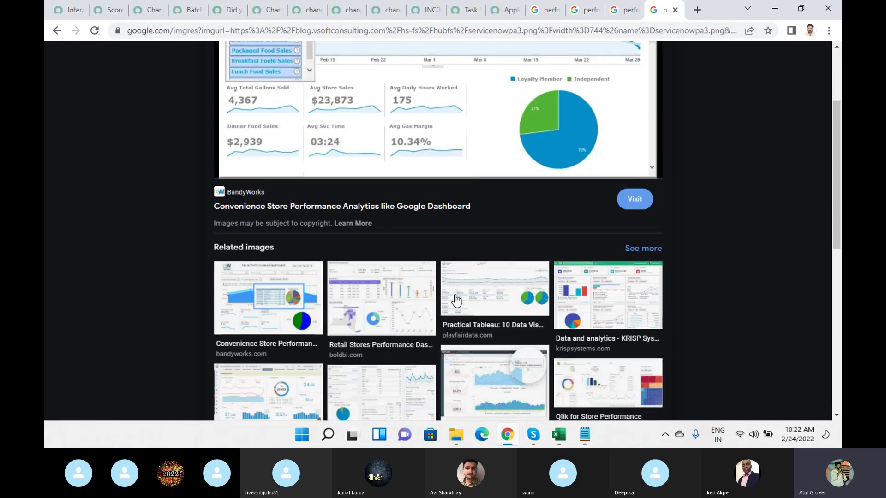
pyautogui.click(472, 299)
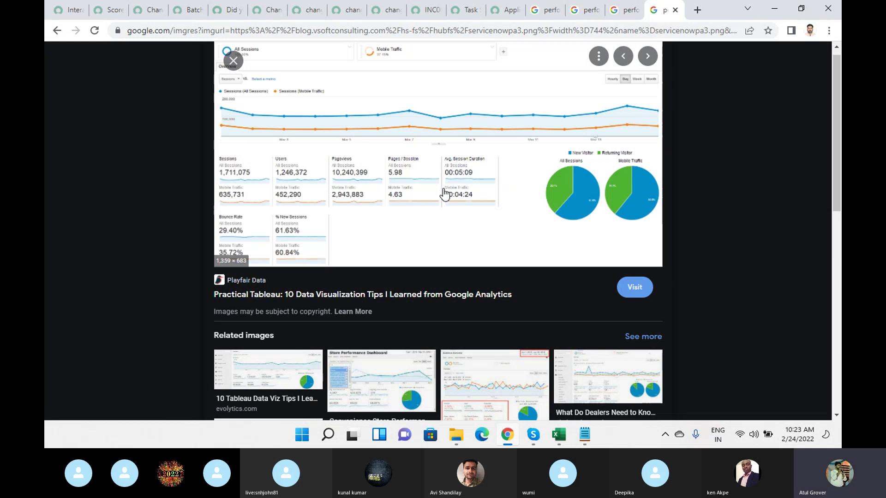
pyautogui.scroll(-3, 444, 209)
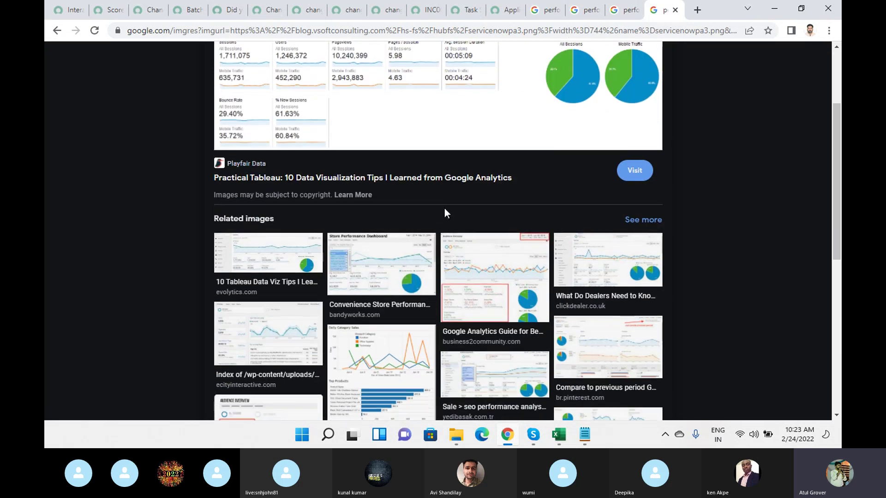
# - View the related images "Tableau Tip: Using actions to reset a chart to the most recent date" and "Tableau Playbook - The Theory of the Area Chart"
pyautogui.scroll(-3, 444, 208)
pyautogui.click(380, 272)
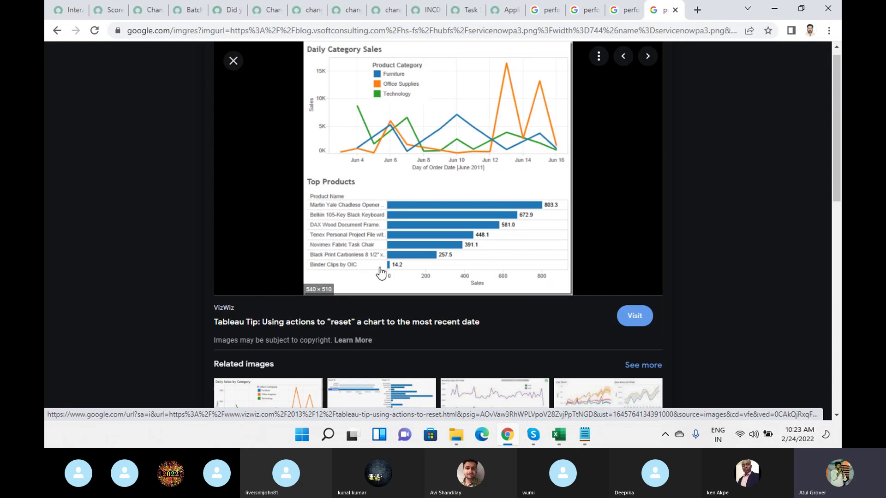
pyautogui.scroll(-5, 429, 162)
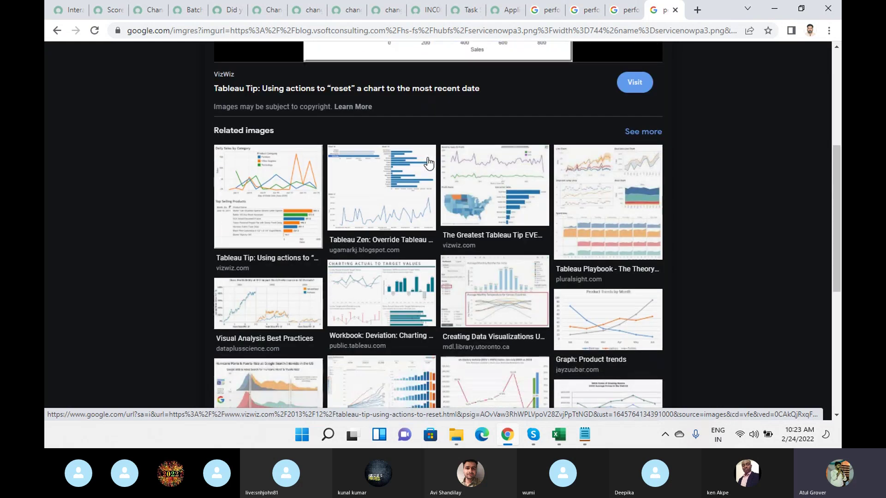
pyautogui.scroll(-4, 429, 162)
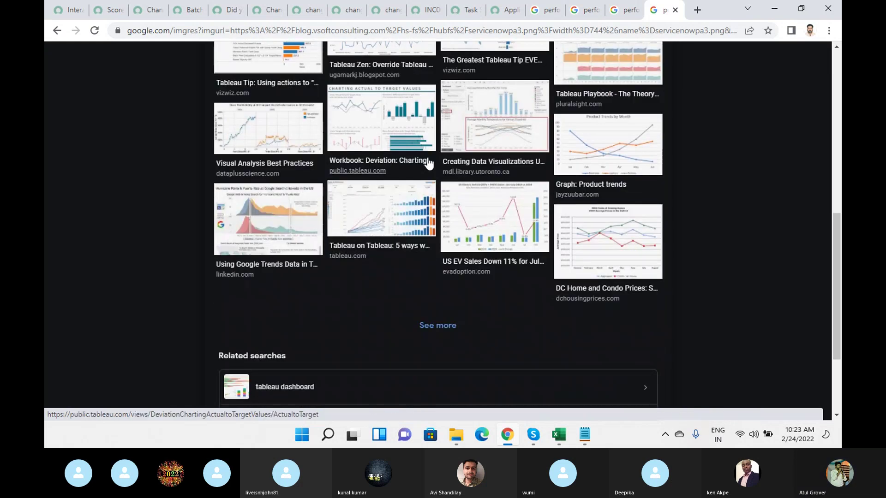
pyautogui.scroll(3, 429, 162)
pyautogui.click(574, 111)
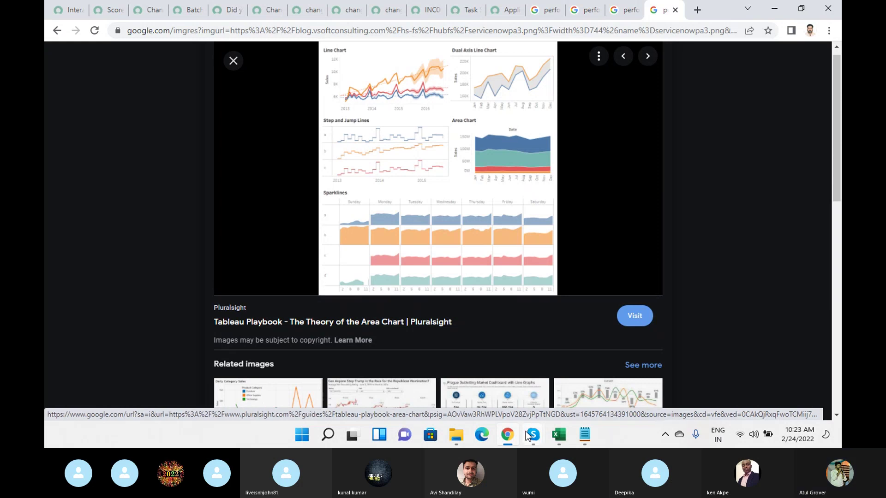
# - Switch to the Skype call window to check the participants and return to Chrome
pyautogui.moveTo(533, 434)
pyautogui.click(454, 392)
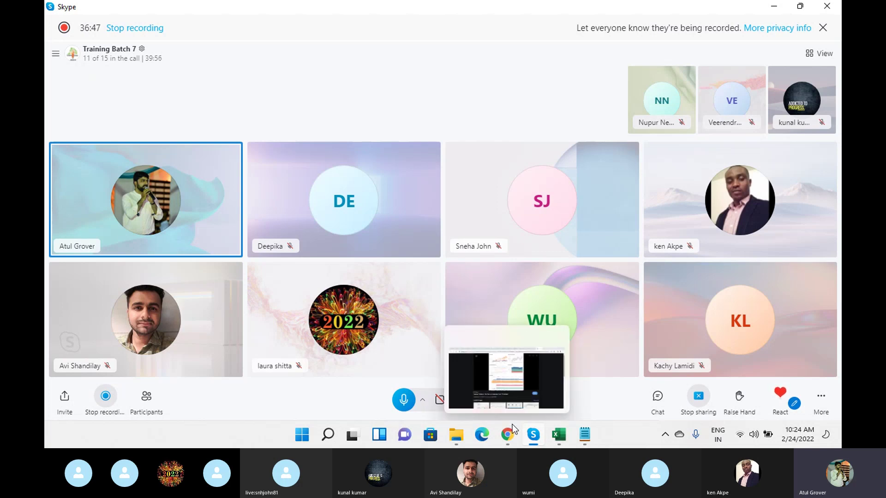
pyautogui.click(510, 441)
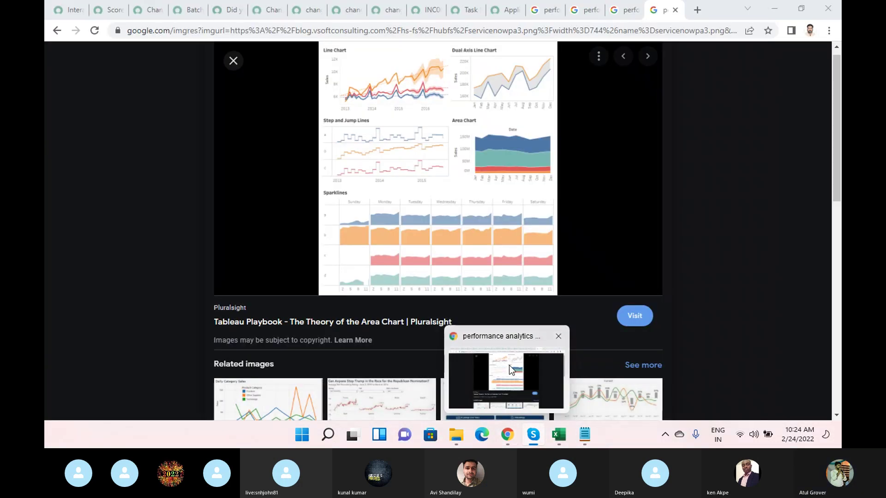
# - Reload the ServiceNow Interactive Filters page and close all the other browser tabs
pyautogui.click(66, 15)
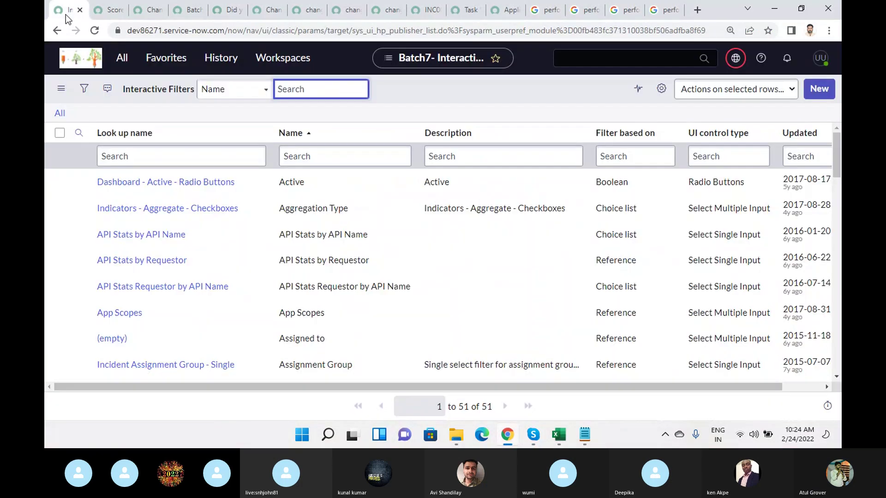
pyautogui.click(94, 32)
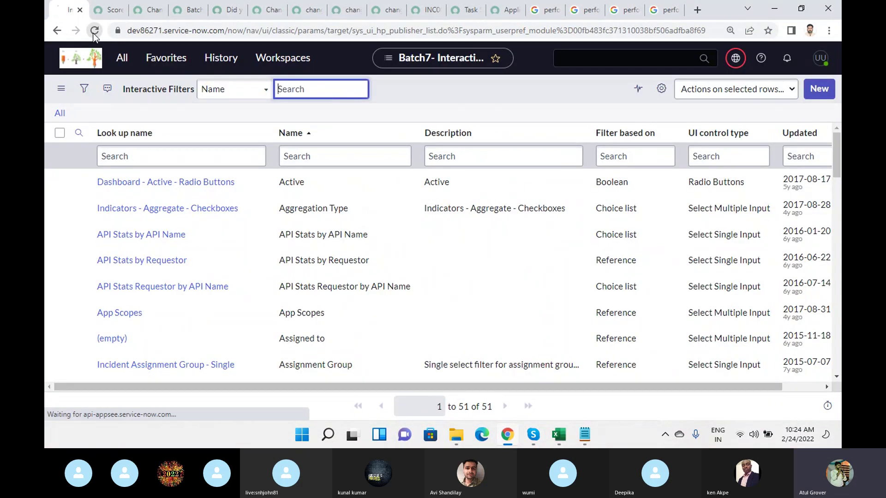
pyautogui.rightClick(67, 12)
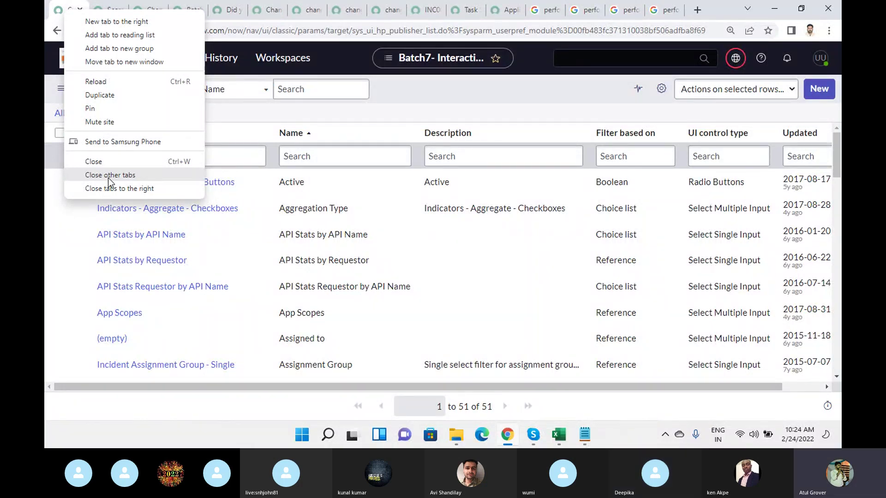
pyautogui.click(108, 177)
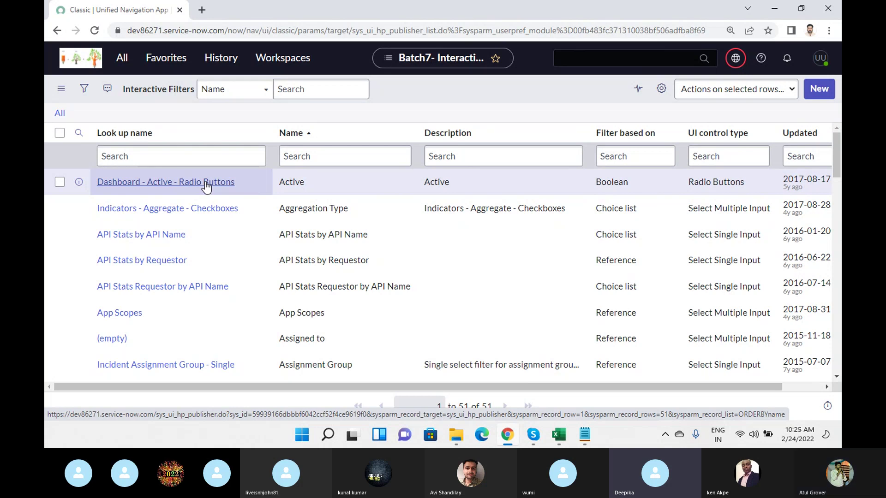
# - Look at the Skype training call and switch back to the Interactive Filters list in Chrome
pyautogui.moveTo(530, 436)
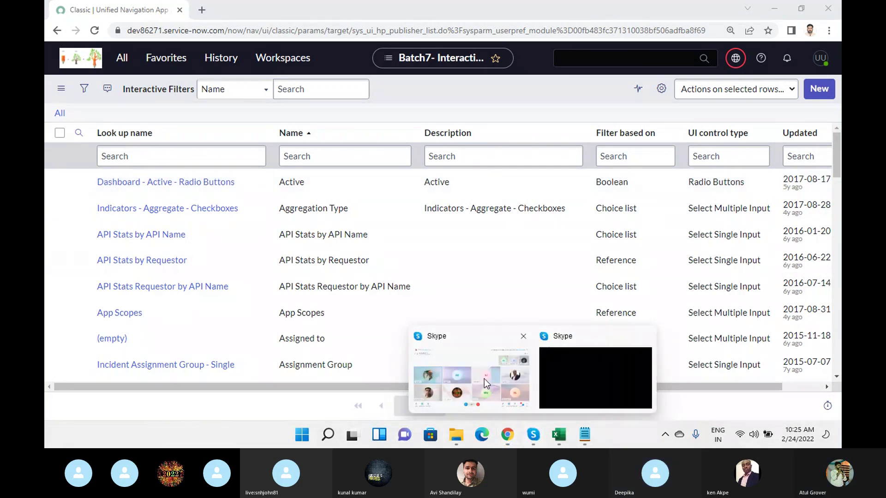
pyautogui.click(510, 405)
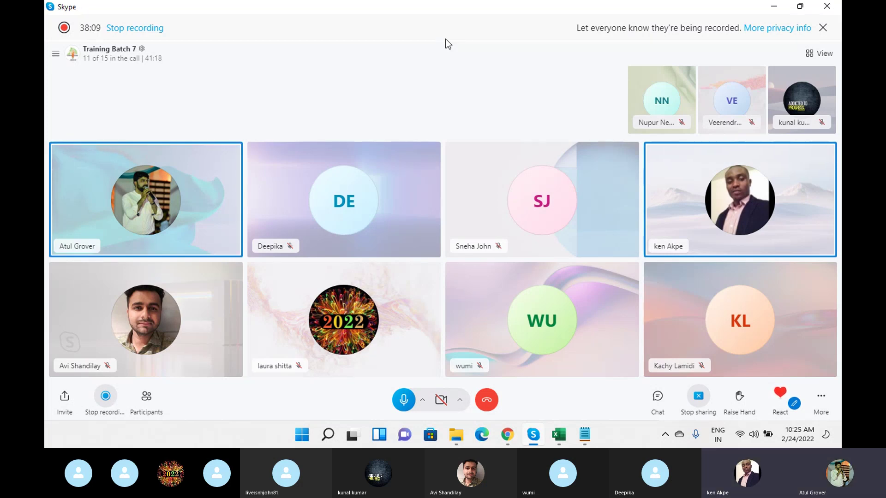
pyautogui.click(508, 434)
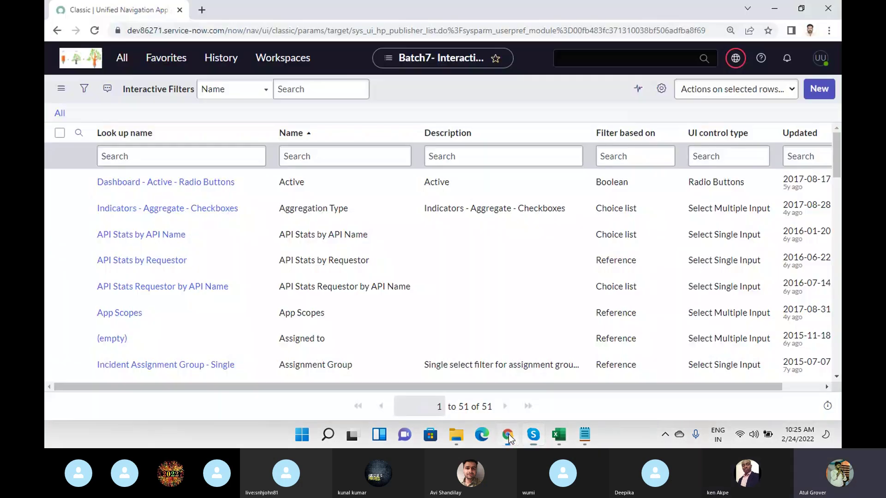
# - Log out of the ServiceNow instance and log back in with the prefilled credentials
pyautogui.click(821, 60)
pyautogui.click(701, 246)
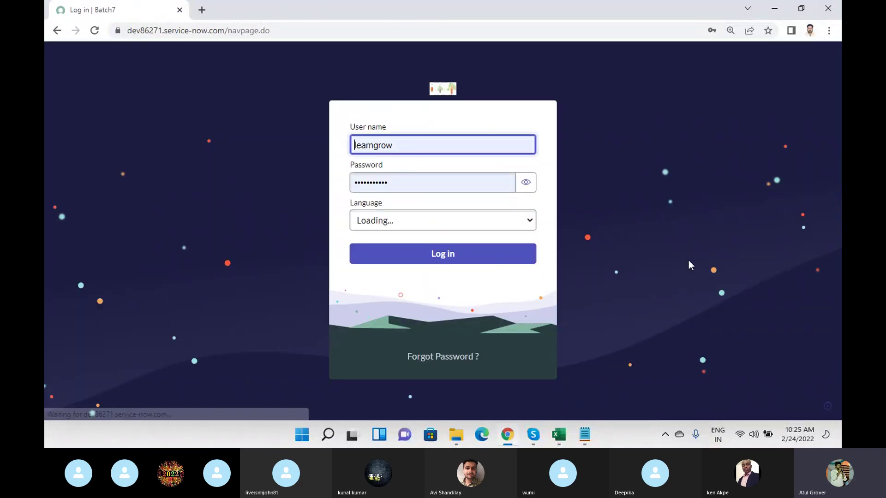
pyautogui.click(454, 256)
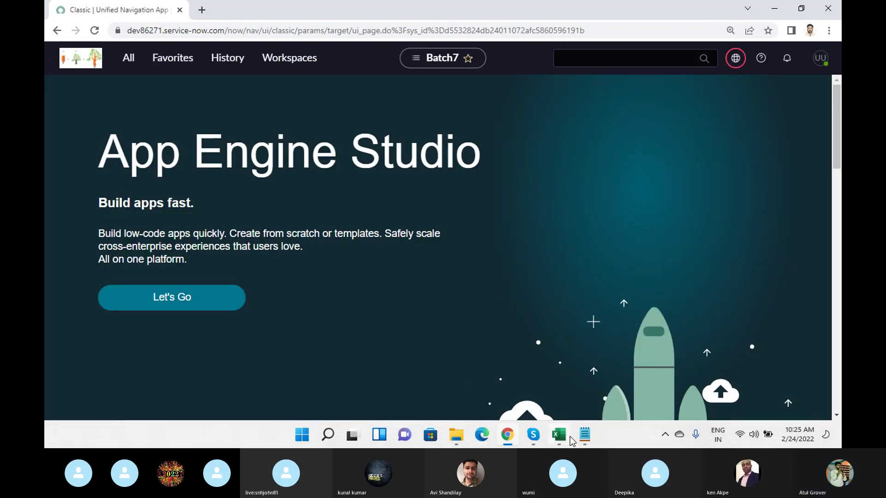
# - Switch to Notepad, clear the existing note and enter the heading "PA -->" on the first line
pyautogui.click(589, 436)
pyautogui.click(398, 258)
pyautogui.hotkey('ctrl', 'a')
pyautogui.press('Delete')
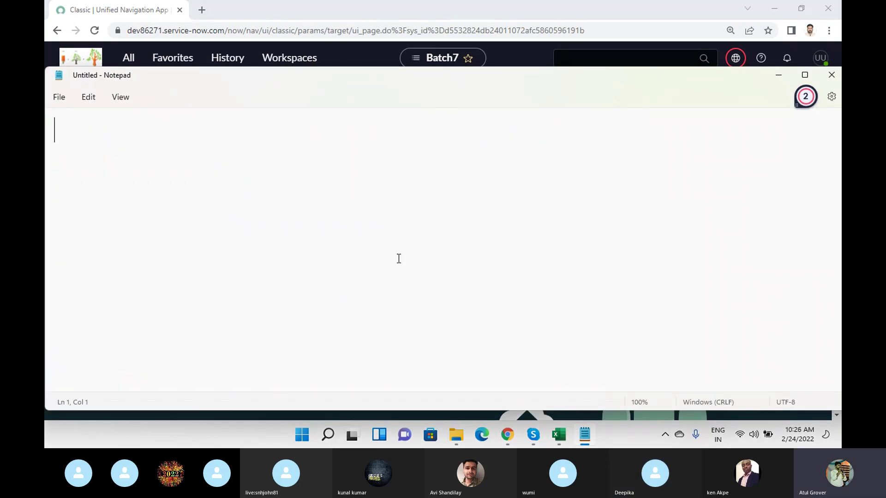
pyautogui.write('PA -->')
pyautogui.press('Return')
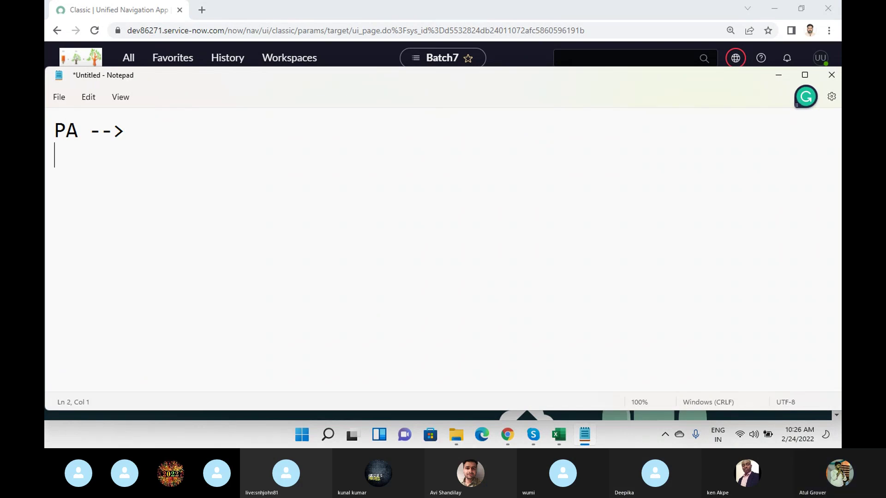
# - Write "Standard Report --> BAr - Chart - Graph - Pie - Dnuts" on the second line of the note
pyautogui.write('Standr')
pyautogui.press('BackSpace')
pyautogui.write('ard Report -->')
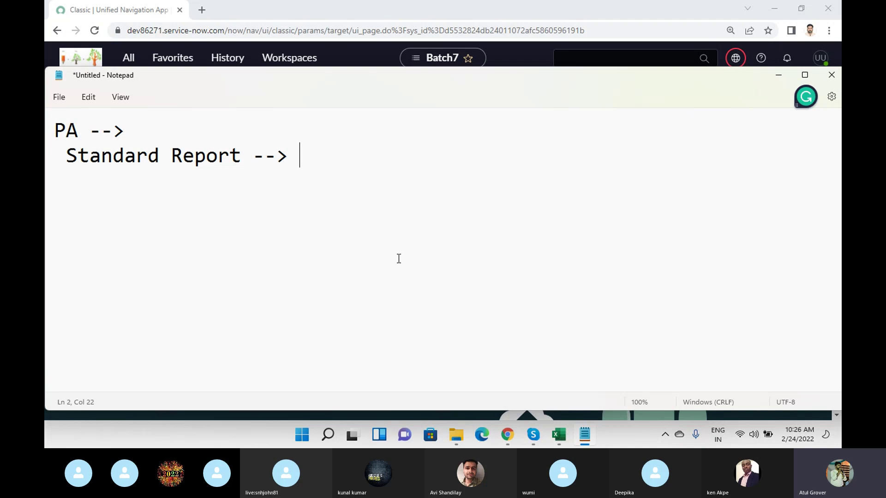
pyautogui.write('BAr - Chart -')
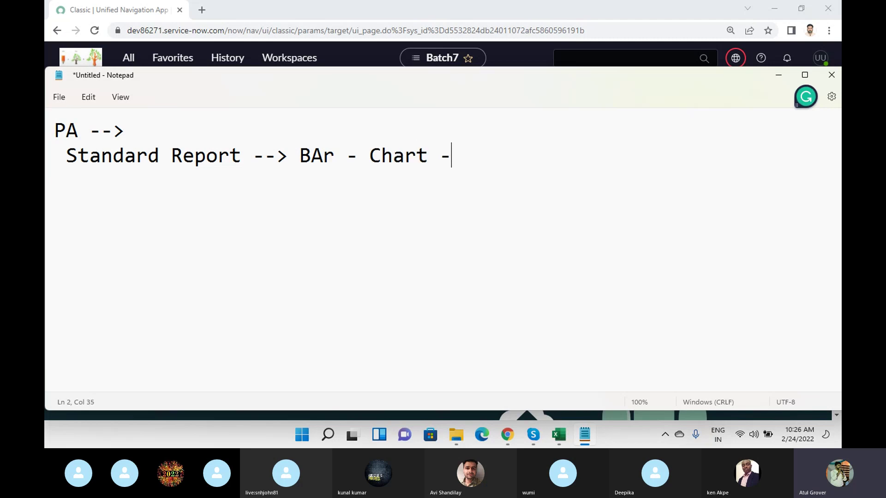
pyautogui.write(' Graph - Pi-')
pyautogui.press('BackSpace')
pyautogui.press('BackSpace')
pyautogui.write('e - Dno')
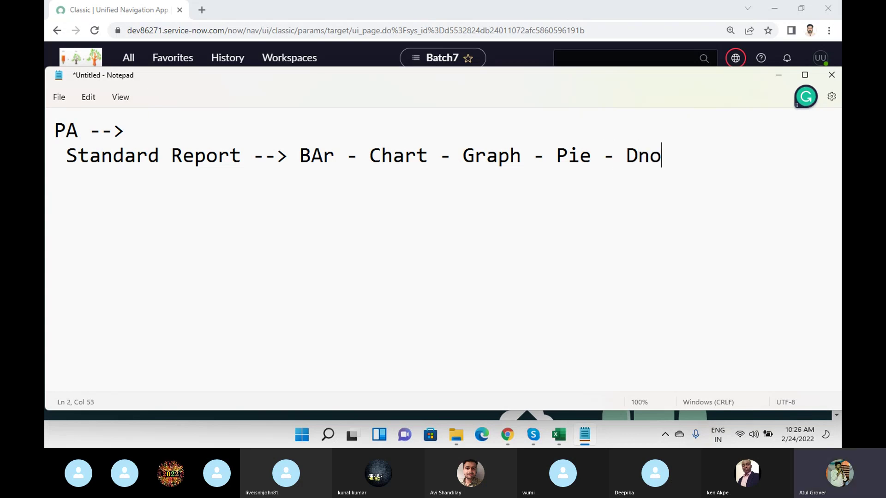
pyautogui.press('BackSpace')
pyautogui.write('uts')
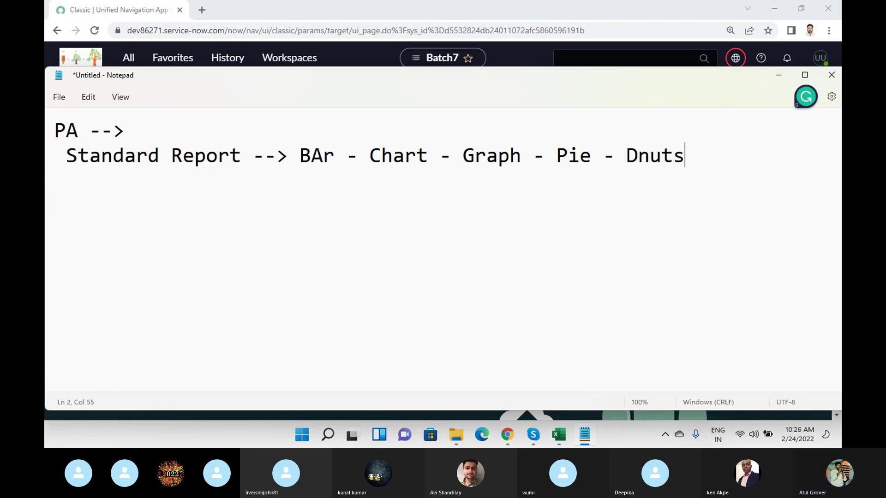
# - Add a third line reading "Data in the above wheree no Calavution Avg Suym Count"
pyautogui.press('Return')
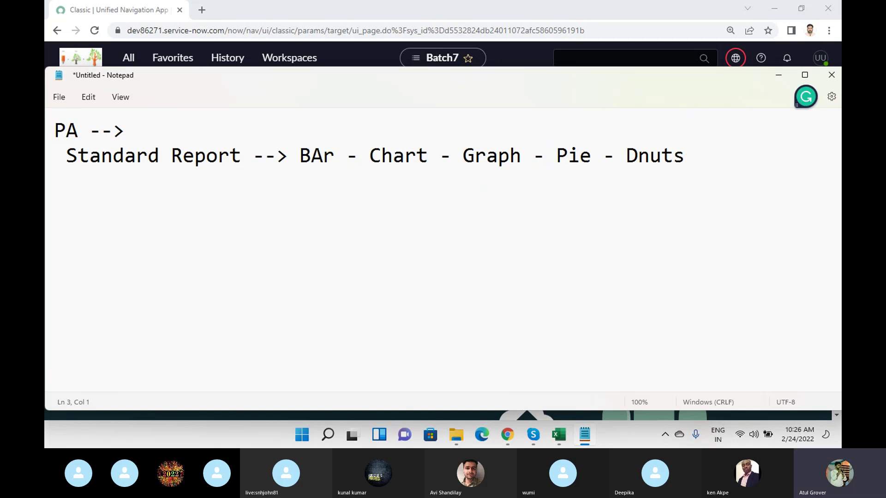
pyautogui.press('BackSpace')
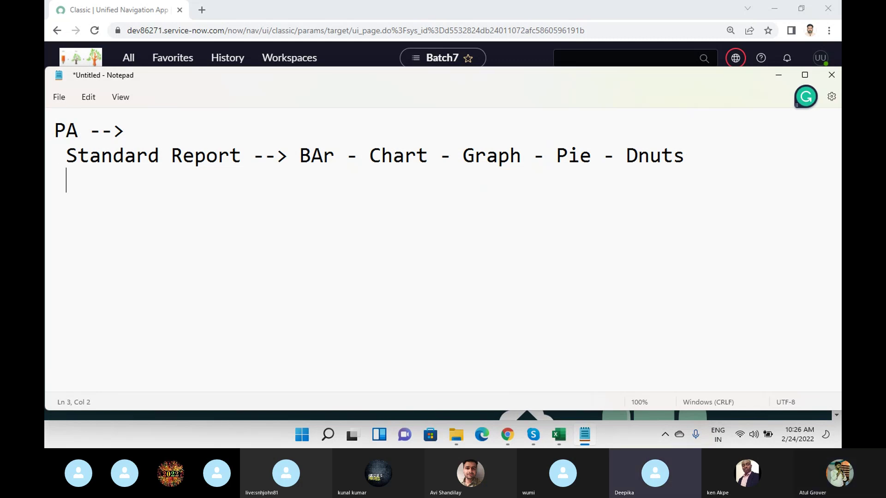
pyautogui.write('Data in thes')
pyautogui.press('BackSpace')
pyautogui.write('above  ')
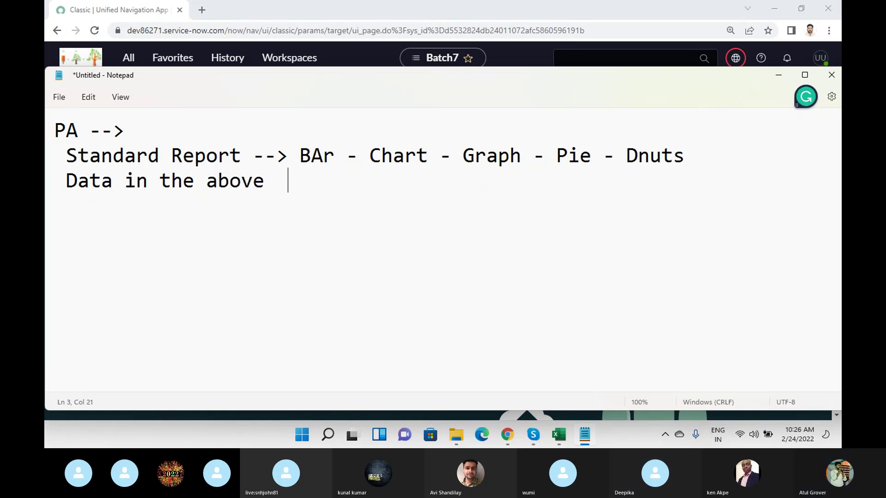
pyautogui.write('wheree no Calavution  Avg Suym Count')
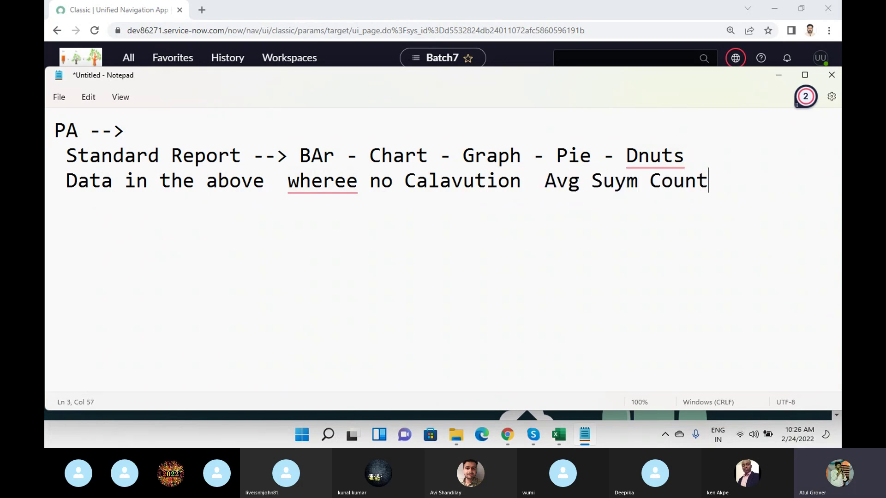
# - Add the lines "%" and "A - b %" below the Data line
pyautogui.press('Return')
pyautogui.write('%')
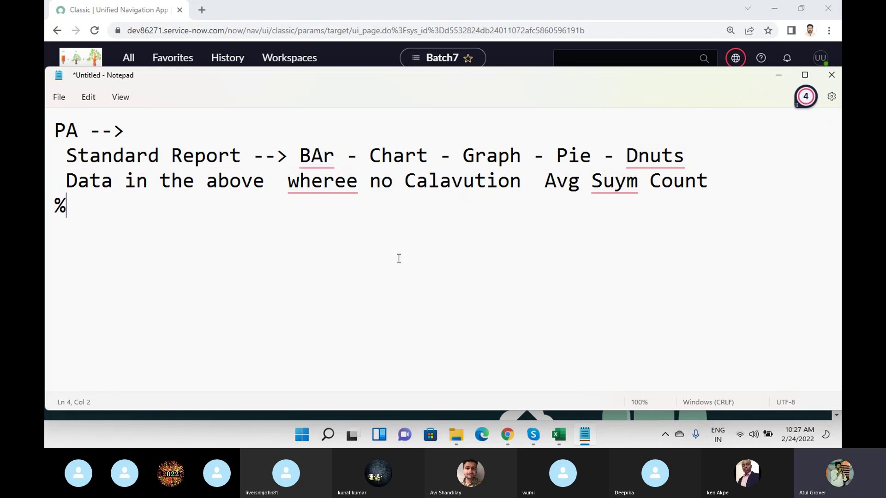
pyautogui.press('Return')
pyautogui.write('A - b')
pyautogui.write('%')
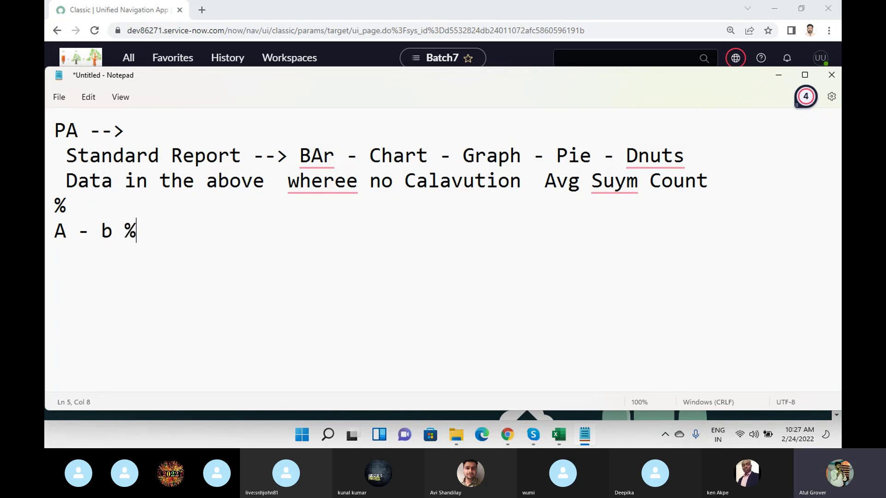
# - Add the state flow line "New --> Assess --> Auth --> Sch" at the end of the note
pyautogui.press('Return')
pyautogui.write('New --> ')
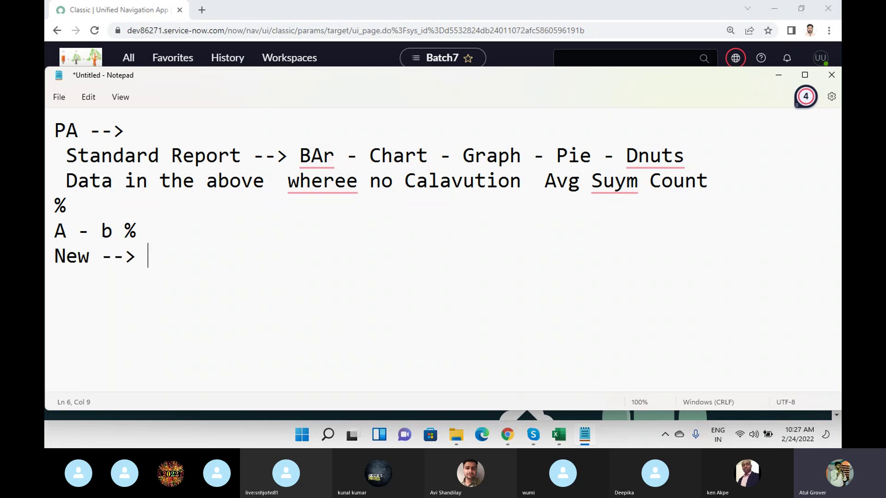
pyautogui.write('Assess ')
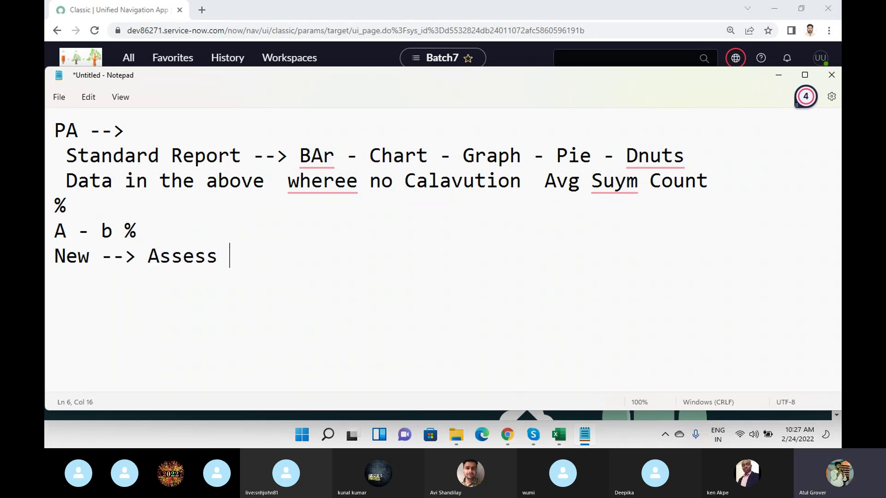
pyautogui.write('--> Auth ')
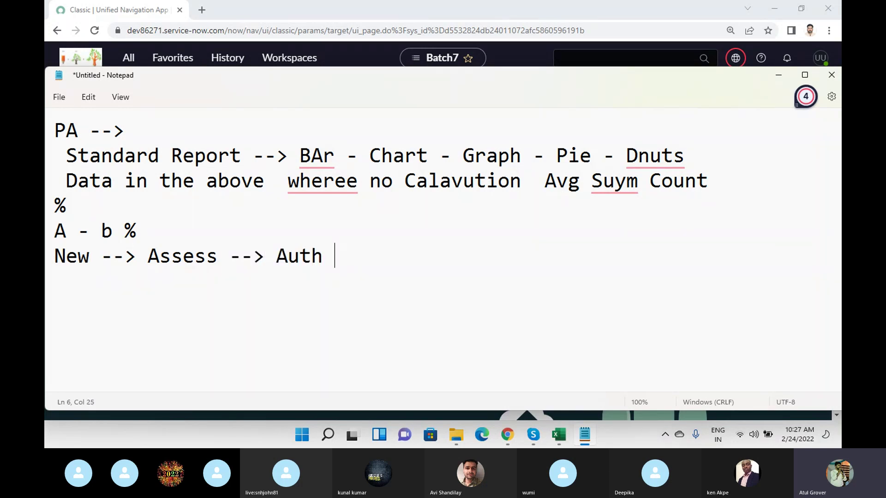
pyautogui.write('--> ')
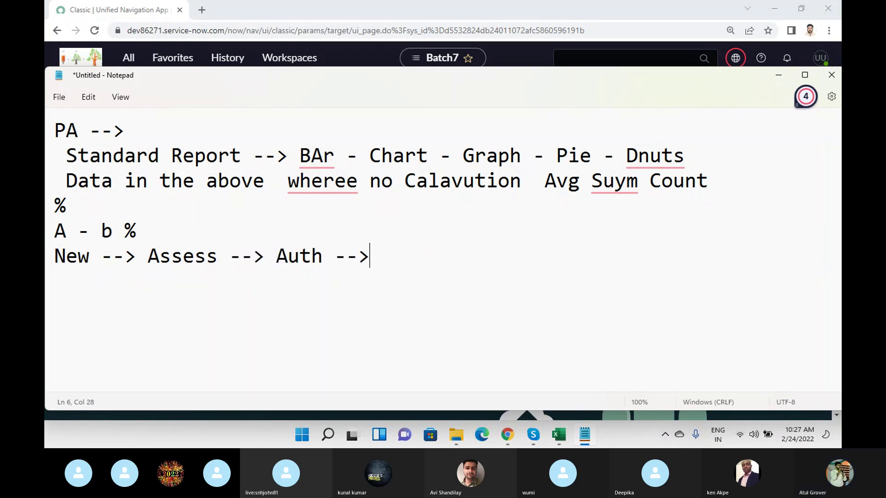
pyautogui.write('Sch')
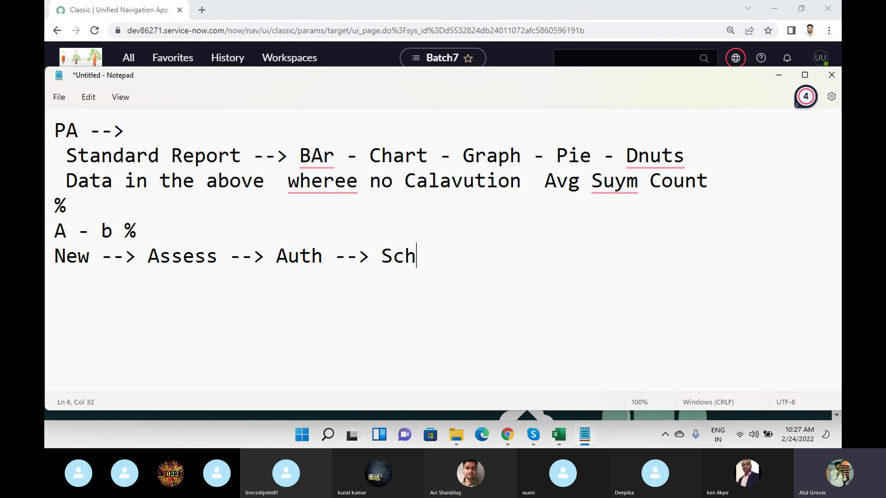
# - Correct the spelling of "Dnuts" to "Donuts" in the Standard Report line
pyautogui.moveTo(450, 255); pyautogui.dragTo(47, 208)
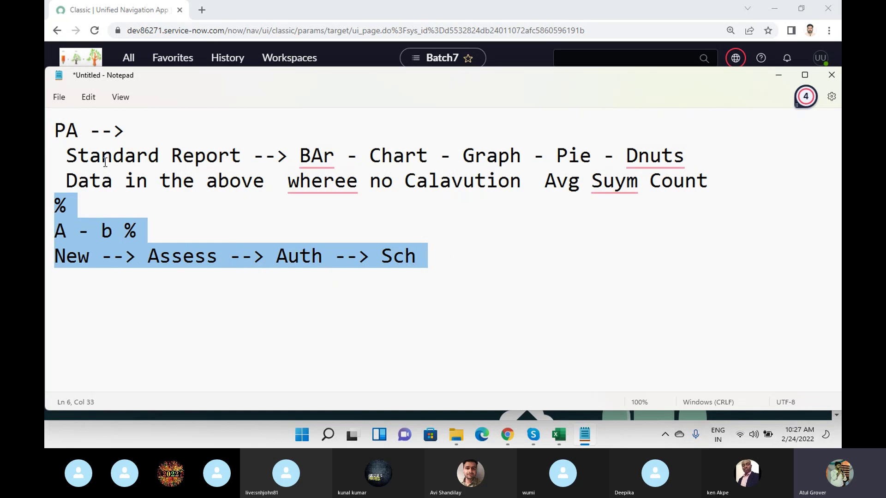
pyautogui.moveTo(66, 155); pyautogui.dragTo(685, 154)
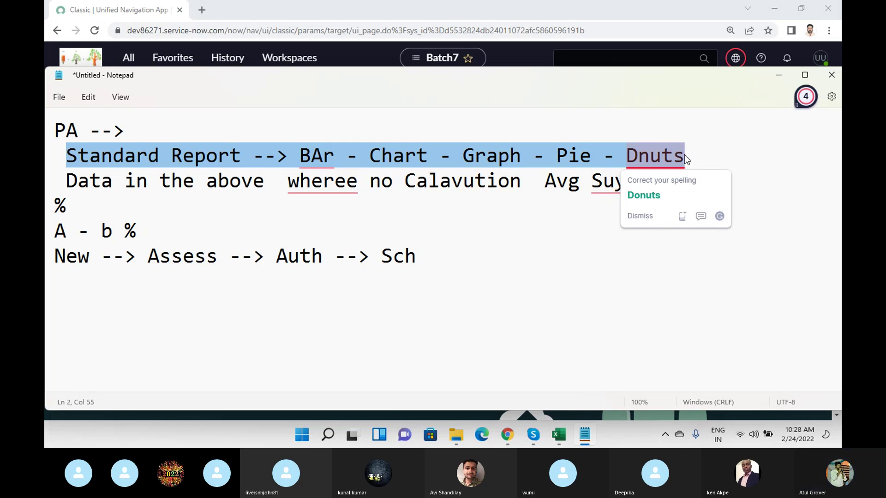
pyautogui.click(665, 192)
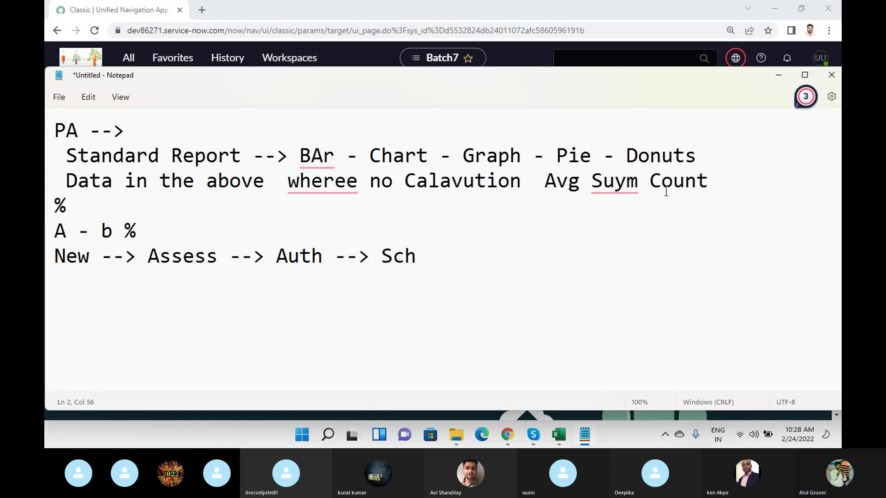
# - Highlight the Standard Report and Data lines in the note, and the lines from "%" to the state flow
pyautogui.rightClick(613, 182)
pyautogui.moveTo(436, 260); pyautogui.dragTo(51, 200)
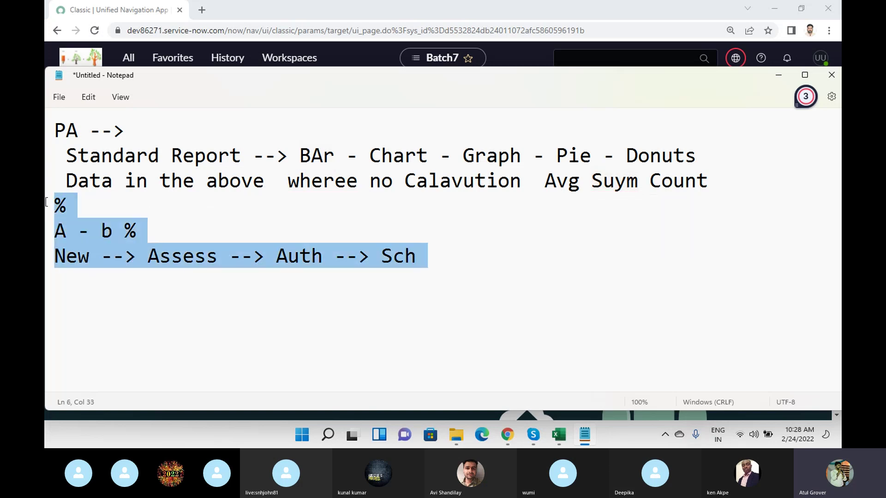
pyautogui.moveTo(66, 156); pyautogui.dragTo(712, 176)
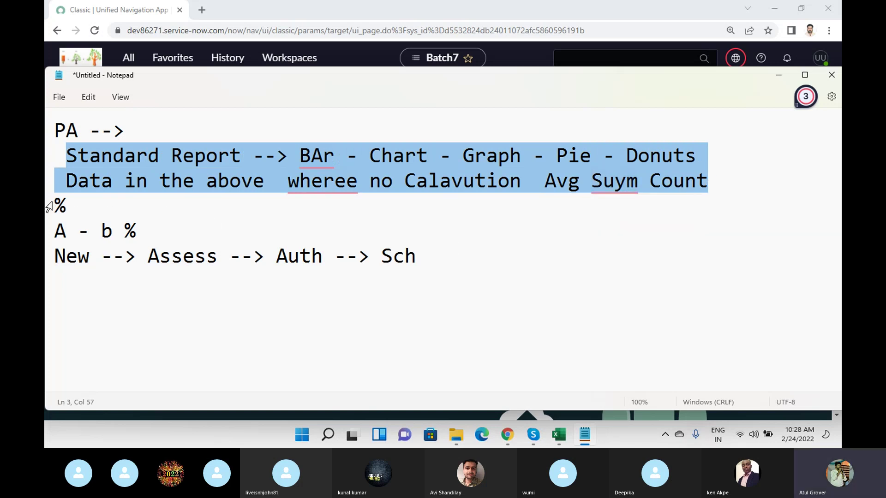
pyautogui.moveTo(57, 205); pyautogui.dragTo(428, 253)
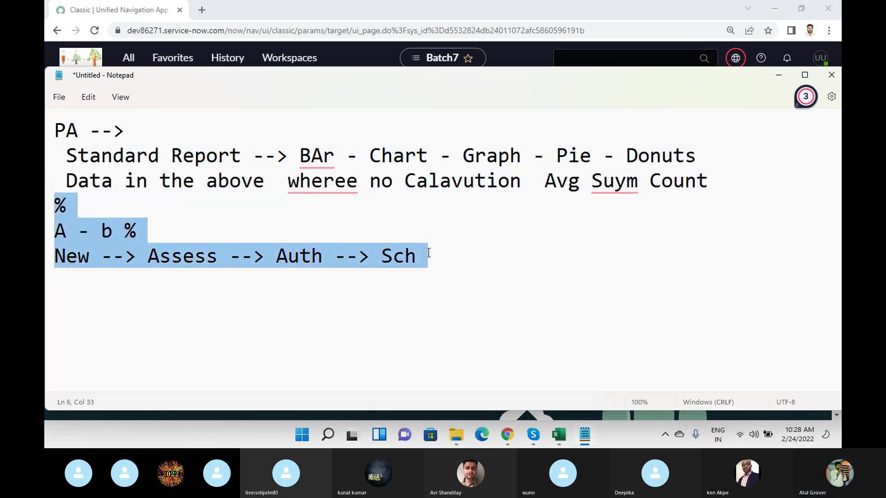
pyautogui.click(78, 201)
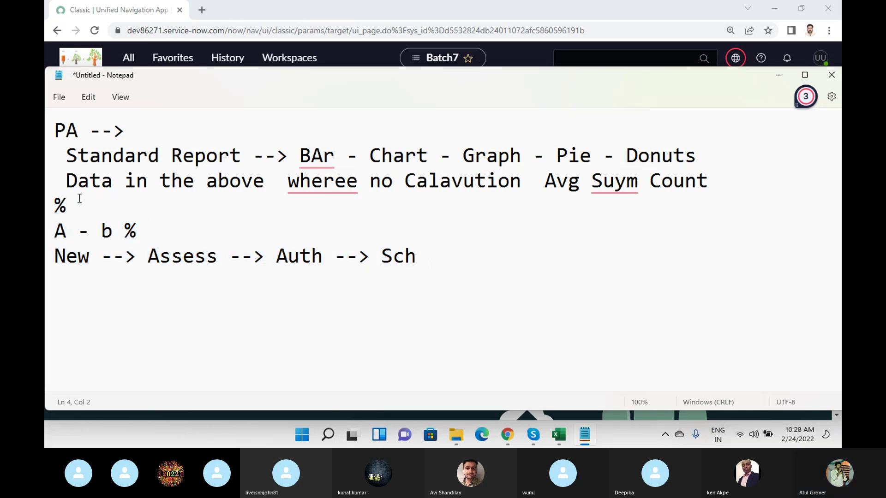
# - Leave a blank line below the state flow line and start a new line with "PA -"
pyautogui.click(421, 255)
pyautogui.press('Return')
pyautogui.press('Return')
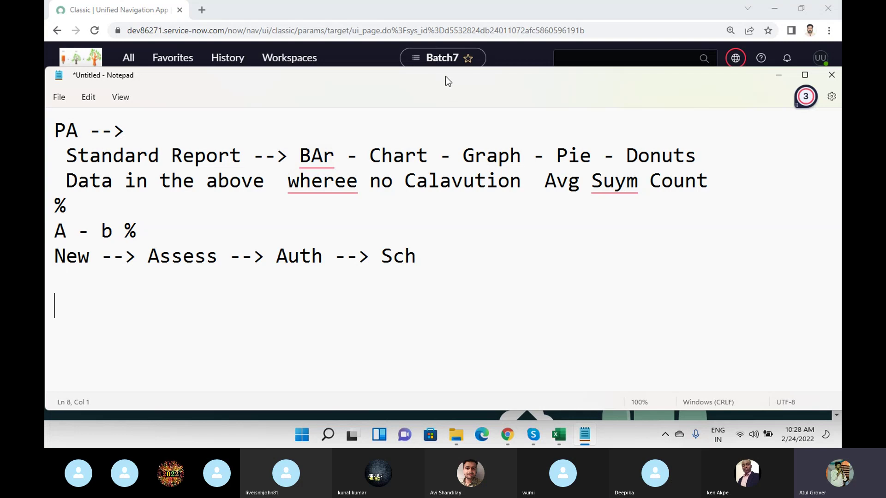
pyautogui.moveTo(445, 76); pyautogui.dragTo(444, 84)
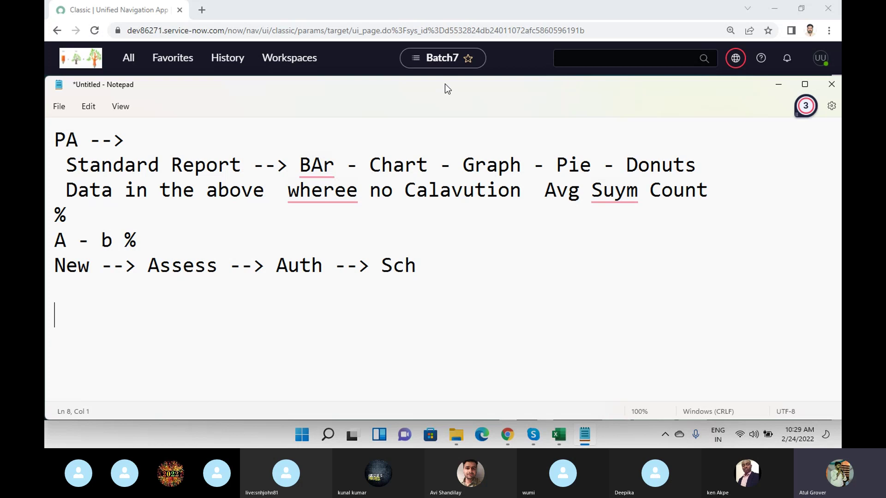
pyautogui.write('PA -')
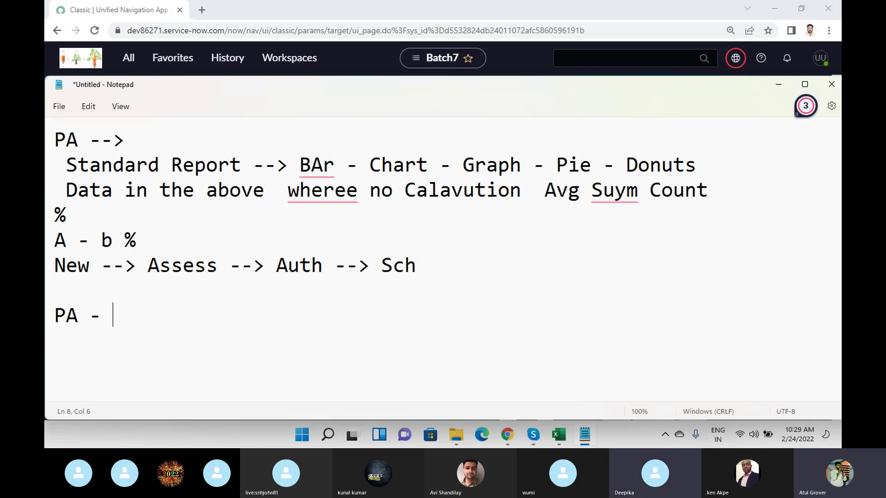
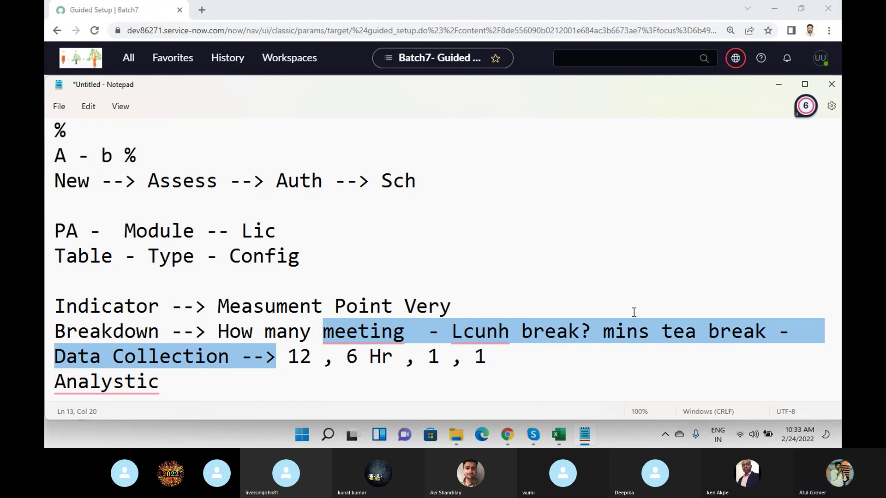
# - Add "50%" after "Analystic" on the last line and highlight the Indicator, Breakdown and Data Collection lines
pyautogui.click(255, 383)
pyautogui.write('50%')
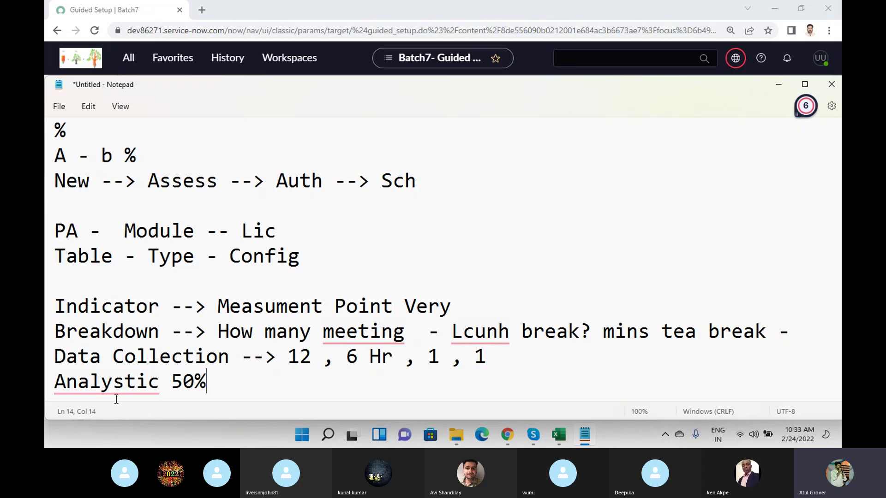
pyautogui.doubleClick(188, 381)
pyautogui.moveTo(505, 360); pyautogui.dragTo(49, 310)
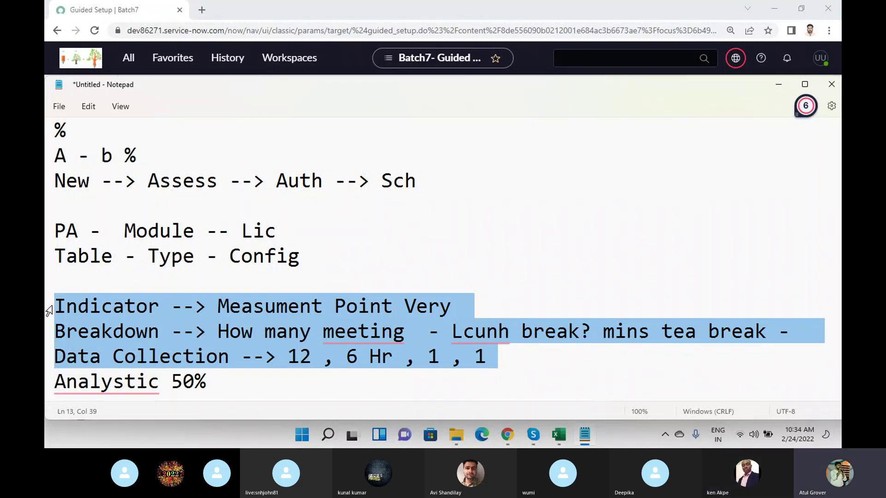
# - Switch to Chrome and review the Guided Setup component descriptions from Indicators to Dashboards
pyautogui.hotkey('alt', 'Tab')
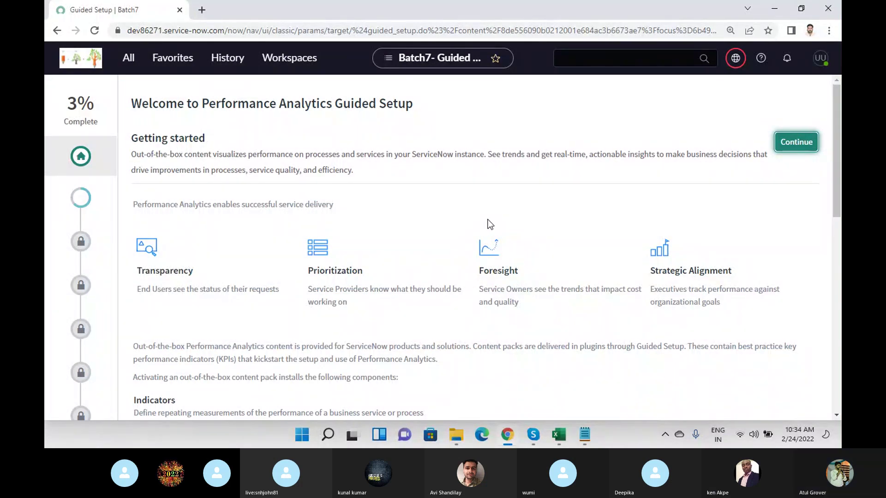
pyautogui.scroll(-4, 490, 224)
pyautogui.scroll(-4, 489, 224)
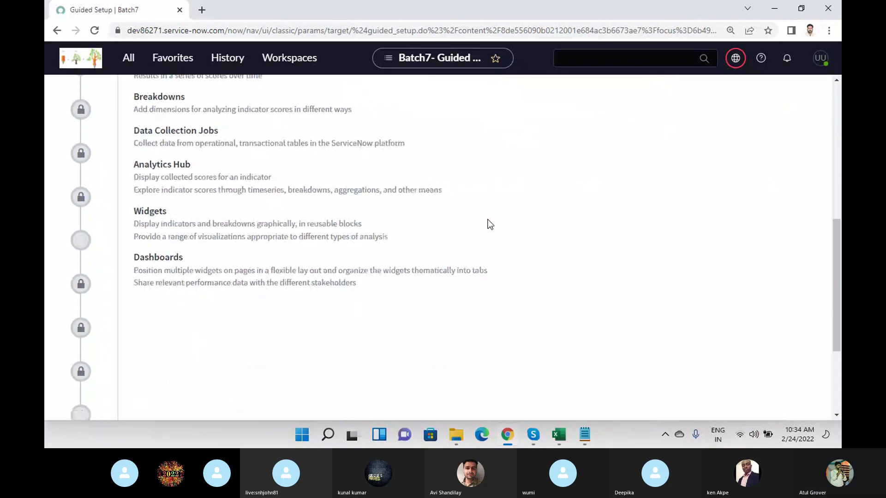
pyautogui.doubleClick(148, 211)
pyautogui.doubleClick(151, 258)
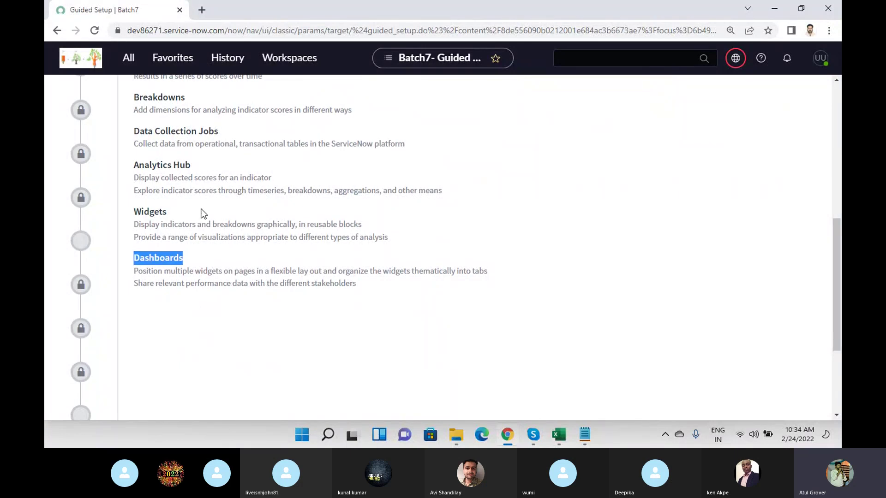
pyautogui.scroll(3, 203, 213)
pyautogui.moveTo(204, 280); pyautogui.dragTo(130, 170)
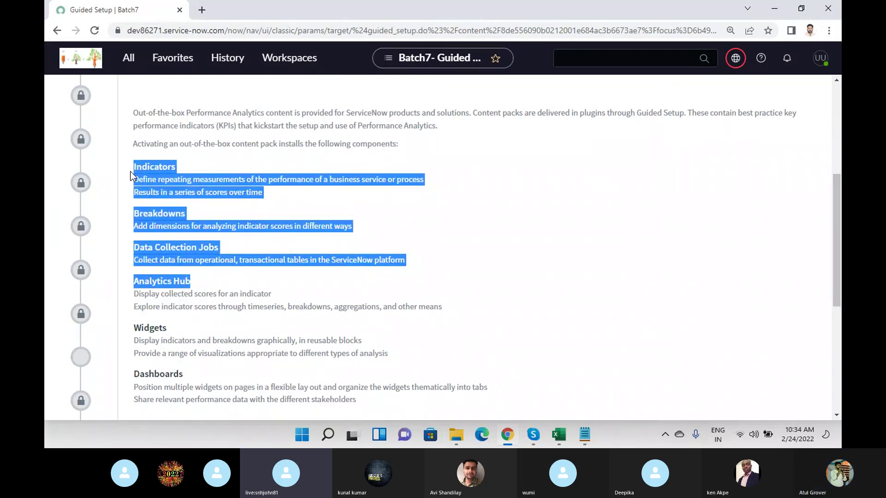
# - Switch to the Skype call and try to stop sharing the screen
pyautogui.hotkey('alt', 'Tab')
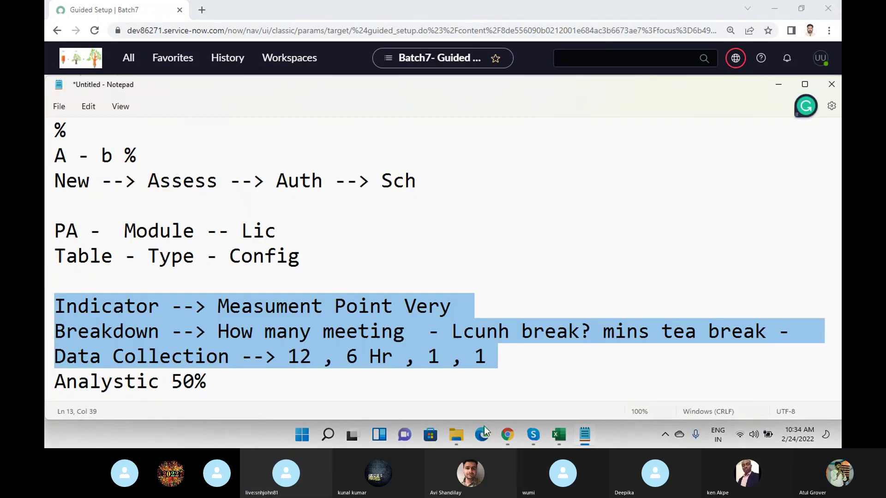
pyautogui.moveTo(527, 435)
pyautogui.click(473, 373)
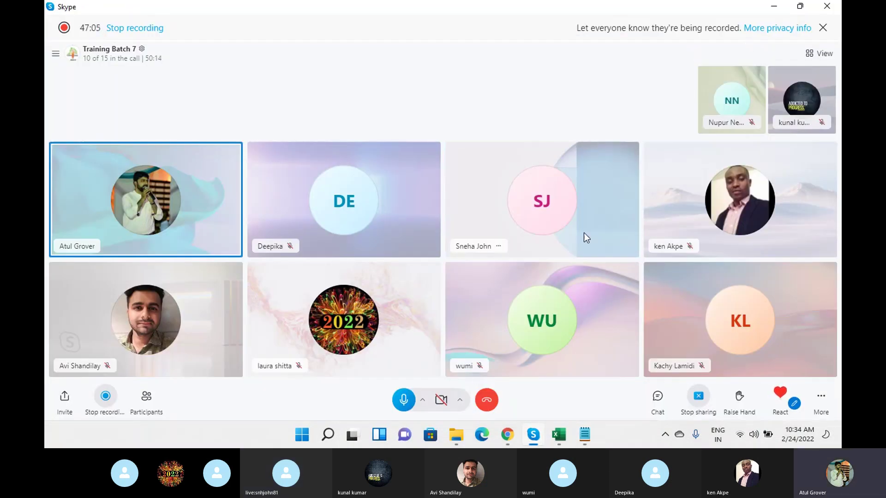
pyautogui.click(701, 397)
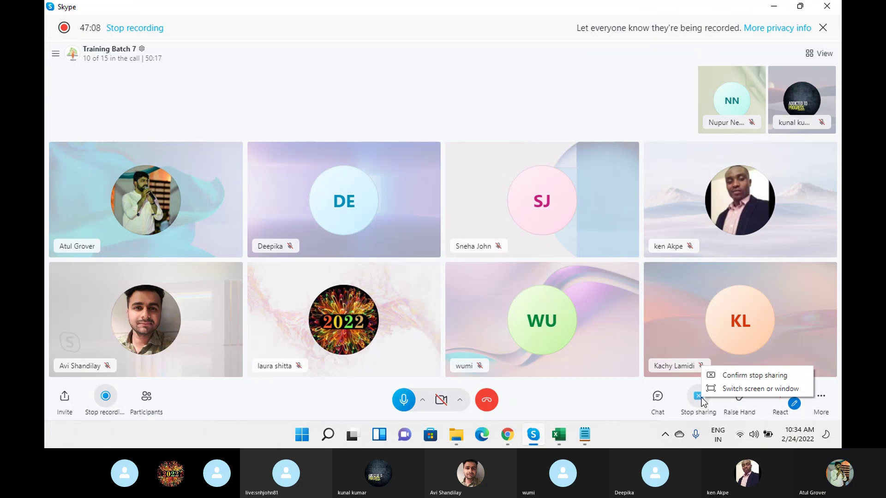
pyautogui.click(728, 376)
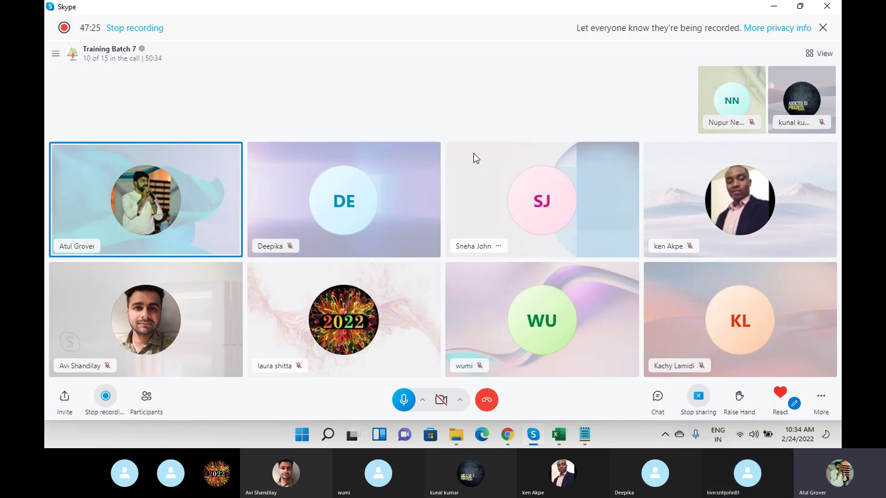
# - Return to the Guided Setup page in Chrome and highlight the components from Indicators to Analytics Hub
pyautogui.hotkey('alt', 'Tab')
pyautogui.hotkey('alt', 'Tab')
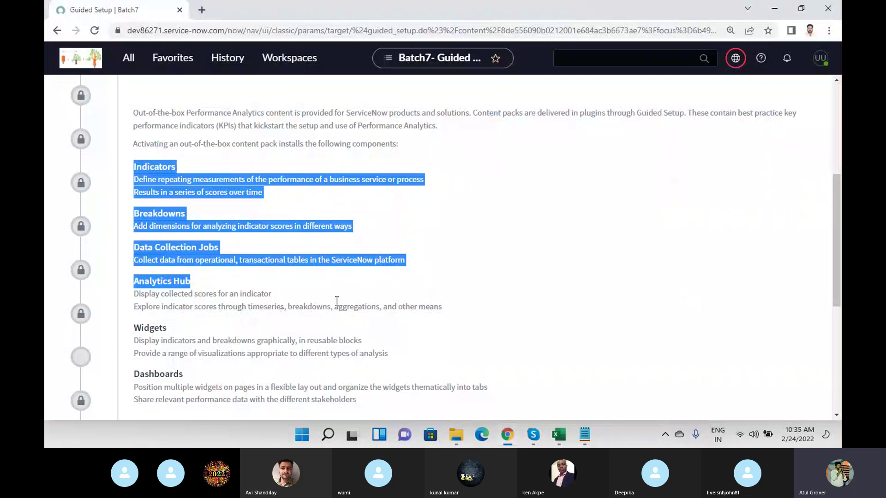
pyautogui.moveTo(200, 282); pyautogui.dragTo(128, 164)
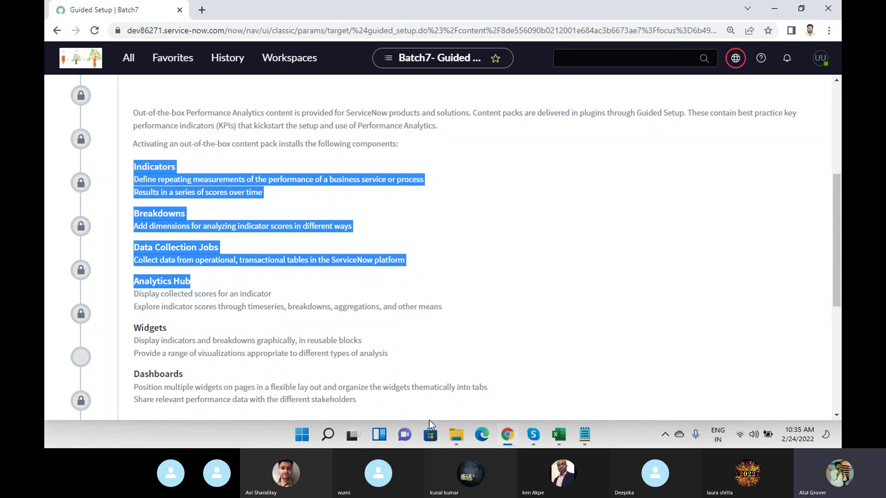
# - Switch to Notepad and go over the Indicator, Breakdown, Data Collection and Analystic lines by highlighting them in turn
pyautogui.click(593, 438)
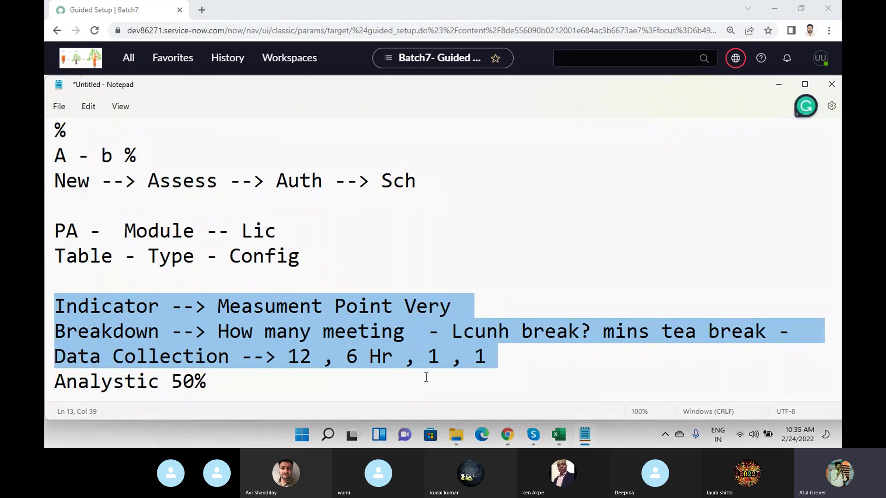
pyautogui.click(226, 310)
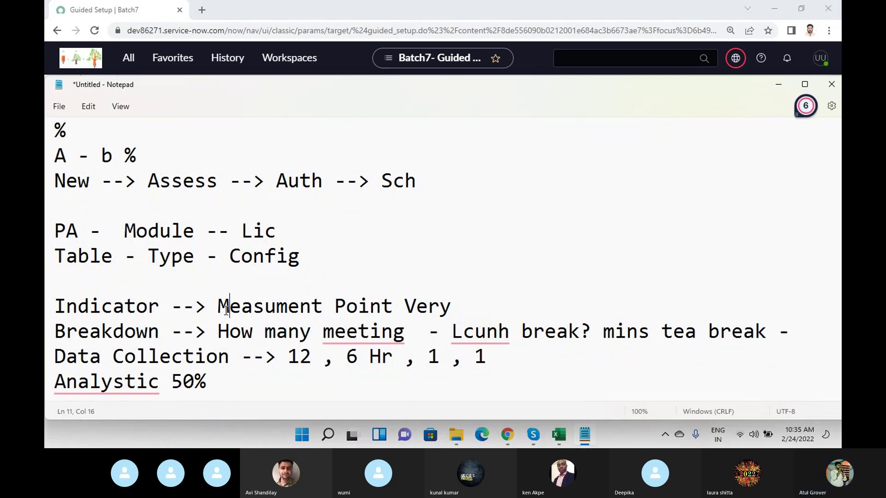
pyautogui.moveTo(213, 383); pyautogui.dragTo(196, 384)
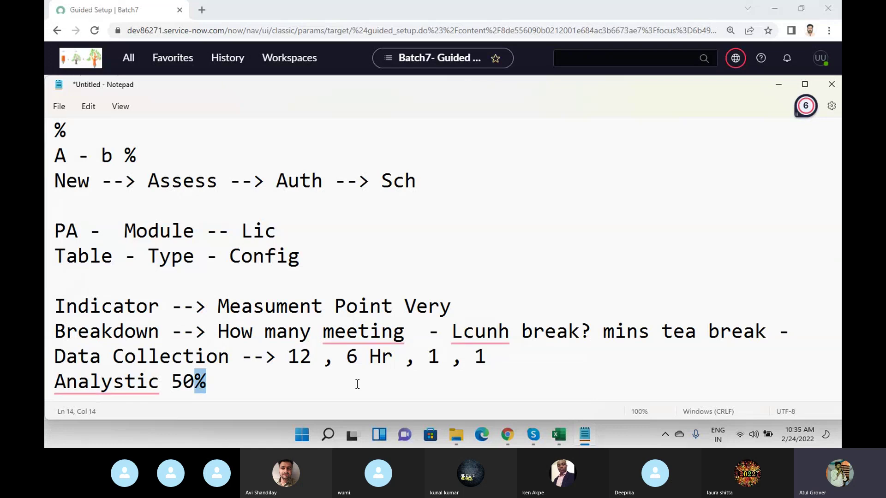
pyautogui.moveTo(500, 358); pyautogui.dragTo(279, 346)
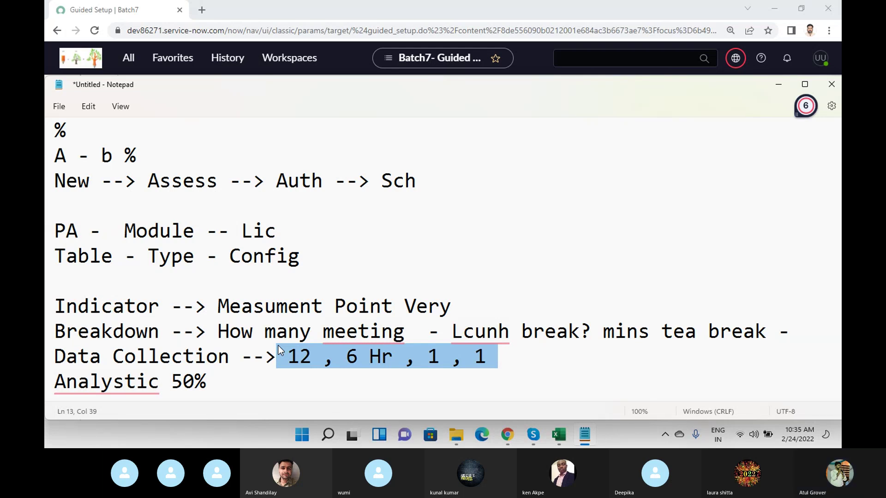
pyautogui.doubleClick(145, 308)
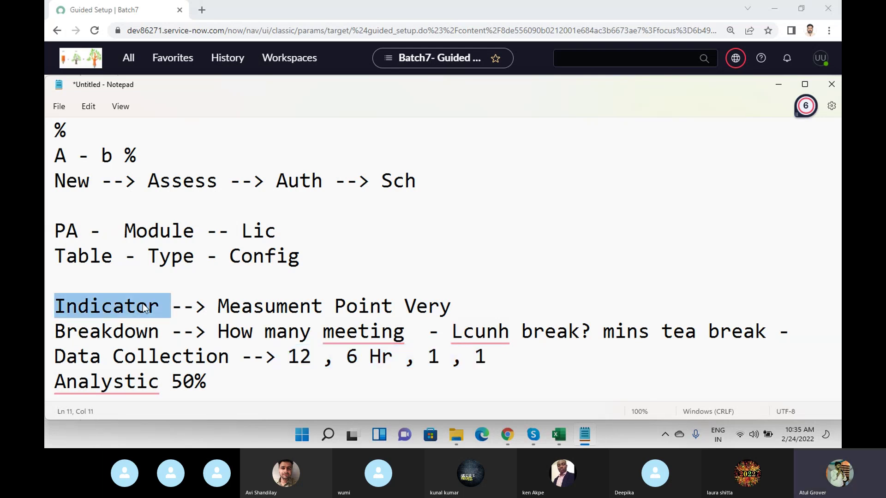
pyautogui.doubleClick(127, 334)
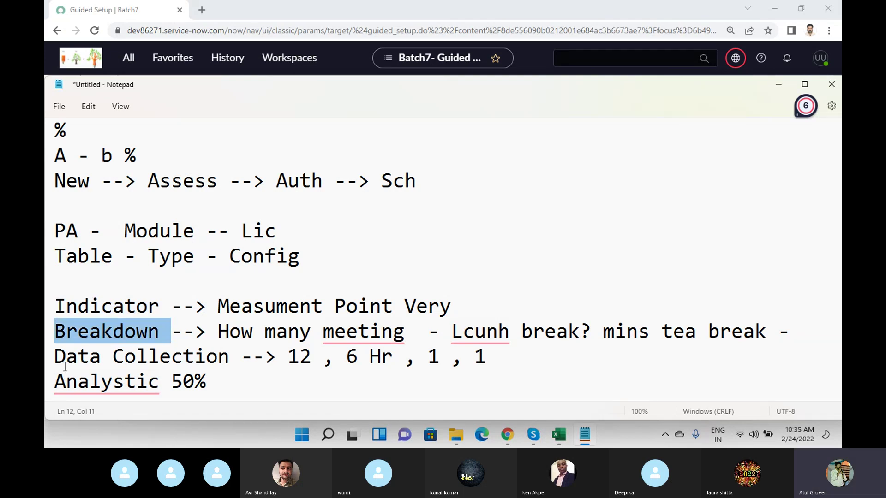
pyautogui.tripleClick(48, 358)
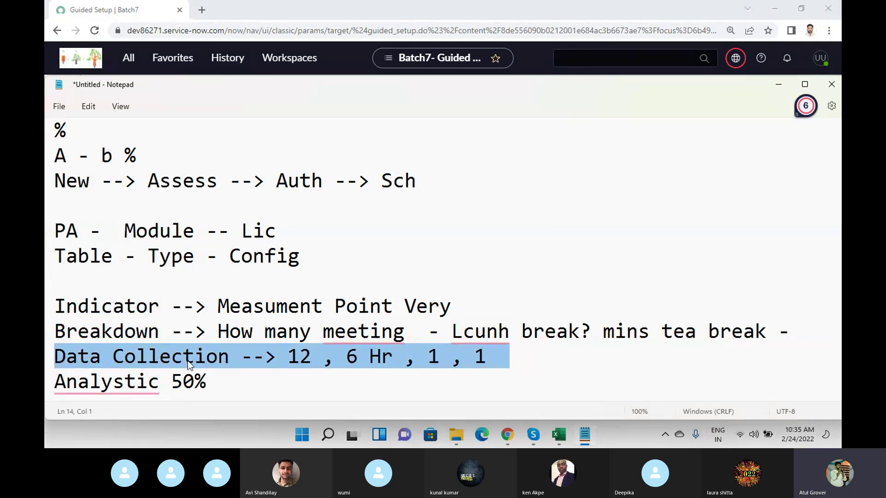
pyautogui.moveTo(535, 357); pyautogui.dragTo(84, 318)
pyautogui.moveTo(214, 384); pyautogui.dragTo(49, 388)
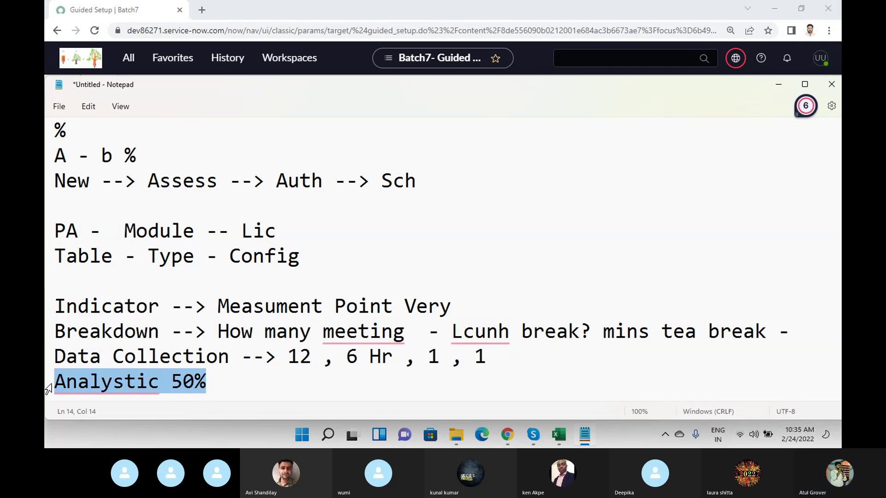
pyautogui.hotkey('alt', 'Tab')
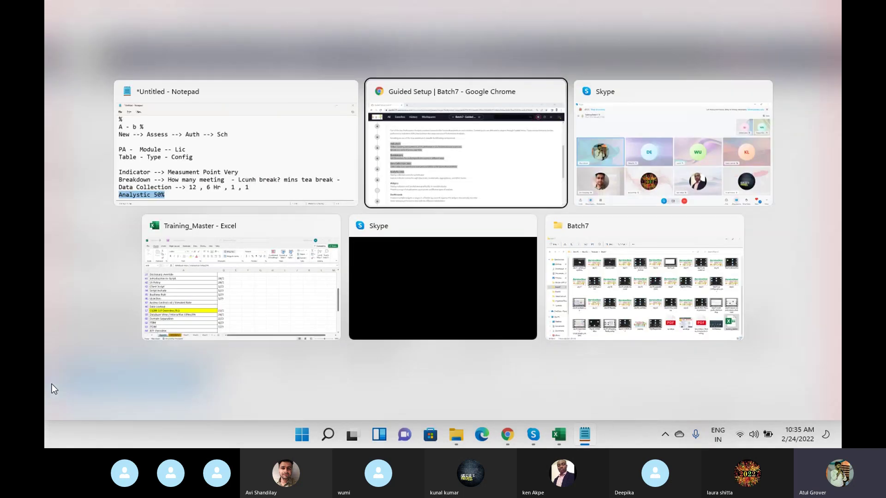
pyautogui.hotkey('alt', 'Tab')
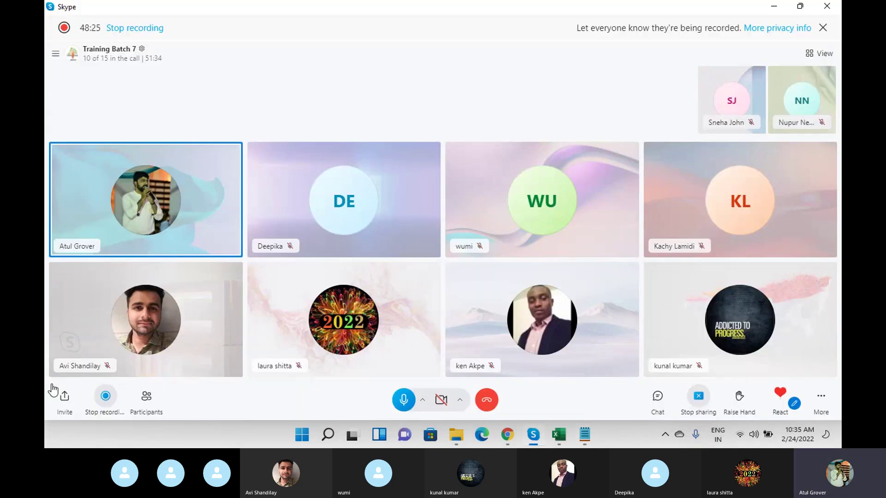
pyautogui.hotkey('alt', 'Tab')
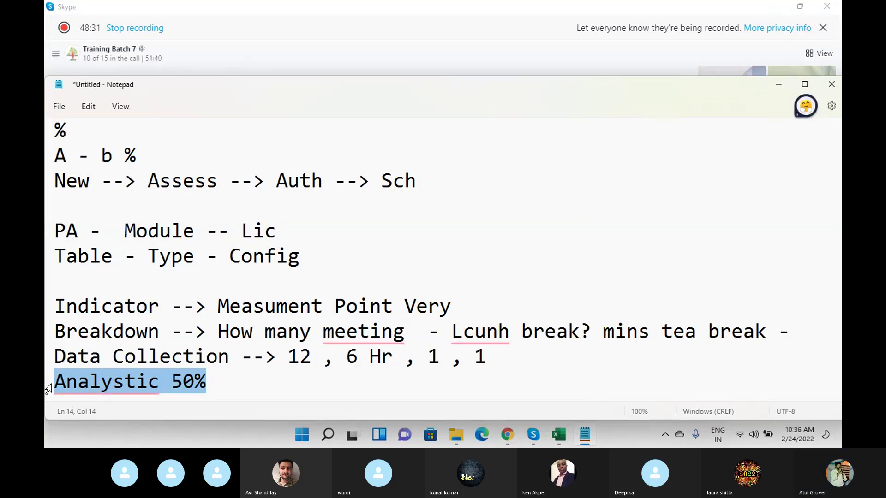
# - Switch to Chrome and continue from the Performance Analytics Guided Setup welcome page to the list of content packs
pyautogui.hotkey('alt', 'Tab')
pyautogui.hotkey('alt', 'Tab')
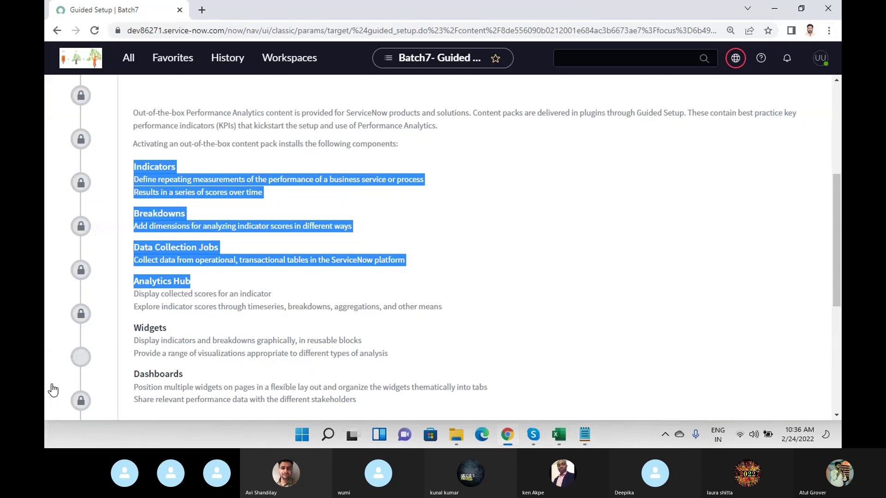
pyautogui.scroll(5, 369, 235)
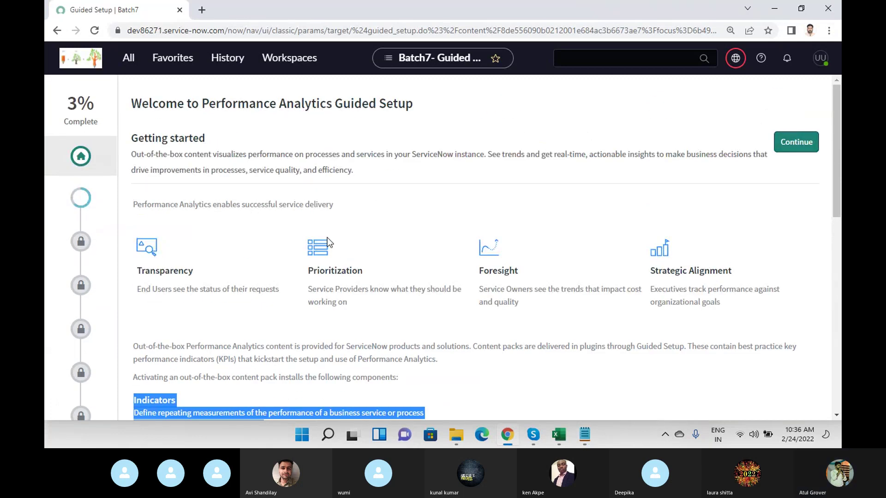
pyautogui.scroll(-4, 328, 242)
pyautogui.scroll(4, 348, 253)
pyautogui.click(795, 143)
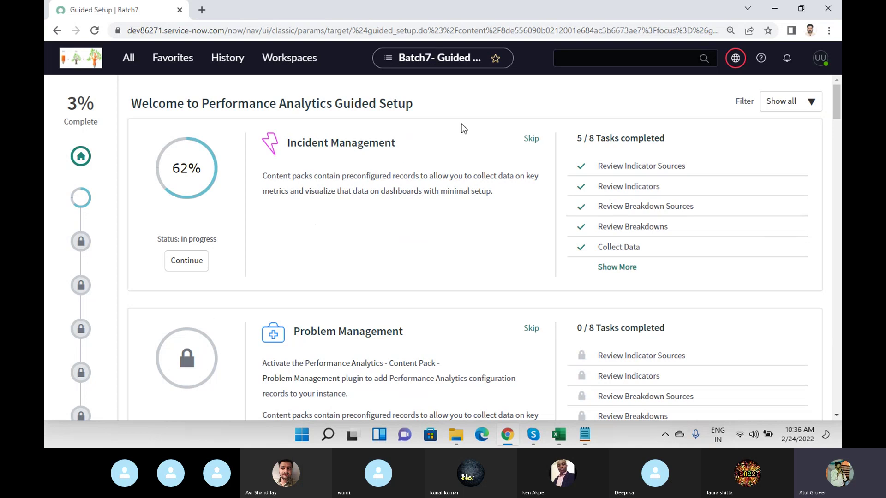
pyautogui.scroll(-1, 415, 254)
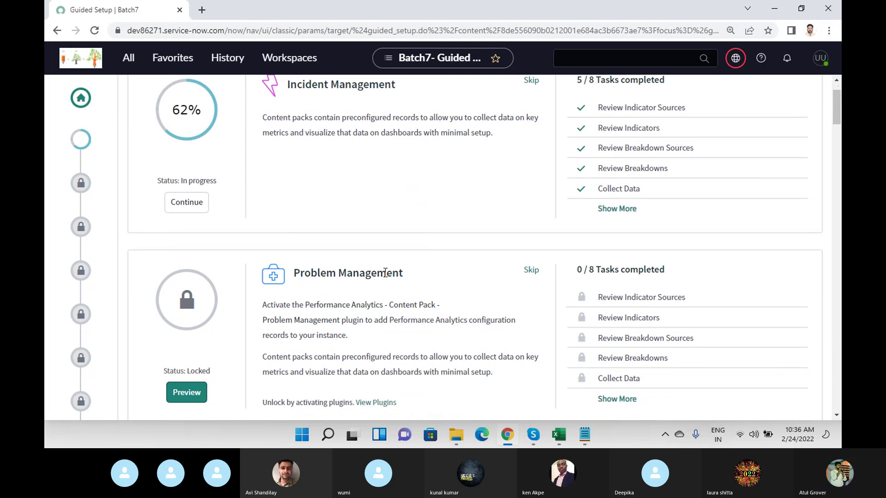
# - Preview the Problem Management content pack and activate its required plugin, Performance Analytics - Content Pack - Problem Management
pyautogui.click(186, 395)
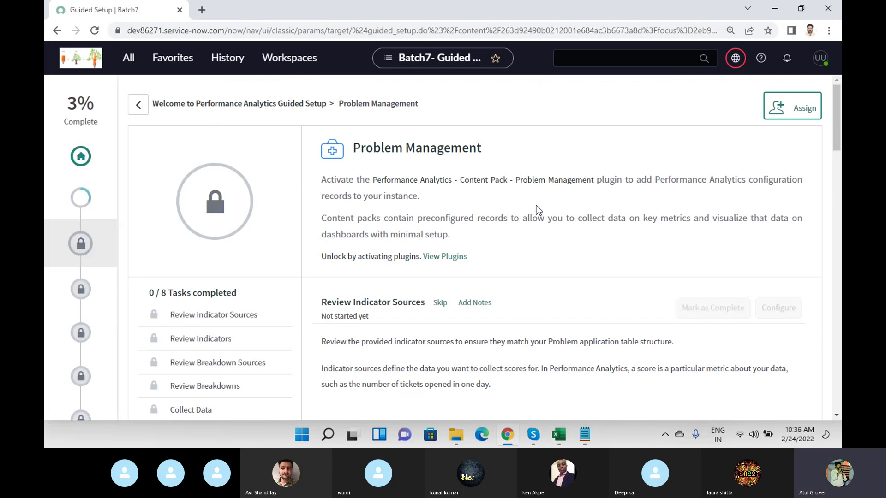
pyautogui.moveTo(359, 180); pyautogui.dragTo(778, 209)
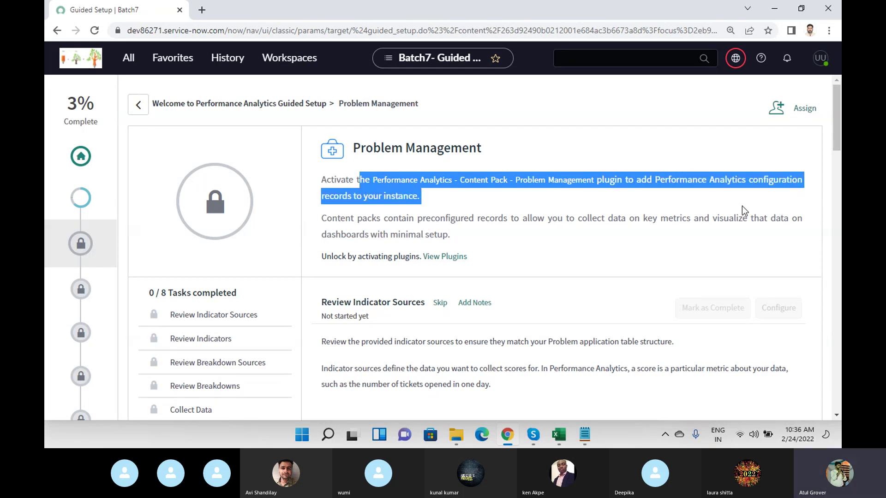
pyautogui.click(461, 261)
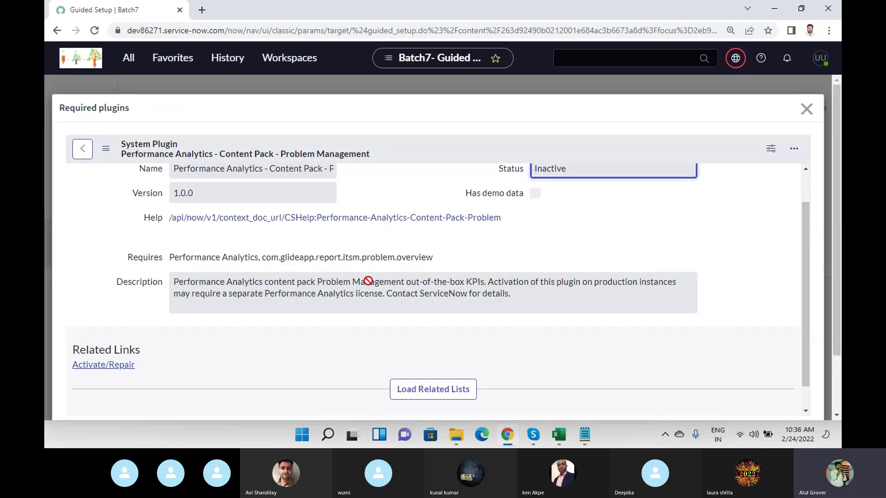
pyautogui.click(91, 366)
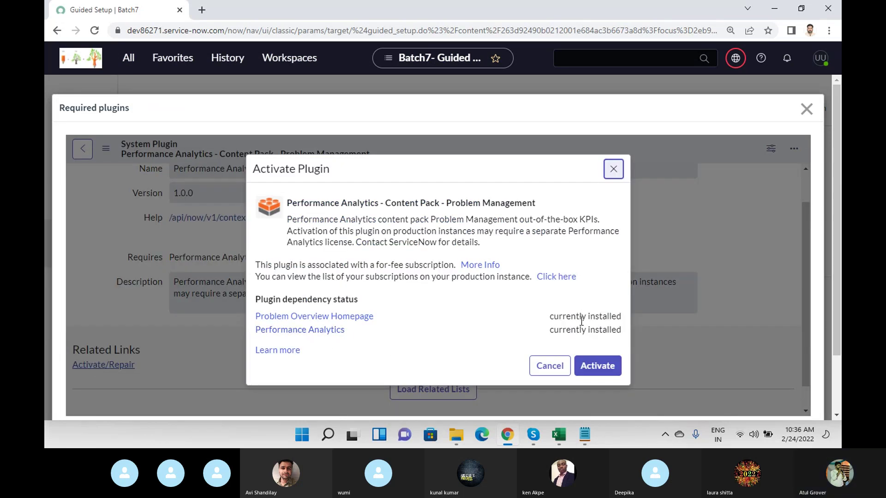
pyautogui.click(596, 367)
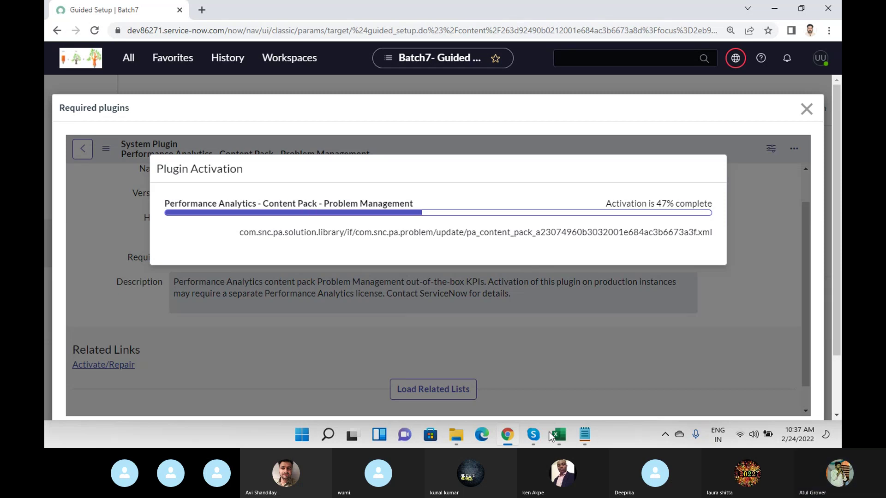
# - Switch to the Skype call to check on the participants, and return to the plugin activation in Chrome
pyautogui.moveTo(535, 439)
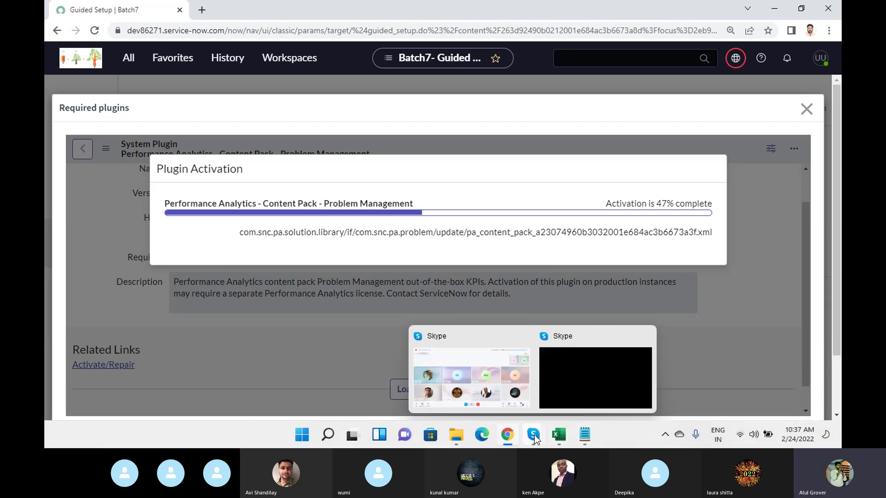
pyautogui.click(483, 370)
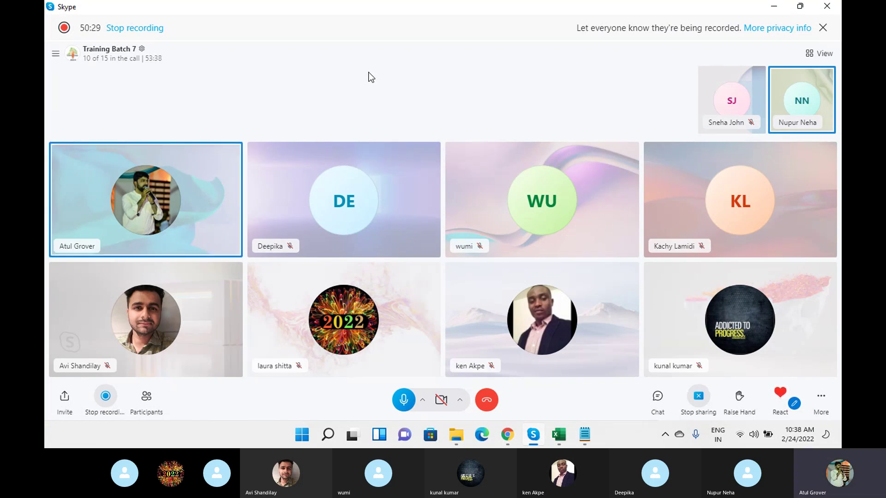
pyautogui.hotkey('alt', 'Tab')
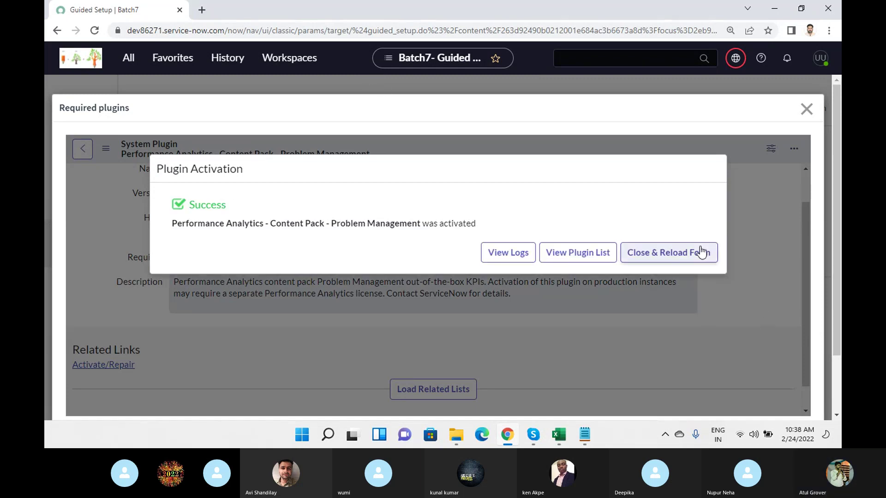
# - Close the plugin activation and get started with the Problem Management content pack from the Performance Analytics Guided Setup
pyautogui.click(675, 259)
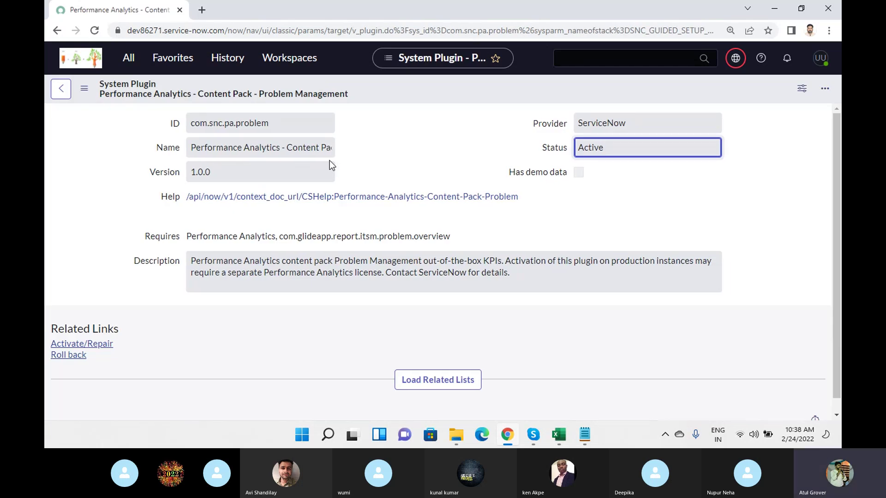
pyautogui.click(128, 58)
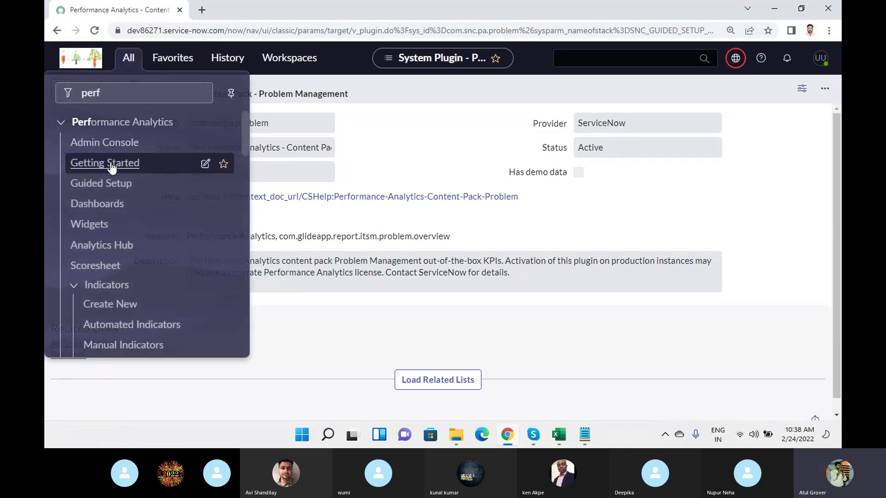
pyautogui.click(107, 182)
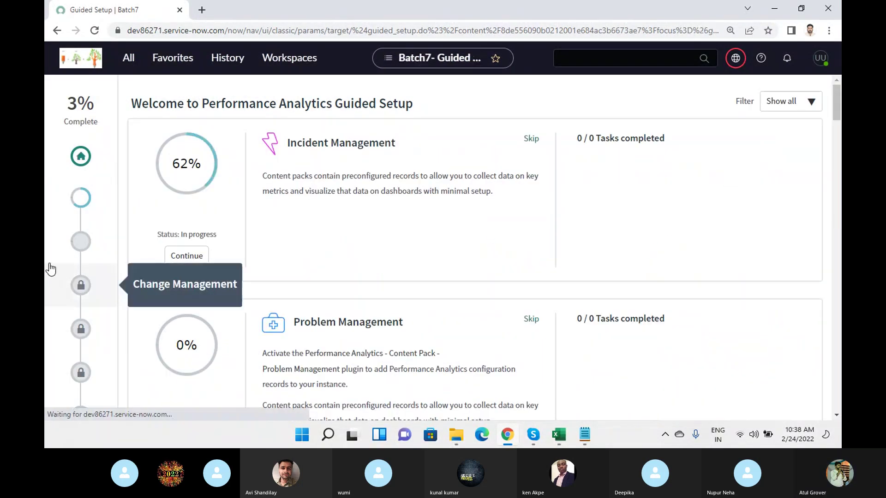
pyautogui.scroll(-2, 379, 260)
pyautogui.scroll(-1, 379, 261)
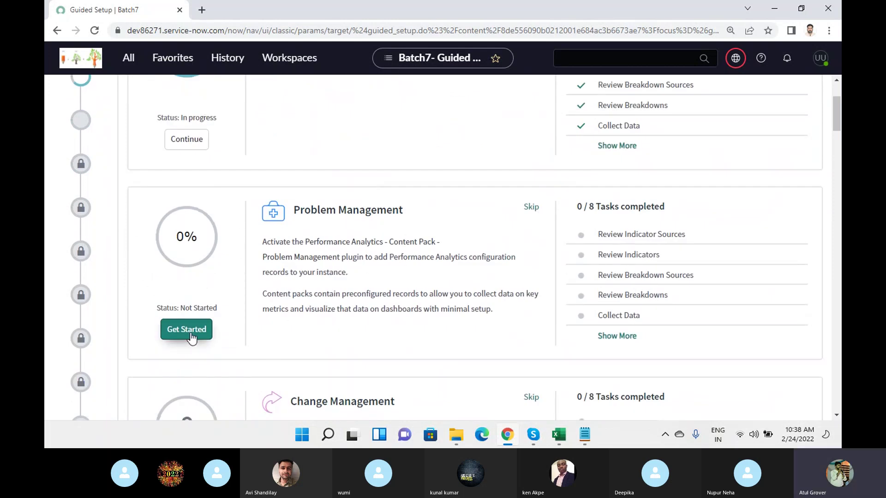
pyautogui.click(190, 333)
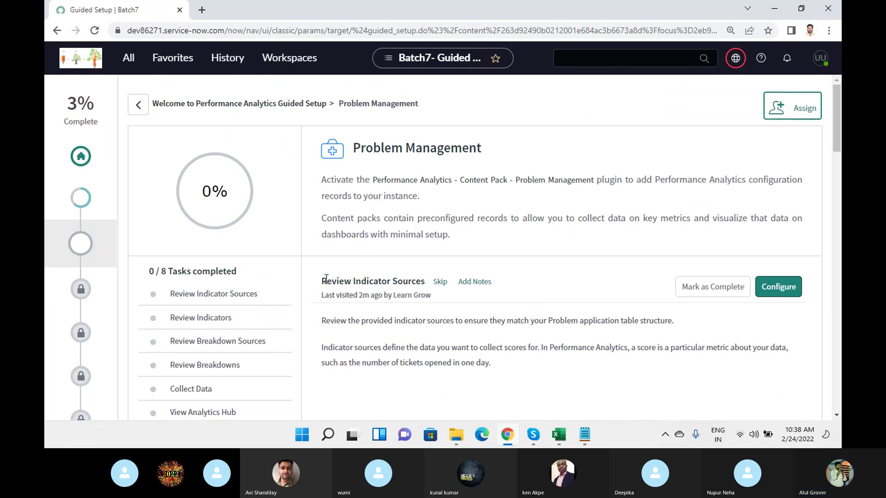
# - Go over the Review Indicator Sources task by highlighting its text, open its configuration and select the Problems.Open source
pyautogui.moveTo(326, 281); pyautogui.dragTo(421, 281)
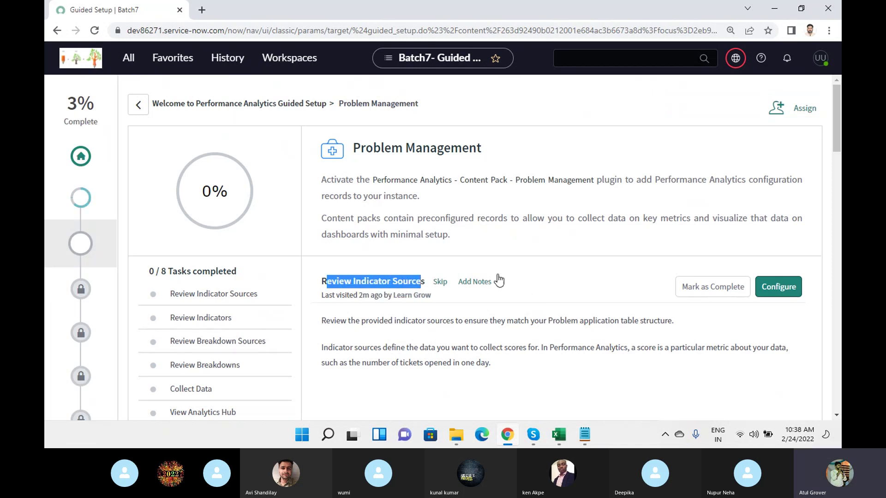
pyautogui.scroll(-1, 542, 268)
pyautogui.scroll(-2, 542, 272)
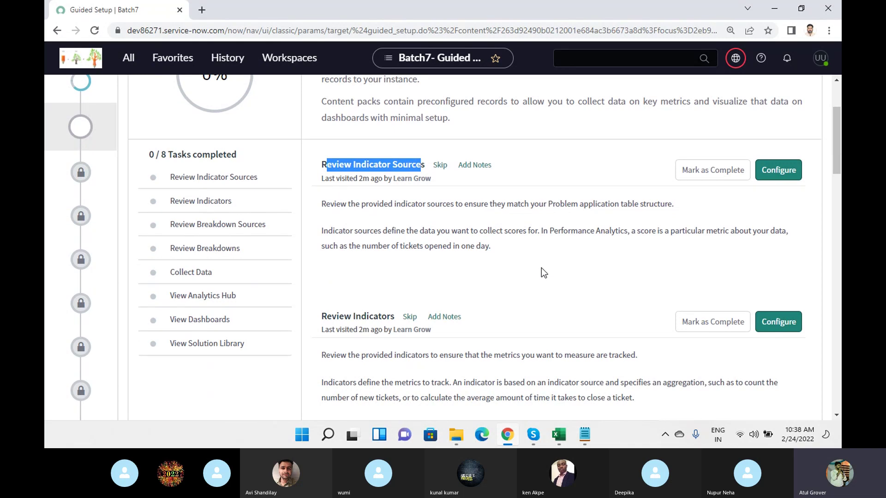
pyautogui.moveTo(365, 204); pyautogui.dragTo(674, 204)
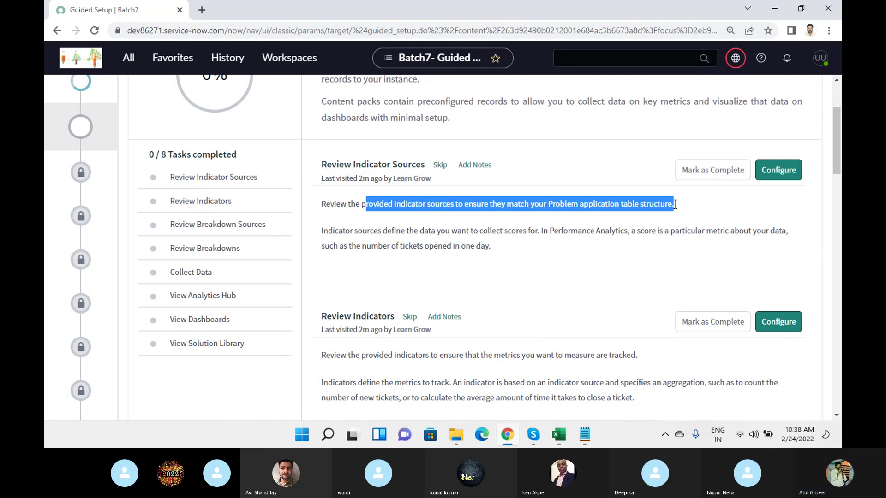
pyautogui.click(781, 174)
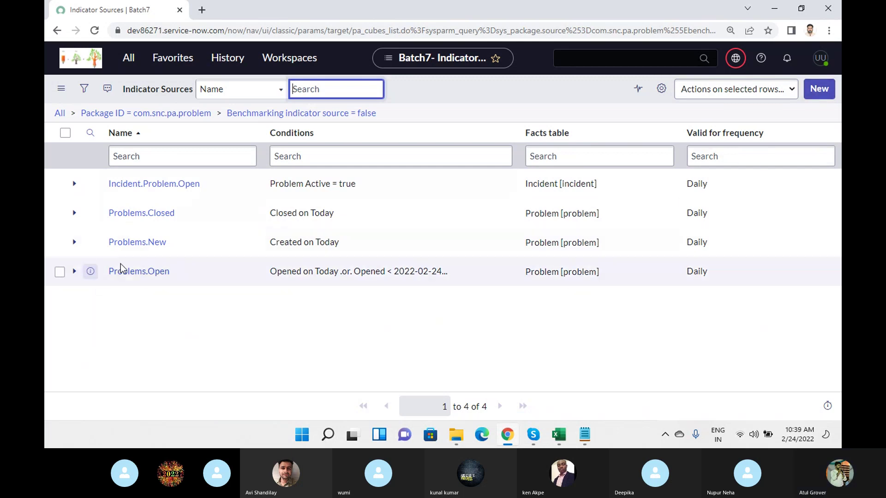
pyautogui.click(59, 273)
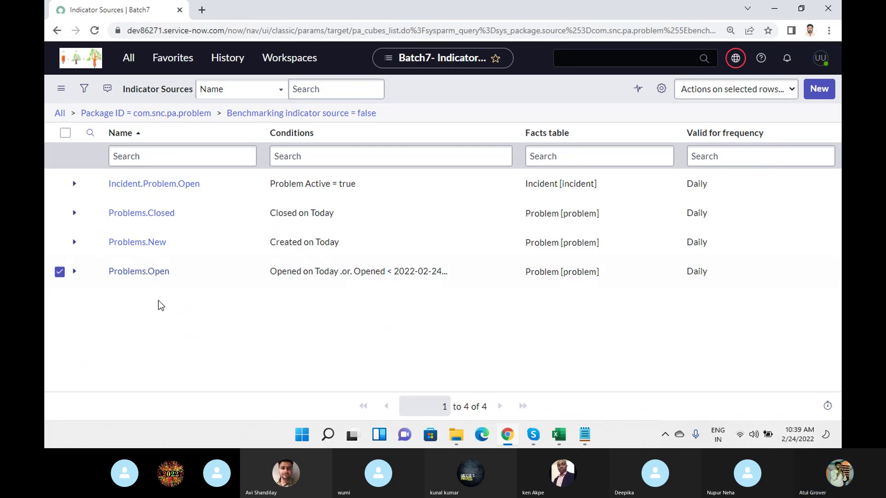
# - Start a new indicator source named Batch 7 PRB, valid for Daily frequency, with Problem [problem] as the facts table
pyautogui.click(814, 94)
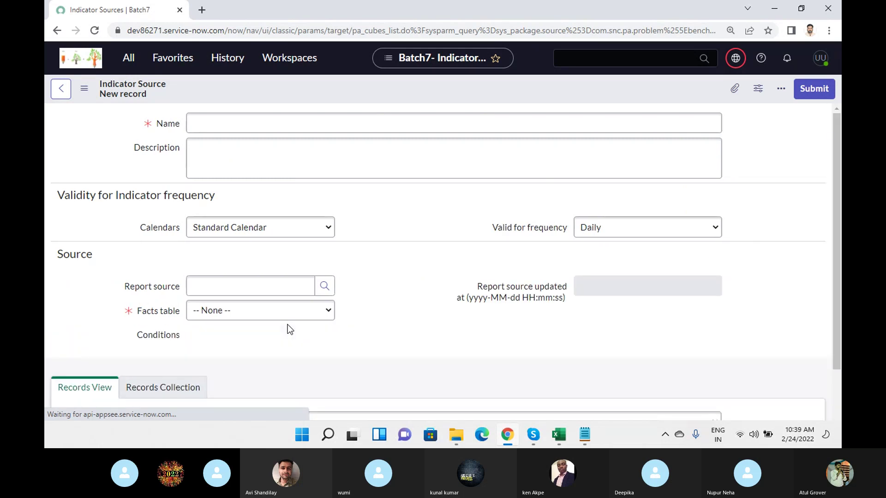
pyautogui.write('Batch & ')
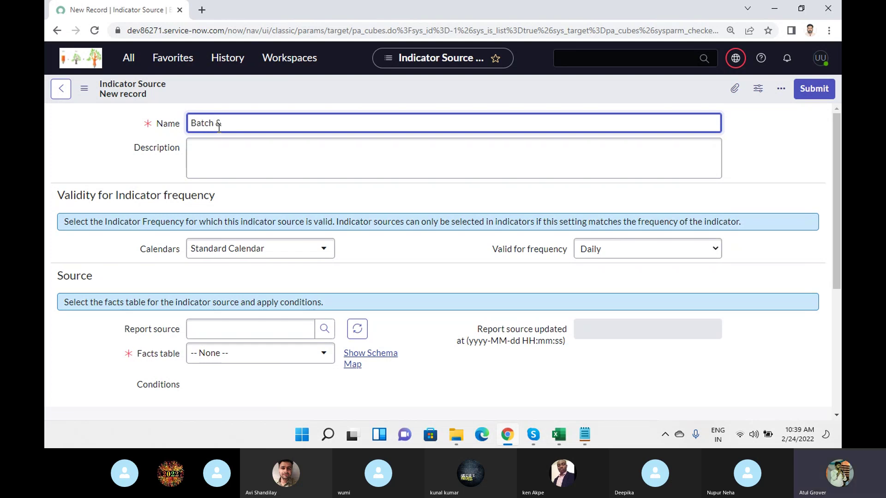
pyautogui.write(' PRB')
pyautogui.click(663, 255)
pyautogui.click(663, 254)
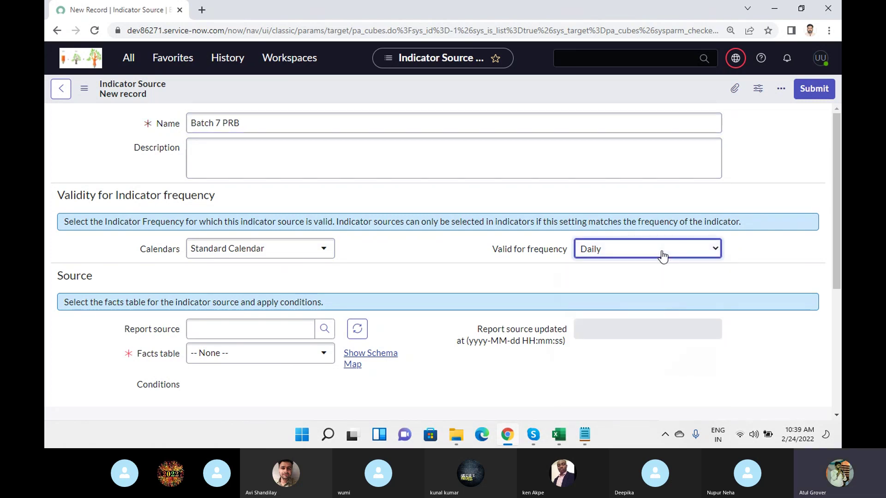
pyautogui.click(248, 329)
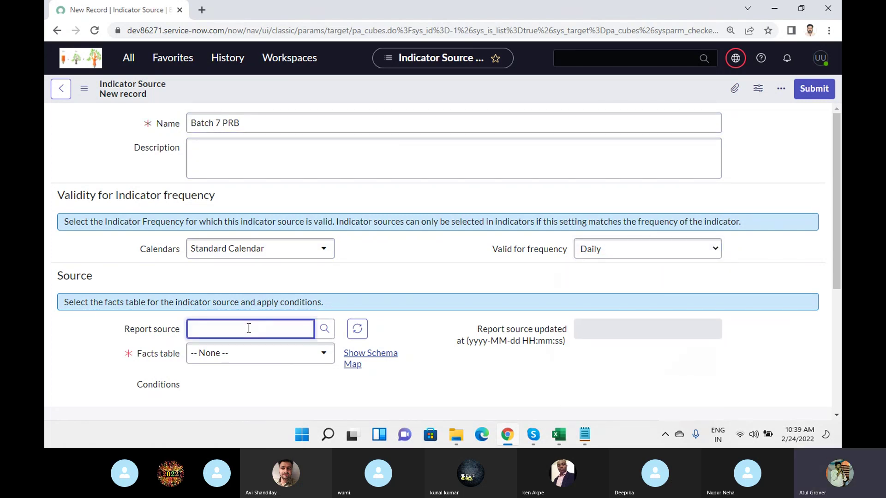
pyautogui.click(253, 359)
pyautogui.write('probl')
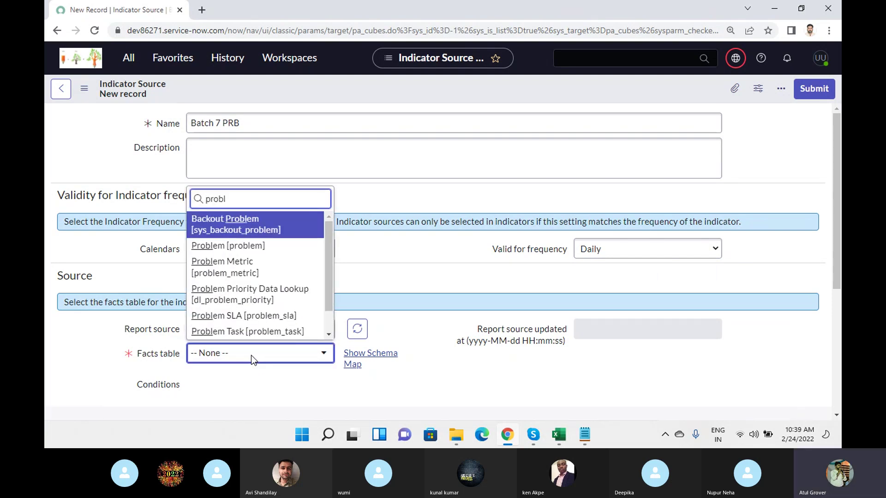
pyautogui.click(235, 246)
# - Add the condition Created before Today to the new indicator source
pyautogui.scroll(-3, 398, 358)
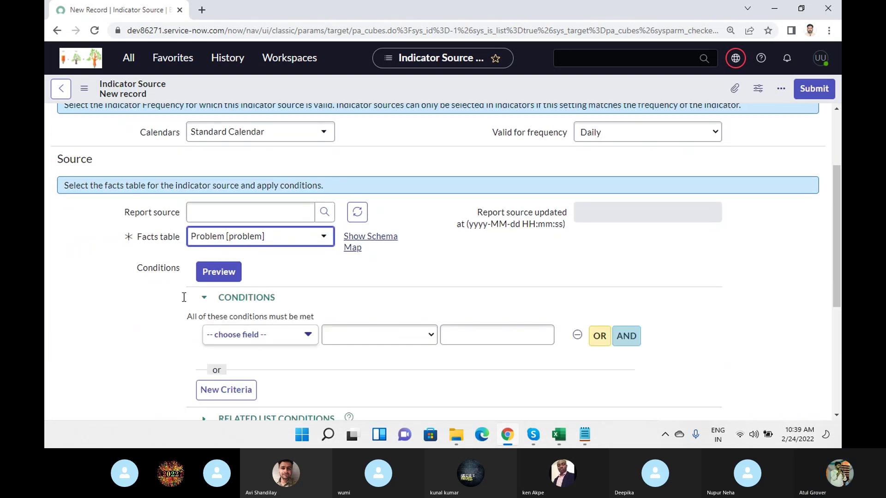
pyautogui.click(300, 341)
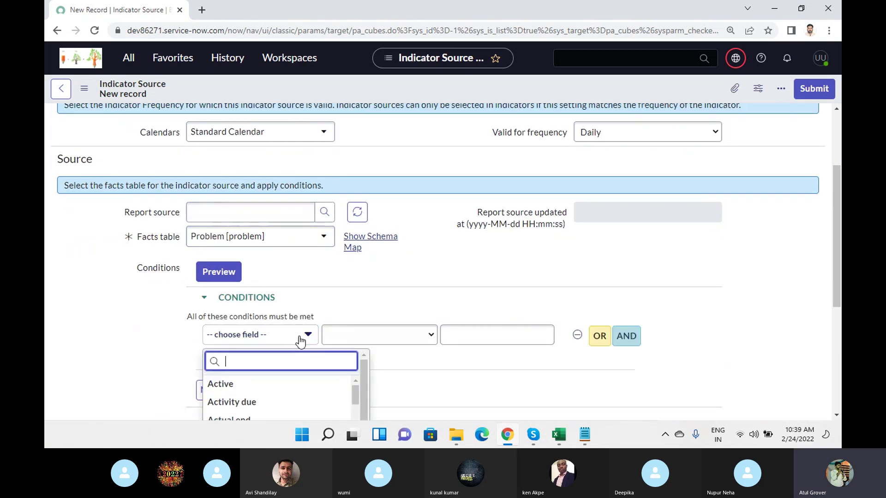
pyautogui.write('created')
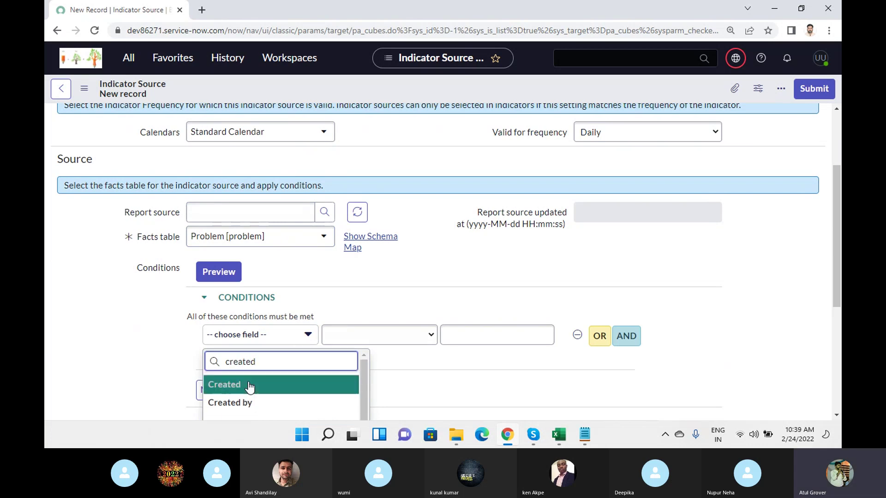
pyautogui.click(279, 386)
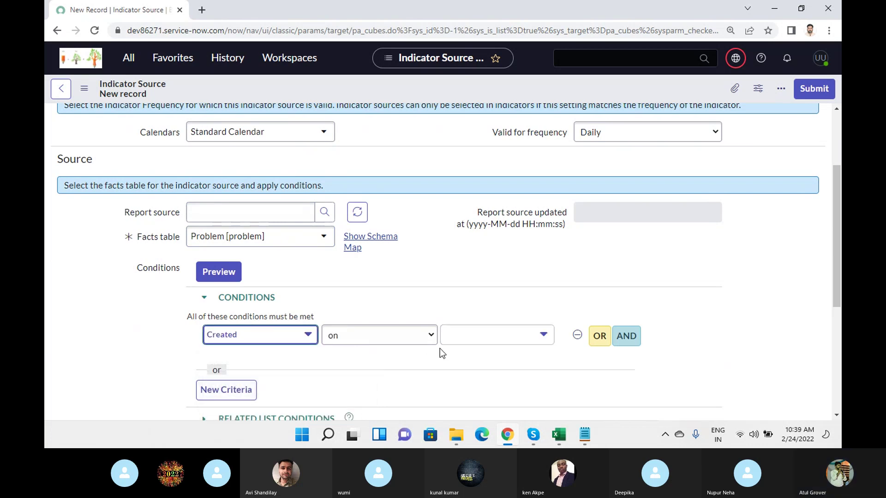
pyautogui.click(464, 338)
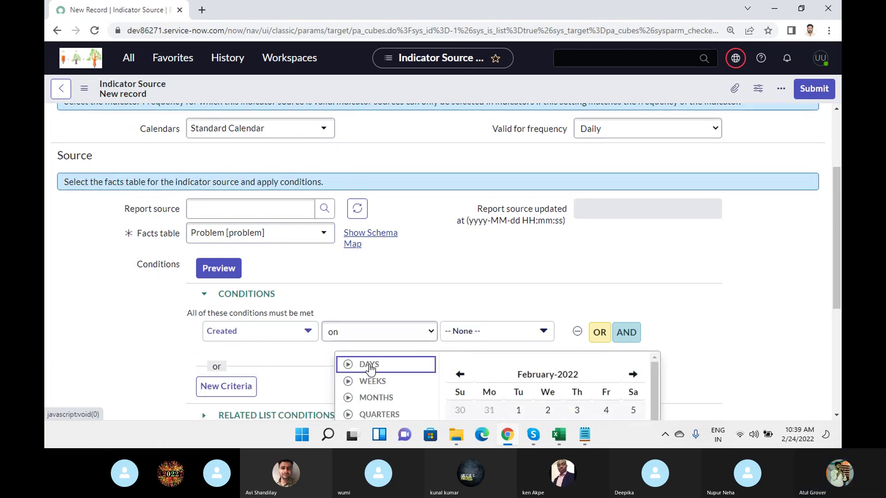
pyautogui.click(374, 320)
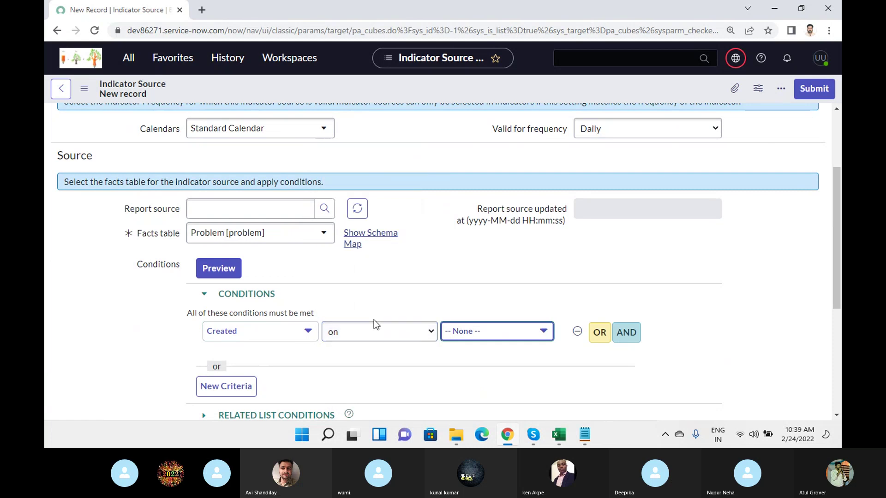
pyautogui.click(366, 343)
pyautogui.click(345, 170)
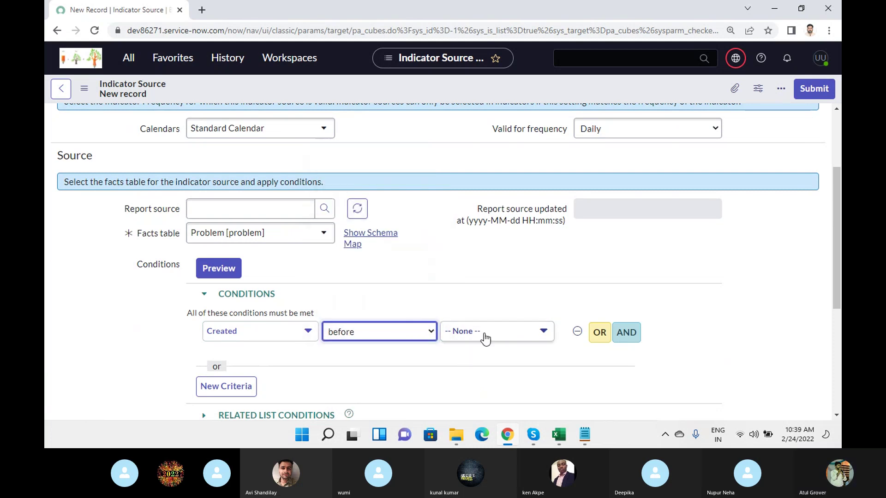
pyautogui.click(485, 338)
pyautogui.click(376, 364)
pyautogui.click(375, 377)
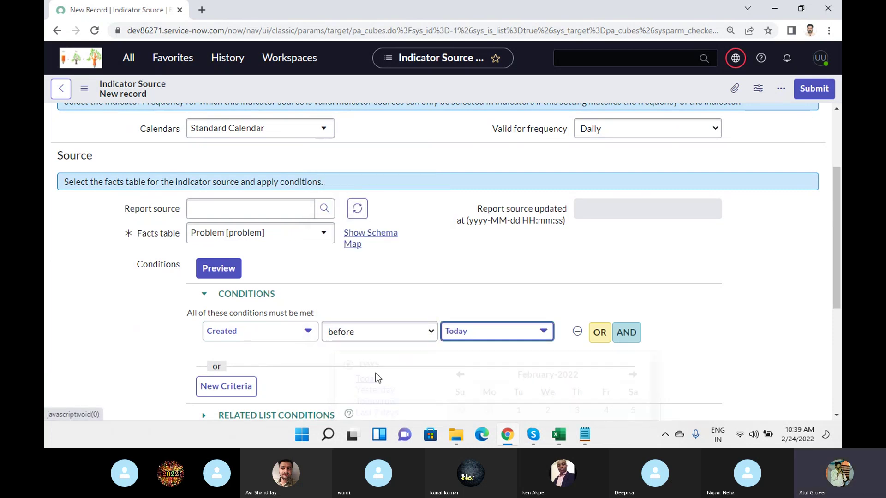
# - Submit the new indicator source with the default list view and remove the "Benchmarking indicator source = false" filter from the list
pyautogui.scroll(-4, 396, 346)
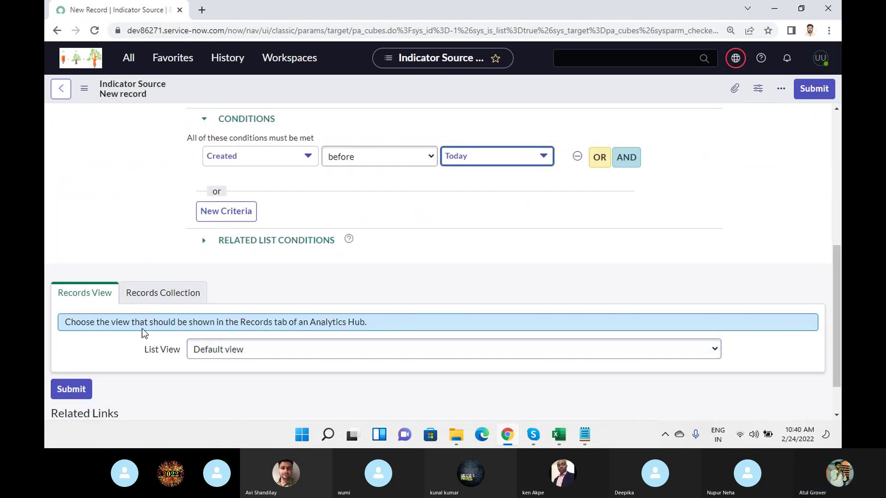
pyautogui.scroll(-1, 138, 342)
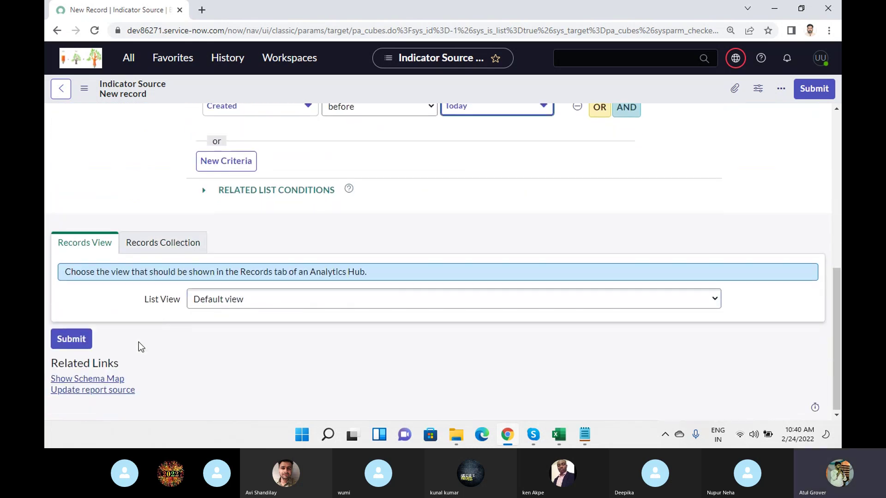
pyautogui.click(73, 341)
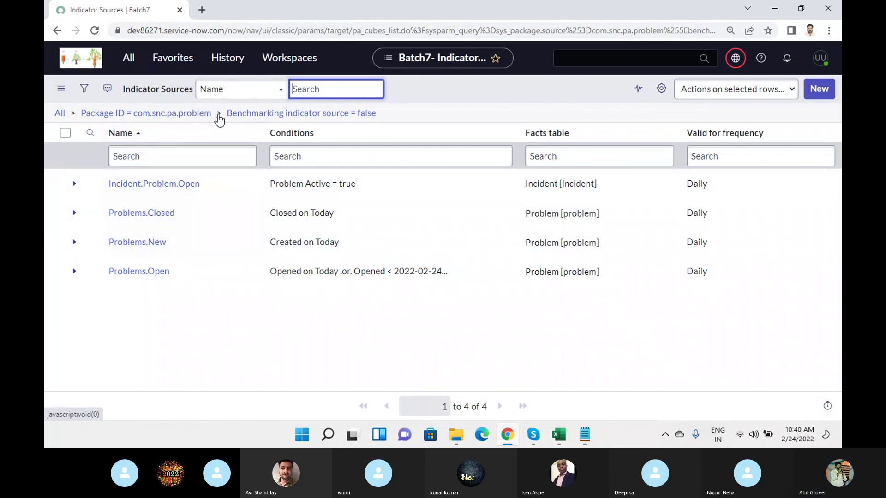
pyautogui.click(219, 113)
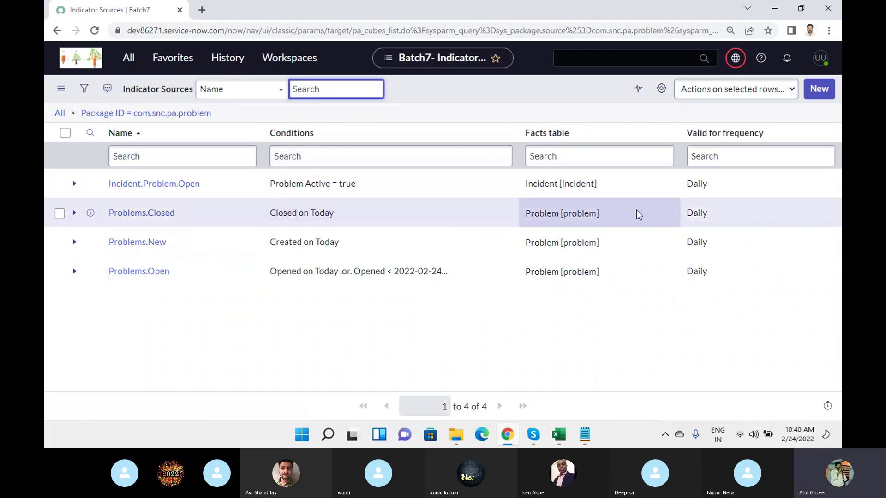
# - Add the Benchmarking indicator source column to the Indicator Sources list
pyautogui.click(661, 89)
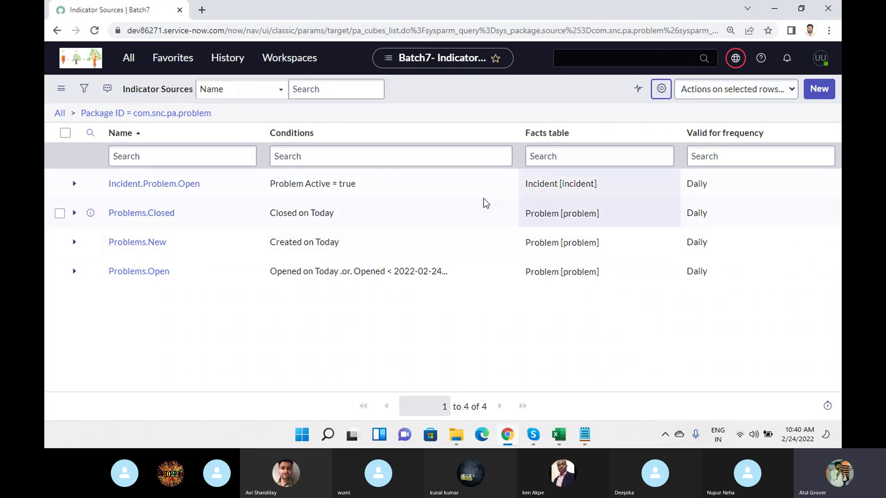
pyautogui.click(281, 155)
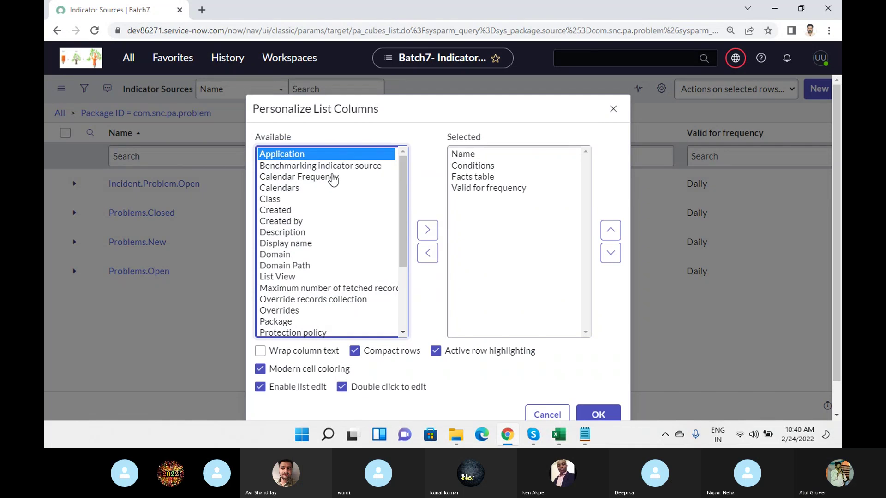
pyautogui.click(333, 166)
pyautogui.click(428, 230)
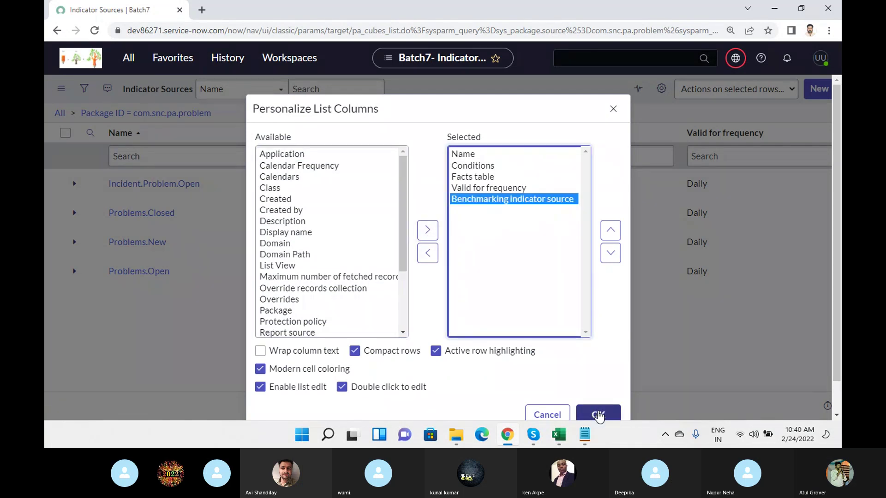
pyautogui.click(598, 415)
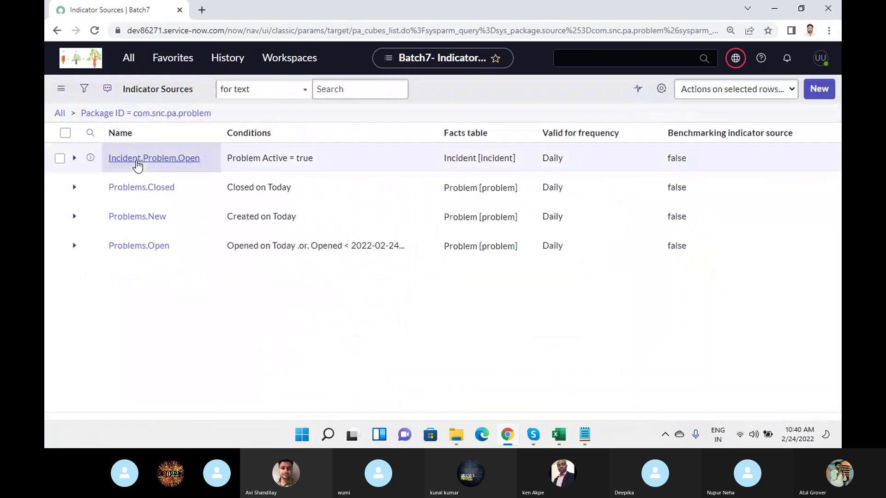
# - Try to edit the Benchmarking indicator source value for all four listed indicator sources at once
pyautogui.click(726, 187)
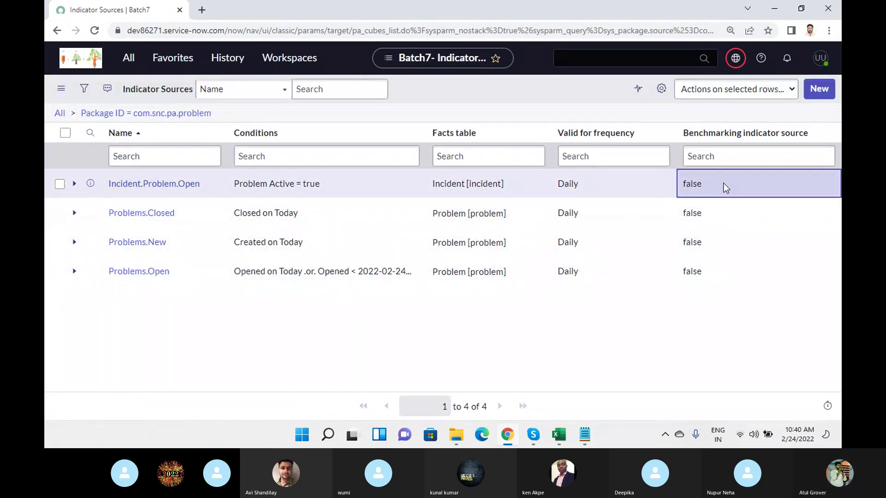
pyautogui.hotkey('shift', 'Down')
pyautogui.hotkey('shift', 'Down')
pyautogui.hotkey('shift', 'Down')
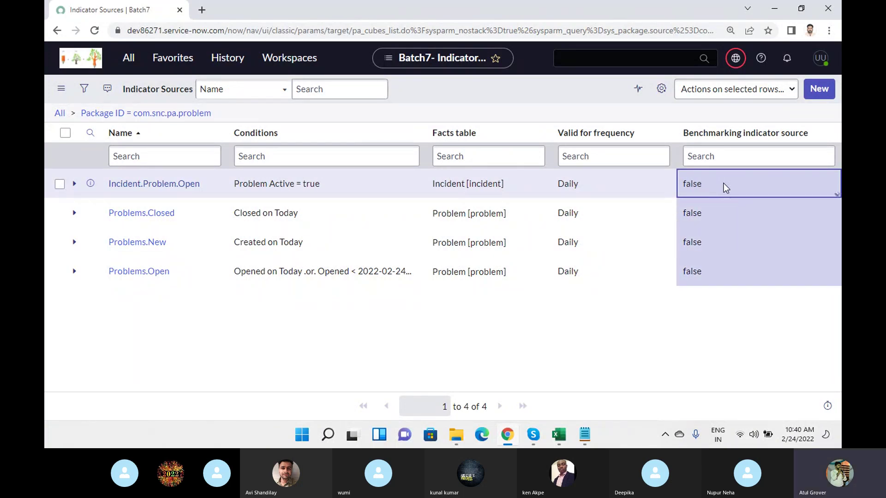
pyautogui.doubleClick(724, 184)
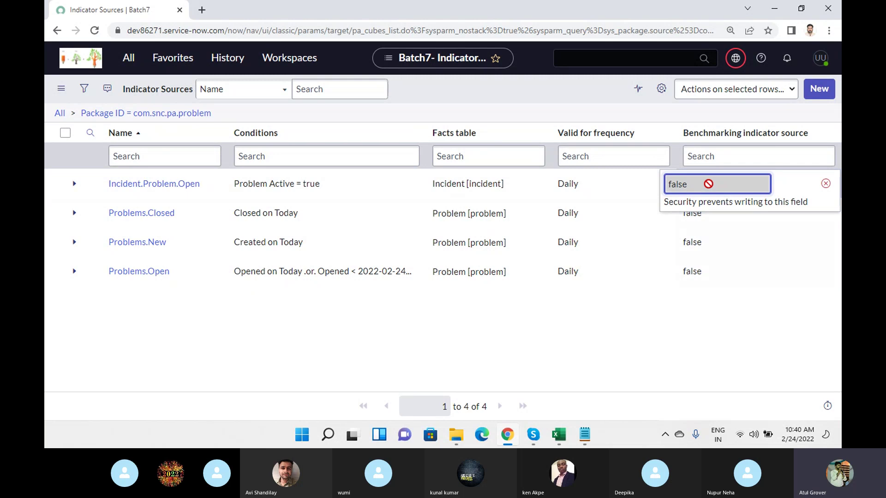
pyautogui.click(825, 183)
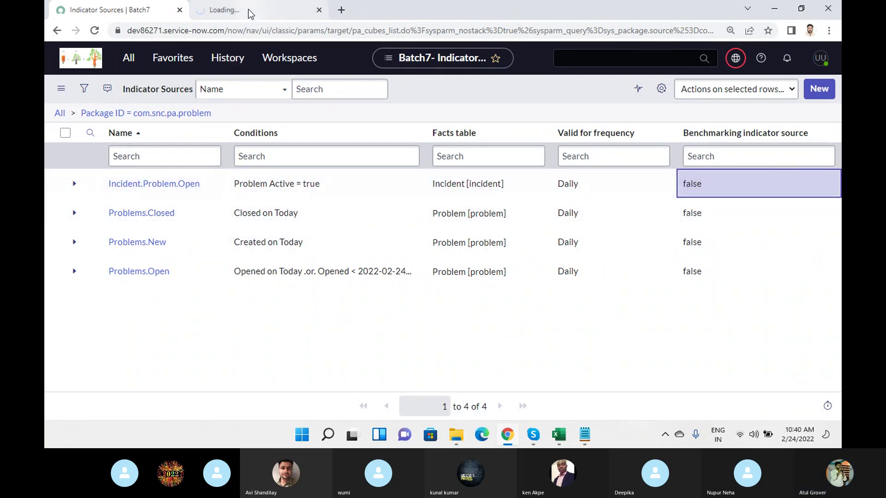
# - Open the Incident.Problem.Open source in its own browser tab and examine its conditions, records collection settings and related indicators
pyautogui.click(252, 10)
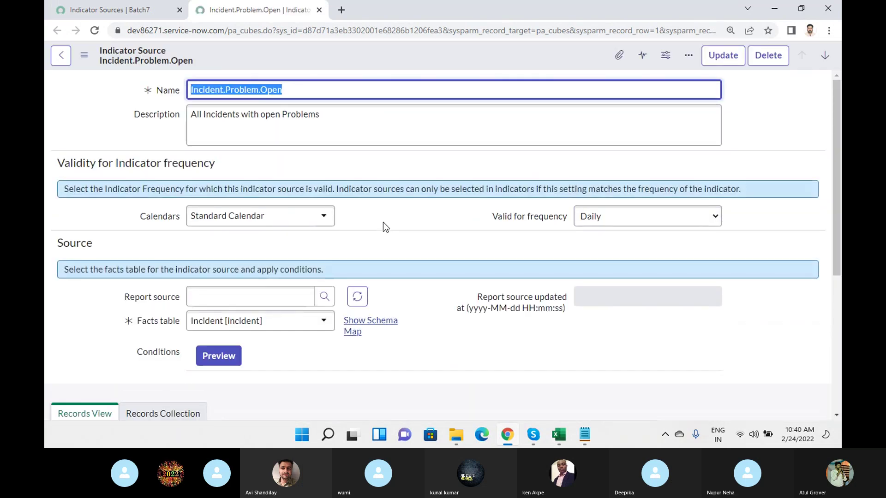
pyautogui.scroll(-4, 383, 222)
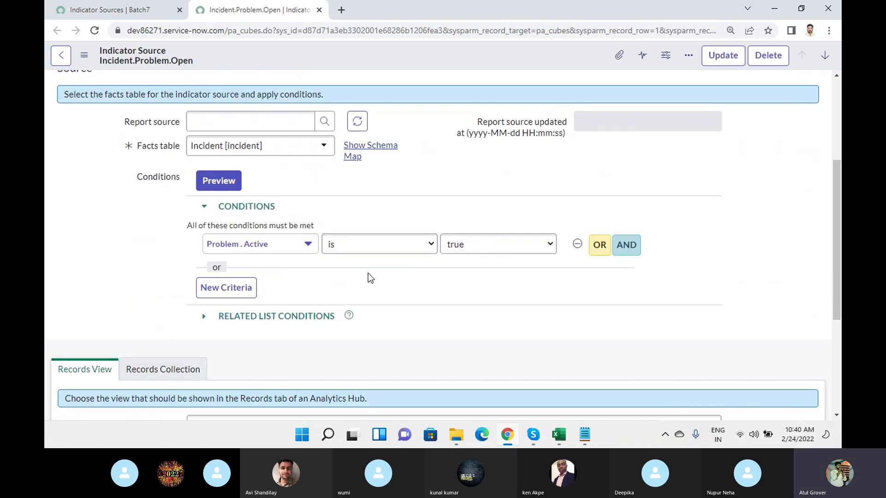
pyautogui.scroll(-4, 364, 275)
pyautogui.click(170, 180)
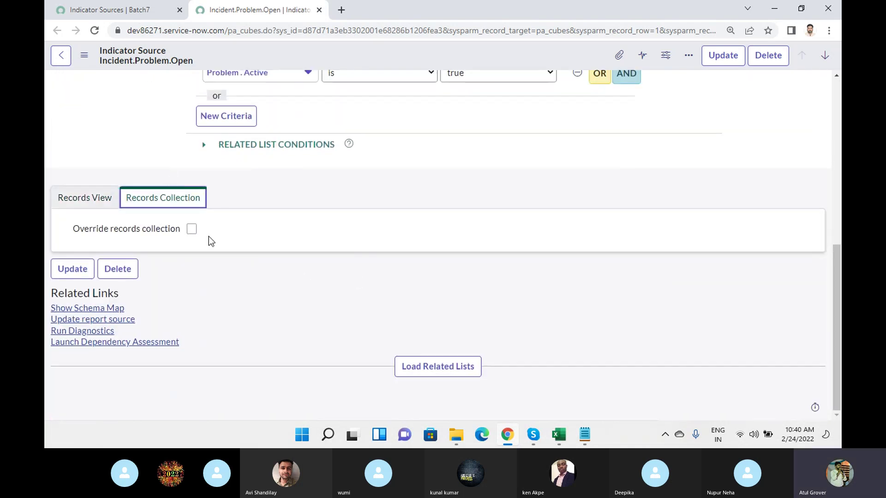
pyautogui.click(438, 372)
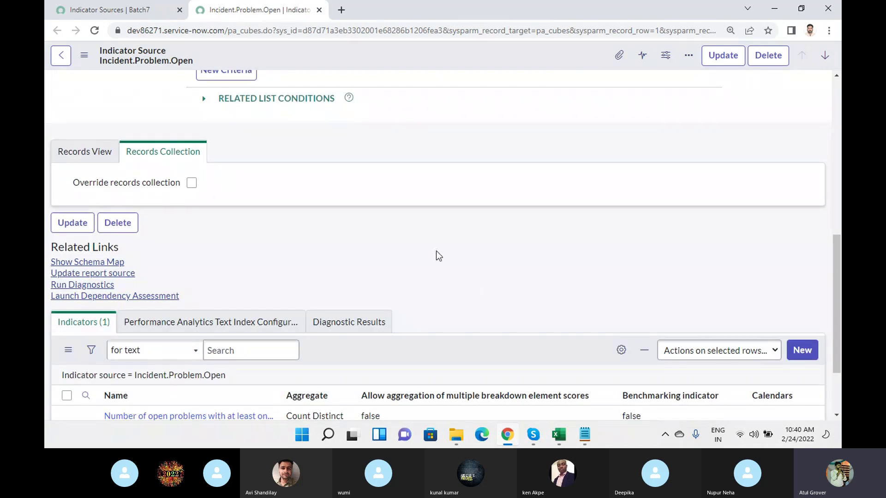
pyautogui.scroll(-2, 435, 258)
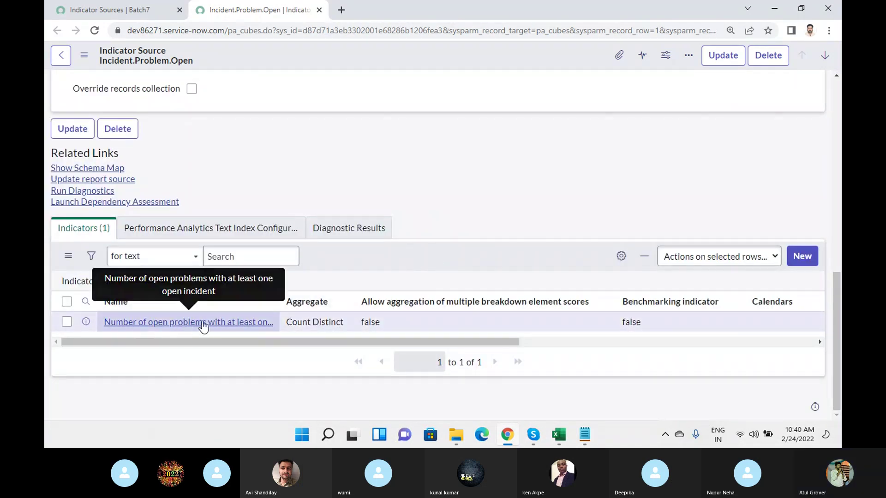
pyautogui.moveTo(418, 342); pyautogui.dragTo(561, 347)
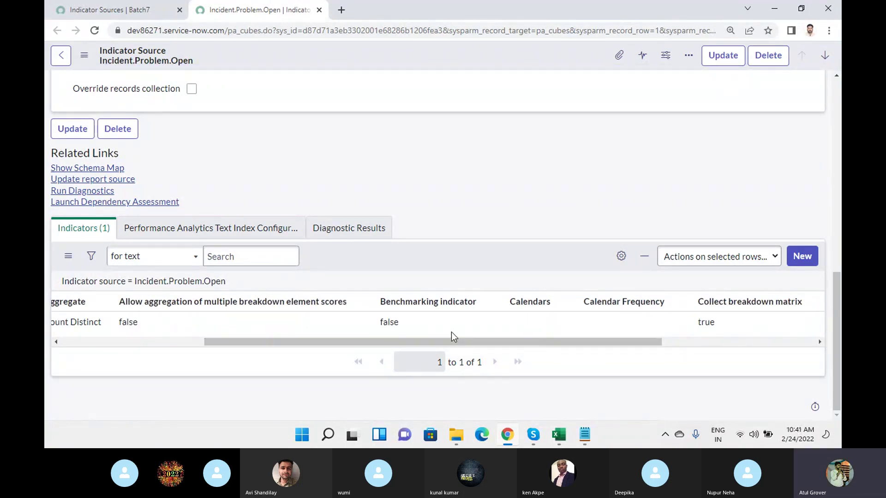
pyautogui.moveTo(431, 344); pyautogui.dragTo(210, 337)
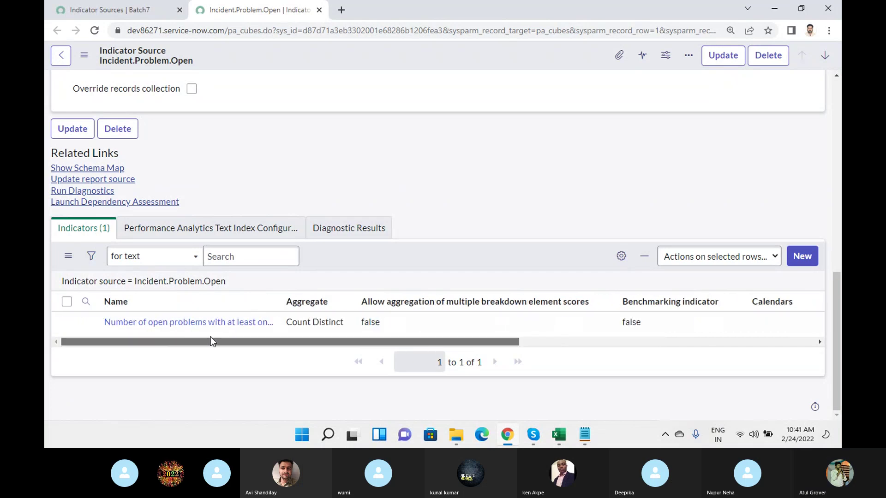
# - Return to the Indicator Sources list, remove the package filter and search the names for *batch
pyautogui.click(124, 10)
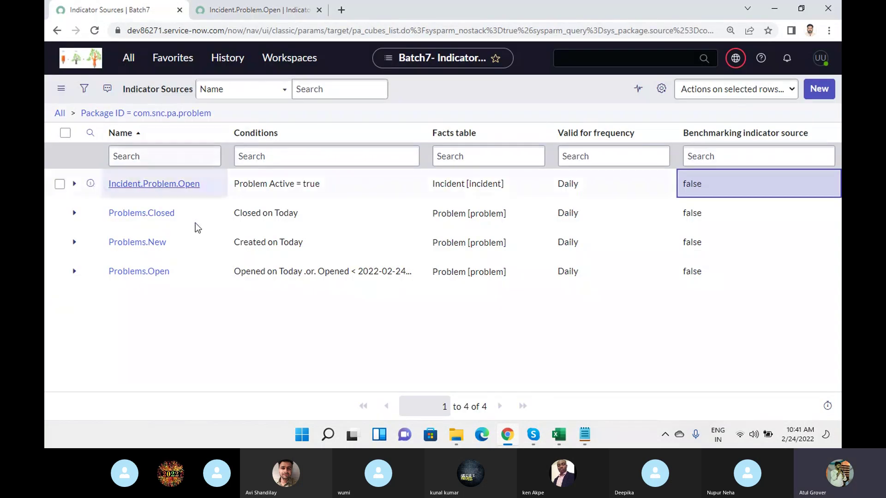
pyautogui.click(73, 115)
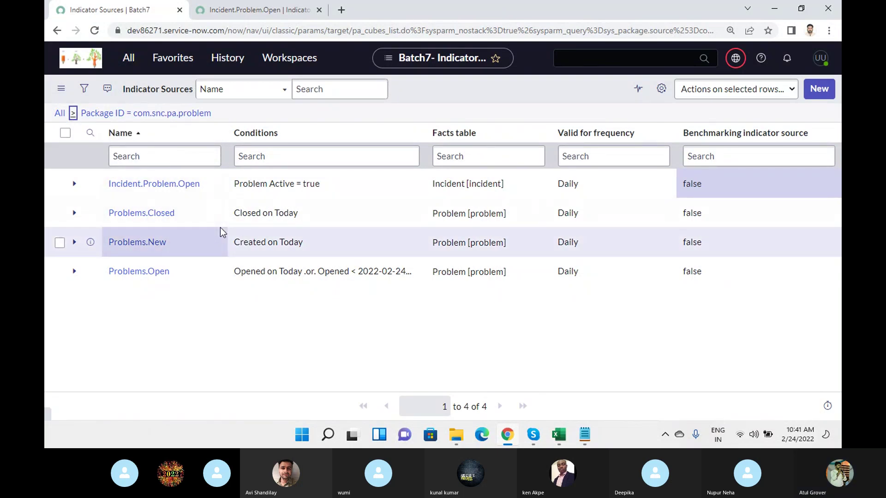
pyautogui.click(90, 133)
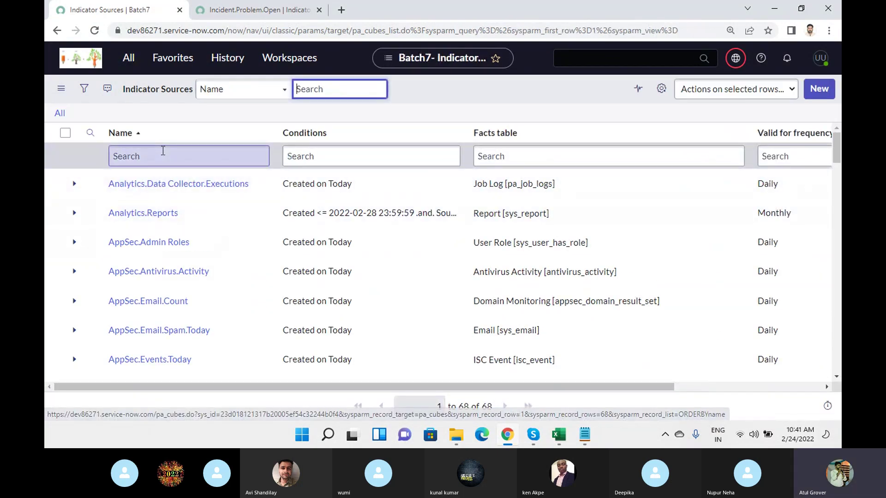
pyautogui.write('*batch')
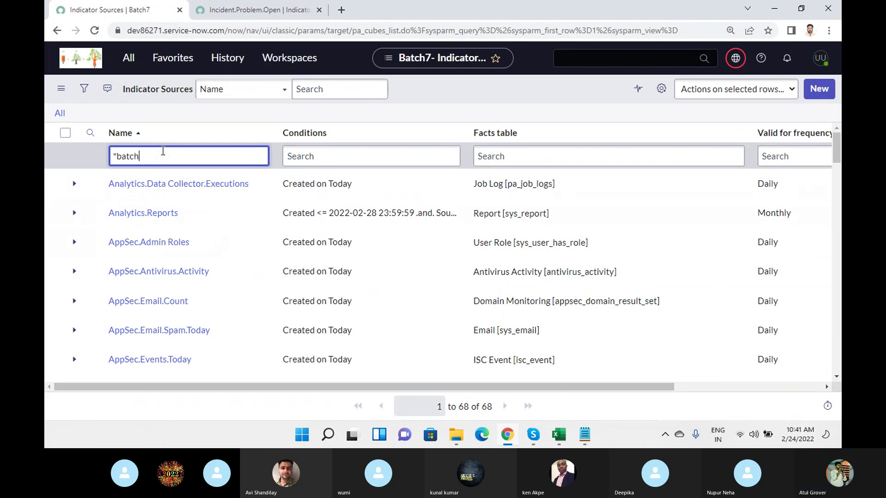
pyautogui.press('Return')
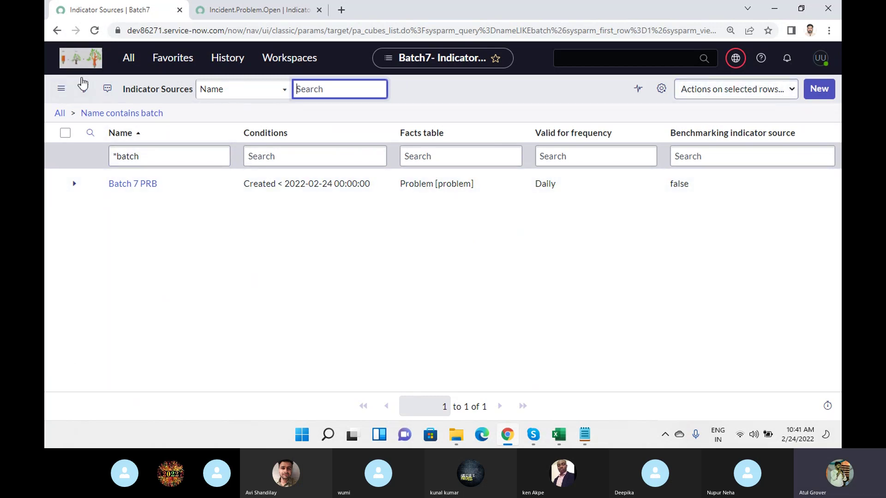
# - Return to the Performance Analytics Guided Setup and open the configuration of the Review Breakdowns task under Problem Management
pyautogui.click(127, 58)
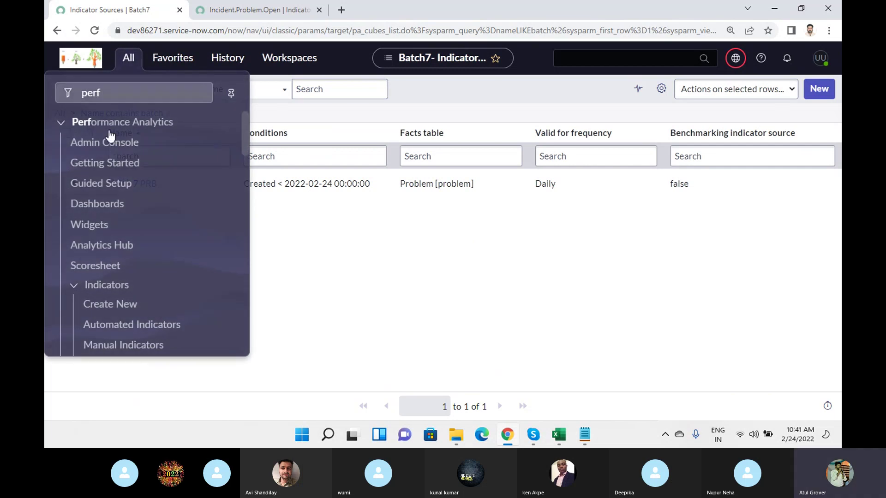
pyautogui.click(100, 184)
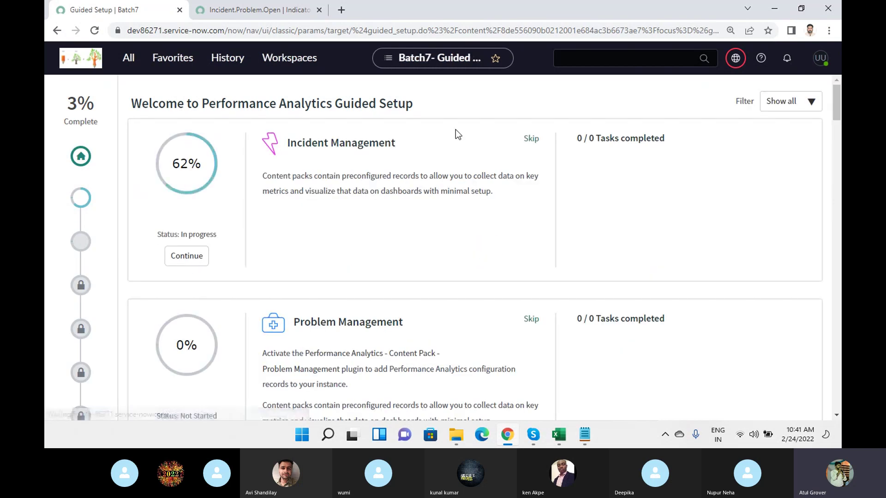
pyautogui.scroll(-3, 418, 218)
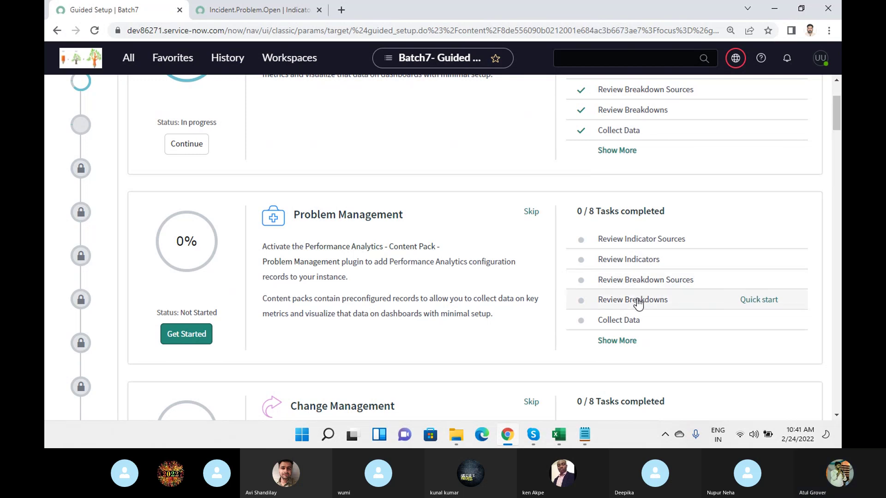
pyautogui.click(639, 304)
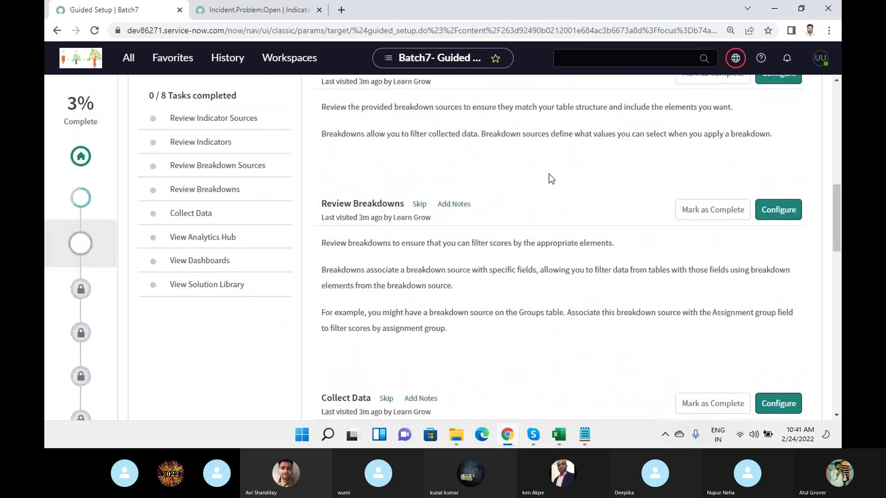
pyautogui.scroll(1, 438, 169)
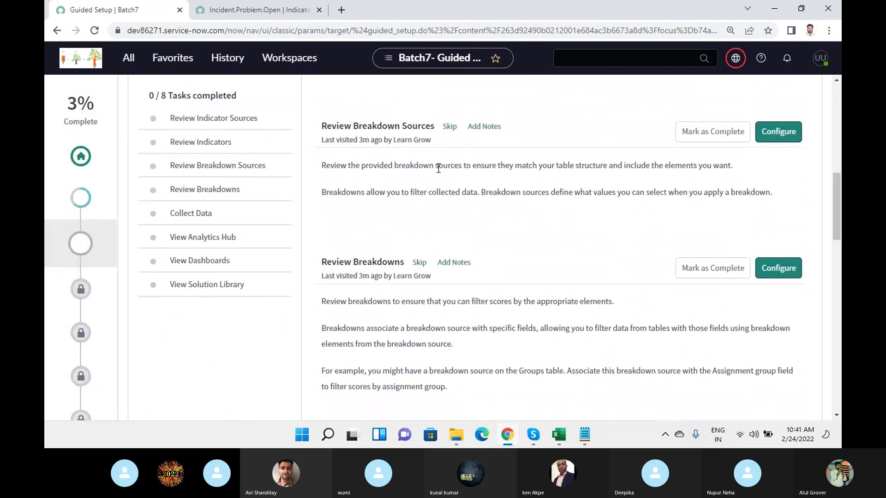
pyautogui.click(783, 270)
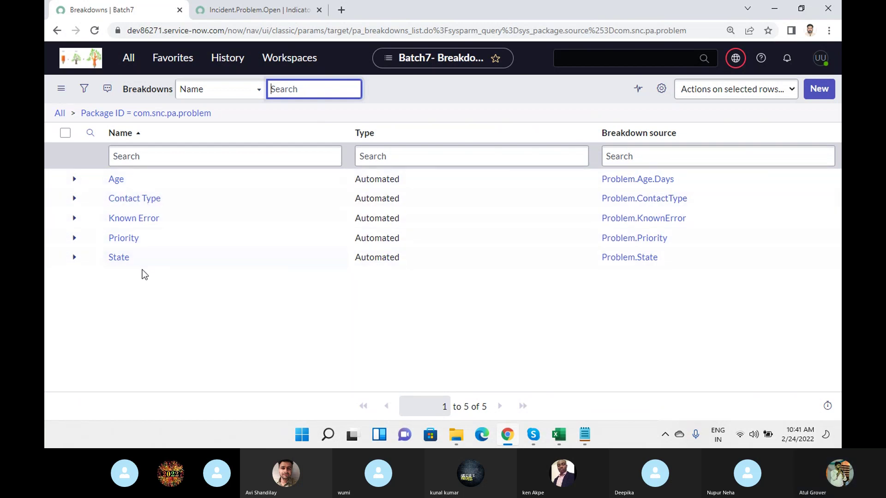
# - Filter the application navigator by "overview" and look through the matching modules
pyautogui.click(129, 61)
pyautogui.write('perf')
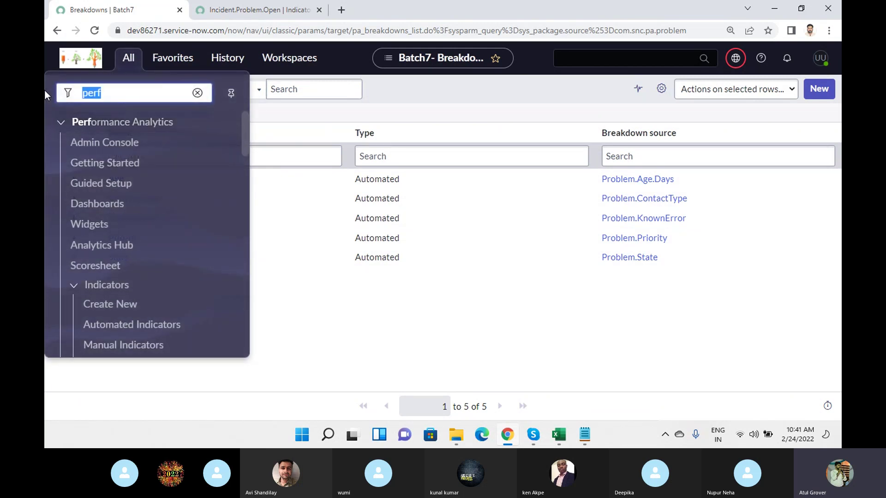
pyautogui.write('overview')
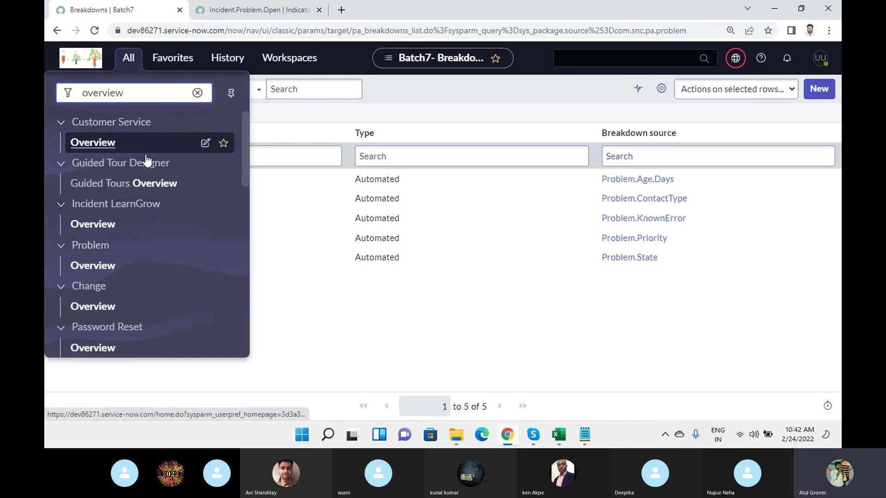
pyautogui.scroll(-3, 145, 182)
pyautogui.scroll(-3, 146, 190)
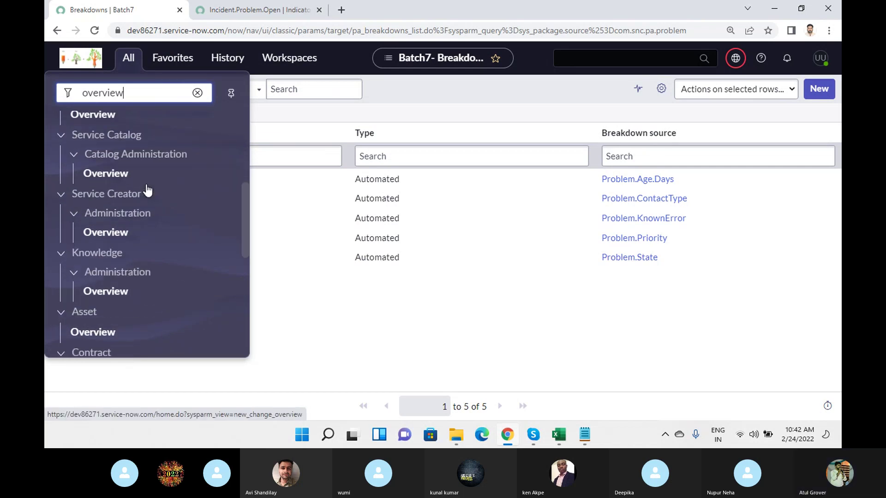
pyautogui.scroll(-3, 147, 198)
pyautogui.scroll(-10, 147, 203)
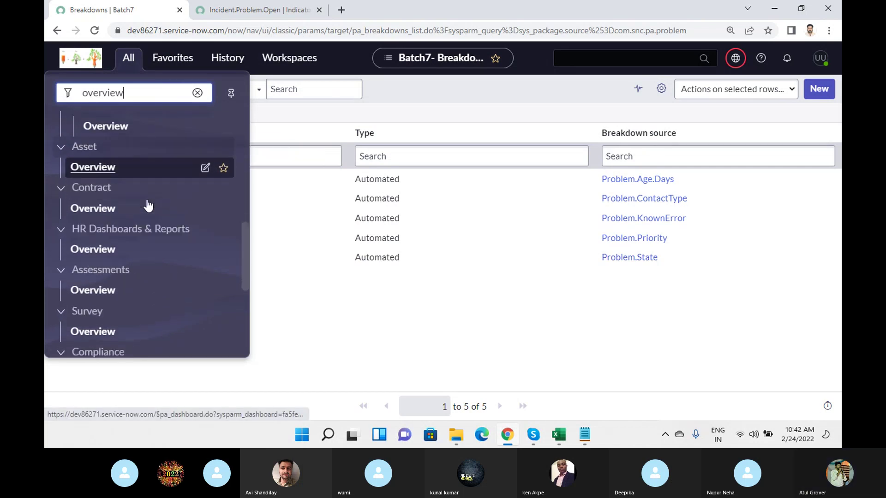
pyautogui.scroll(-6, 148, 203)
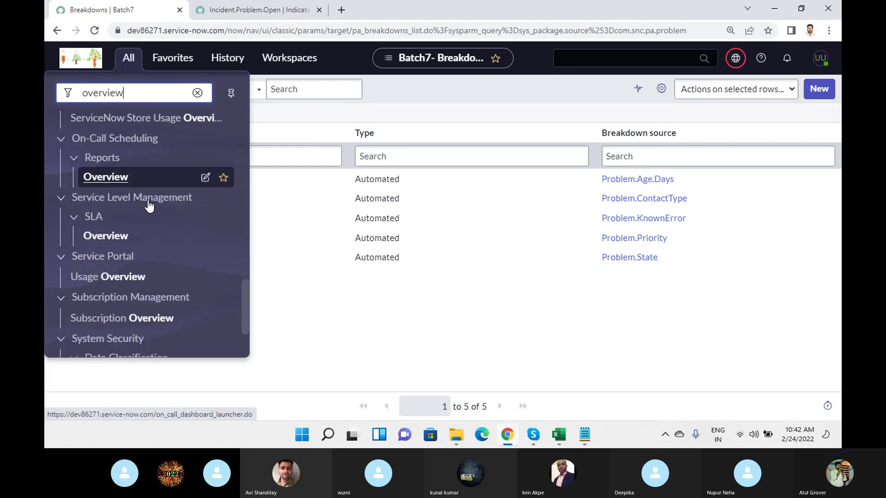
pyautogui.scroll(4, 148, 205)
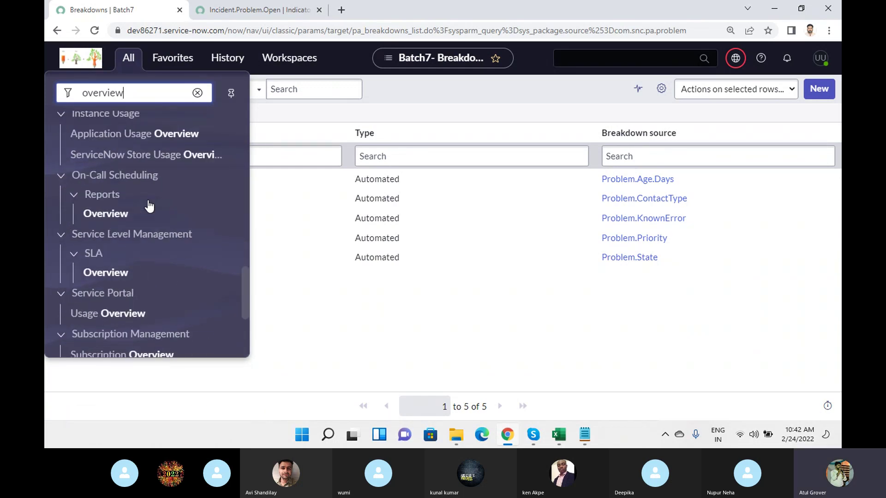
pyautogui.scroll(5, 149, 205)
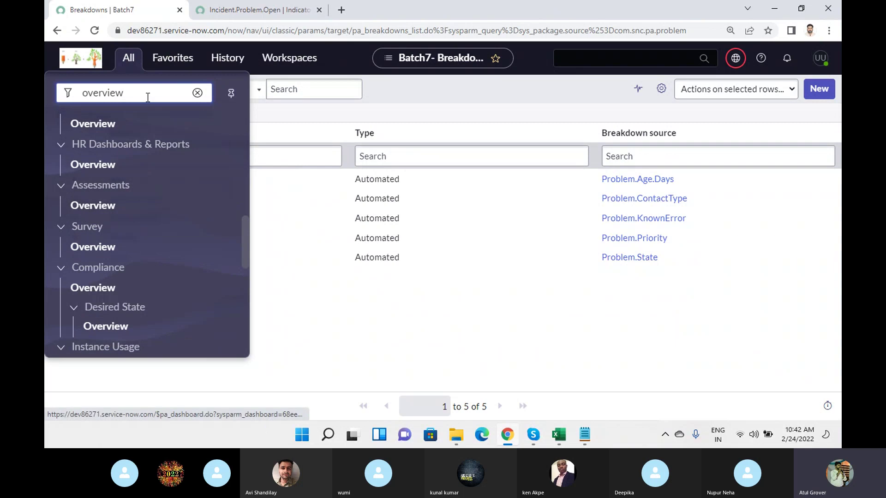
# - Filter the application navigator by "problem", open the Problem Overview dashboard in its own browser tab and look through its reports
pyautogui.moveTo(148, 95); pyautogui.dragTo(45, 92)
pyautogui.write('problem')
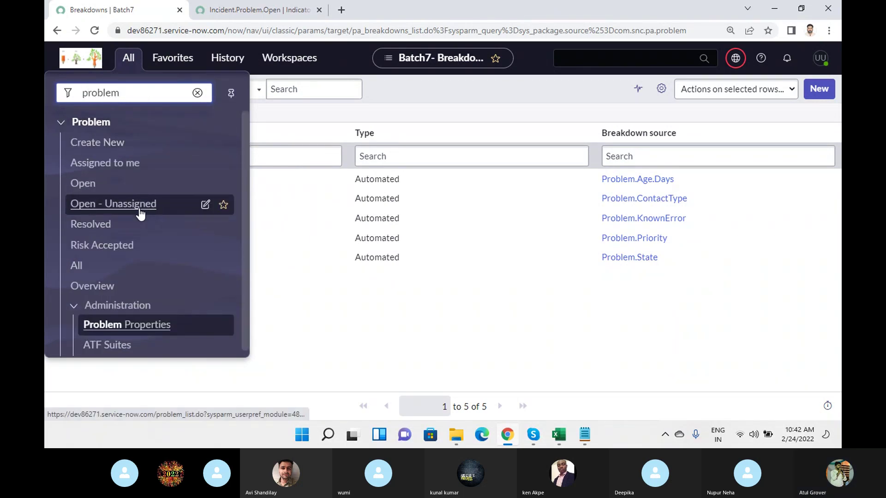
pyautogui.scroll(-1, 144, 281)
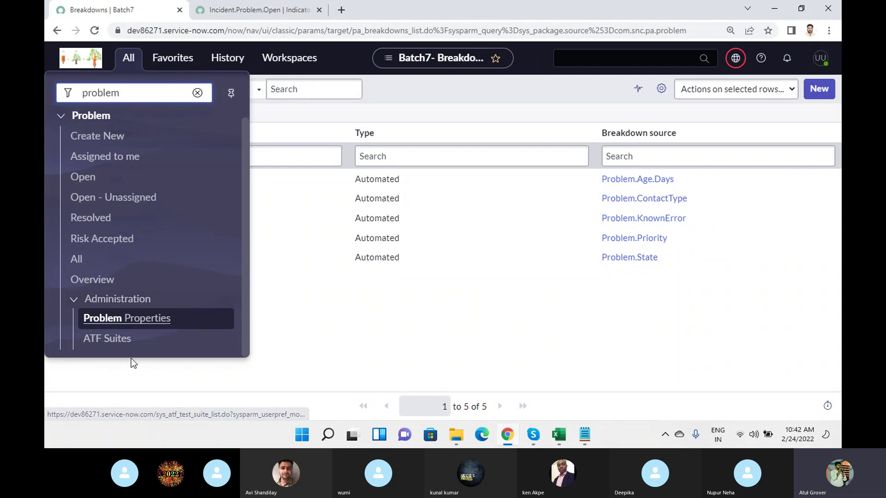
pyautogui.click(92, 280)
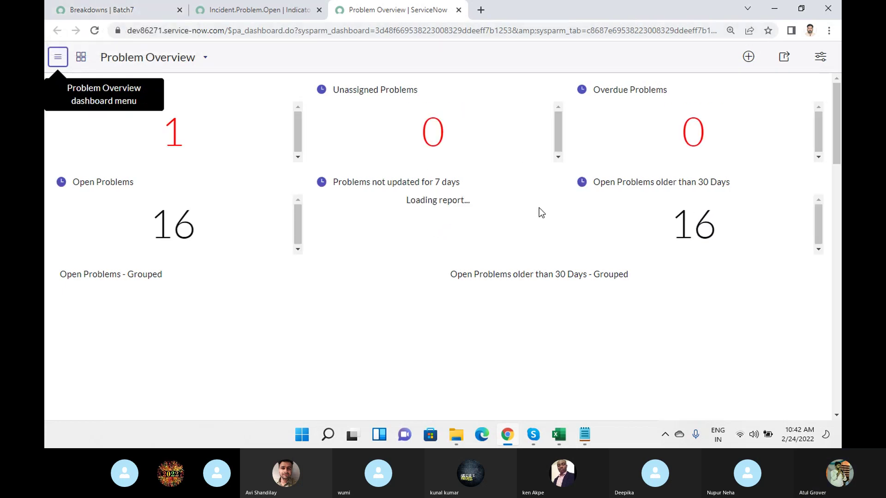
pyautogui.scroll(-4, 461, 273)
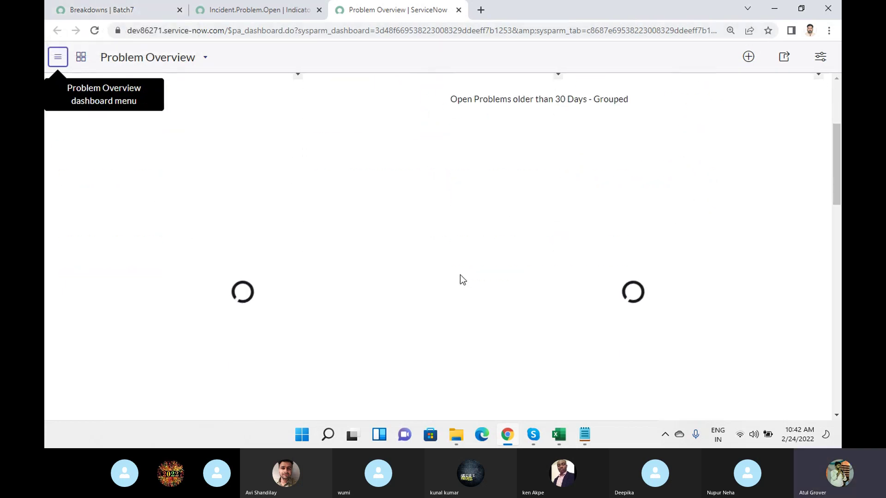
pyautogui.scroll(-8, 460, 275)
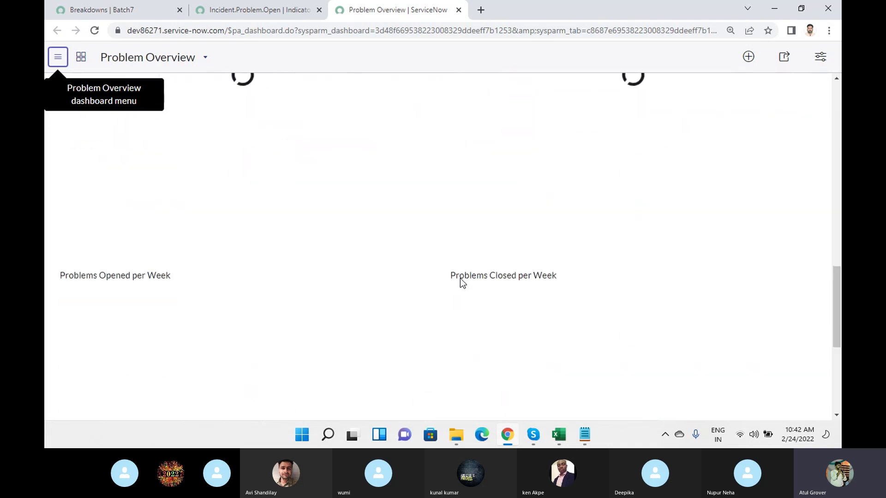
pyautogui.scroll(10, 460, 279)
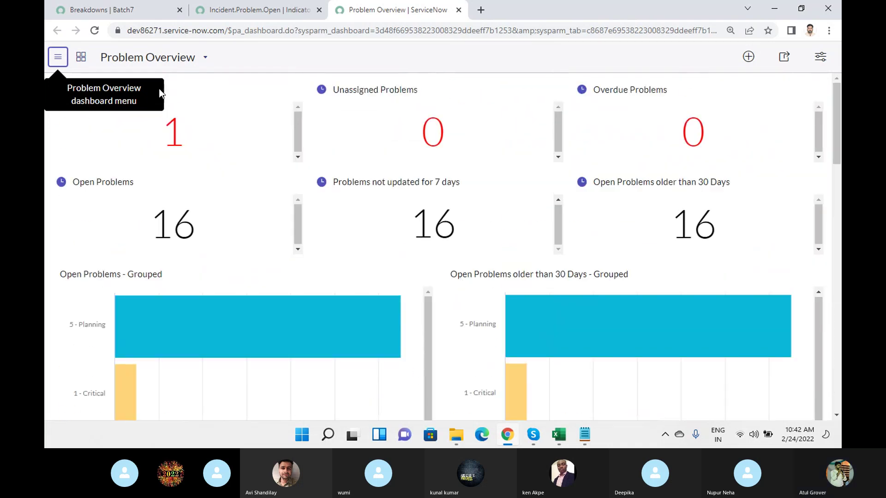
pyautogui.click(206, 57)
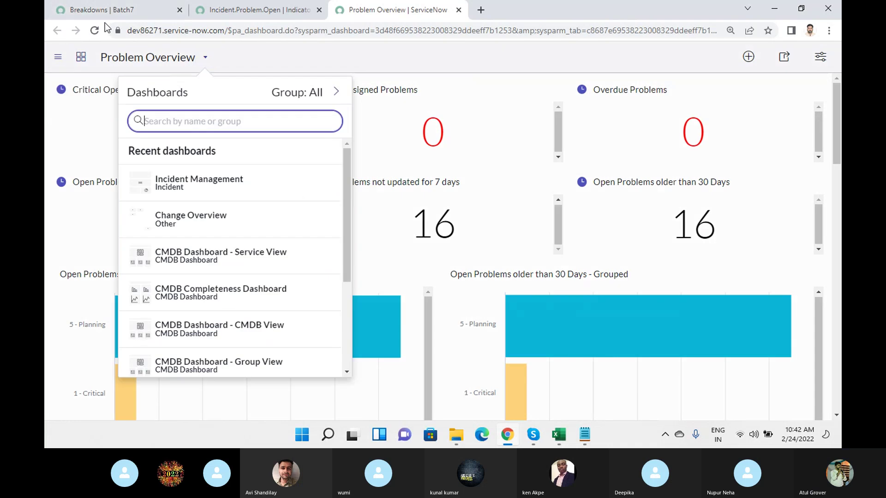
# - Return to the Breakdowns page, filter the navigator by "Dashbo" and open the Self Service Dashboards and Benchmarks Dashboard modules in separate browser tabs
pyautogui.click(105, 11)
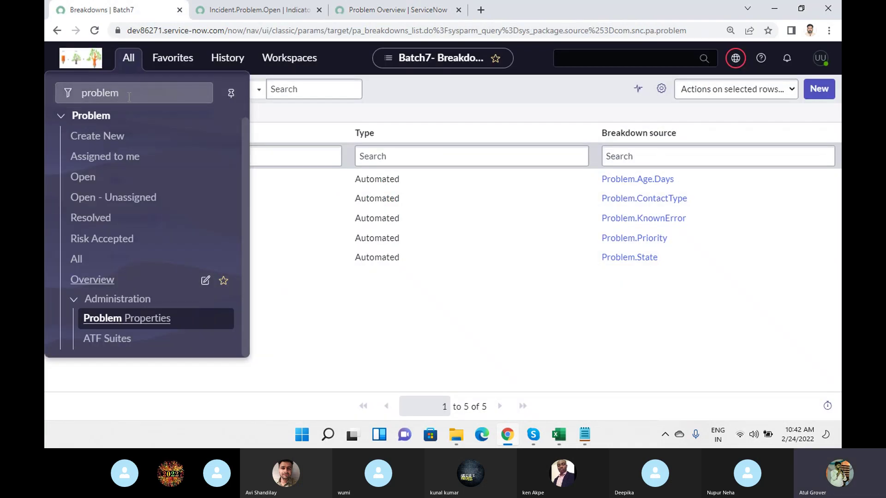
pyautogui.moveTo(131, 97); pyautogui.dragTo(45, 98)
pyautogui.write('Dashbao')
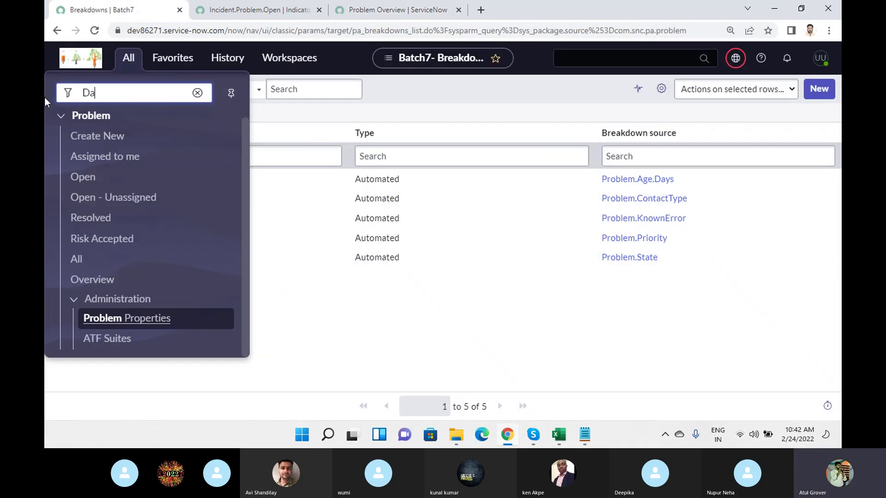
pyautogui.press('BackSpace')
pyautogui.press('BackSpace')
pyautogui.press('BackSpace')
pyautogui.write('bo')
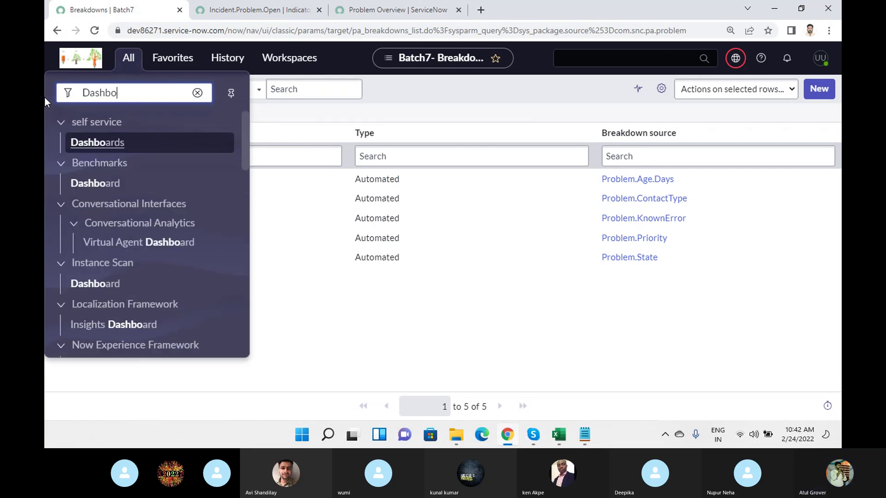
pyautogui.keyDown('ctrl'); pyautogui.click(106, 146); pyautogui.keyUp('ctrl')
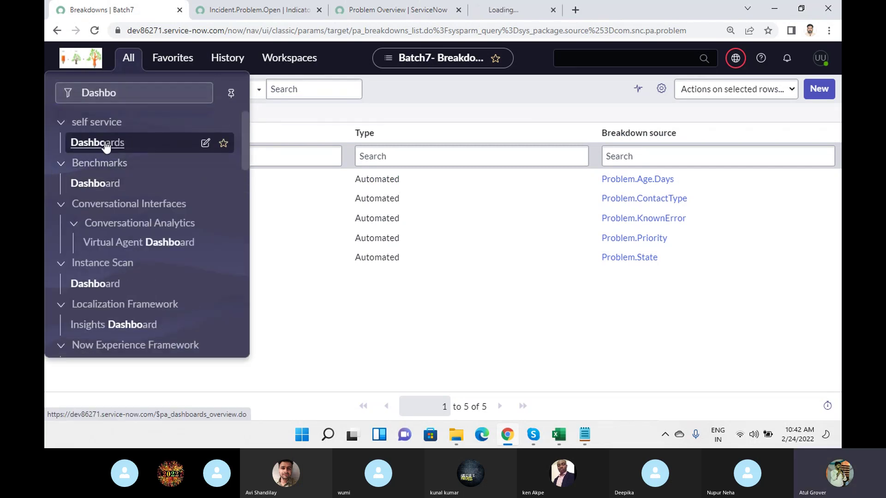
pyautogui.click(94, 183)
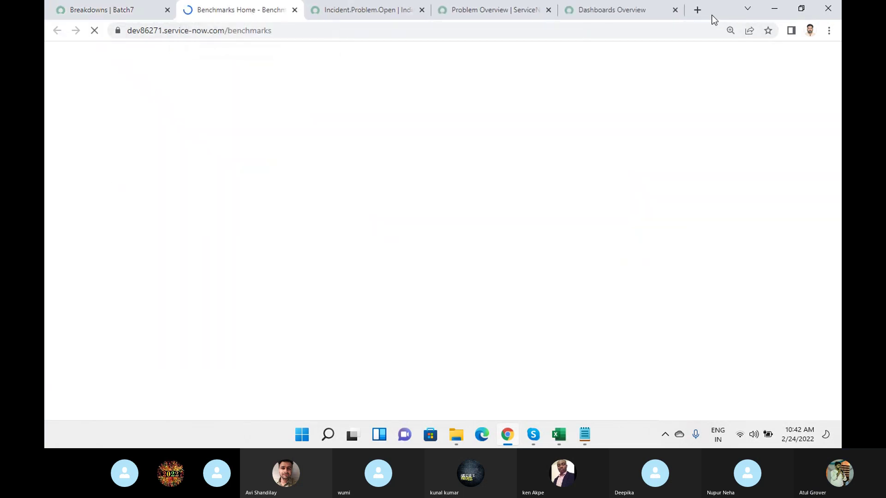
# - Search all dashboards in the Dashboards overview for "perfo" and open the ServiceNow Performance dashboard in its own browser tab
pyautogui.click(624, 10)
pyautogui.click(260, 104)
pyautogui.click(706, 106)
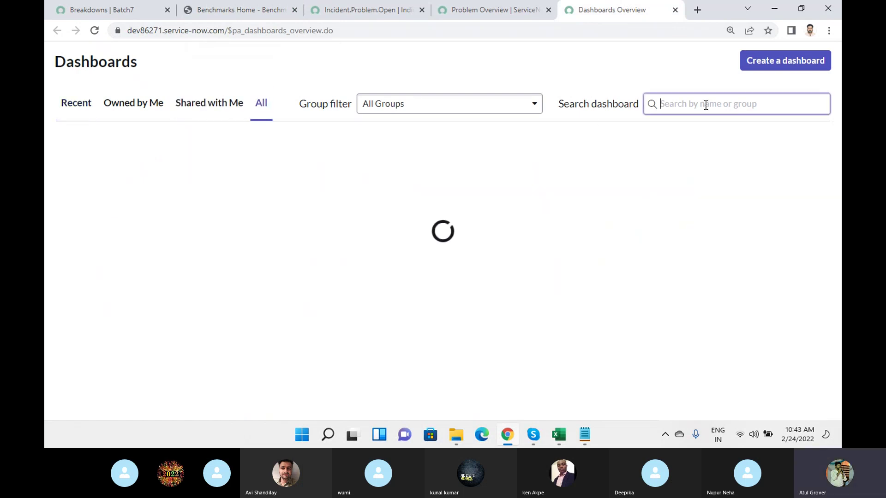
pyautogui.write('perfo')
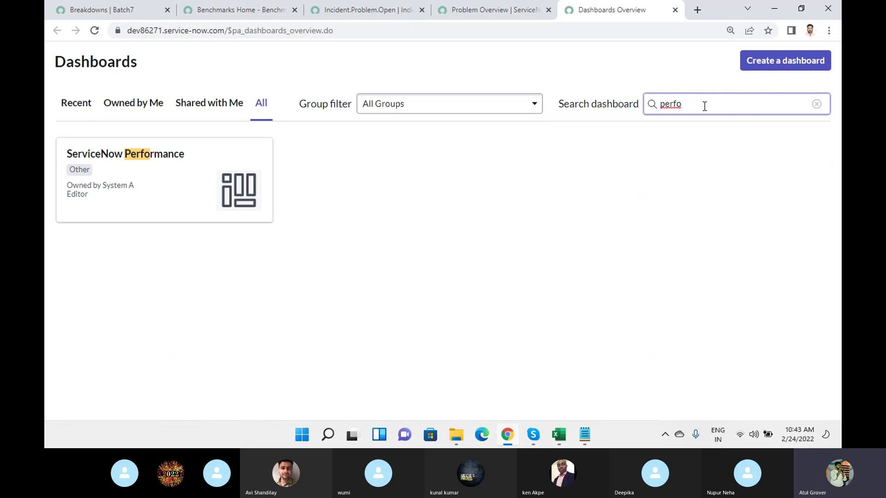
pyautogui.keyDown('ctrl'); pyautogui.click(154, 167); pyautogui.keyUp('ctrl')
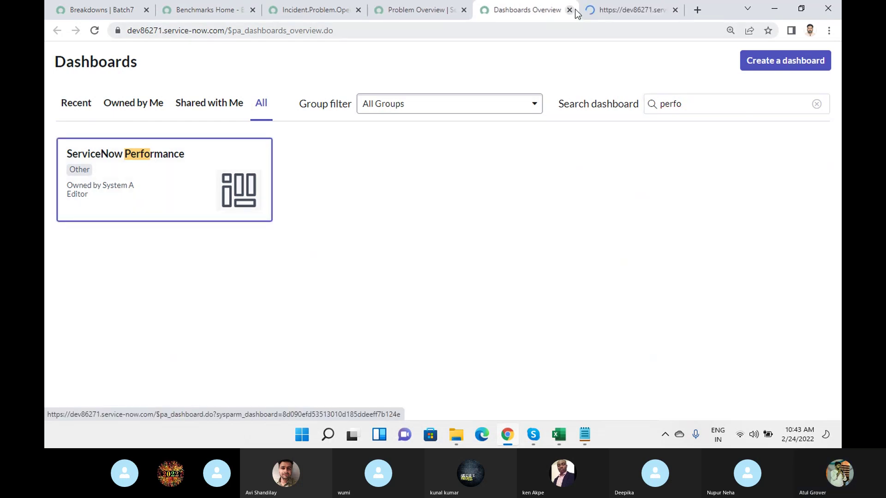
# - Check the Benchmarks page, then examine the graphs of the ServiceNow Performance dashboard
pyautogui.click(192, 13)
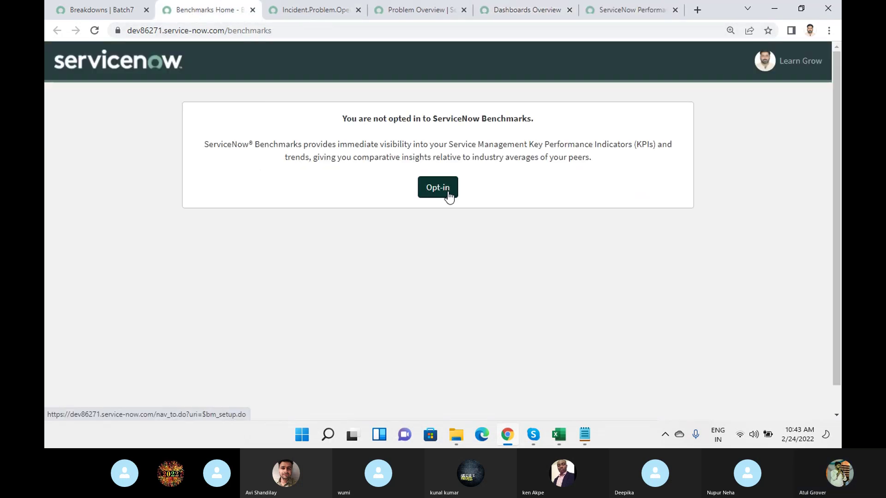
pyautogui.click(614, 10)
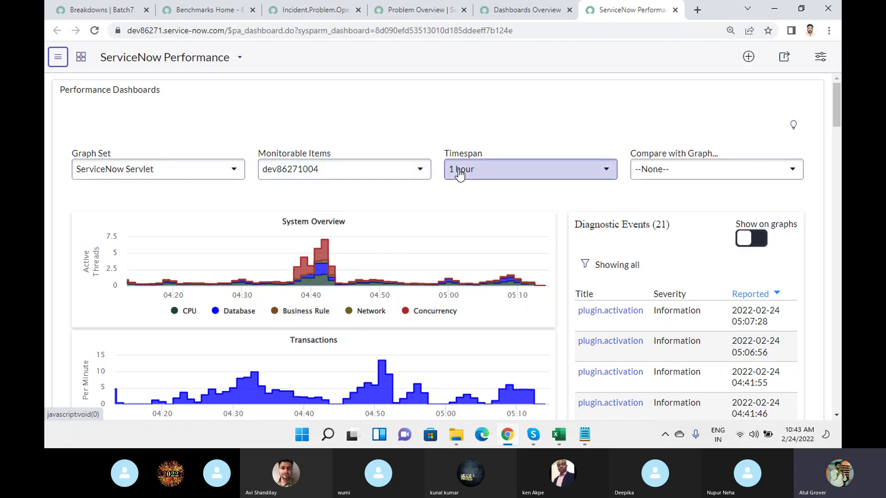
pyautogui.scroll(-4, 258, 221)
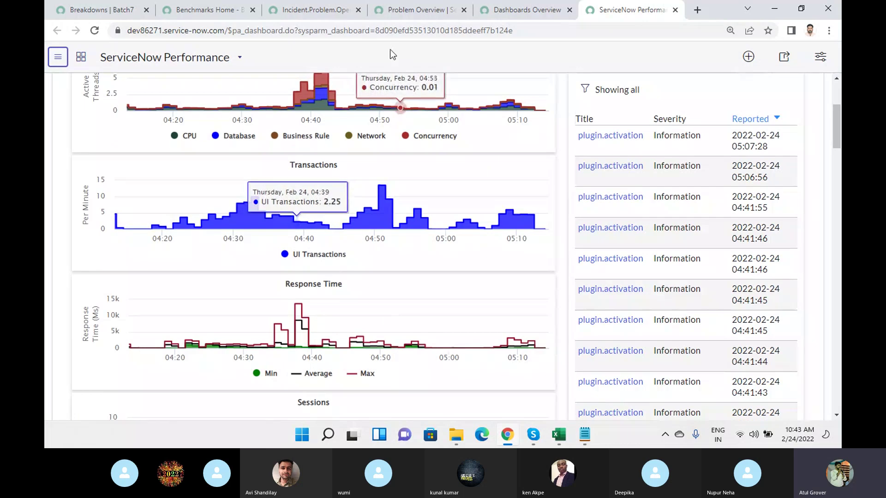
# - Open the ServiceNow Performance dashboard in a new browser tab with its copied address shortened to $pa_dashboard.do
pyautogui.click(391, 38)
pyautogui.hotkey('ctrl', 'a')
pyautogui.hotkey('ctrl', 'c')
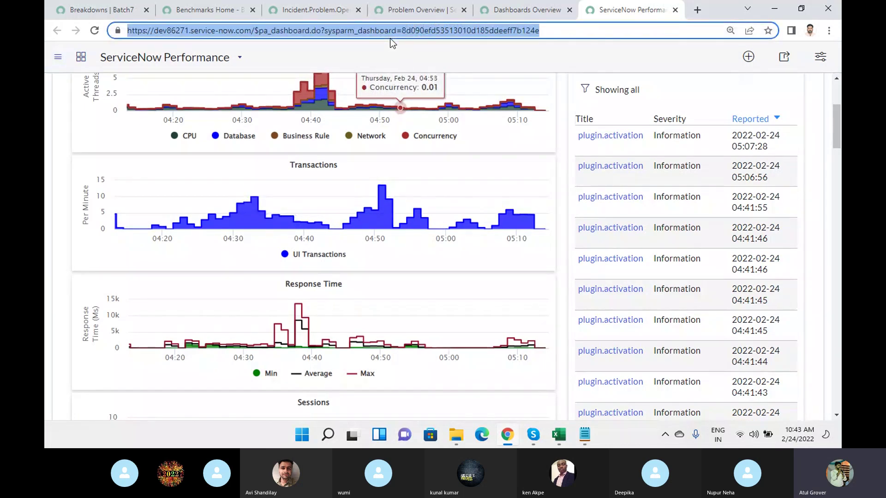
pyautogui.hotkey('ctrl', 't')
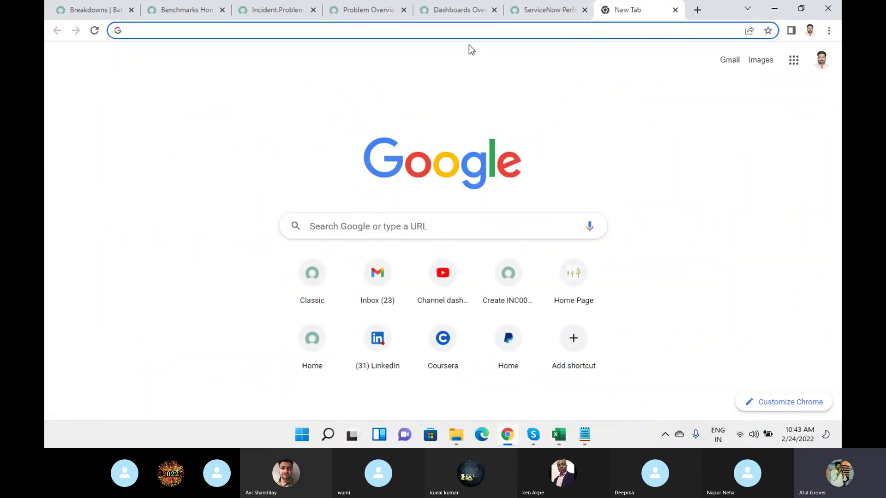
pyautogui.hotkey('ctrl', 'v')
pyautogui.moveTo(328, 30); pyautogui.dragTo(752, 16)
pyautogui.press('Return')
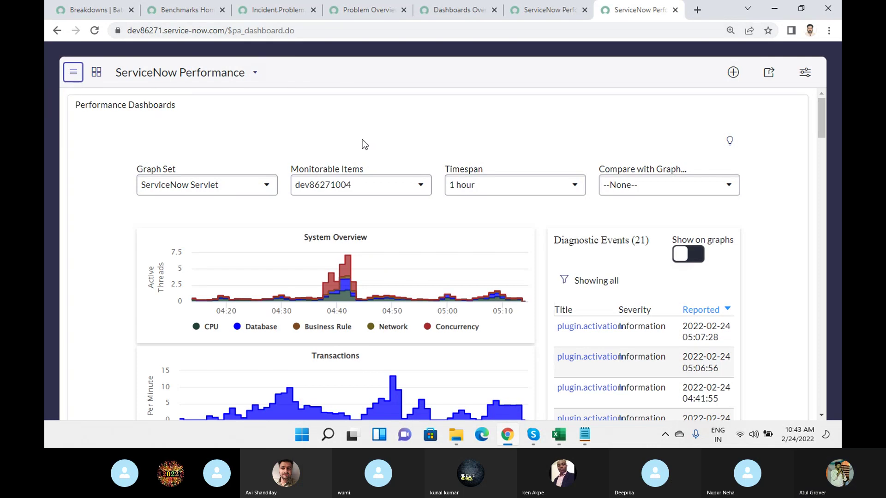
# - Show the data table behind the Transactions graph and look through its date and UI transaction values
pyautogui.scroll(-3, 362, 139)
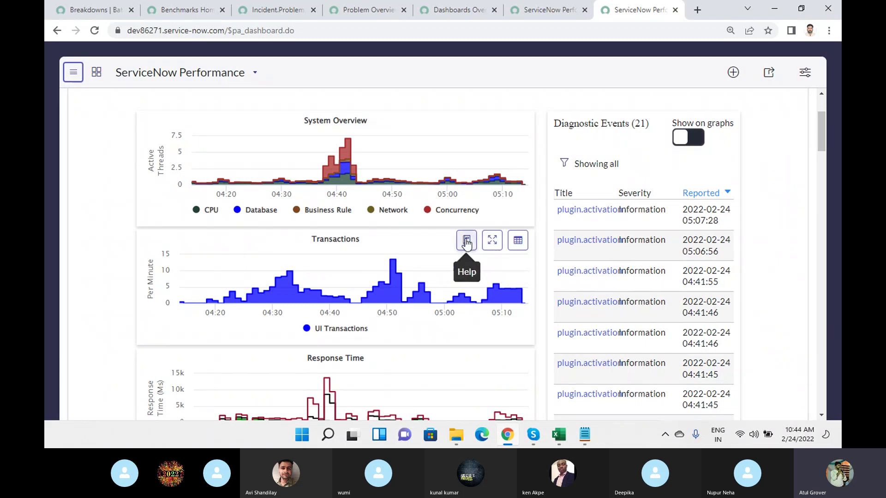
pyautogui.click(519, 243)
pyautogui.scroll(-8, 299, 302)
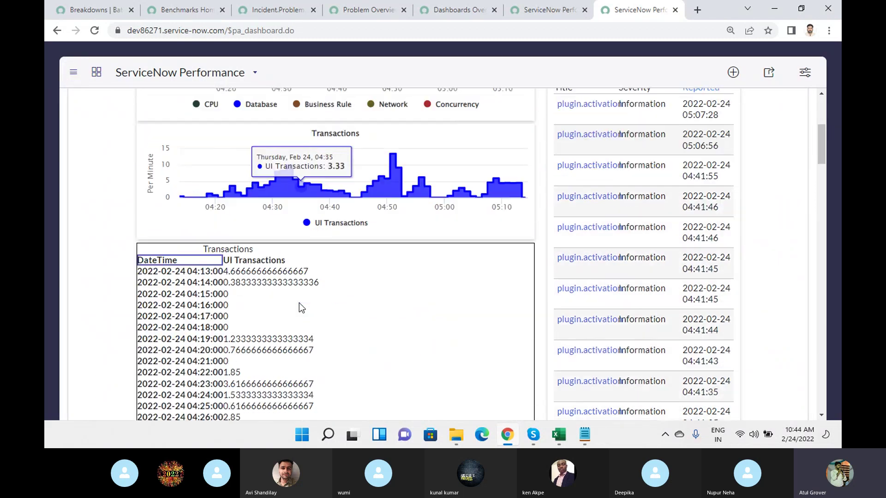
pyautogui.scroll(8, 294, 242)
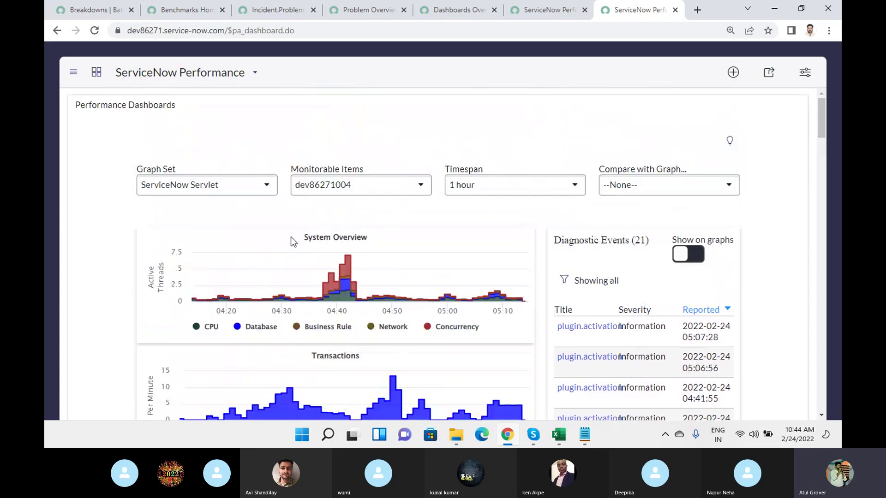
# - Set the performance dashboard's Graph Set to Database and examine the database throughput, response, connection and replication graphs
pyautogui.click(255, 188)
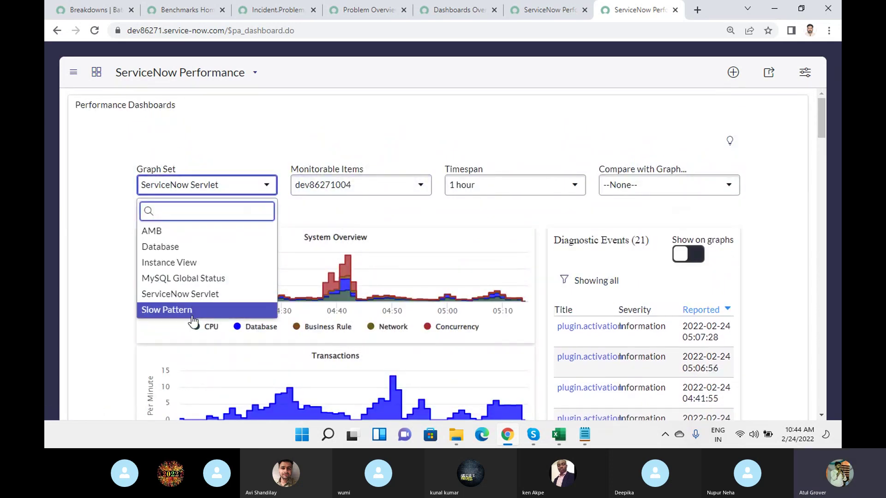
pyautogui.click(191, 249)
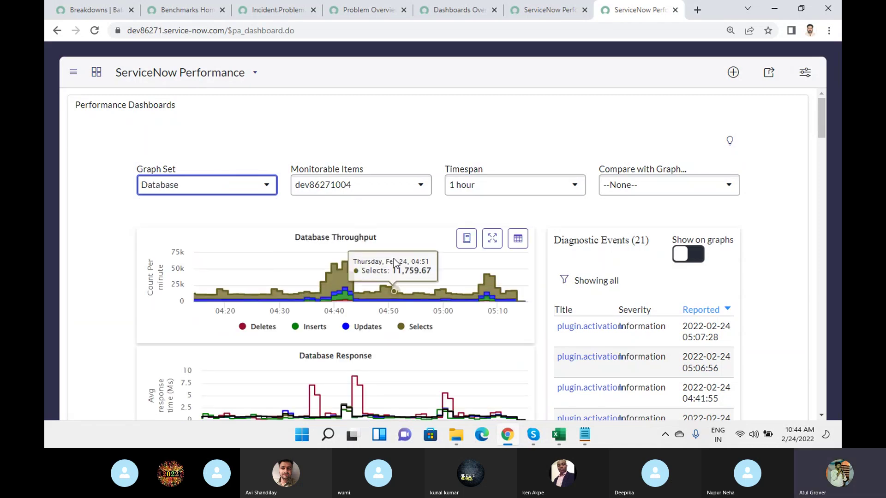
pyautogui.scroll(-4, 416, 279)
pyautogui.scroll(-4, 400, 211)
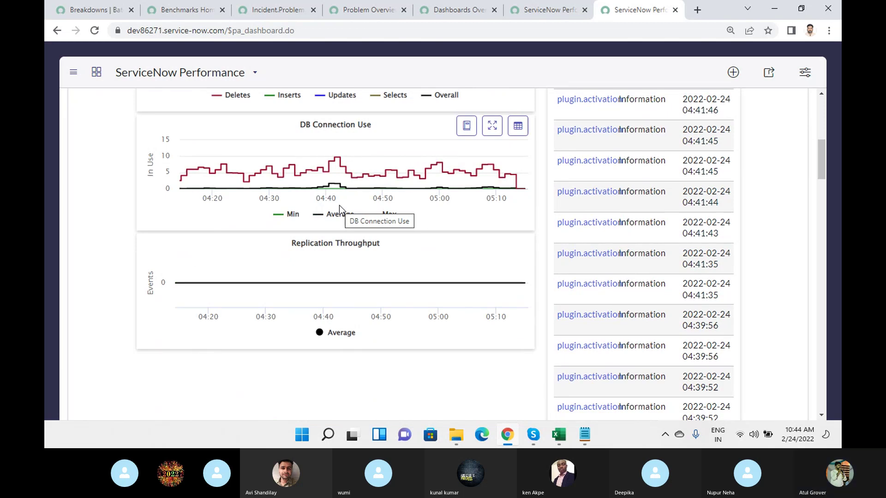
pyautogui.scroll(-10, 339, 205)
pyautogui.scroll(14, 339, 206)
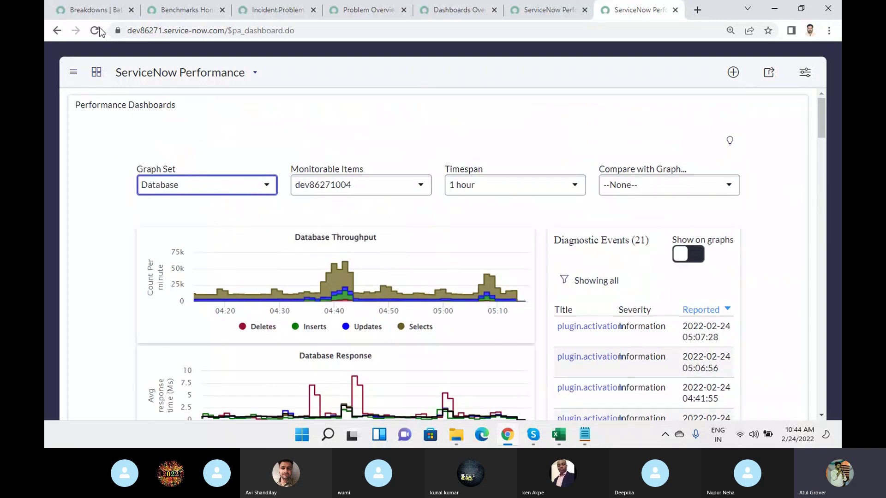
# - From the filtered navigator on the Breakdowns page, open the Performance Analytics, LinkedIn, Twitter and Stock Quotes dashboard entries in separate browser tabs
pyautogui.click(90, 10)
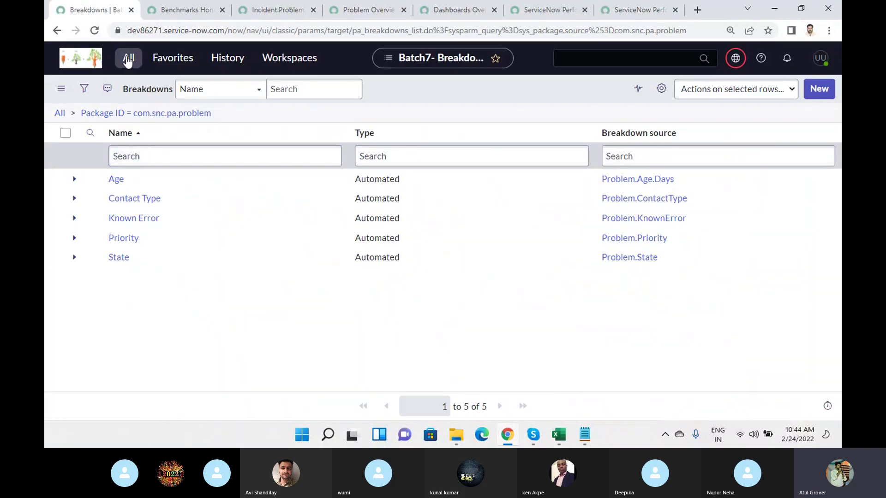
pyautogui.click(128, 60)
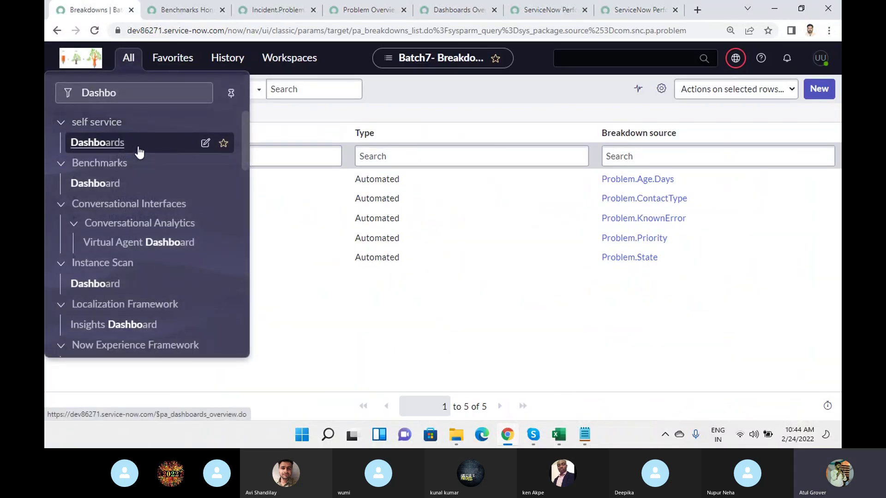
pyautogui.scroll(-5, 139, 152)
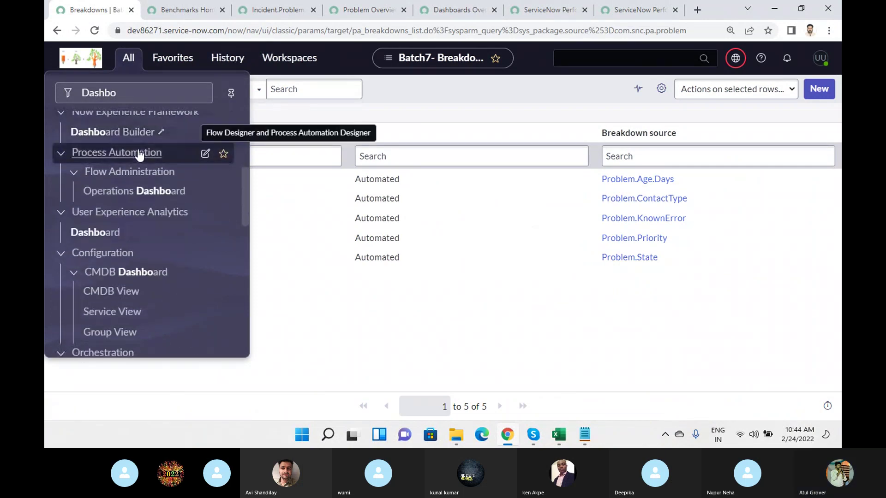
pyautogui.scroll(-5, 145, 211)
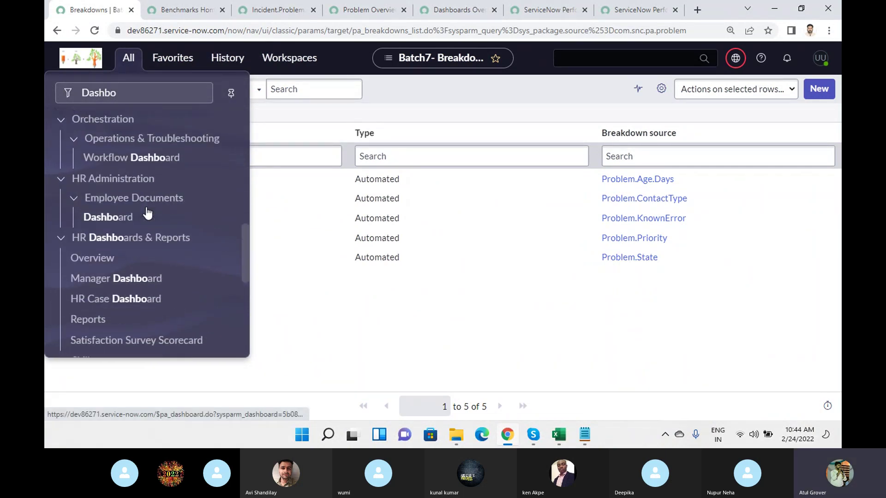
pyautogui.scroll(-4, 147, 213)
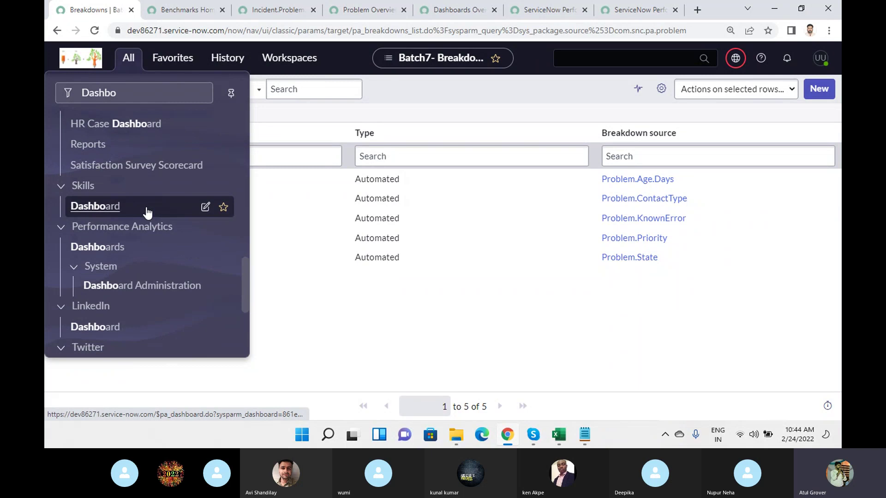
pyautogui.keyDown('ctrl'); pyautogui.click(102, 248); pyautogui.keyUp('ctrl')
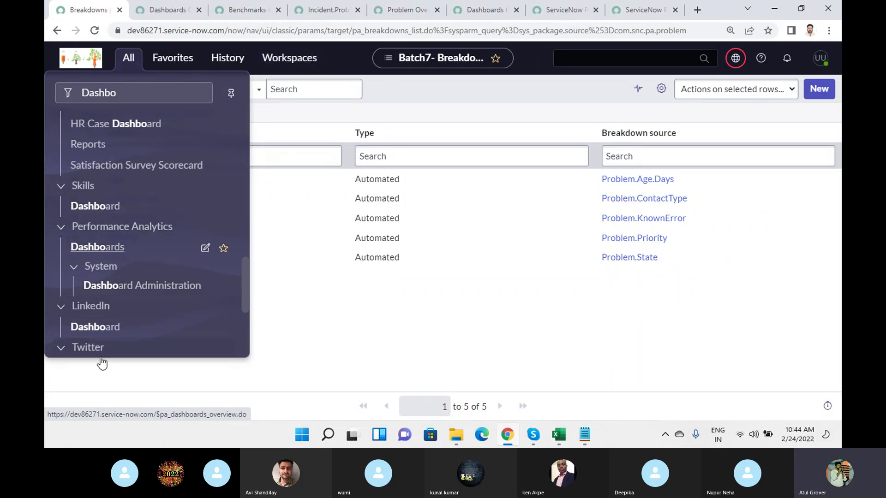
pyautogui.keyDown('ctrl'); pyautogui.click(99, 327); pyautogui.keyUp('ctrl')
pyautogui.scroll(-3, 99, 286)
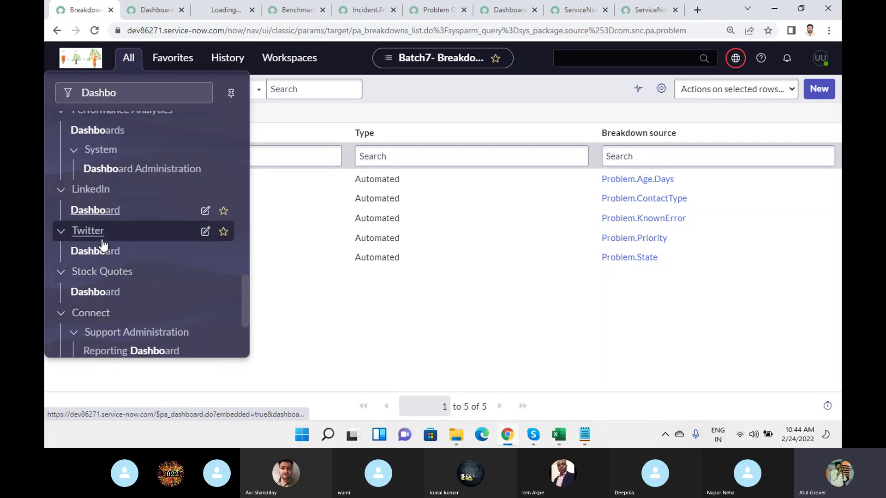
pyautogui.keyDown('ctrl'); pyautogui.click(83, 251); pyautogui.keyUp('ctrl')
pyautogui.keyDown('ctrl'); pyautogui.click(82, 293); pyautogui.keyUp('ctrl')
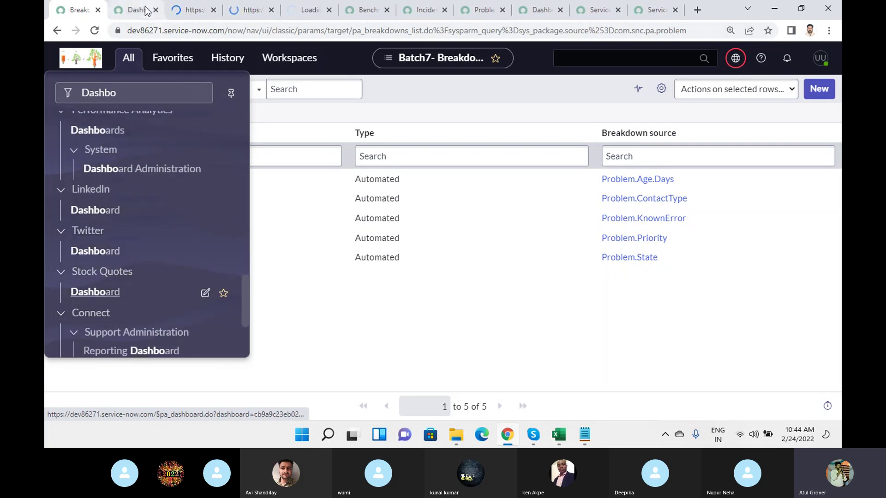
# - Look through the recently viewed dashboards on the Dashboards overview, then list all available dashboards
pyautogui.click(146, 11)
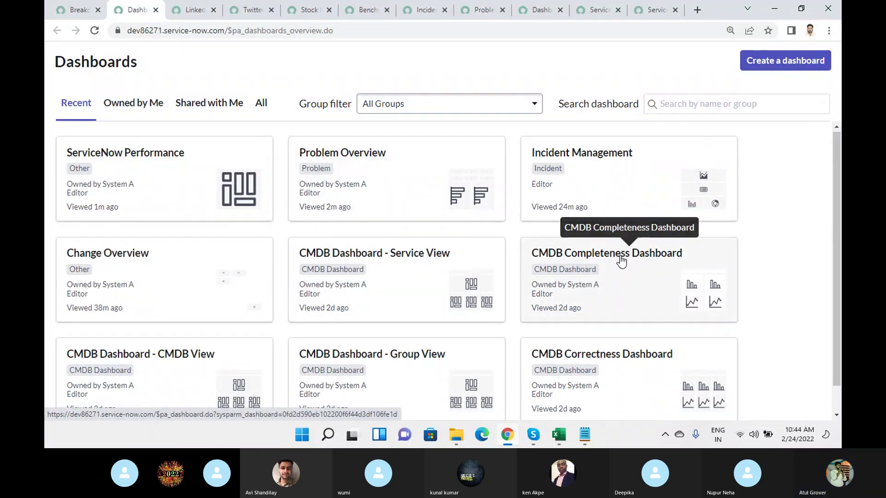
pyautogui.scroll(-1, 619, 259)
pyautogui.click(262, 106)
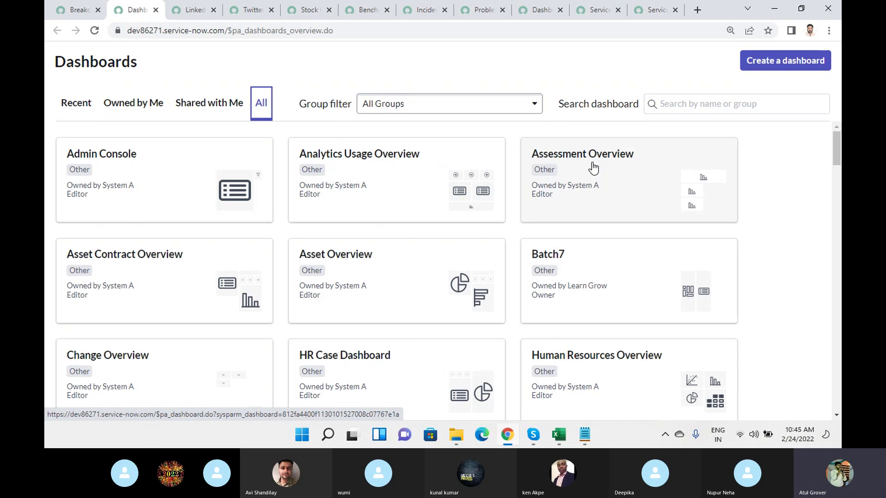
# - Switch to Notepad and highlight the notes from Indicator through Analystic 50%, then return to the Dashboards overview in the browser
pyautogui.click(585, 434)
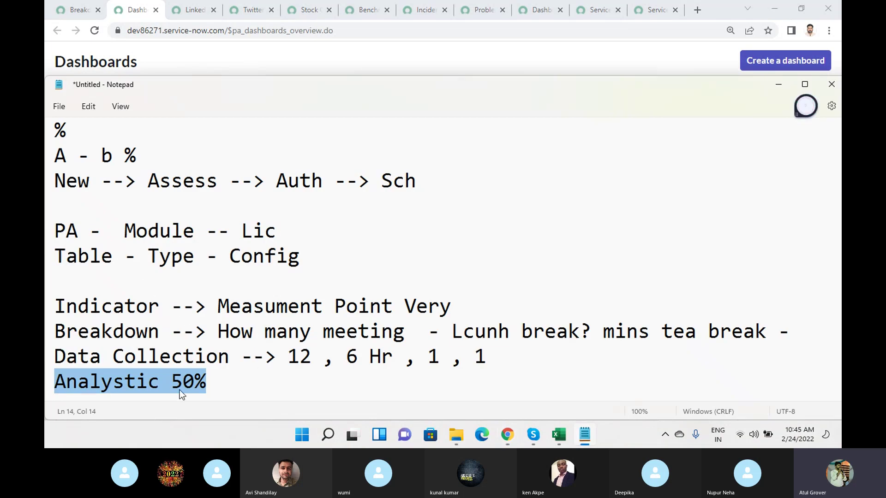
pyautogui.moveTo(206, 381); pyautogui.dragTo(46, 304)
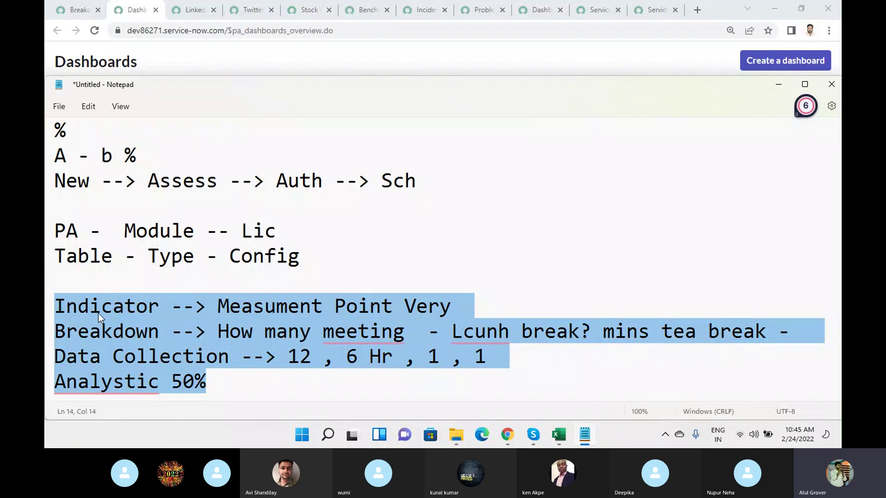
pyautogui.click(240, 57)
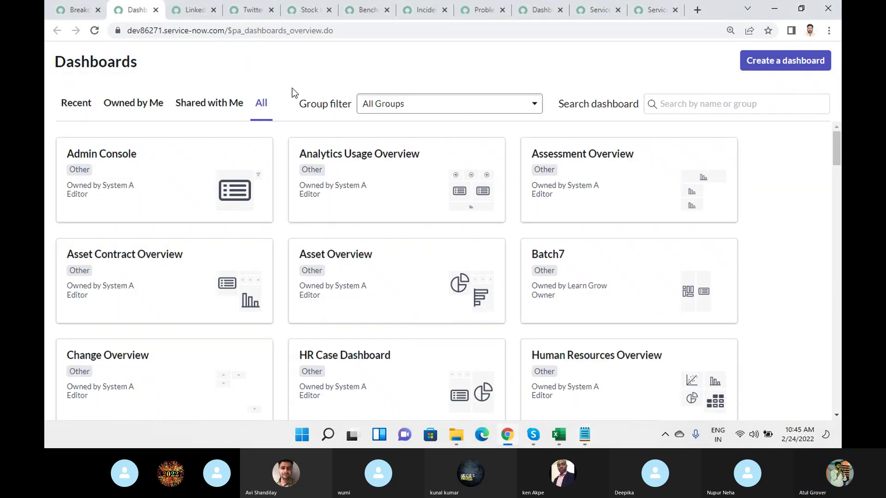
# - Search all dashboards for "succ", for "change" and for "Major"
pyautogui.click(697, 100)
pyautogui.write('sucd')
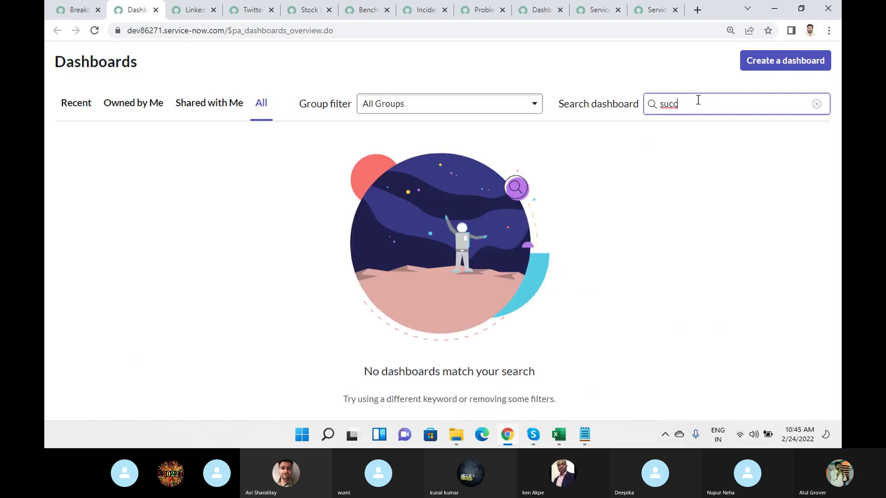
pyautogui.press('BackSpace')
pyautogui.press('BackSpace')
pyautogui.press('BackSpace')
pyautogui.write('change')
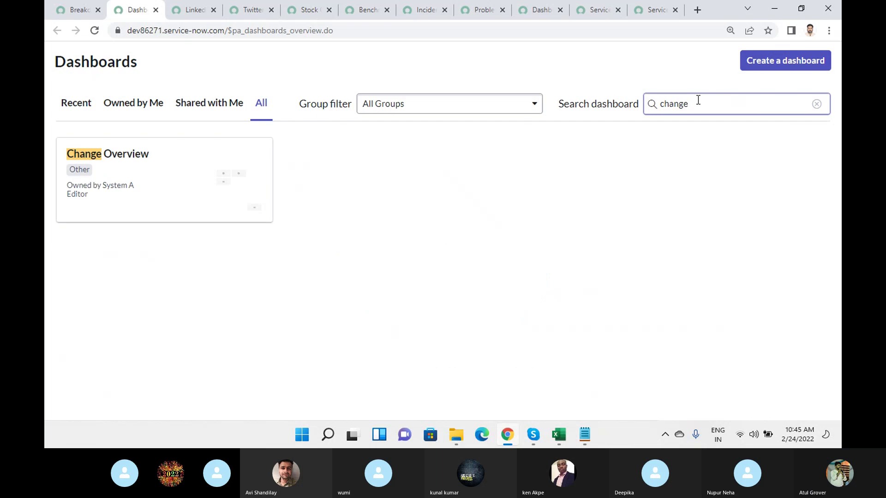
pyautogui.moveTo(698, 100); pyautogui.dragTo(649, 101)
pyautogui.write('Major')
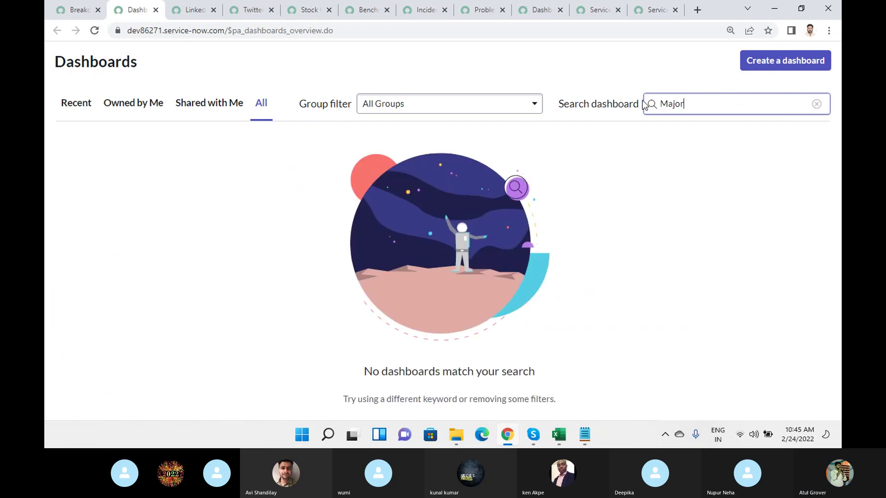
# - Search the dashboards for "prob" and open all six matching Problem dashboards in separate browser tabs
pyautogui.moveTo(692, 105); pyautogui.dragTo(563, 91)
pyautogui.write('prob')
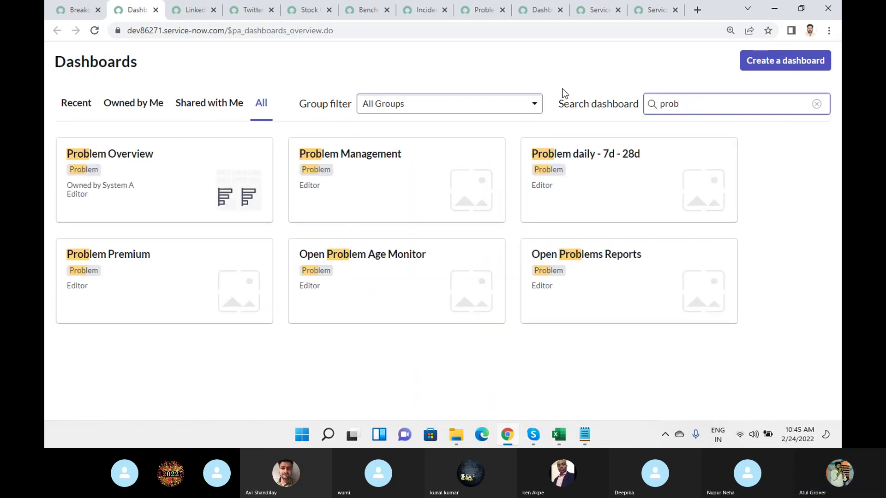
pyautogui.keyDown('ctrl'); pyautogui.click(409, 261); pyautogui.keyUp('ctrl')
pyautogui.keyDown('ctrl'); pyautogui.click(617, 262); pyautogui.keyUp('ctrl')
pyautogui.keyDown('ctrl'); pyautogui.click(609, 172); pyautogui.keyUp('ctrl')
pyautogui.keyDown('ctrl'); pyautogui.click(359, 171); pyautogui.keyUp('ctrl')
pyautogui.keyDown('ctrl'); pyautogui.click(113, 175); pyautogui.keyUp('ctrl')
pyautogui.keyDown('ctrl'); pyautogui.click(113, 278); pyautogui.keyUp('ctrl')
# - On the Open Problem Age Monitor dashboard, step through the age ranges up to 90+ days and review the widgets
pyautogui.click(140, 10)
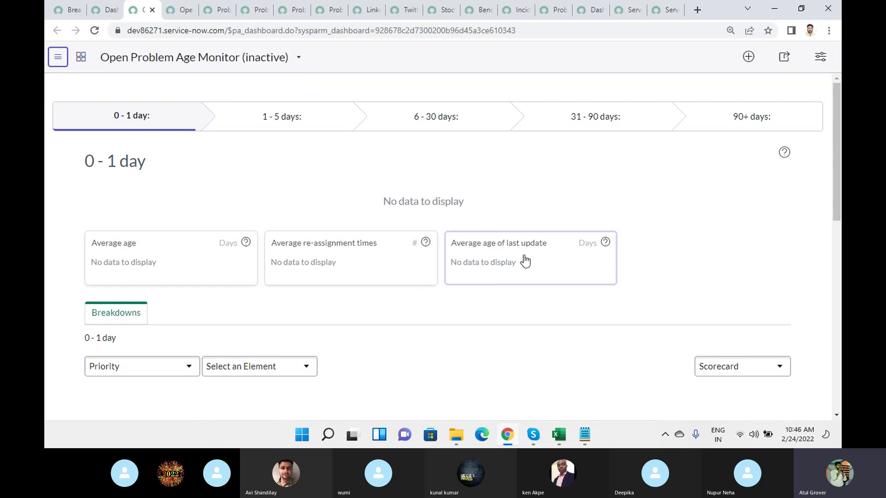
pyautogui.click(233, 123)
pyautogui.click(385, 125)
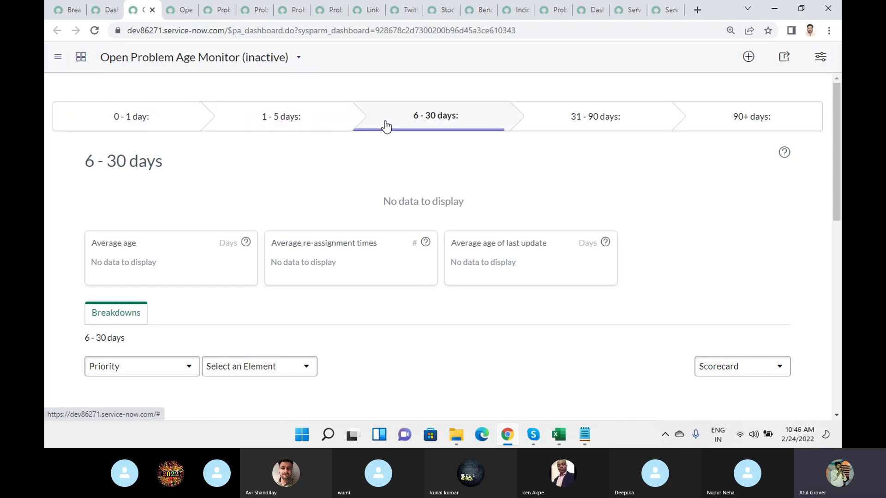
pyautogui.click(588, 118)
pyautogui.click(724, 128)
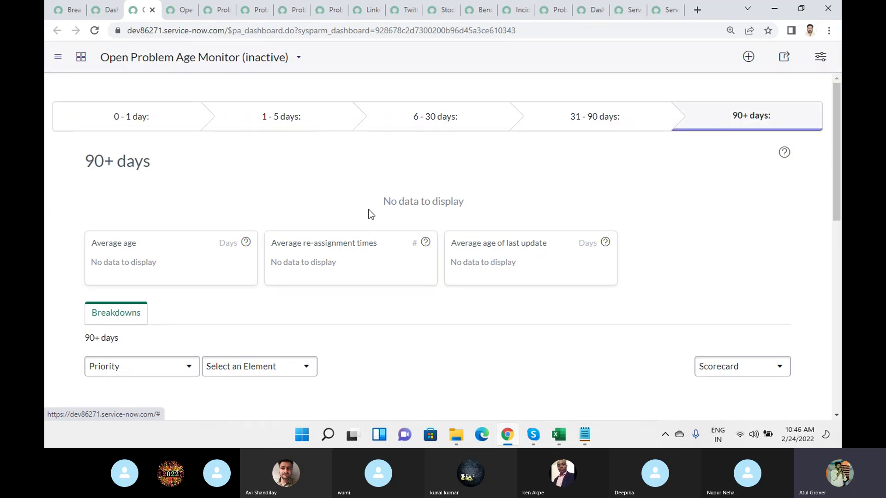
pyautogui.scroll(-6, 369, 210)
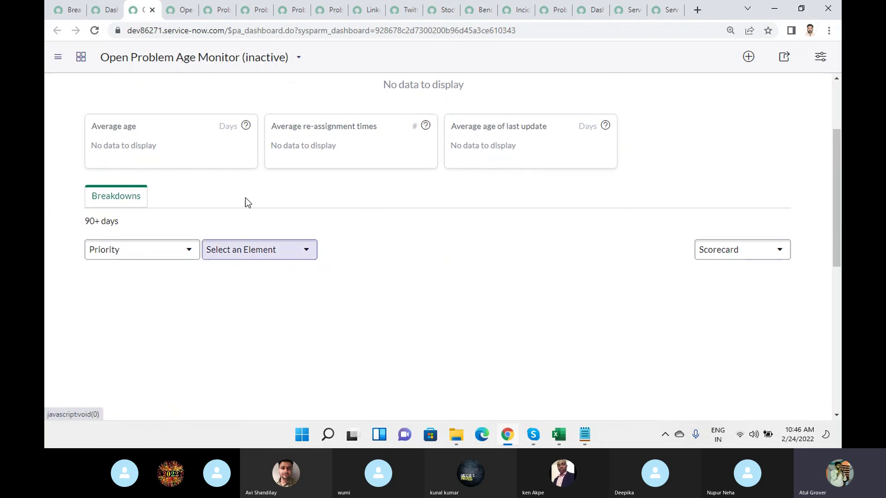
pyautogui.scroll(5, 360, 177)
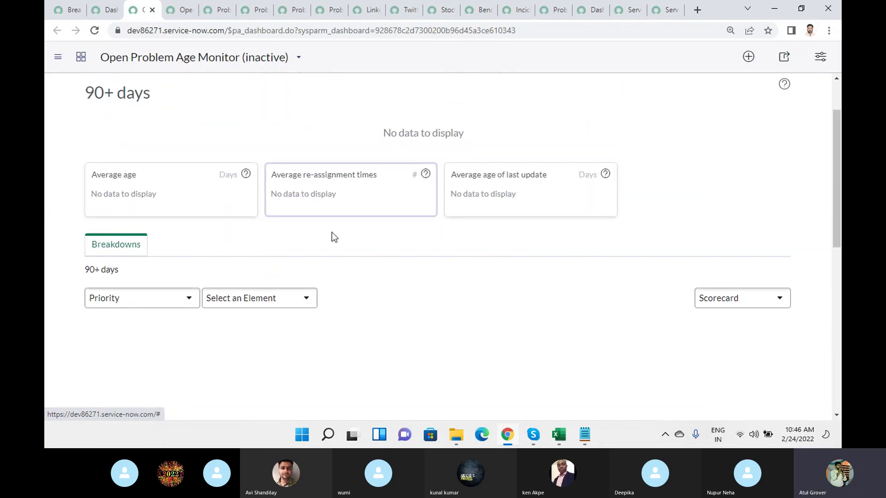
# - Break down the 90+ days problems by Priority with element 4 - Low, and set the breakdown visualization to Line
pyautogui.click(172, 306)
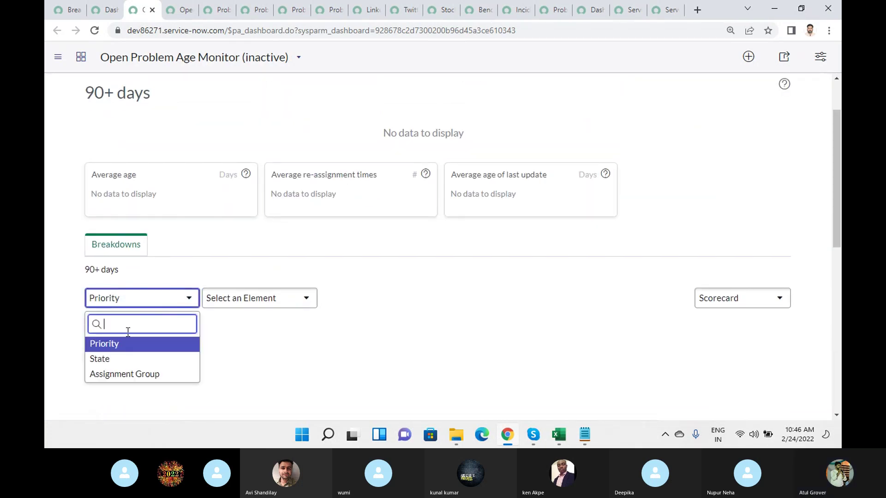
pyautogui.click(121, 344)
pyautogui.click(272, 307)
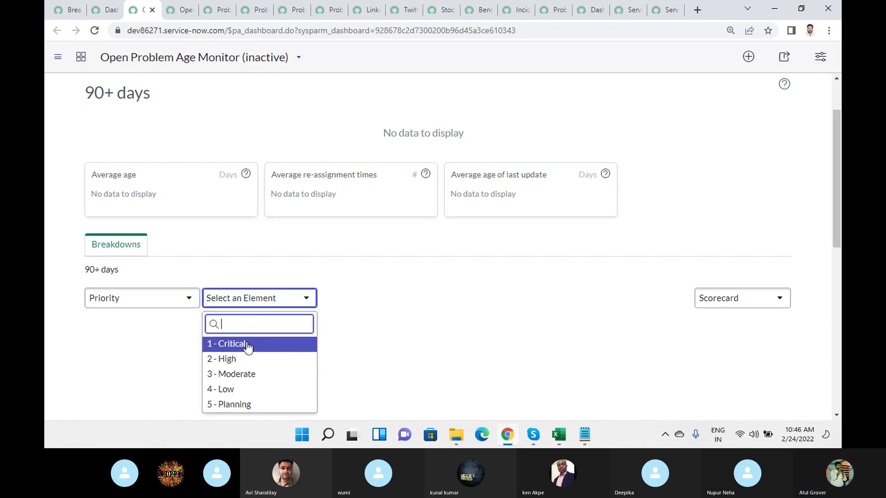
pyautogui.click(232, 391)
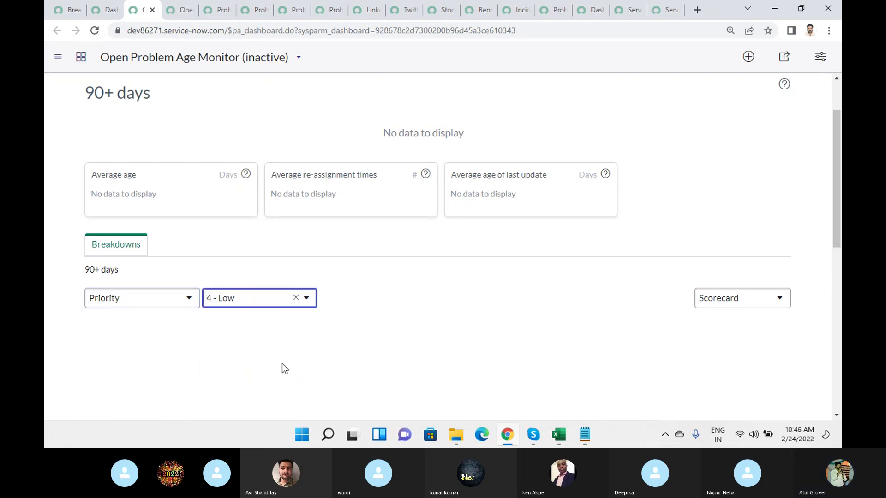
pyautogui.click(382, 322)
pyautogui.scroll(-2, 383, 305)
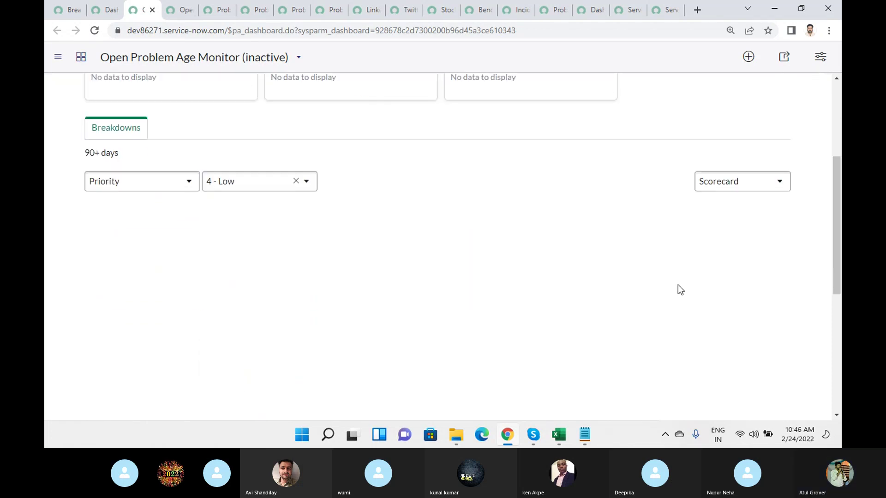
pyautogui.click(723, 185)
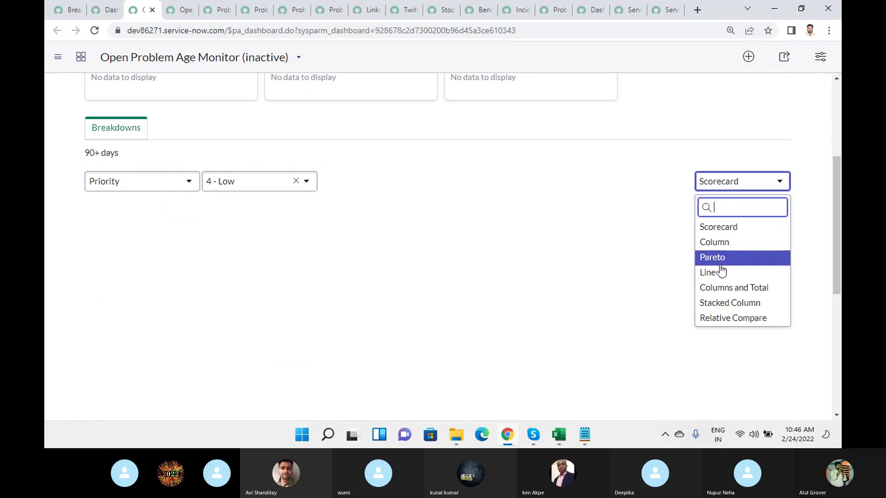
pyautogui.click(713, 272)
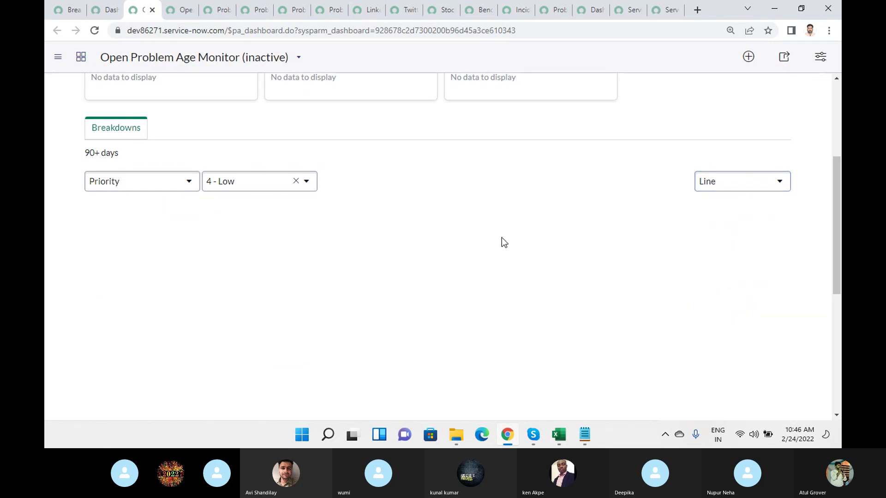
# - Check the 90+ days indicators for average re-assignment times, average age of last update and average age
pyautogui.scroll(3, 324, 192)
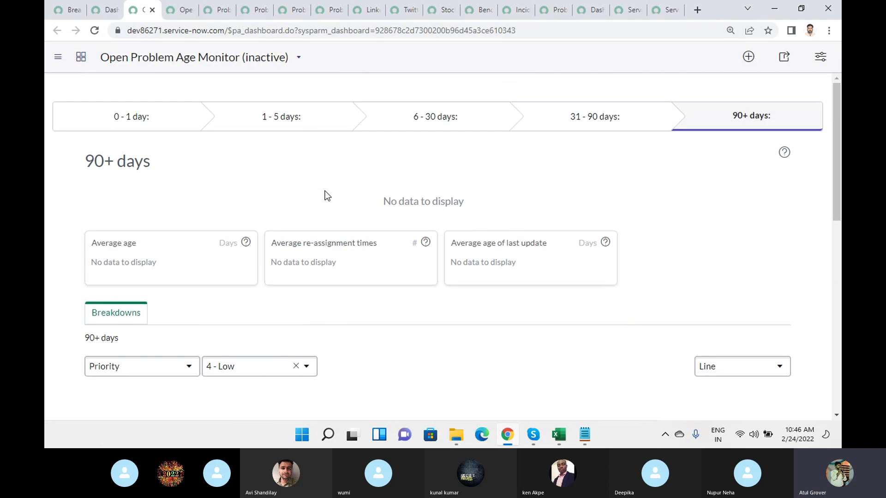
pyautogui.click(327, 265)
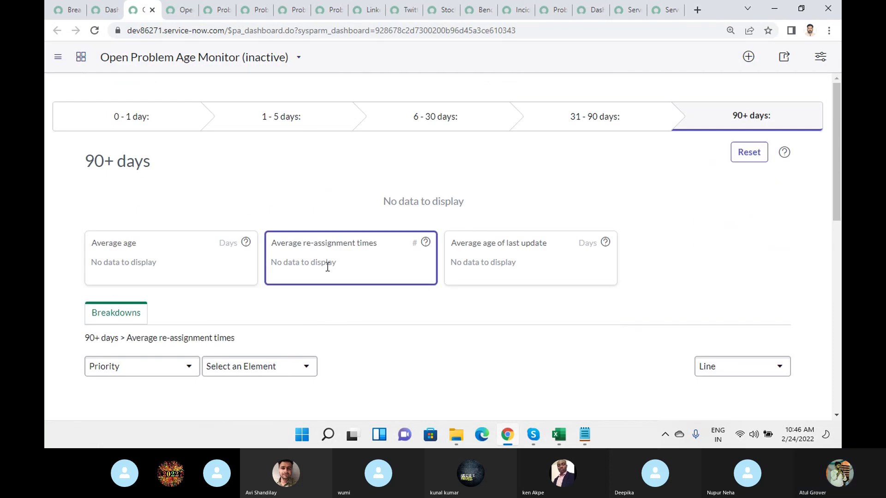
pyautogui.click(481, 266)
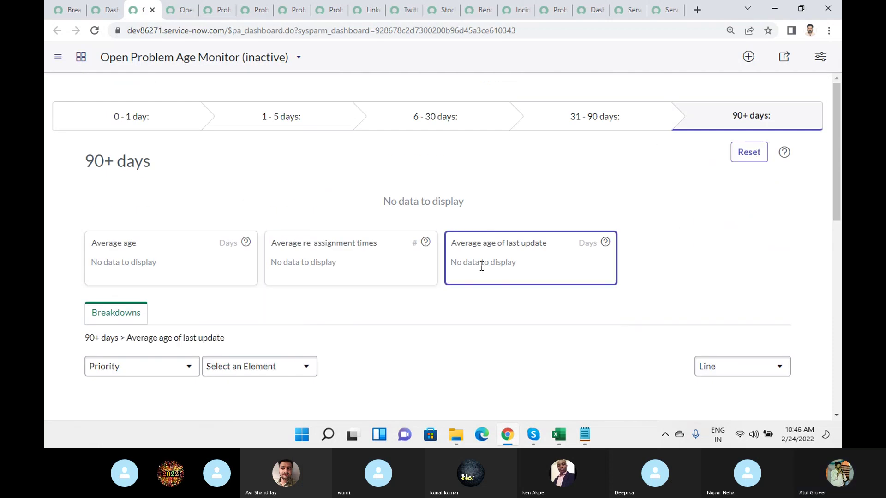
pyautogui.click(201, 255)
# - Review the problem list and its filters on the Open Problems Reports dashboard, then show the Open Problems Pivot
pyautogui.click(174, 8)
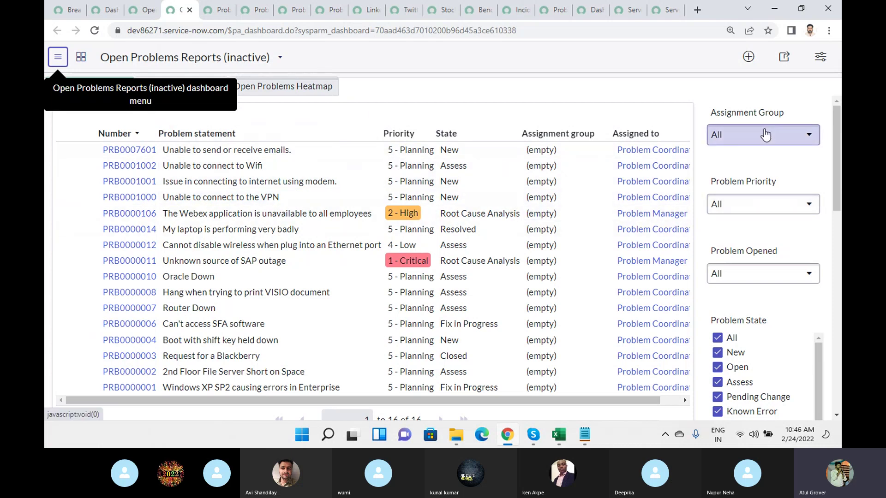
pyautogui.scroll(-5, 766, 174)
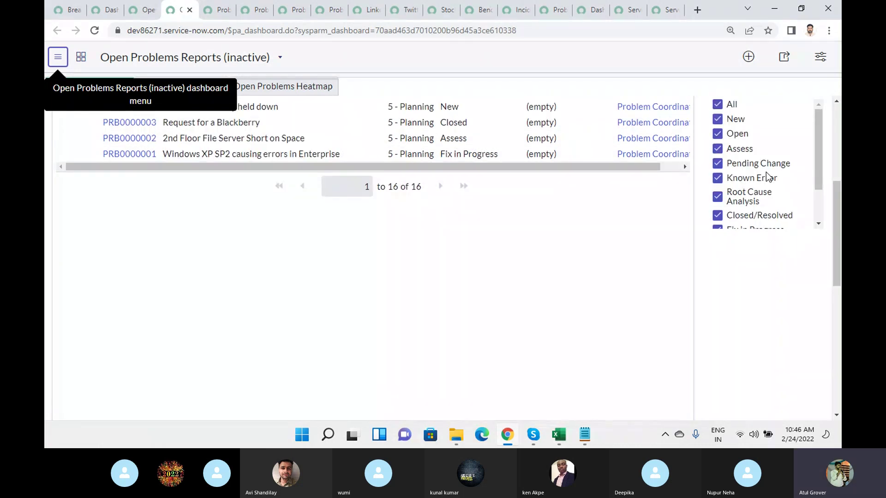
pyautogui.scroll(5, 766, 176)
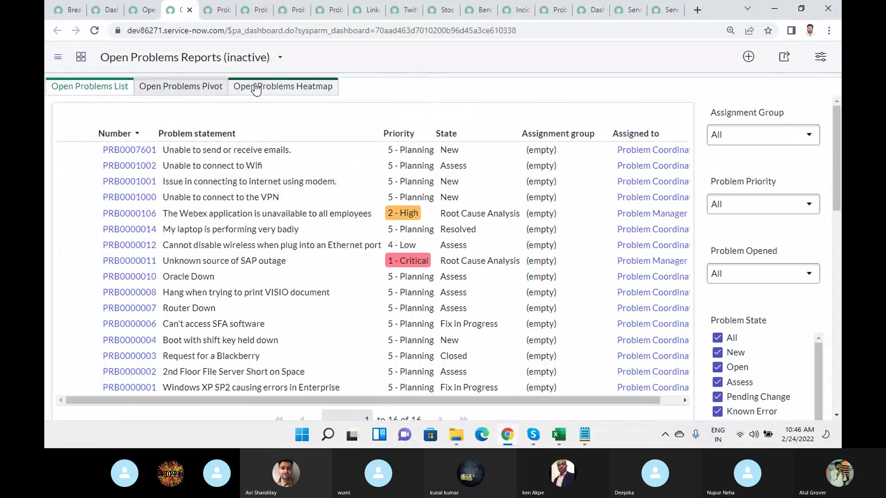
pyautogui.click(180, 93)
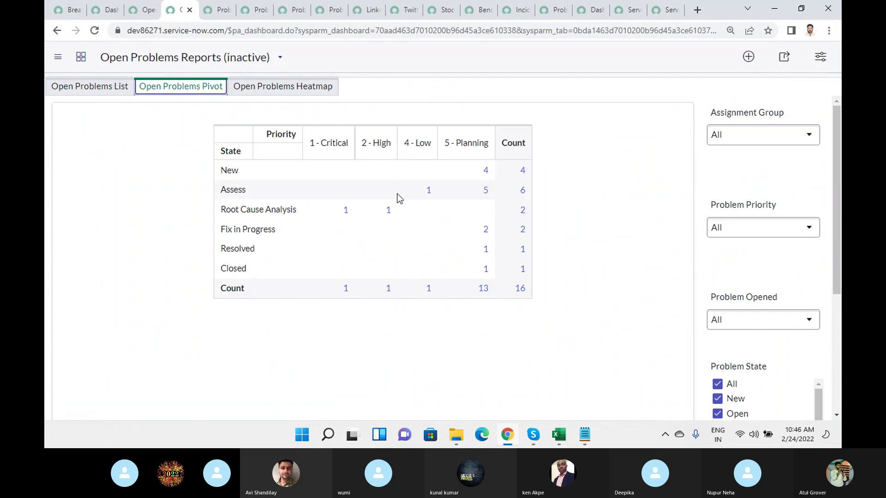
# - Show the Open Problems Heatmap, and review the 7d and 28d views and Groups elements of the Problem daily dashboard
pyautogui.click(299, 89)
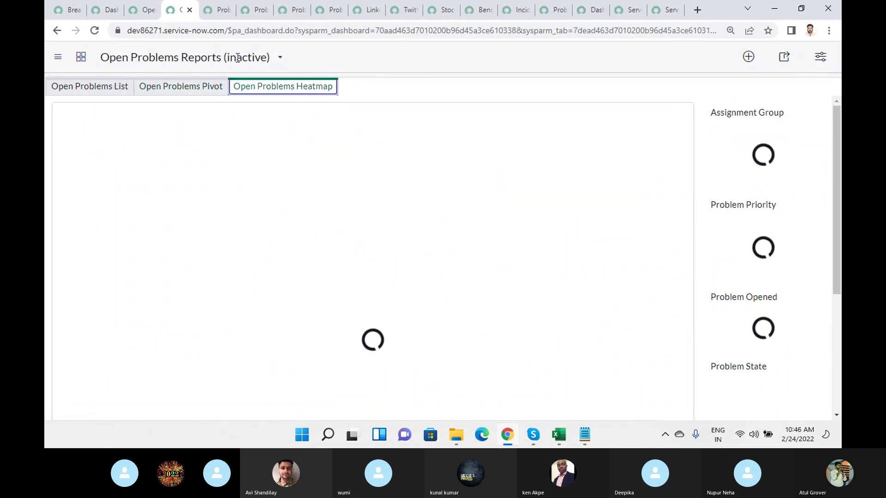
pyautogui.click(214, 10)
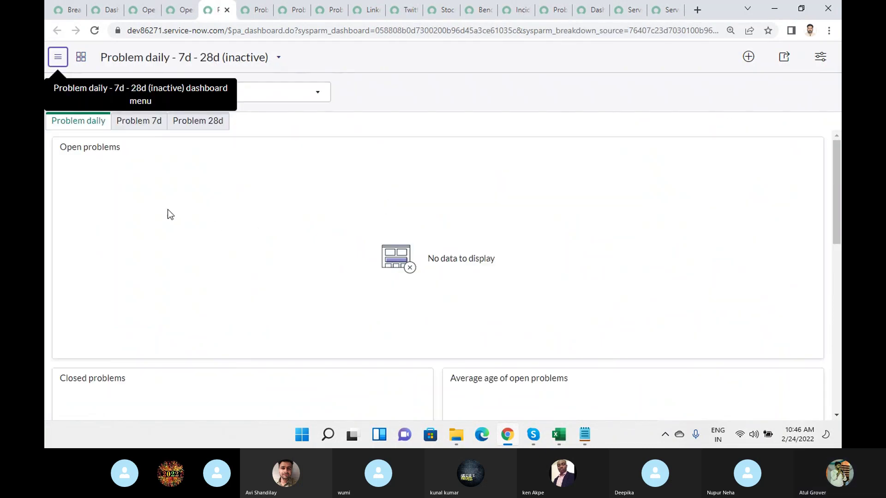
pyautogui.click(134, 125)
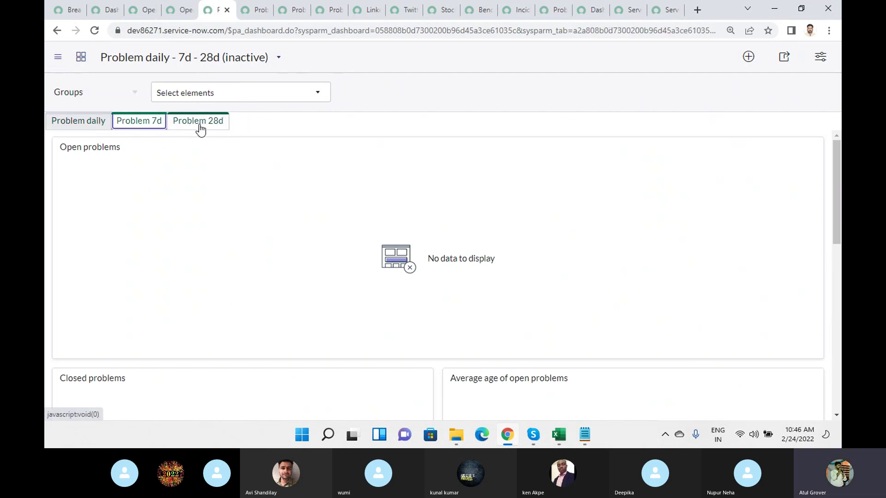
pyautogui.click(199, 123)
pyautogui.scroll(-3, 480, 243)
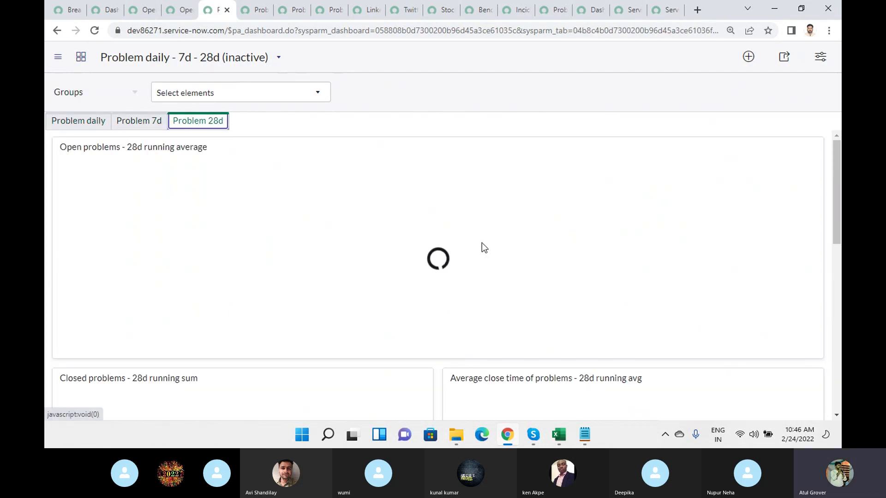
pyautogui.click(211, 95)
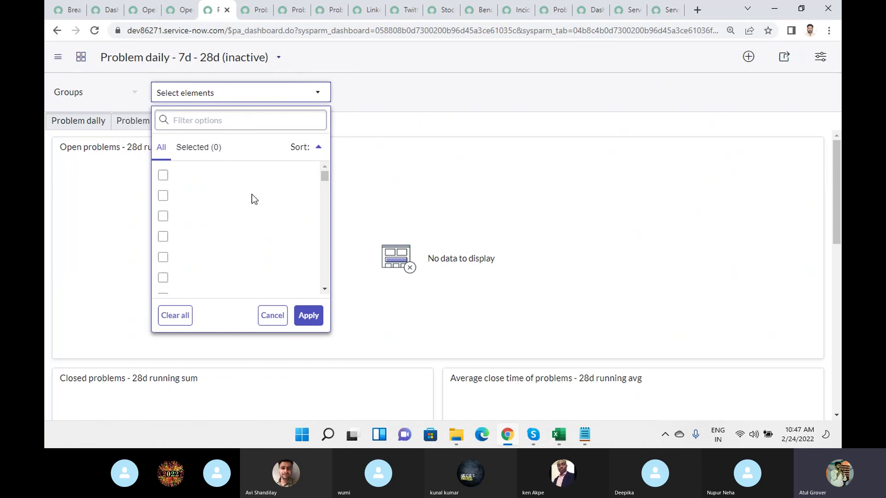
# - Review the basic indicators and new problems by priority on the Problem Management dashboard, and show the Problem Overview dashboard
pyautogui.click(258, 16)
pyautogui.scroll(-5, 330, 212)
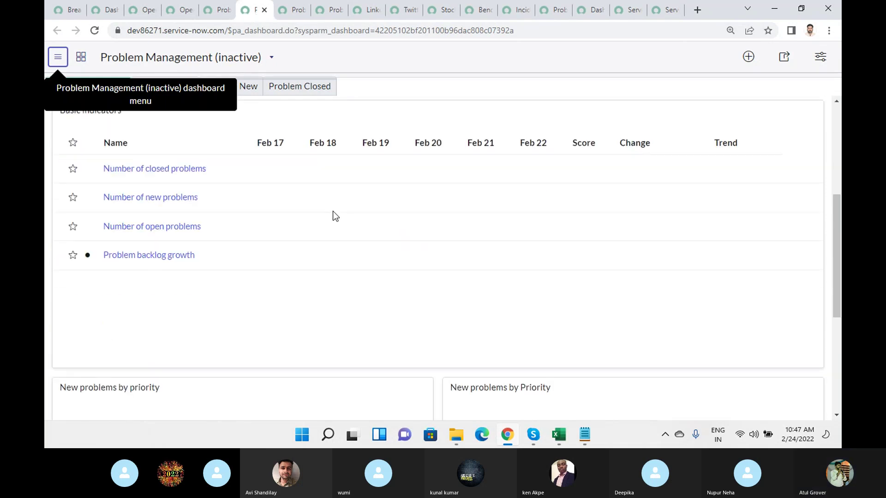
pyautogui.scroll(-5, 374, 202)
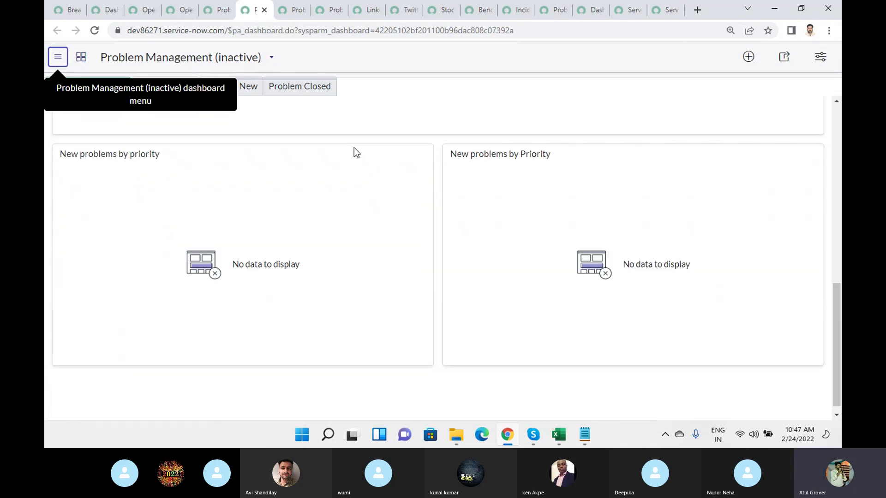
pyautogui.click(292, 14)
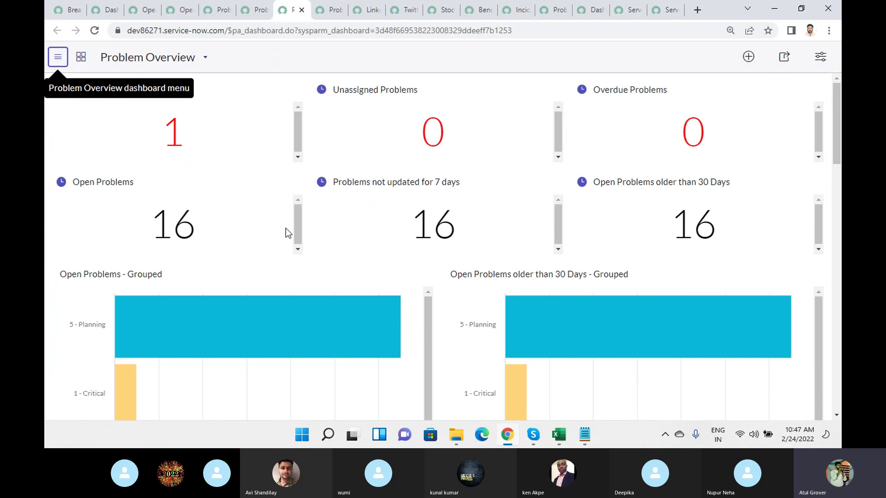
# - On the Problem Premium dashboard, review the Process KPIs, Data Quality and Overview widgets
pyautogui.click(329, 13)
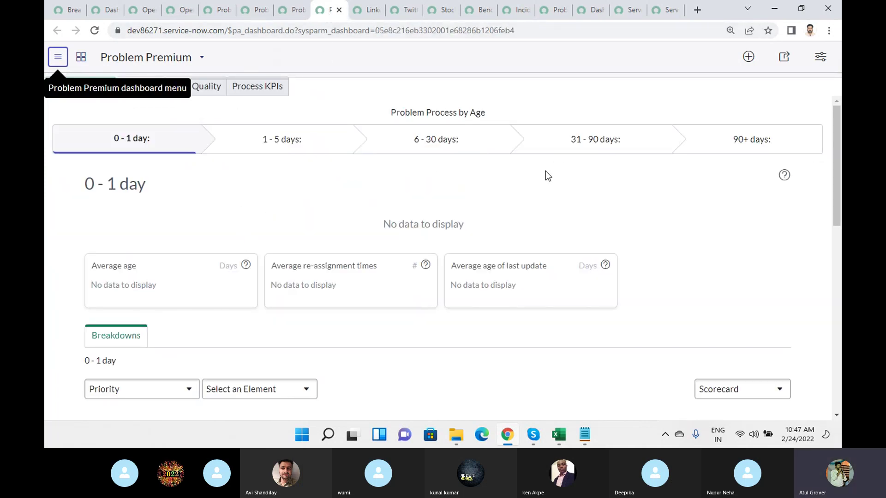
pyautogui.click(261, 90)
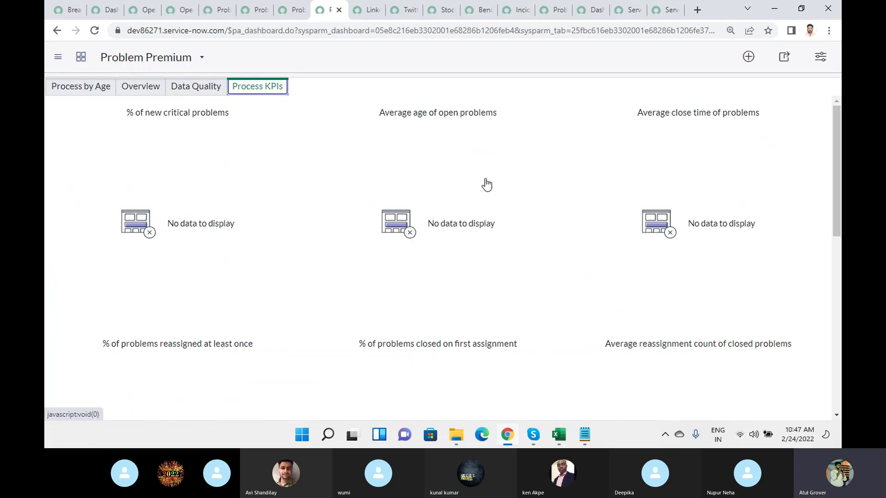
pyautogui.scroll(-3, 484, 184)
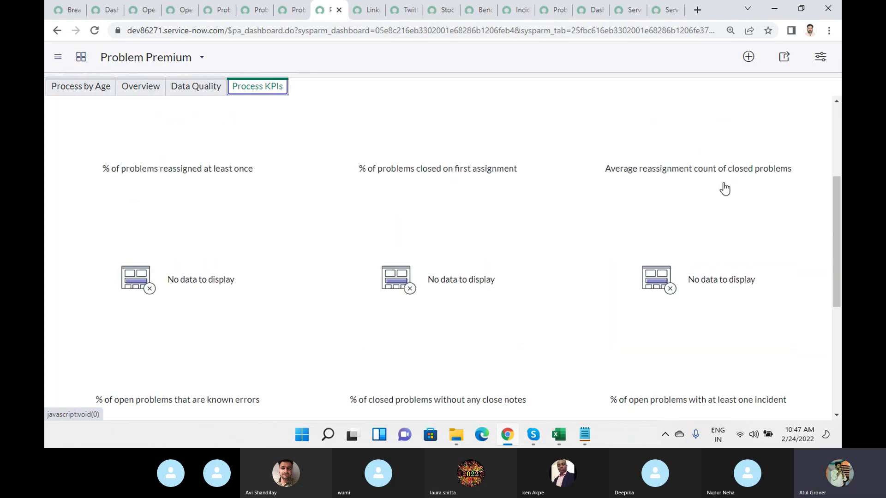
pyautogui.scroll(-3, 715, 253)
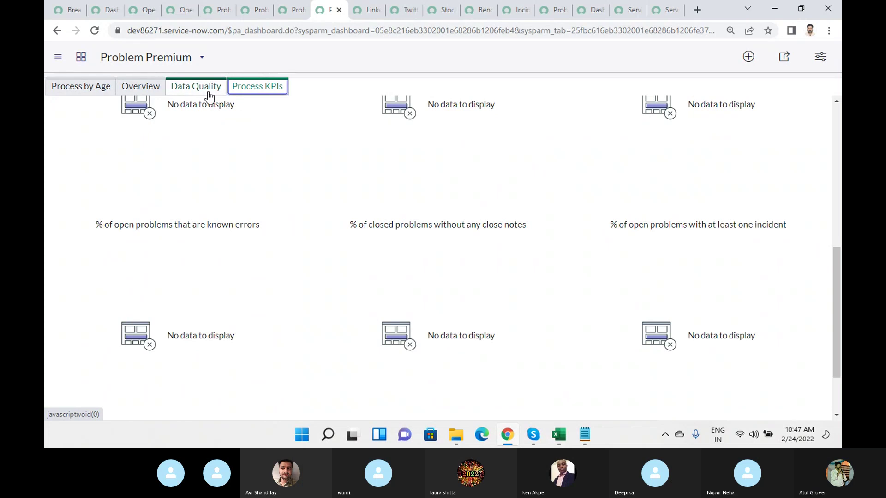
pyautogui.click(196, 86)
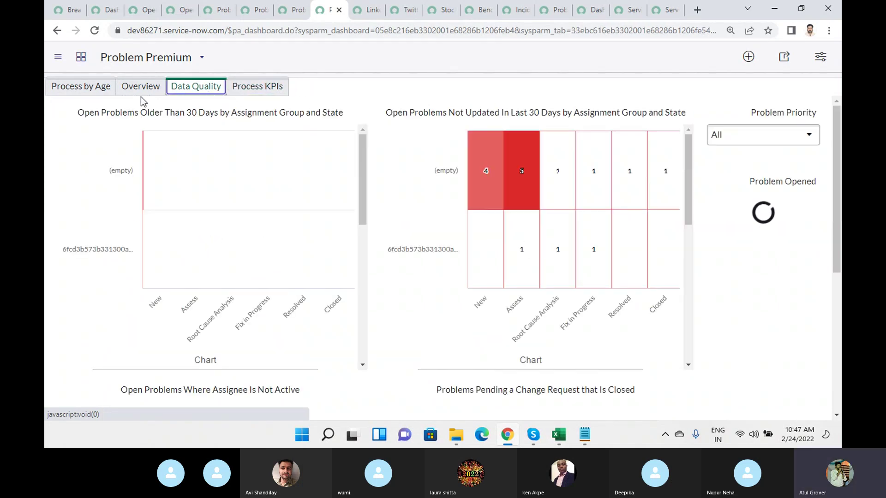
pyautogui.scroll(-10, 443, 210)
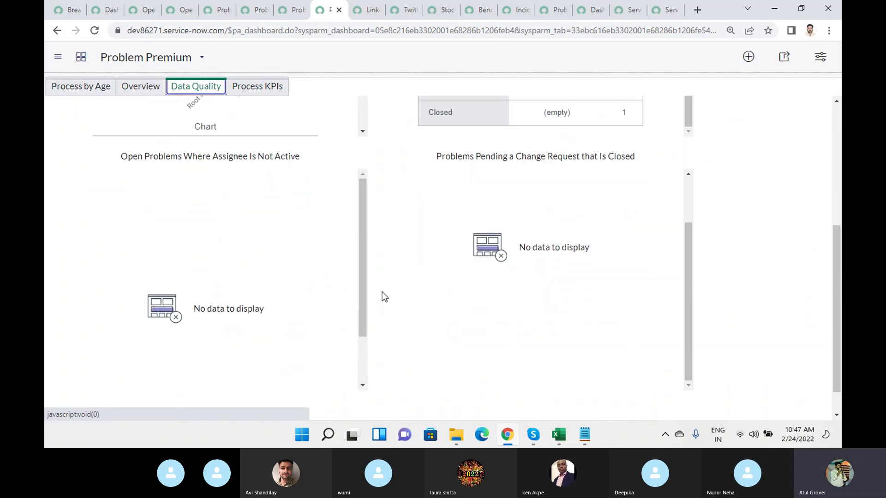
pyautogui.click(144, 92)
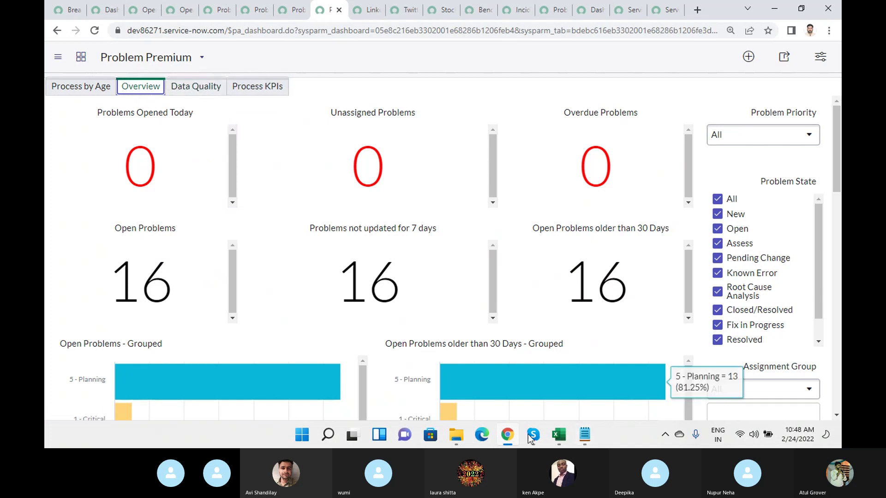
pyautogui.moveTo(532, 436)
pyautogui.click(487, 359)
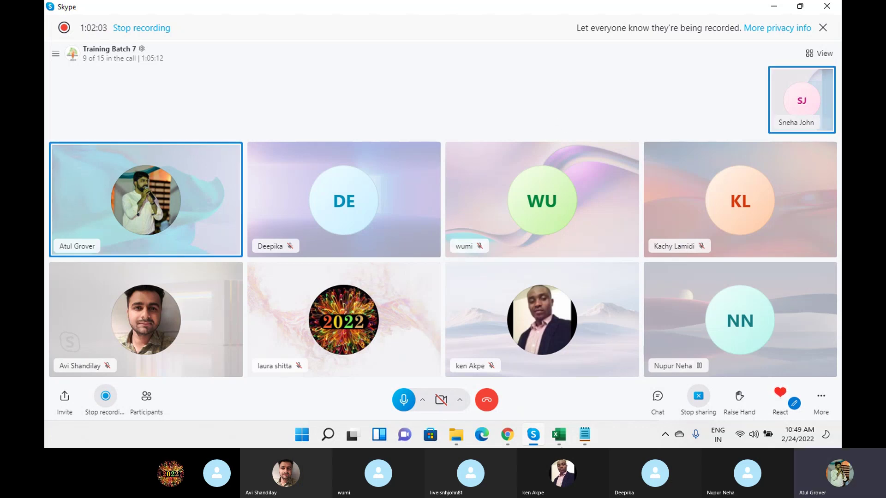
pyautogui.click(508, 434)
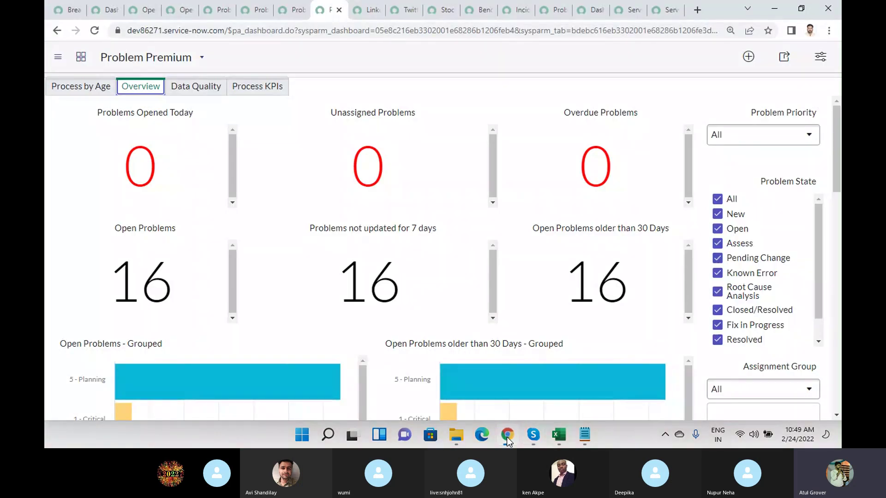
# - From the Breakdowns list, open the record of the current update set Batch7_LNG and load its related lists
pyautogui.click(63, 10)
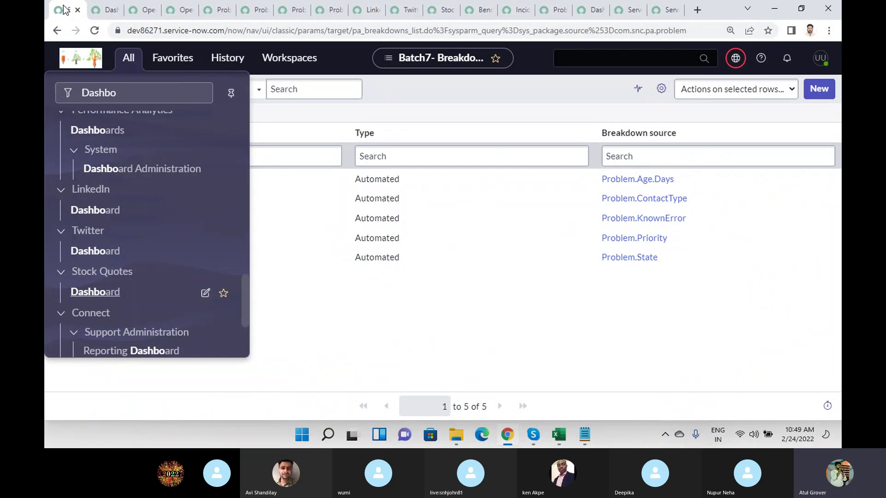
pyautogui.click(735, 58)
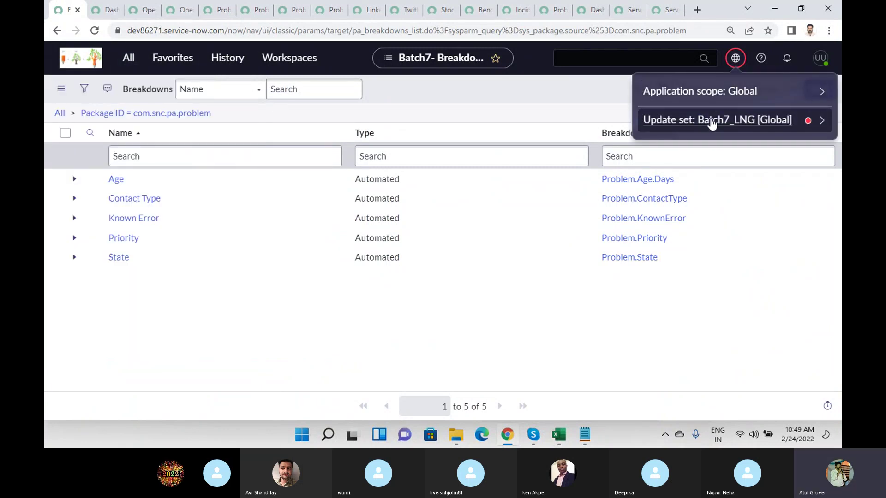
pyautogui.click(712, 124)
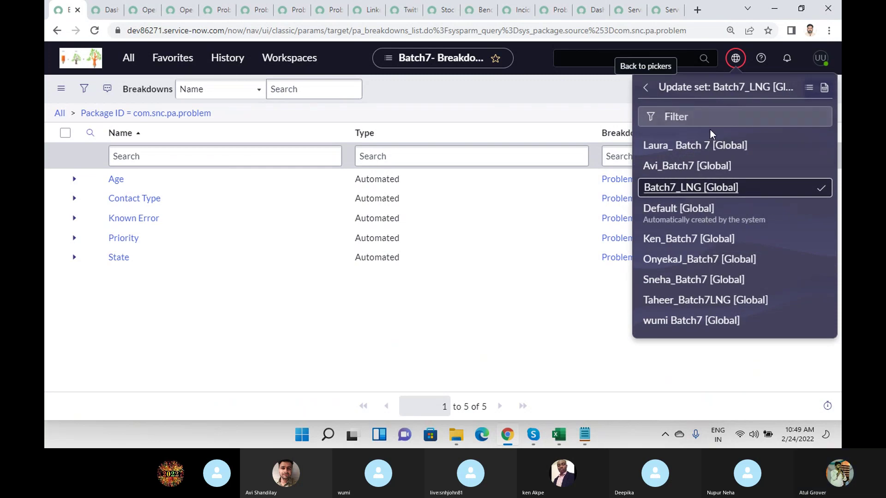
pyautogui.click(823, 88)
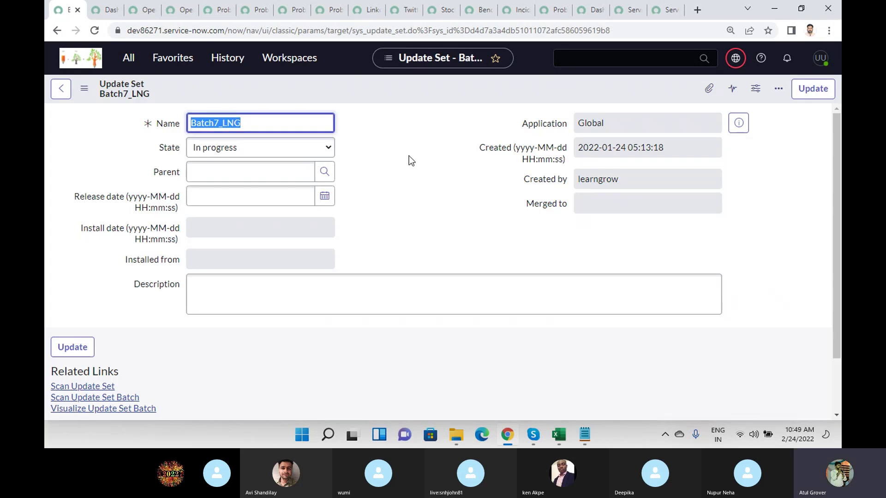
pyautogui.click(409, 156)
pyautogui.scroll(-2, 409, 156)
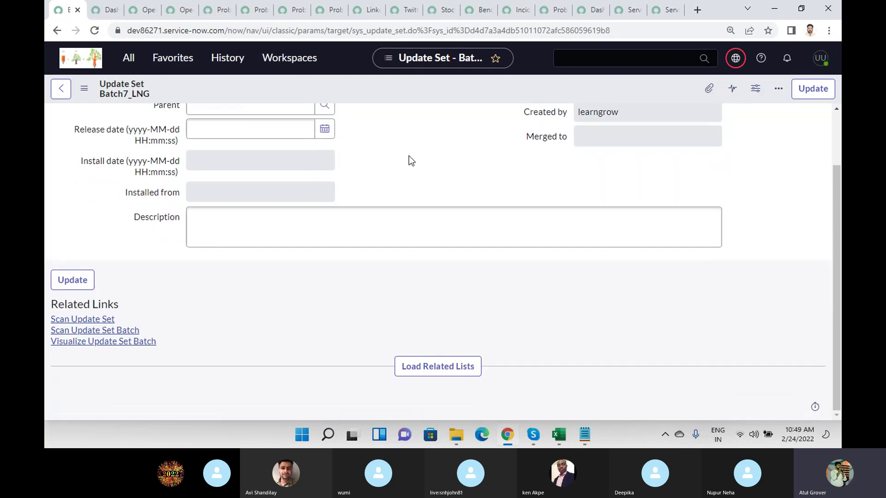
pyautogui.click(435, 367)
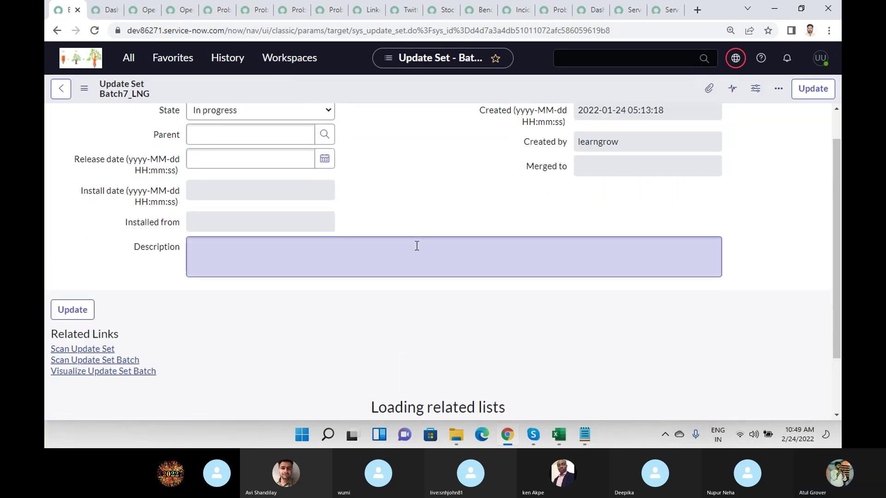
pyautogui.scroll(-2, 416, 246)
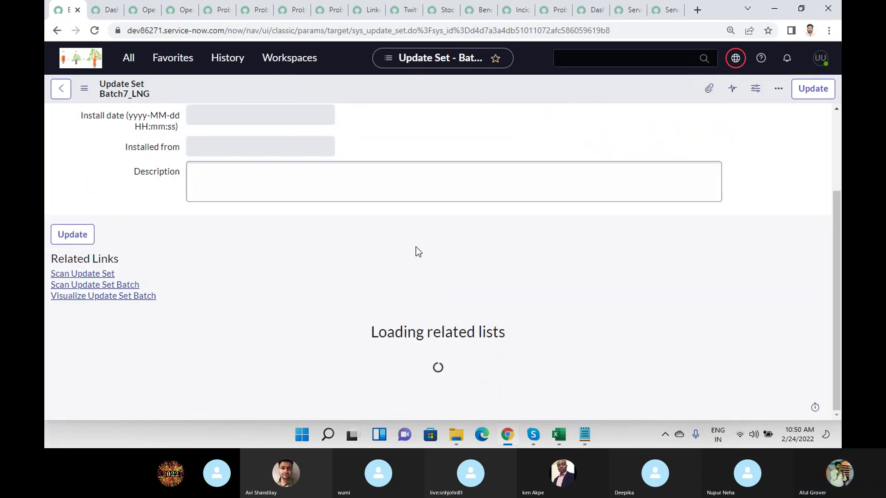
# - Examine the types and target names of the customer updates captured in the Batch7_LNG update set
pyautogui.scroll(-5, 416, 247)
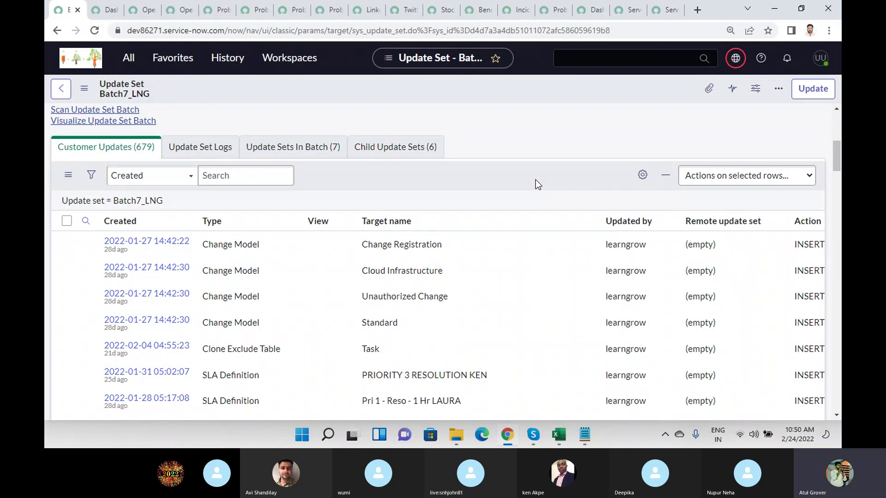
pyautogui.scroll(-3, 450, 308)
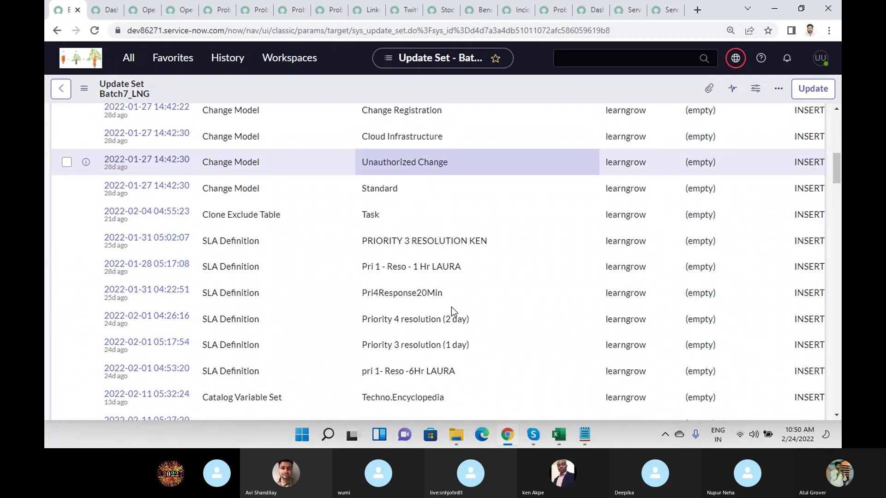
pyautogui.scroll(-12, 451, 307)
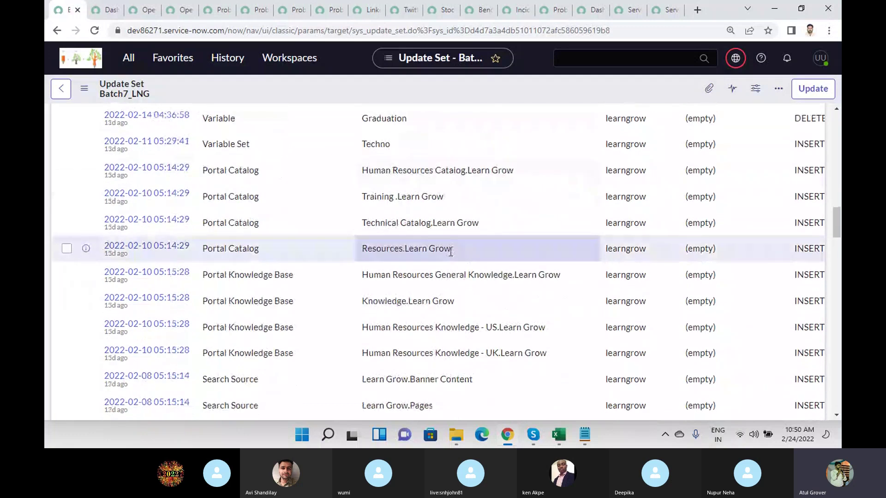
pyautogui.scroll(-15, 451, 251)
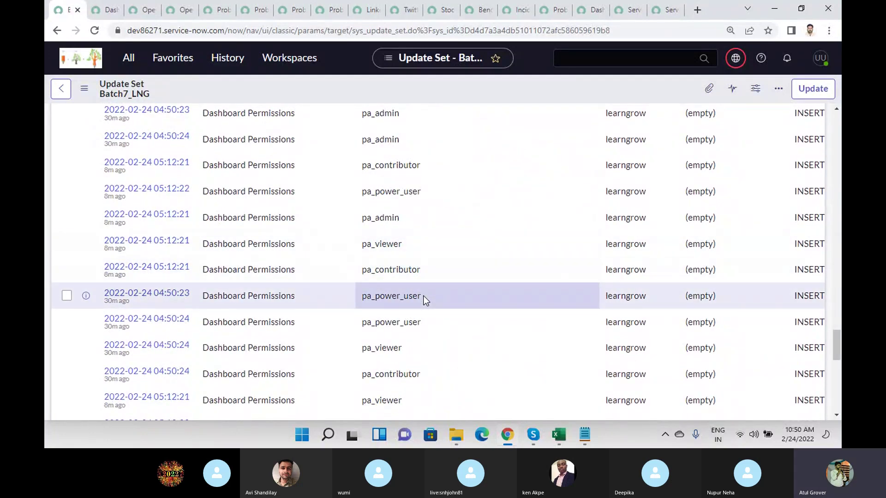
pyautogui.scroll(-10, 422, 299)
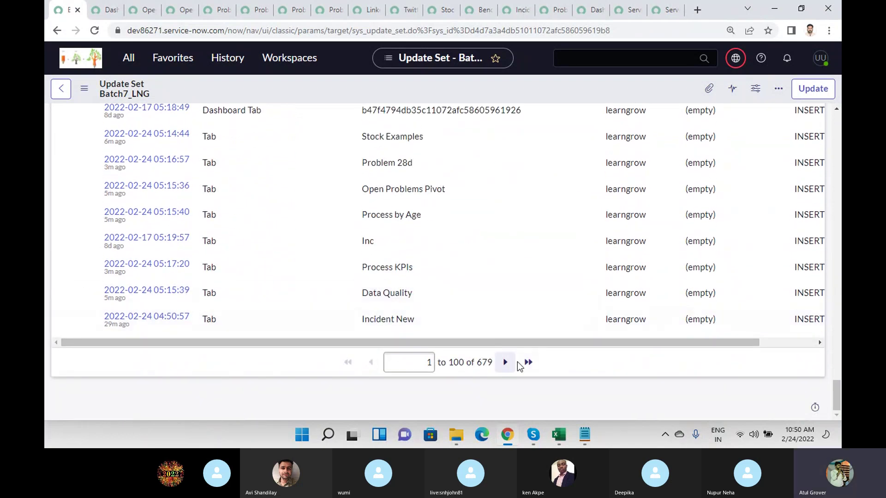
pyautogui.scroll(10, 239, 277)
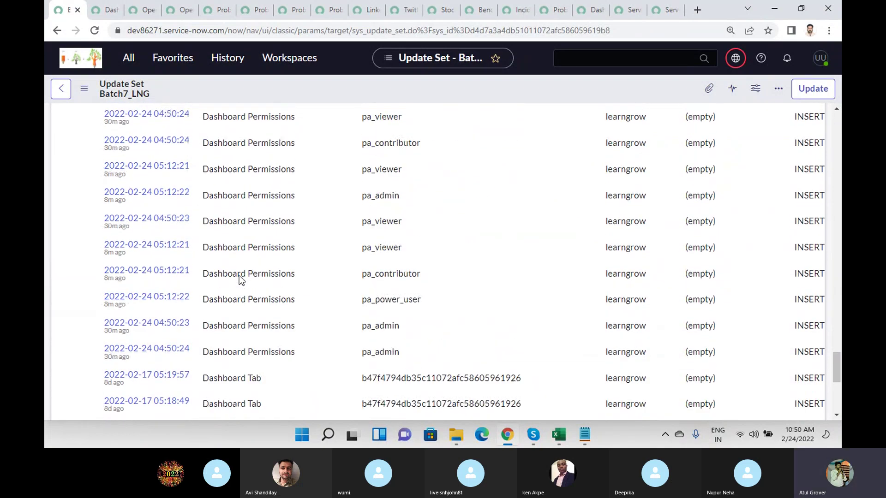
# - Sort the customer updates by Created in descending order and review the most recent dashboard entries
pyautogui.scroll(15, 238, 279)
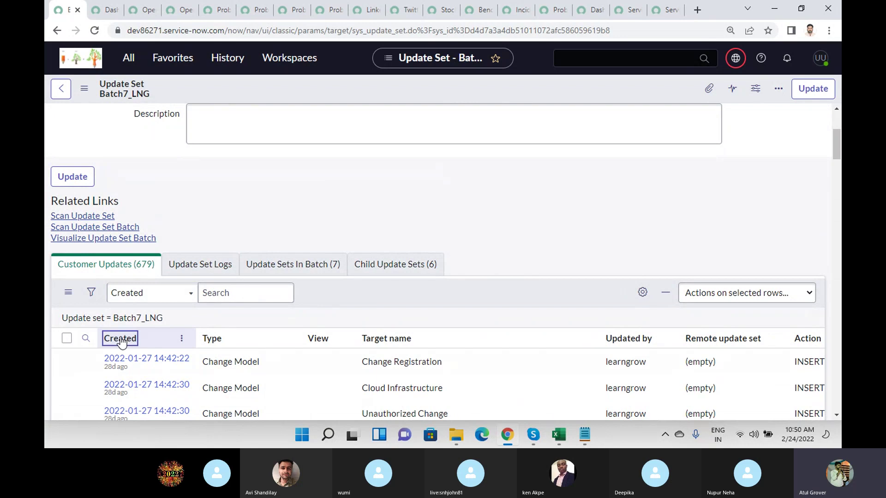
pyautogui.scroll(-3, 210, 339)
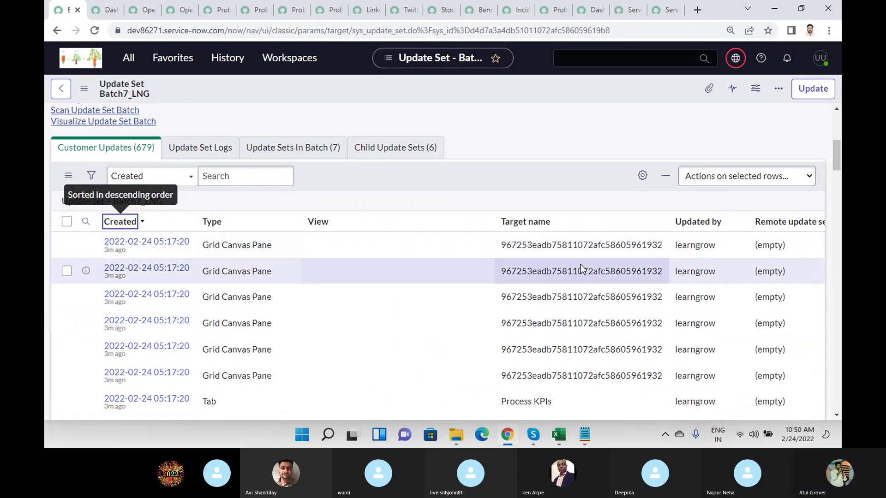
pyautogui.scroll(-3, 547, 200)
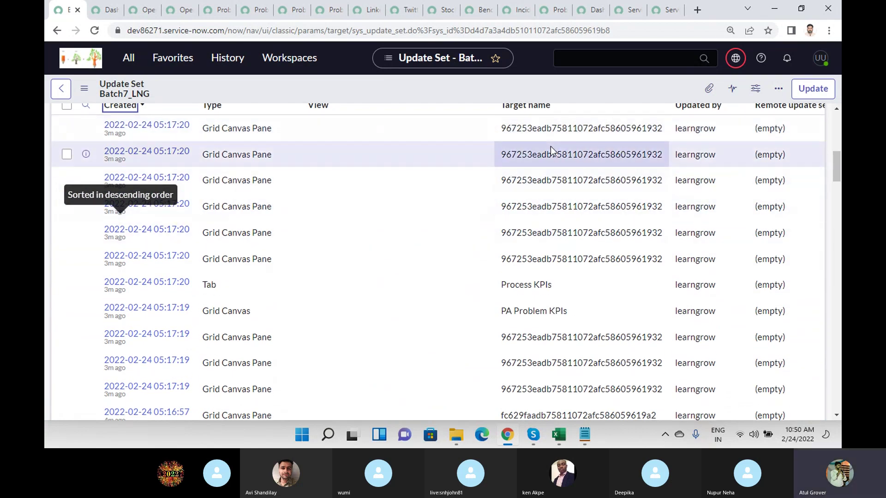
pyautogui.scroll(-2, 564, 283)
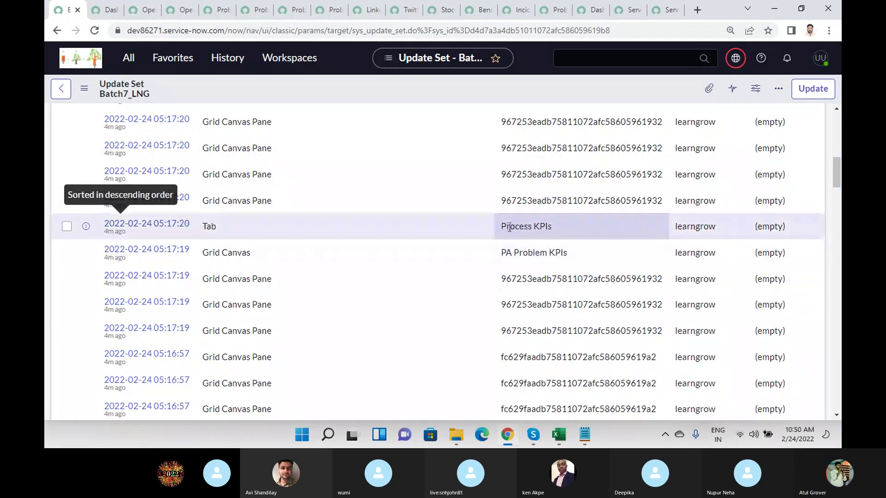
pyautogui.scroll(-5, 580, 262)
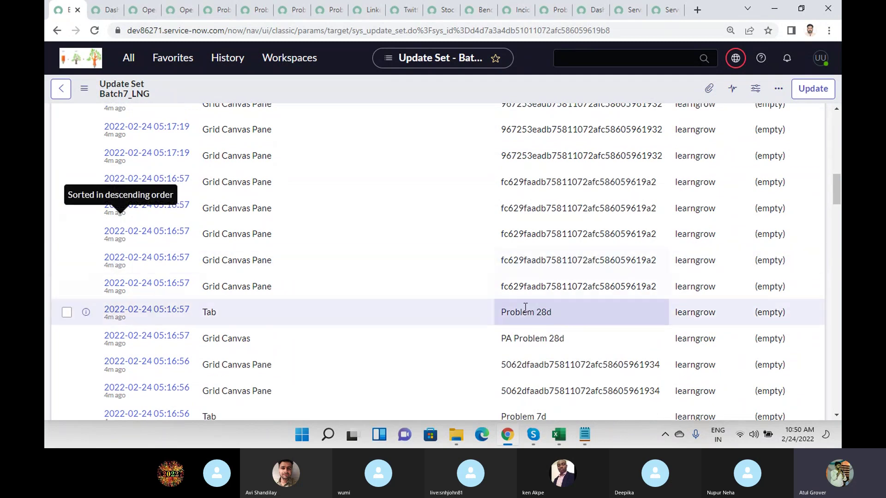
# - Examine the rest of the first 100 customer updates, from the Problem dashboard tabs to the Batch 7 PRB indicator source
pyautogui.scroll(-8, 564, 314)
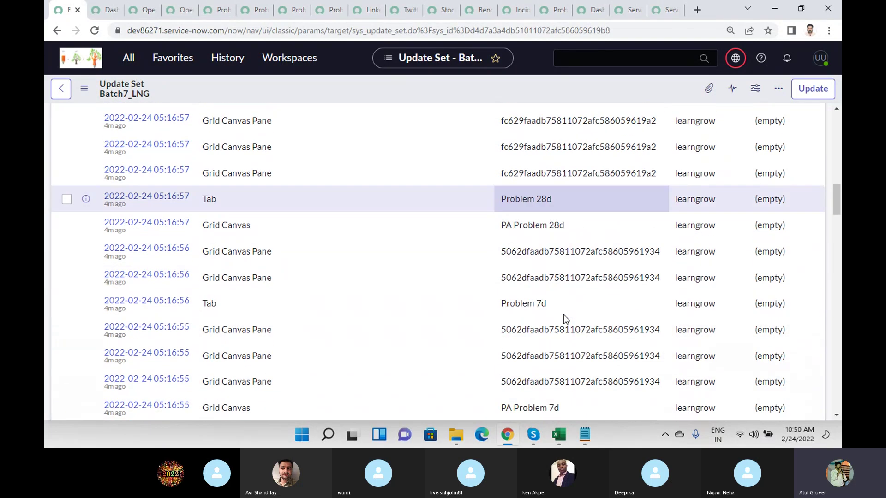
pyautogui.scroll(-8, 563, 304)
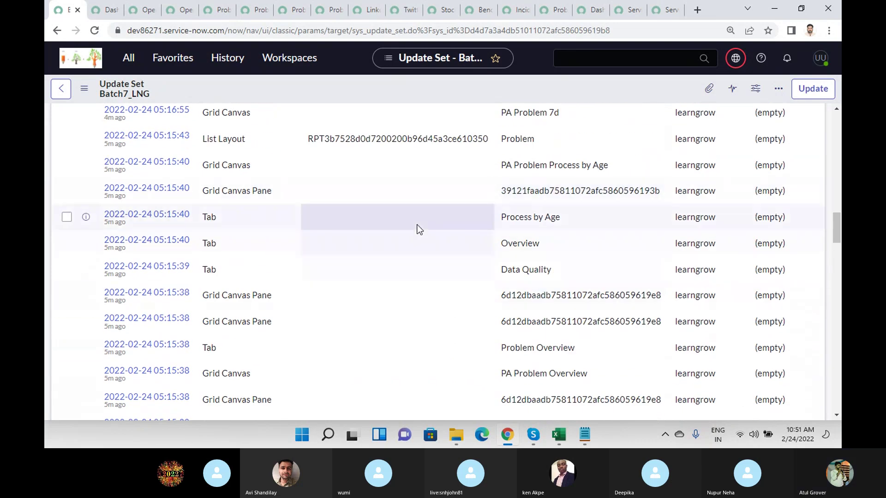
pyautogui.scroll(-13, 393, 264)
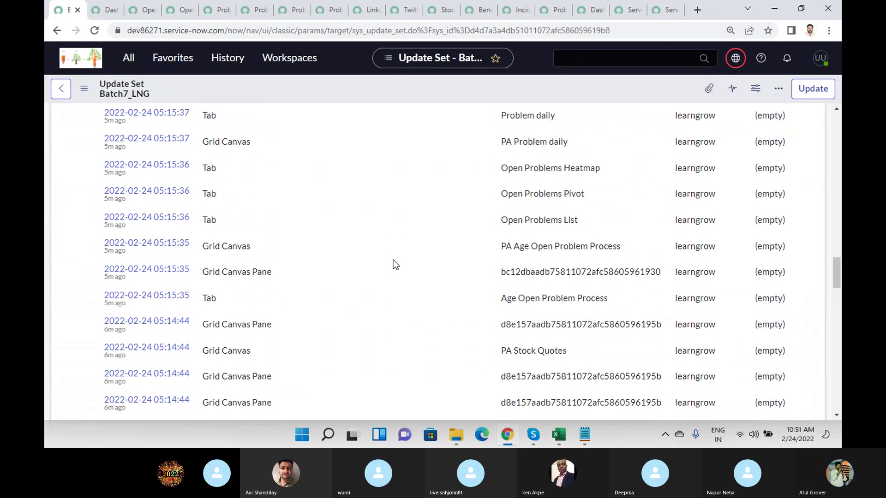
pyautogui.scroll(-12, 533, 296)
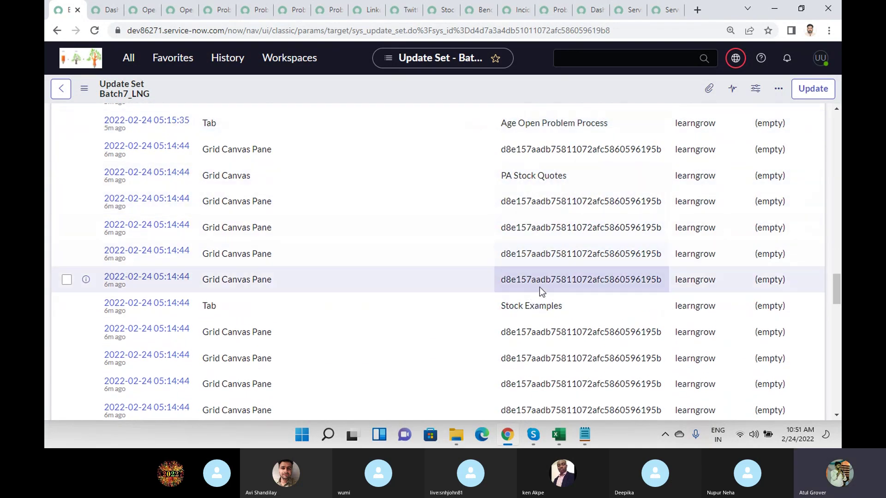
pyautogui.scroll(-6, 542, 300)
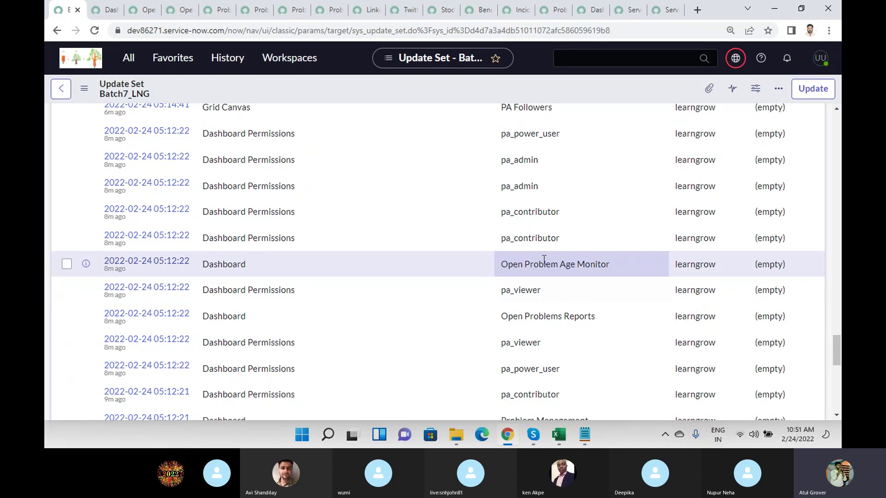
pyautogui.scroll(-10, 544, 259)
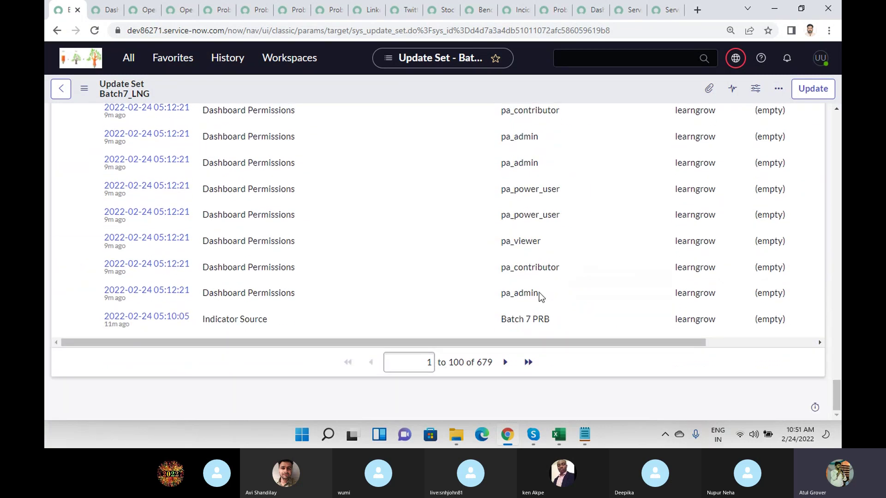
# - Go to customer updates 101 to 200 and review the field map, report and Batch7 dashboard entries
pyautogui.click(506, 363)
pyautogui.scroll(3, 588, 271)
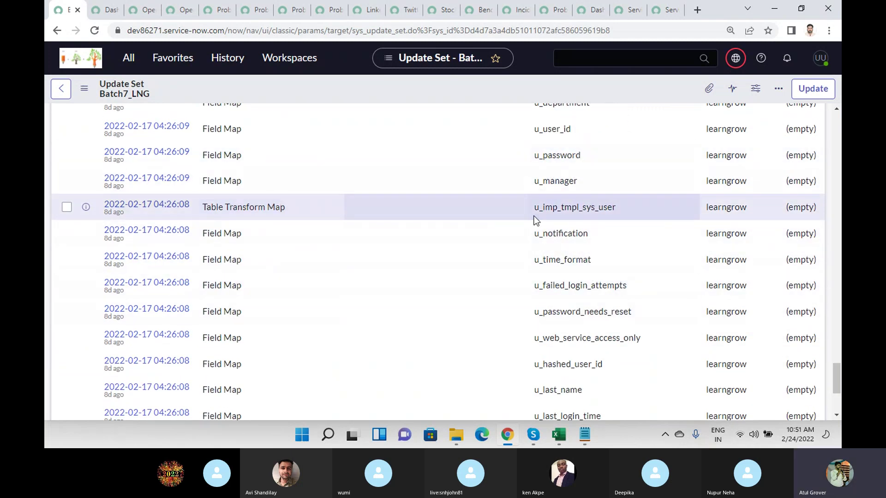
pyautogui.scroll(3, 535, 221)
pyautogui.scroll(4, 538, 176)
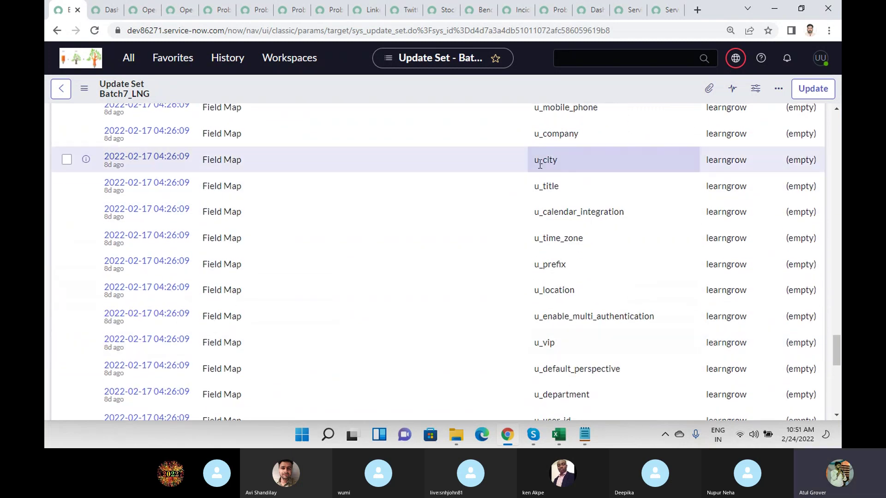
pyautogui.scroll(12, 540, 164)
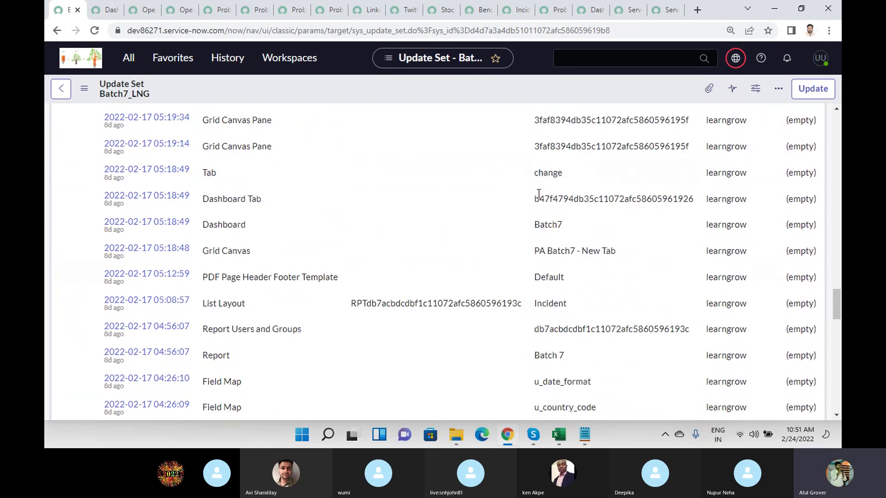
pyautogui.scroll(1, 538, 194)
pyautogui.click(547, 238)
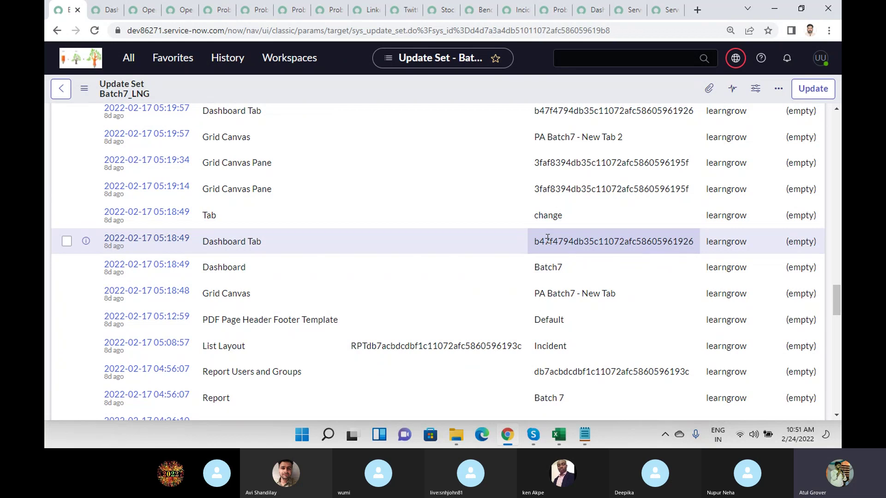
# - Go to customer updates 201 to 300 and look through the captured field maps
pyautogui.scroll(-15, 547, 237)
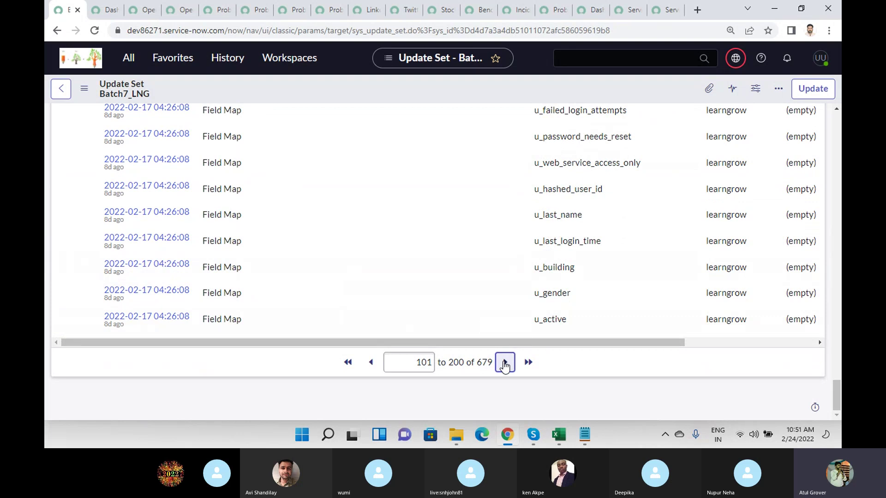
pyautogui.click(505, 363)
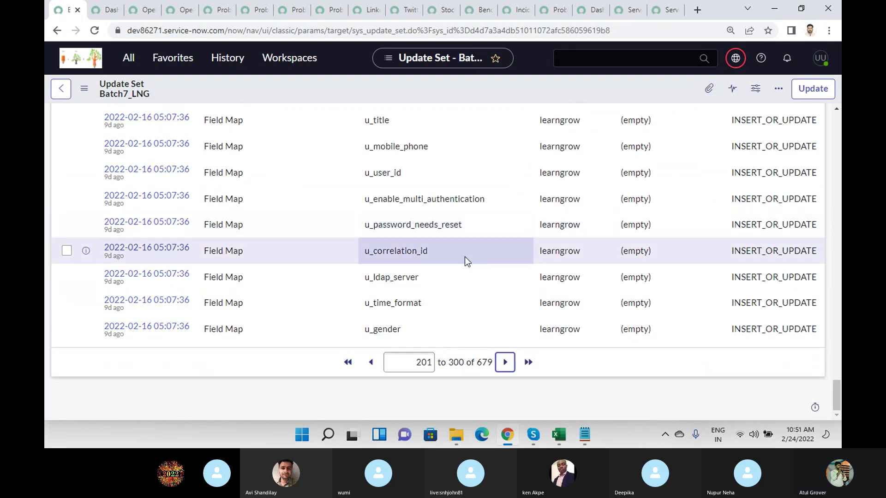
pyautogui.scroll(4, 465, 258)
pyautogui.scroll(3, 465, 258)
pyautogui.scroll(-6, 394, 272)
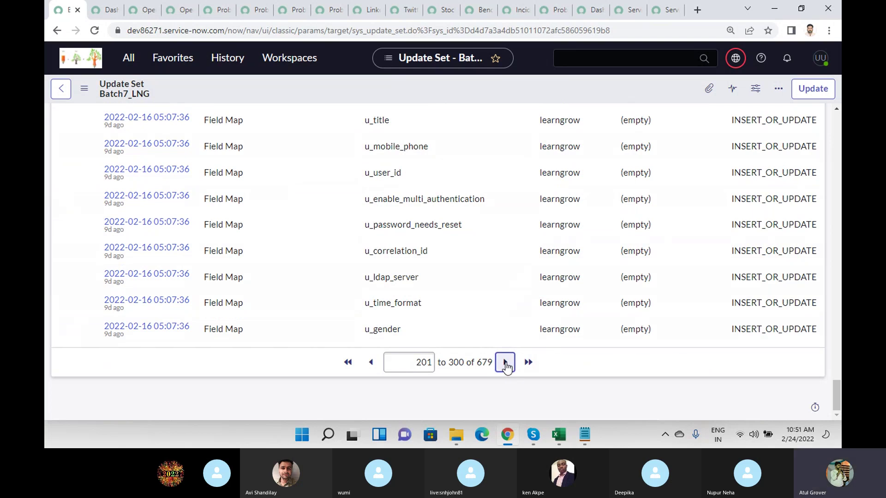
# - Page forward to customer updates 401 to 500 and review the search source, widget and catalog entries
pyautogui.click(505, 362)
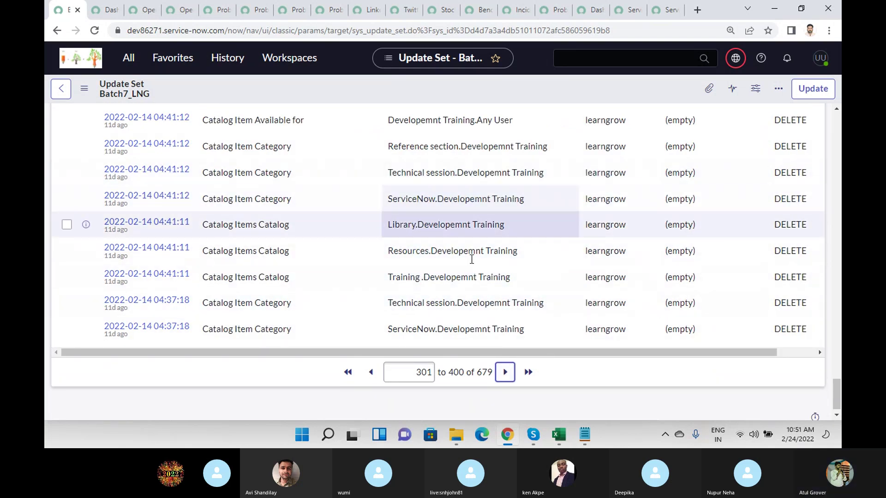
pyautogui.click(503, 375)
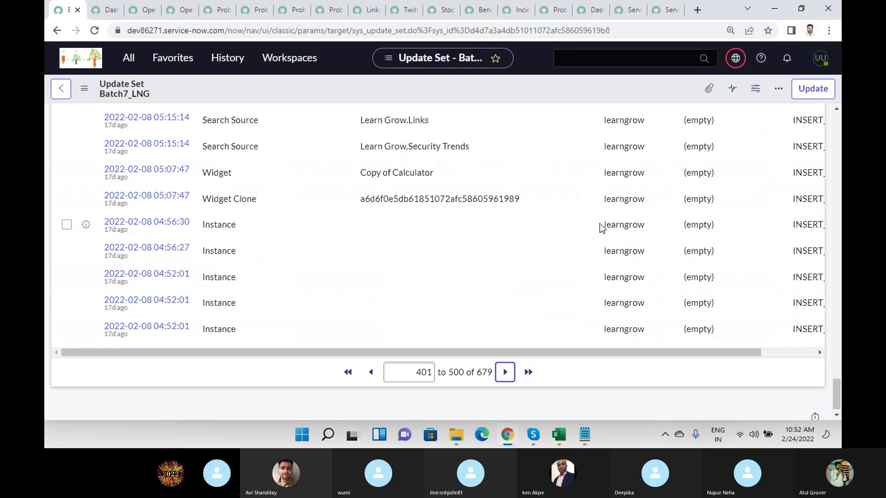
pyautogui.scroll(3, 476, 237)
pyautogui.scroll(-4, 534, 340)
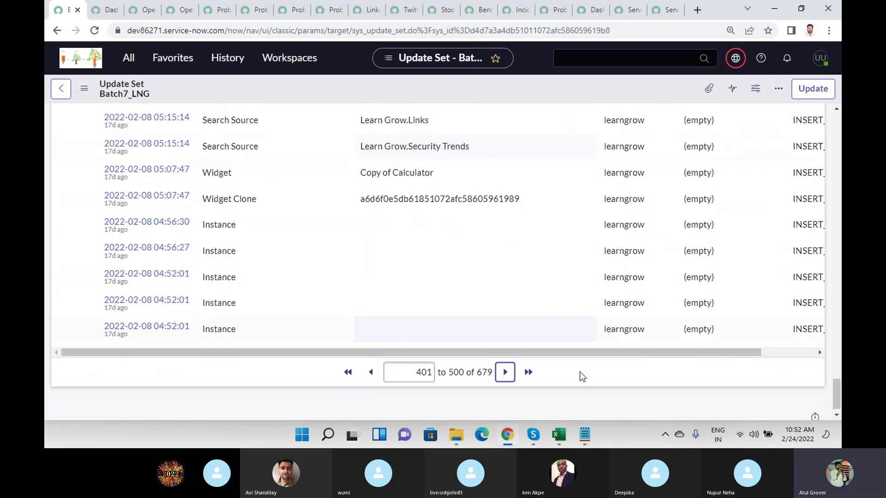
pyautogui.scroll(4, 561, 275)
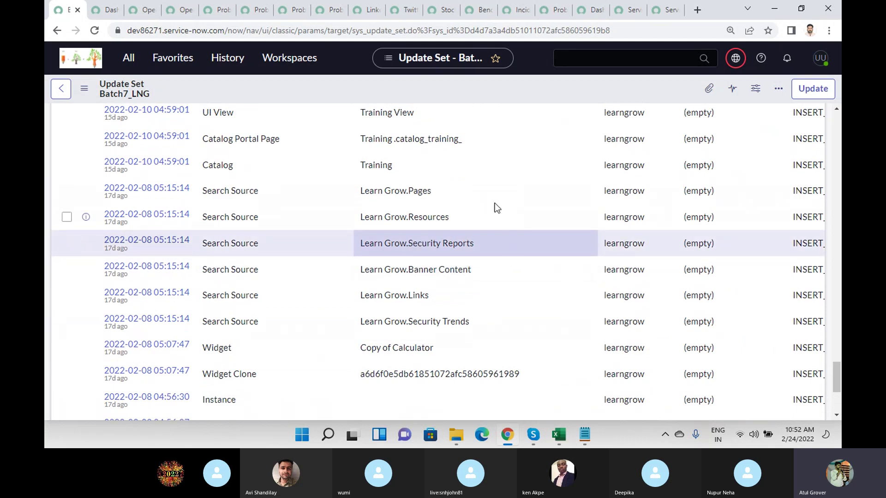
pyautogui.scroll(1, 440, 153)
pyautogui.scroll(12, 440, 149)
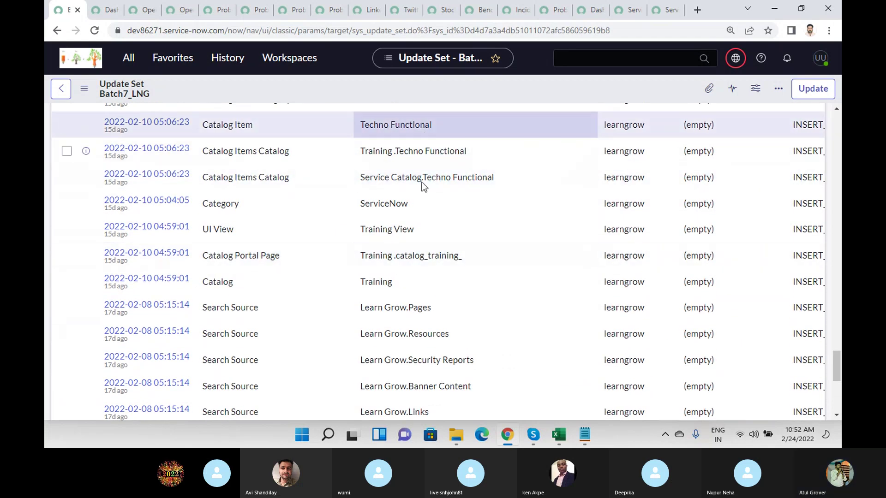
pyautogui.scroll(5, 401, 238)
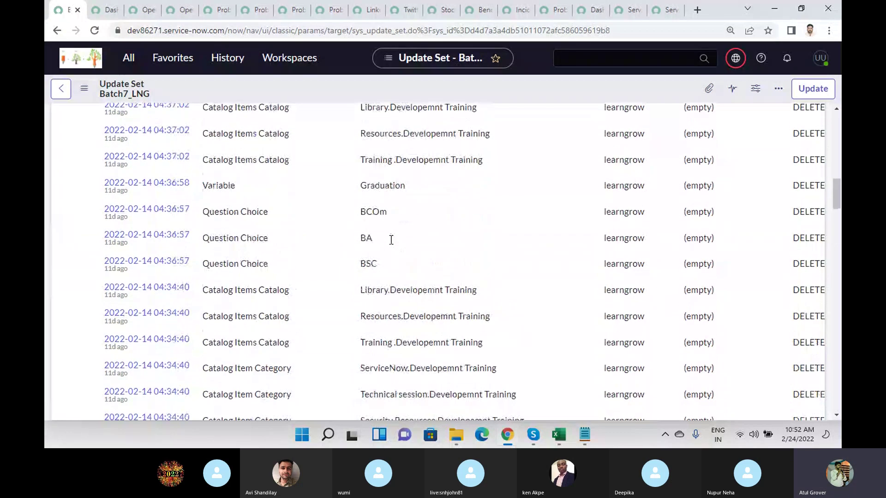
# - Display the child update sets of Batch7_LNG and open each of them in its own browser tab
pyautogui.moveTo(836, 193); pyautogui.dragTo(827, 137)
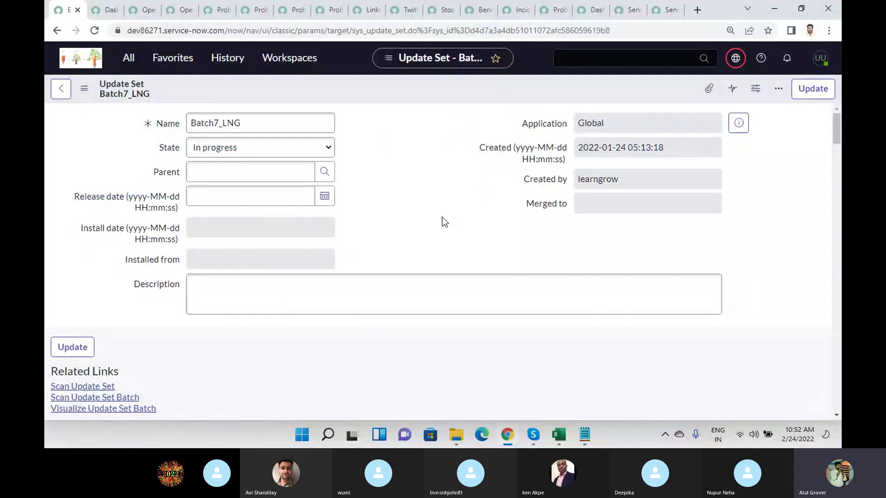
pyautogui.scroll(-5, 425, 227)
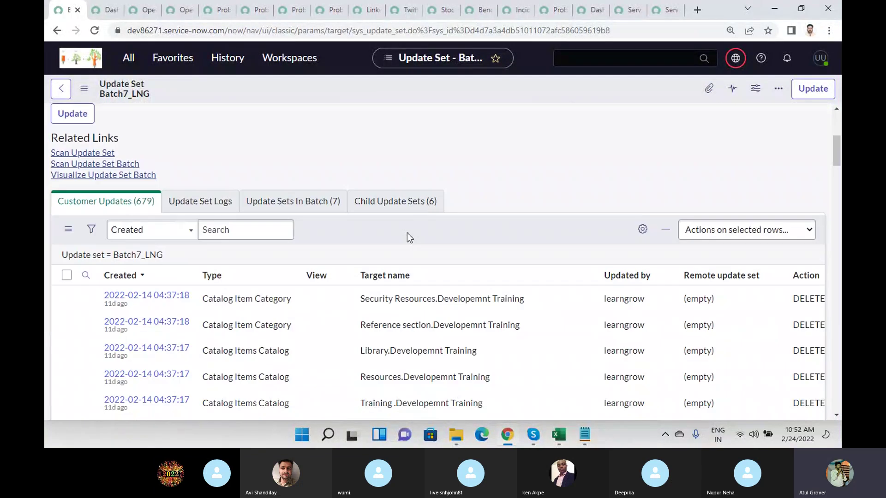
pyautogui.click(295, 206)
pyautogui.click(401, 208)
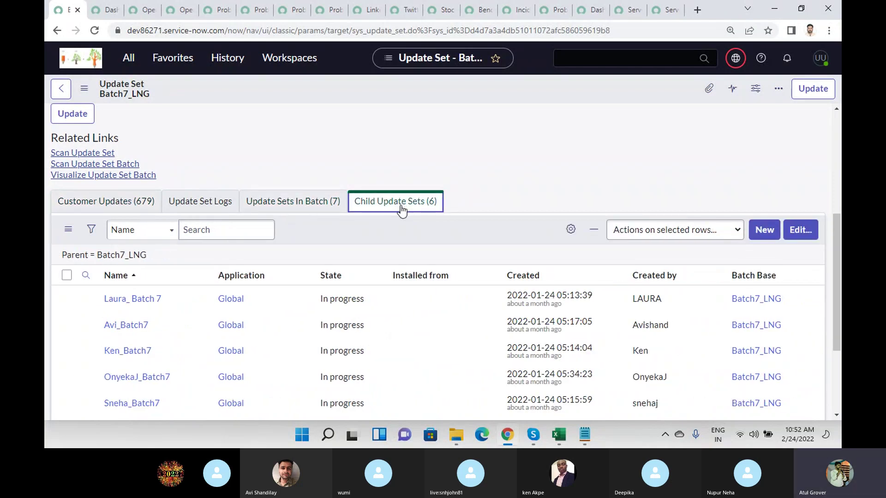
pyautogui.scroll(-3, 303, 229)
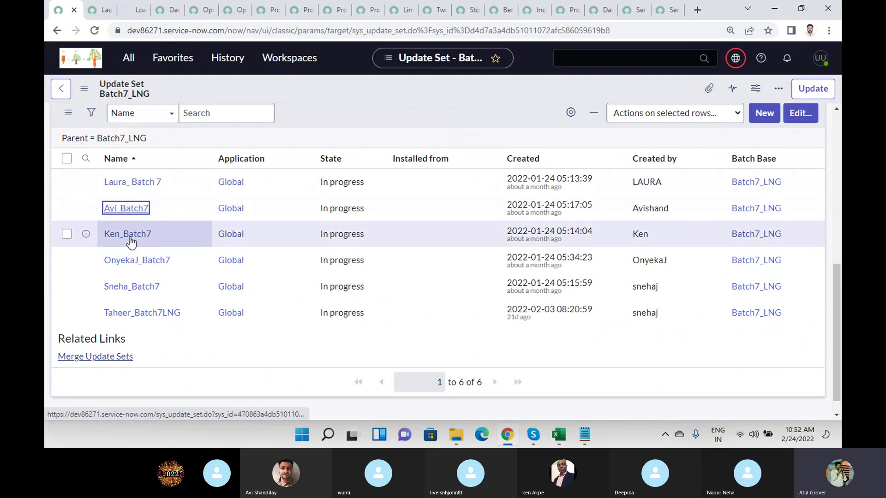
pyautogui.keyDown('ctrl'); pyautogui.click(133, 261); pyautogui.keyUp('ctrl')
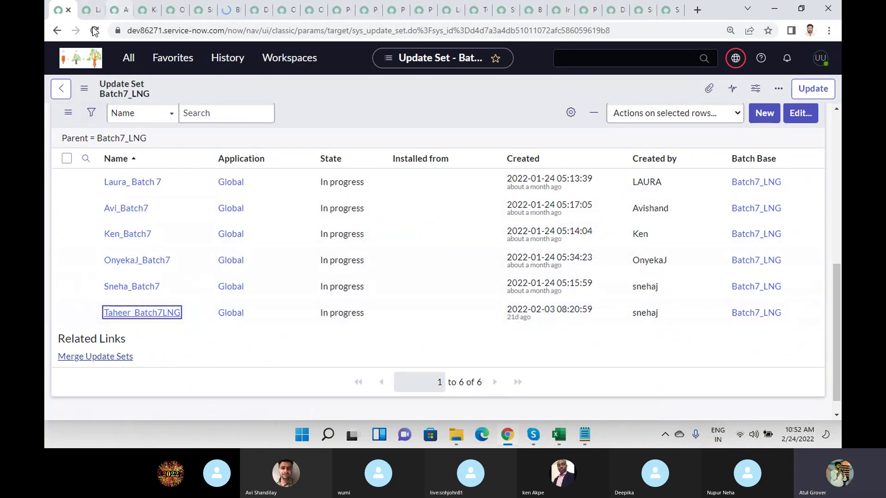
# - Show the record of the first child update set and load its related lists
pyautogui.click(89, 11)
pyautogui.scroll(-1, 453, 408)
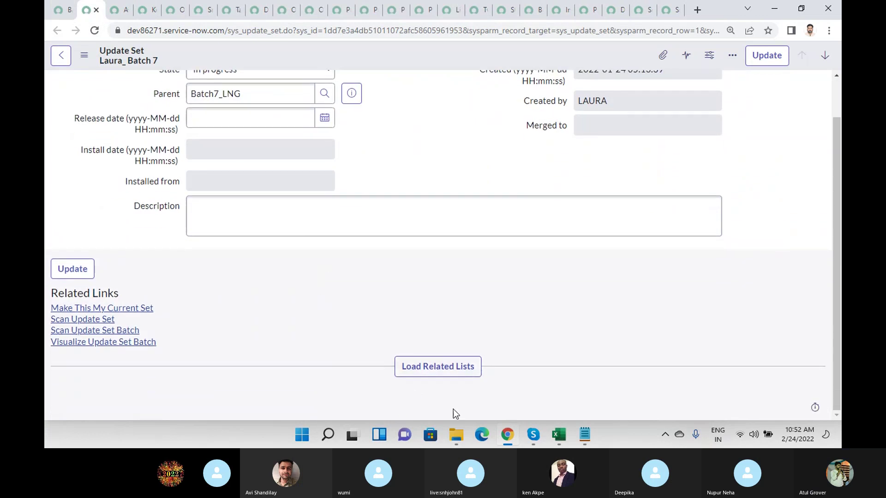
pyautogui.click(449, 367)
pyautogui.scroll(-2, 447, 263)
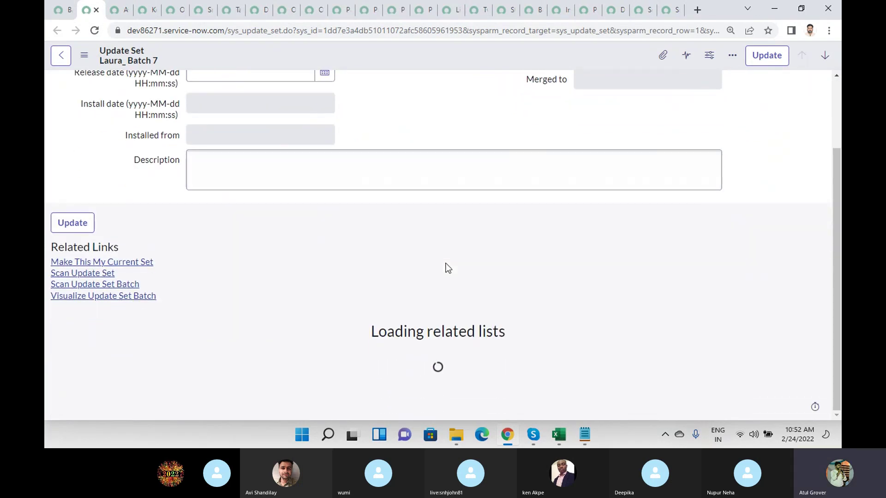
# - Switch to the Skype call window to check the participants and return to the browser
pyautogui.moveTo(533, 434)
pyautogui.click(495, 383)
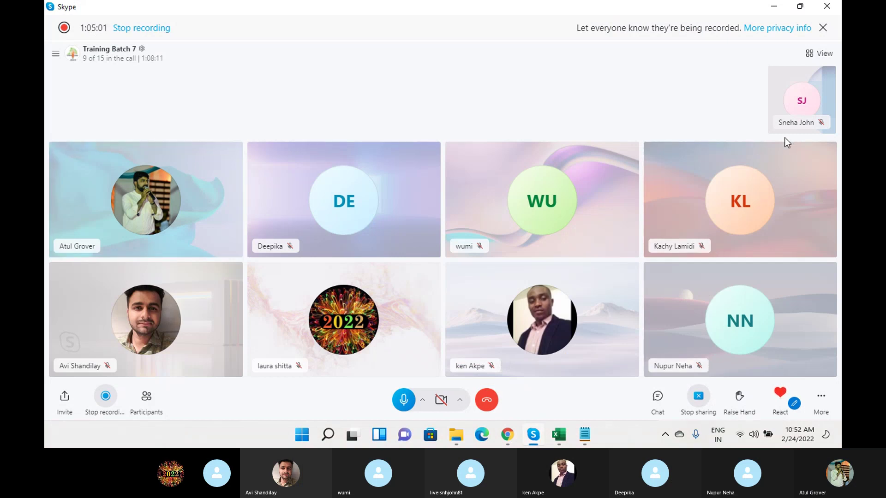
pyautogui.hotkey('alt', 'Tab')
# - Sort the first child update set's customer updates by Created in descending order and review the captured entries
pyautogui.scroll(-4, 277, 358)
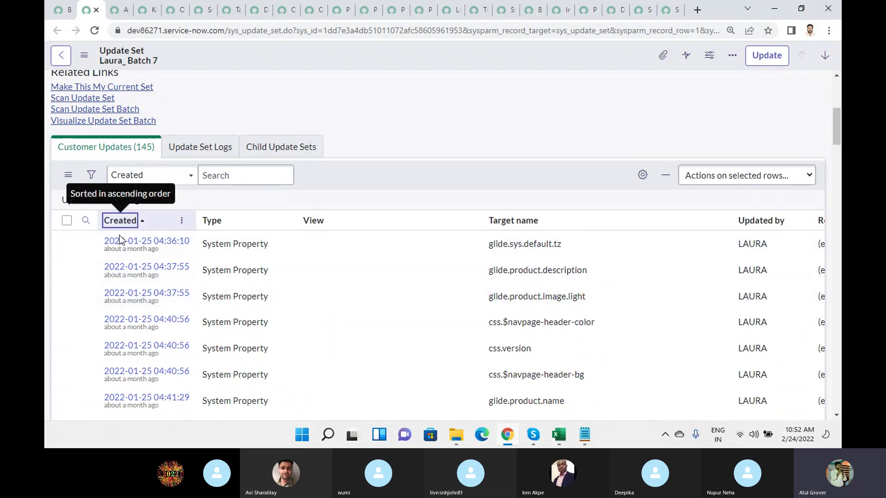
pyautogui.scroll(-2, 344, 258)
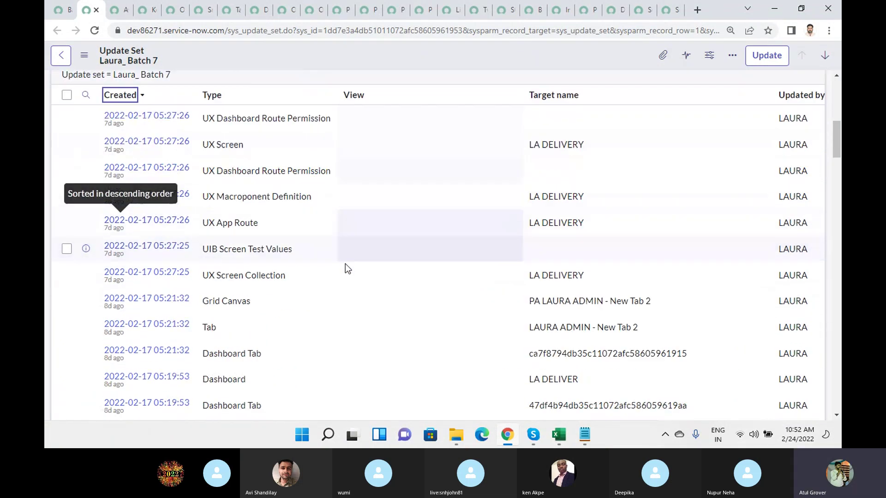
pyautogui.scroll(-10, 417, 222)
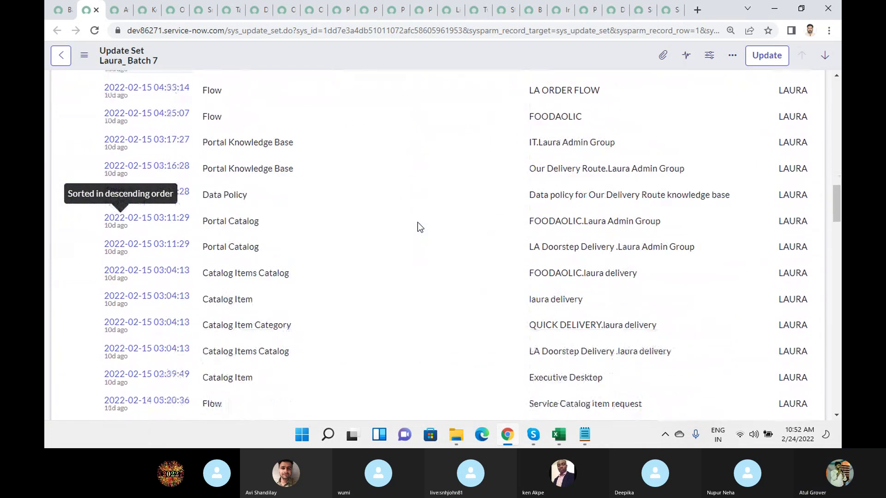
pyautogui.scroll(12, 417, 222)
# - Show the second child update set, load its related lists and review its latest customer updates
pyautogui.click(116, 14)
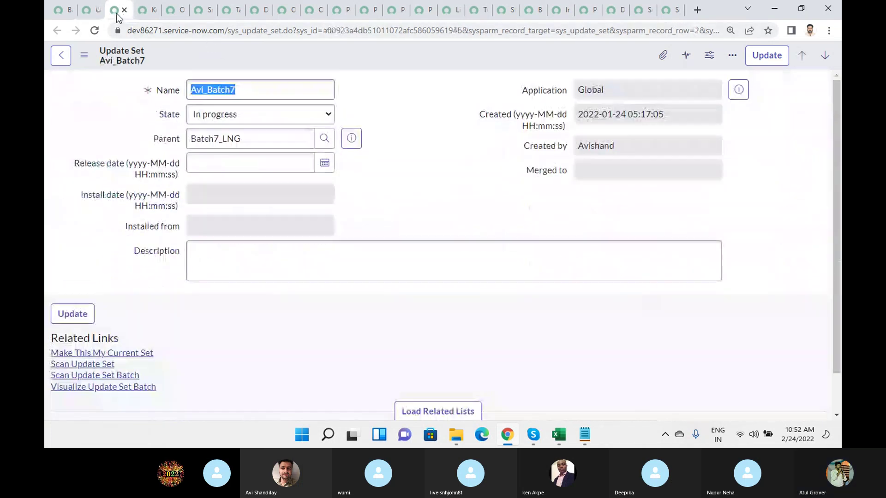
pyautogui.click(434, 410)
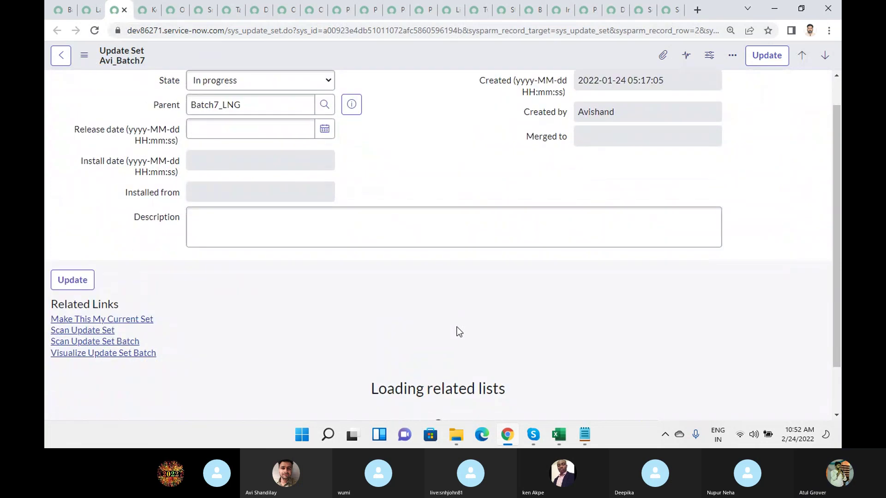
pyautogui.scroll(-3, 283, 284)
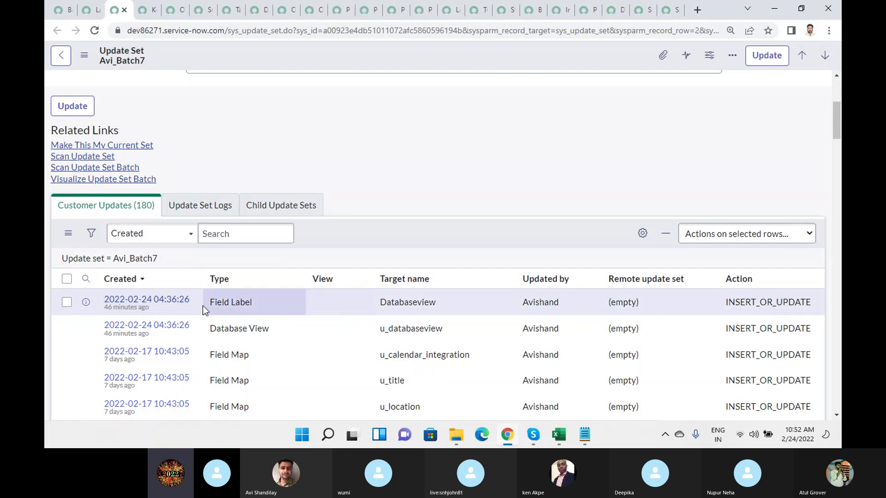
pyautogui.scroll(-2, 231, 305)
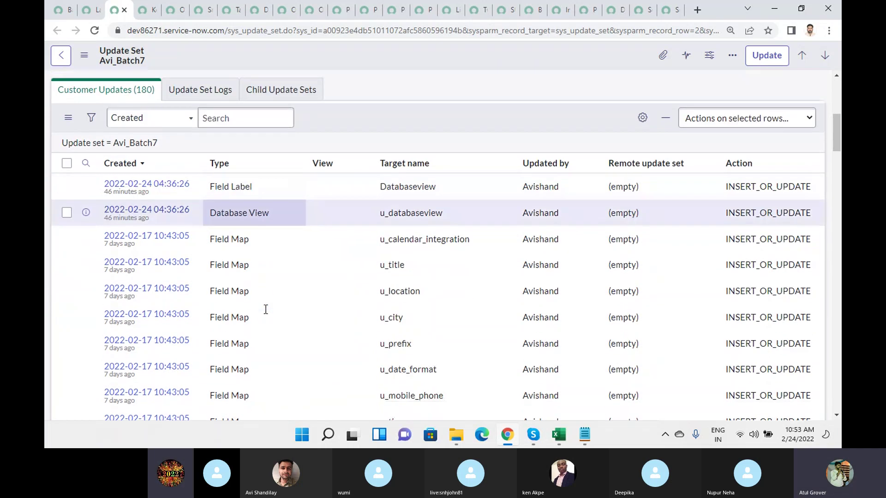
pyautogui.scroll(-10, 297, 281)
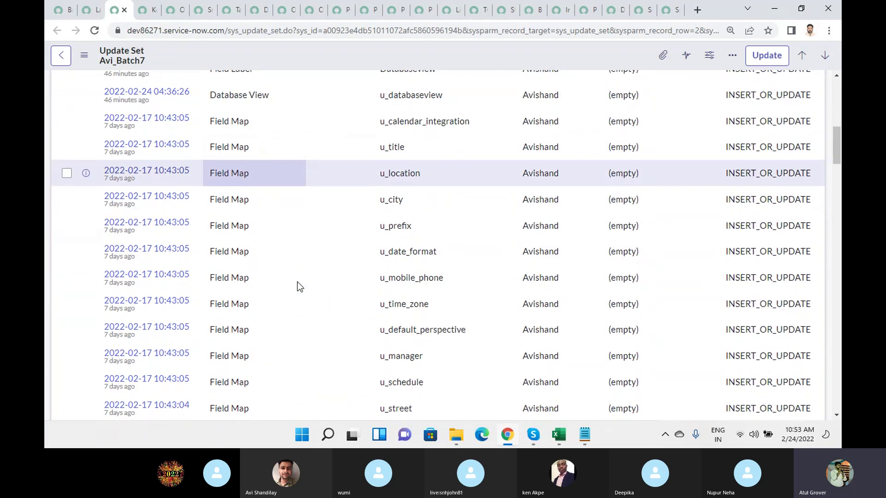
# - Show the third child update set's record and load its related lists
pyautogui.scroll(15, 297, 281)
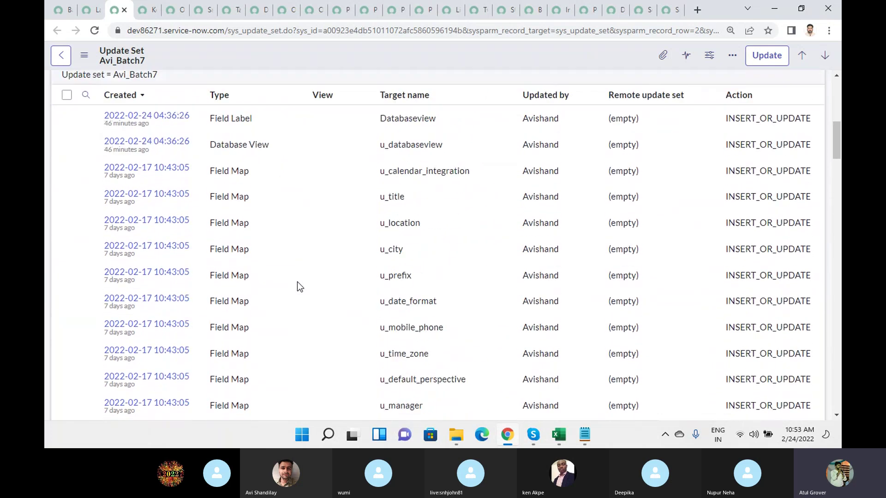
pyautogui.click(152, 11)
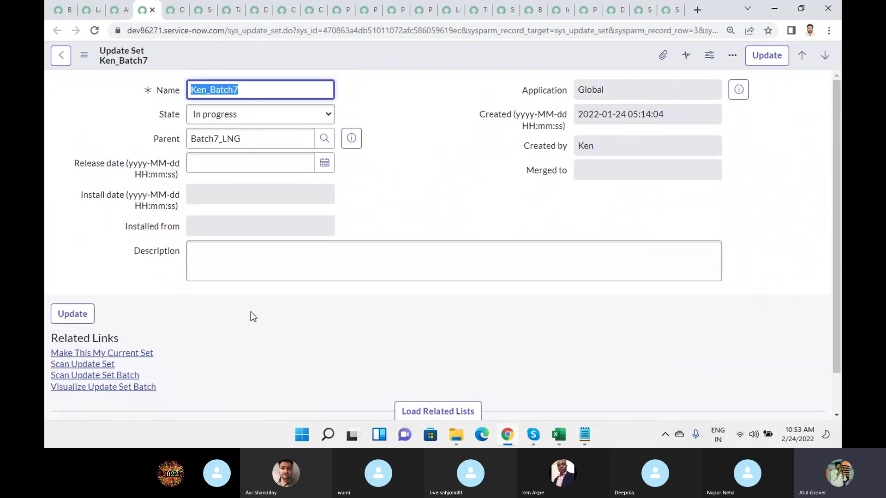
pyautogui.scroll(-1, 344, 252)
pyautogui.click(437, 367)
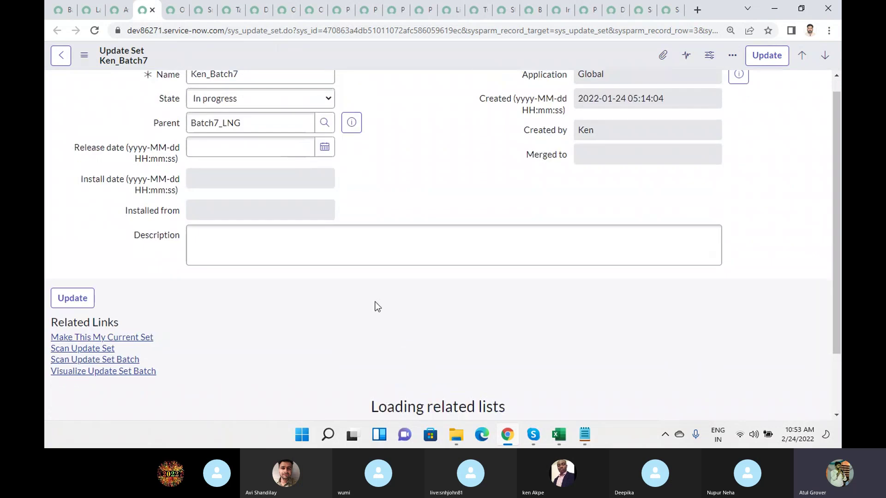
pyautogui.scroll(-2, 375, 306)
pyautogui.scroll(-3, 223, 297)
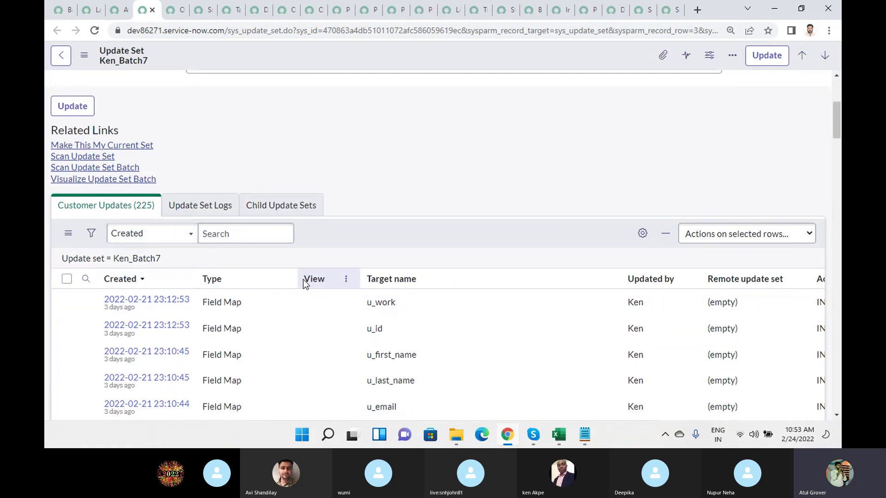
# - Sort the third child update set's customer updates by Created in descending order and review the captured entries
pyautogui.click(121, 279)
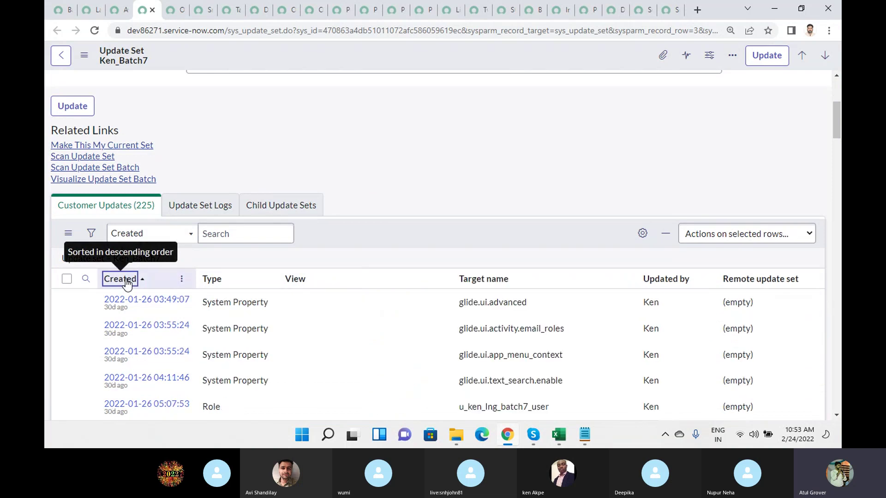
pyautogui.click(126, 282)
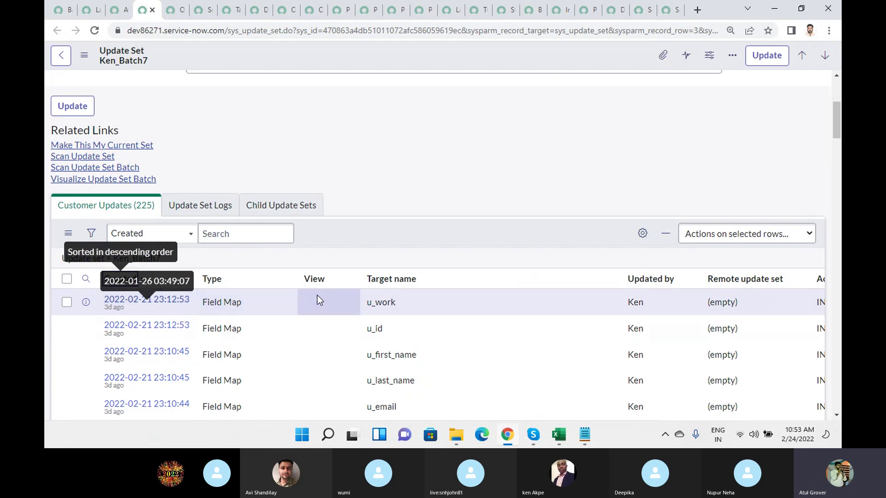
pyautogui.scroll(-8, 317, 295)
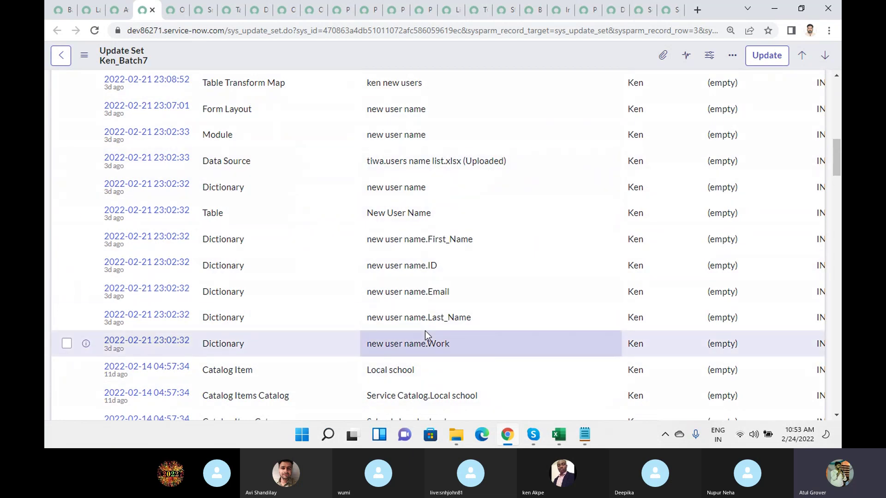
pyautogui.scroll(-2, 425, 331)
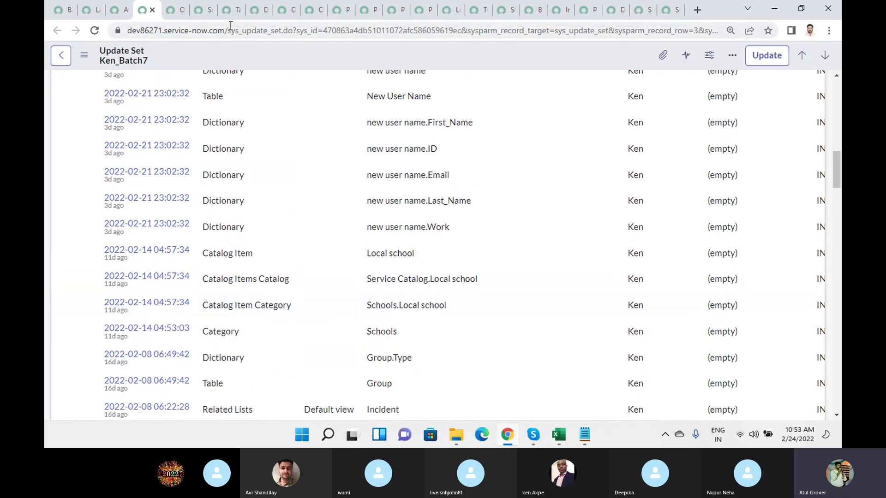
# - Show the fourth child update set, load its related lists and review its latest customer updates
pyautogui.click(173, 14)
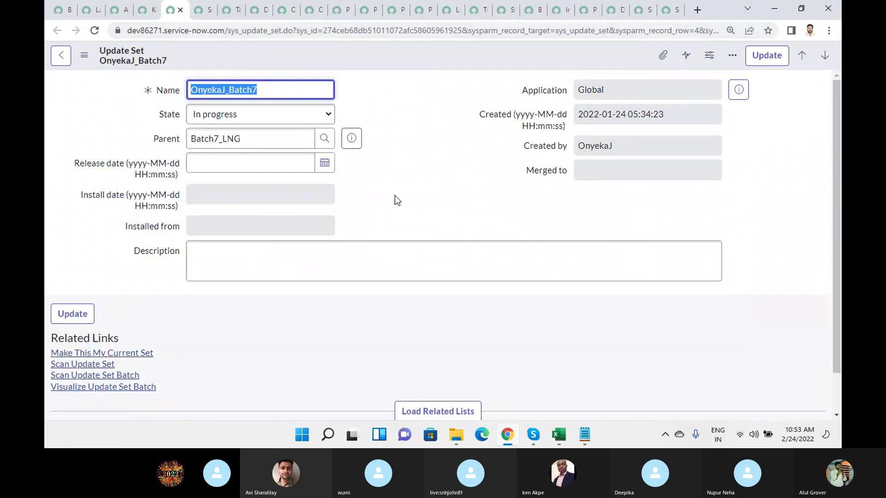
pyautogui.scroll(-1, 446, 411)
pyautogui.click(437, 367)
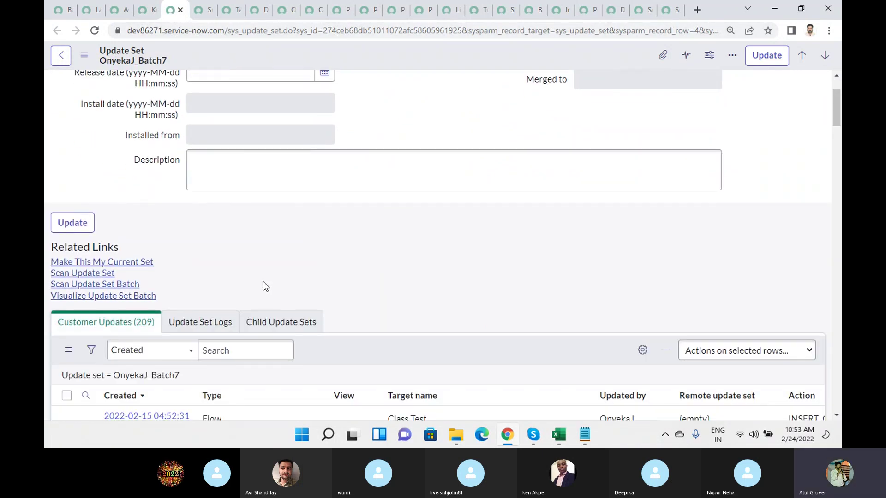
pyautogui.scroll(-4, 266, 285)
pyautogui.scroll(-4, 450, 226)
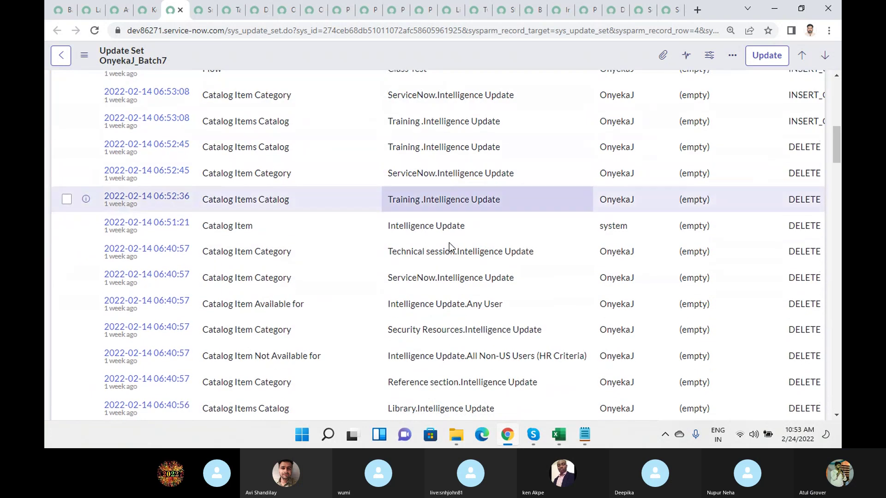
pyautogui.scroll(4, 374, 190)
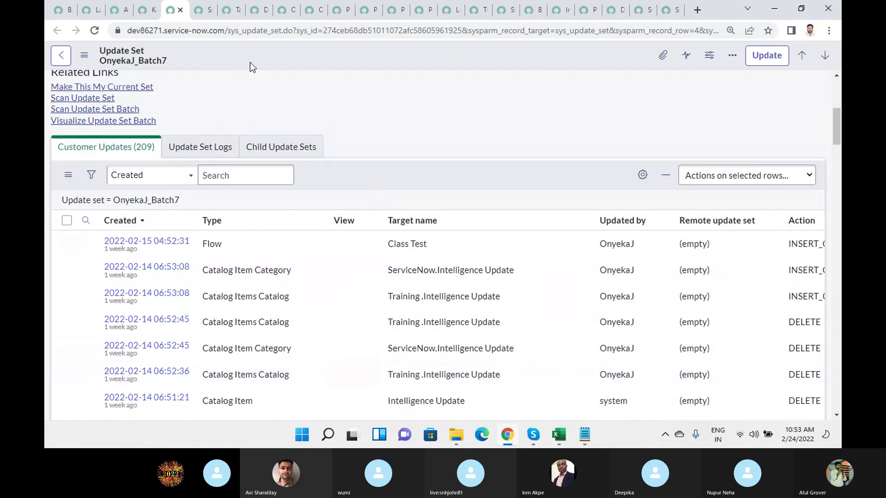
# - Show the fifth child update set, load its related lists and review the customer updates it captured
pyautogui.click(196, 17)
pyautogui.scroll(-1, 394, 155)
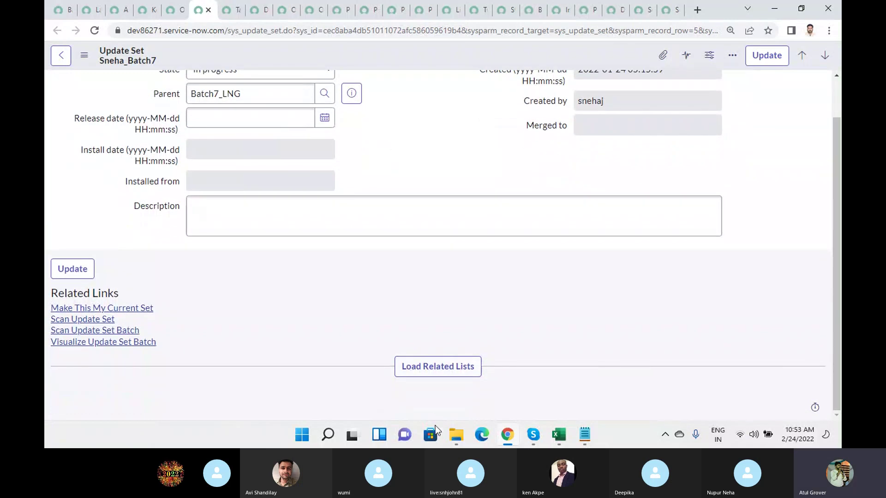
pyautogui.click(429, 369)
pyautogui.scroll(-2, 424, 273)
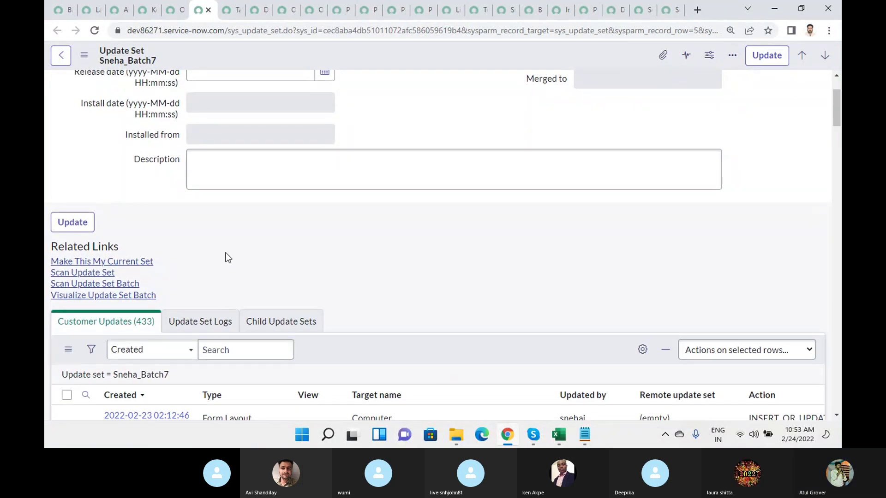
pyautogui.scroll(-3, 227, 257)
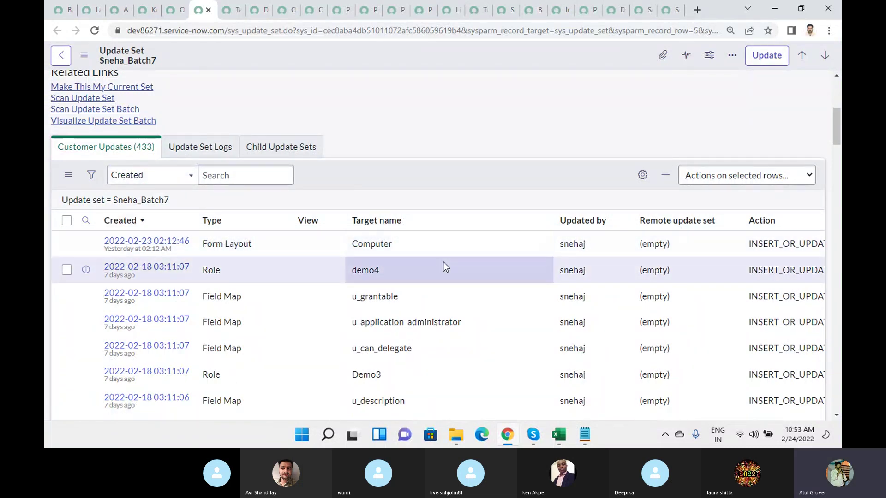
pyautogui.scroll(-8, 443, 261)
pyautogui.scroll(-5, 443, 264)
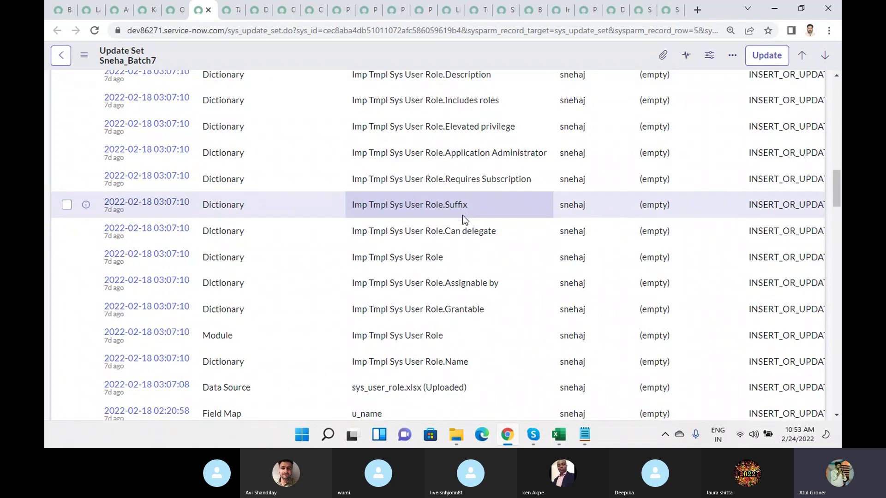
pyautogui.scroll(-20, 462, 215)
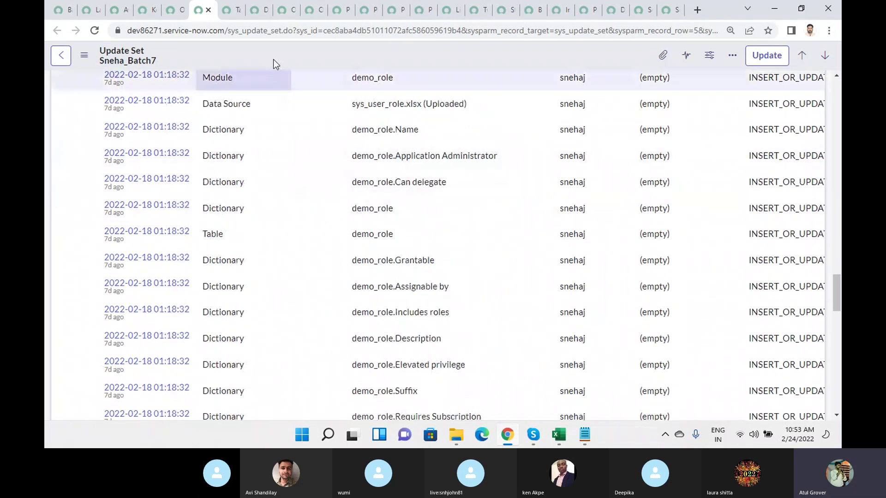
# - Show the sixth child update set, load its related lists and check its customer updates
pyautogui.click(228, 11)
pyautogui.scroll(-1, 410, 145)
pyautogui.click(440, 367)
pyautogui.scroll(-2, 319, 272)
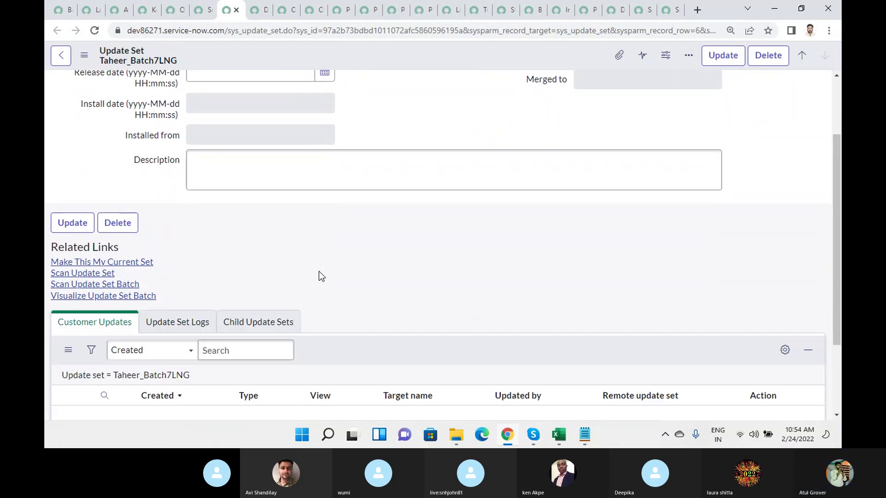
pyautogui.scroll(2, 319, 271)
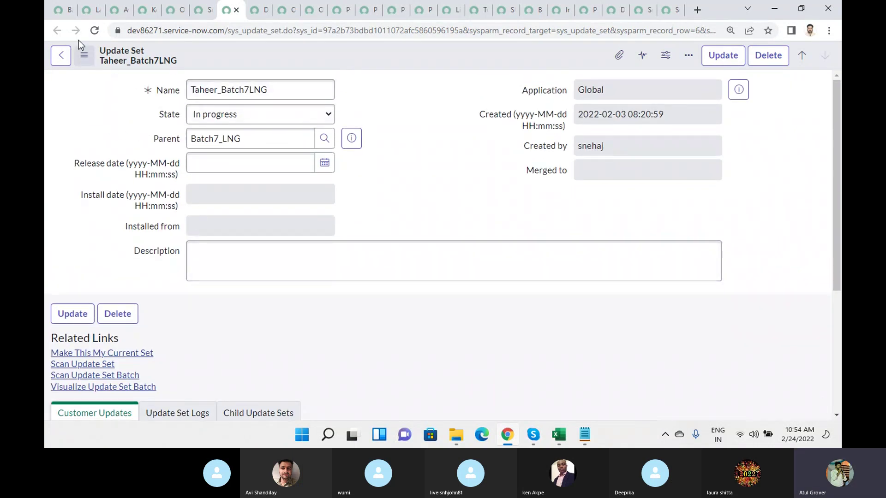
# - Return to the parent Batch7_LNG update set and review its child update sets and record fields
pyautogui.click(61, 9)
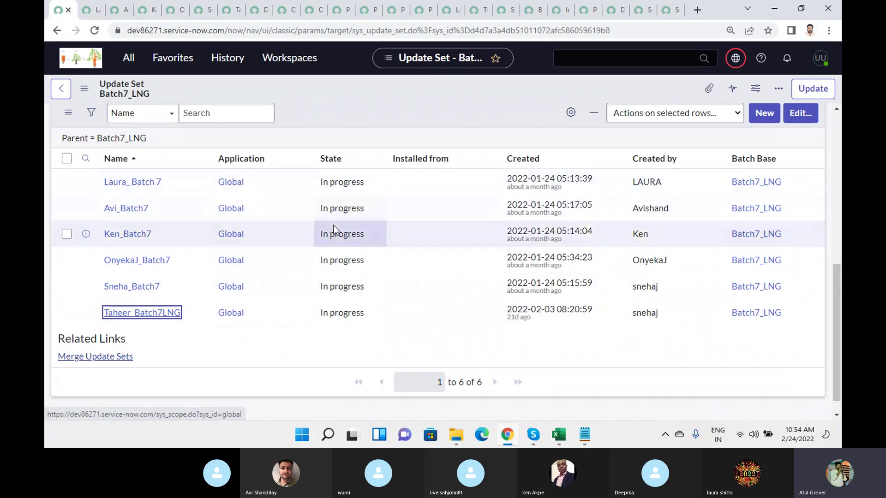
pyautogui.scroll(5, 333, 229)
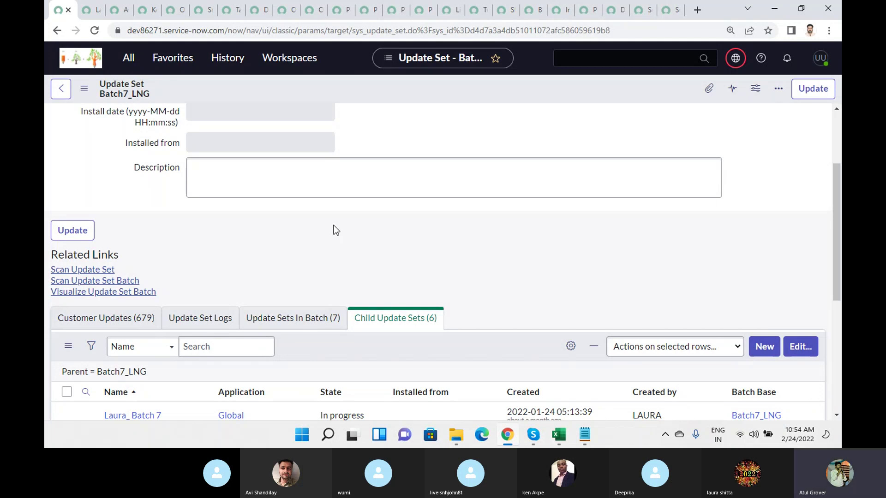
pyautogui.scroll(3, 336, 230)
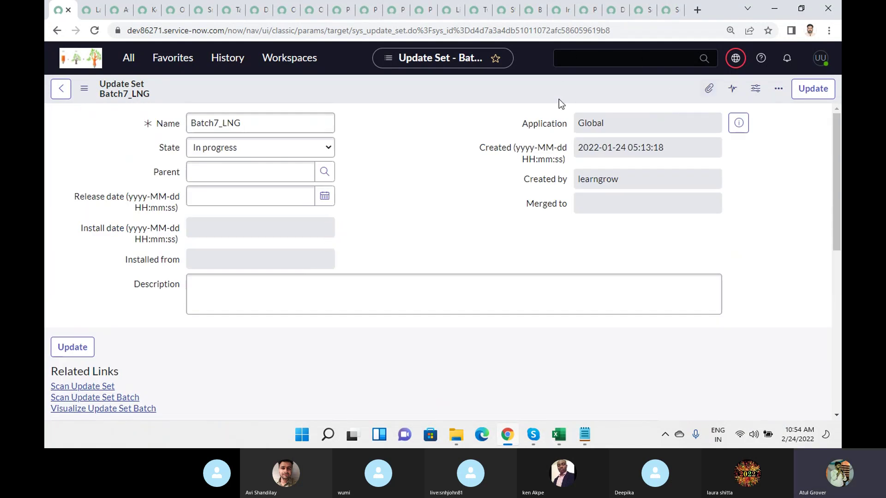
# - Add the line "Dev - test - prod" below "Table - Type - Config" in the Notepad notes, and return to the browser
pyautogui.click(584, 435)
pyautogui.click(397, 260)
pyautogui.press('Return')
pyautogui.press('Return')
pyautogui.write('Dev - test - prod')
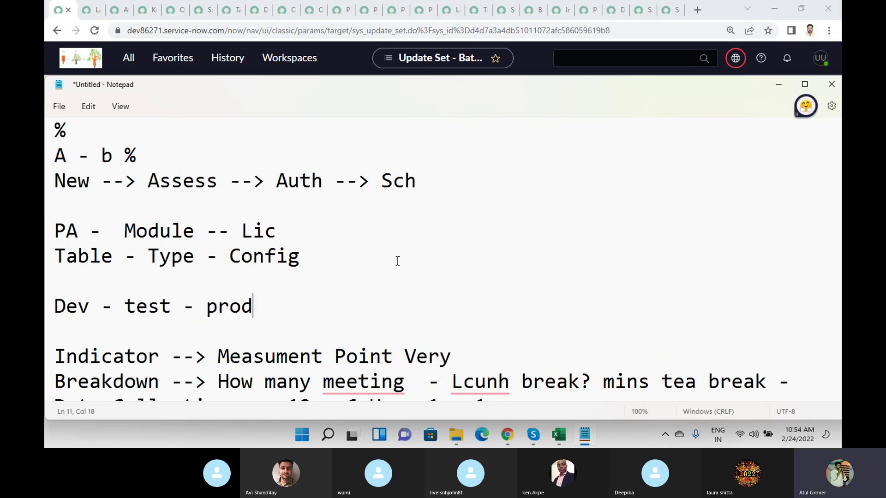
pyautogui.hotkey('alt', 'Tab')
# - Review the child update sets of Batch7_LNG and show its customer updates
pyautogui.scroll(-10, 419, 212)
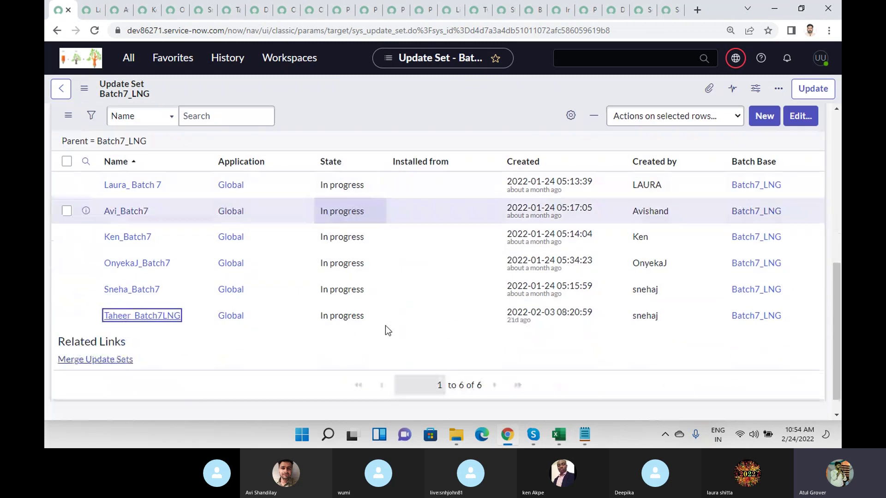
pyautogui.scroll(5, 141, 181)
pyautogui.click(84, 238)
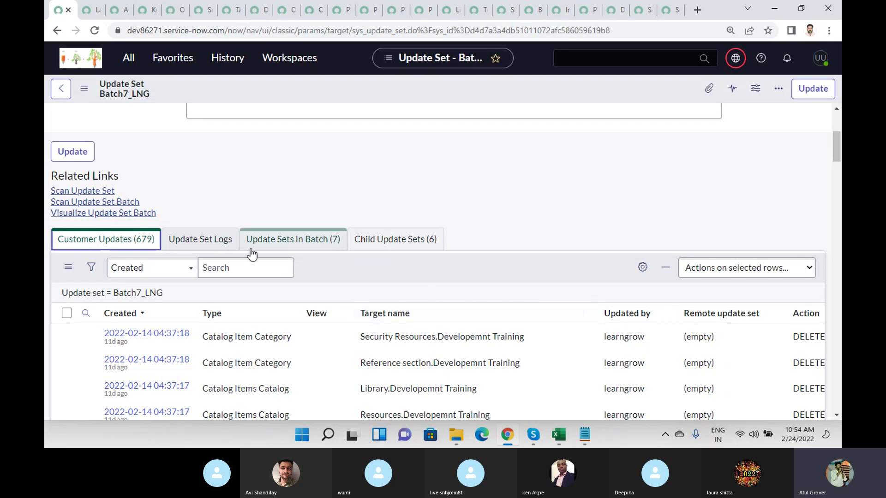
# - Show the list of update sets in the Batch7_LNG batch and review its entries
pyautogui.click(295, 240)
pyautogui.scroll(-5, 429, 332)
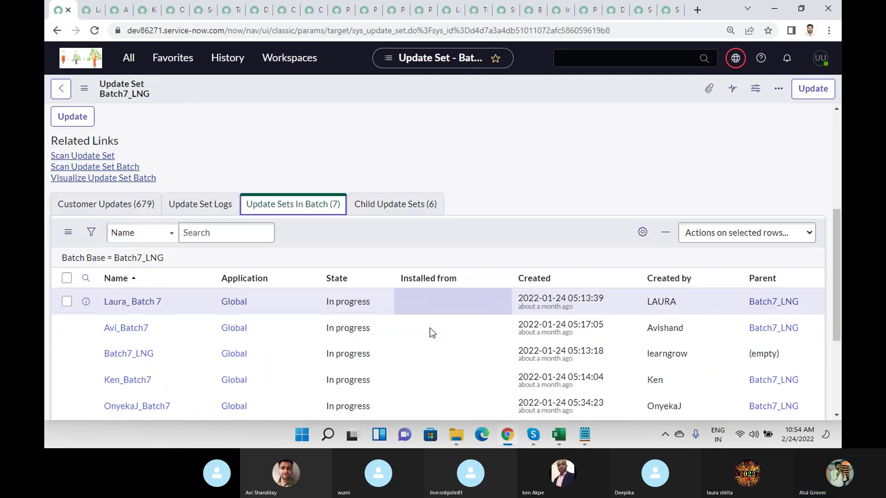
pyautogui.scroll(6, 450, 238)
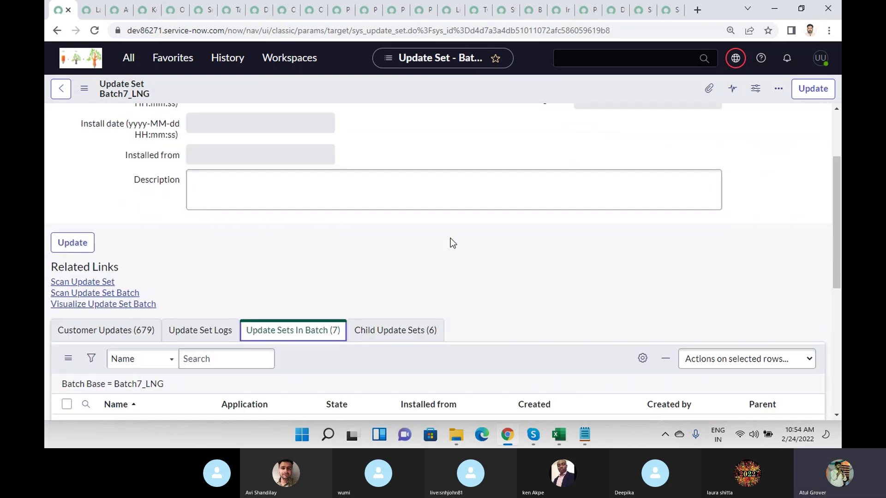
pyautogui.scroll(-6, 450, 238)
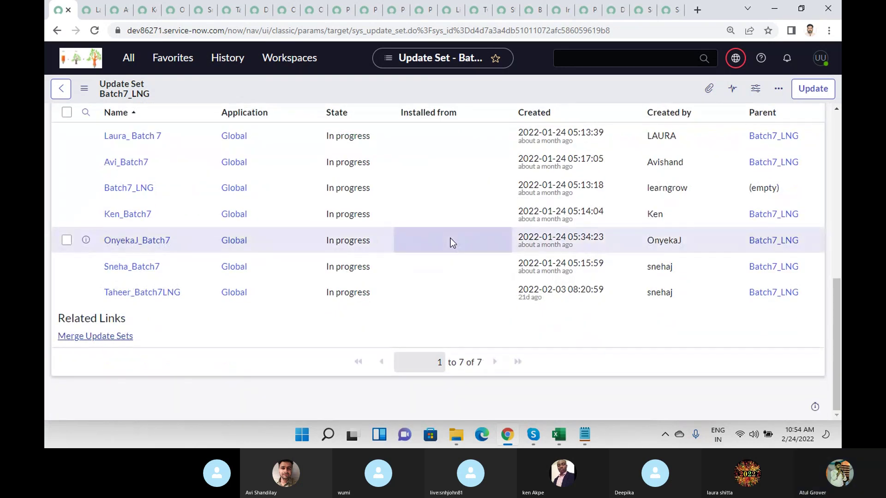
pyautogui.scroll(5, 450, 238)
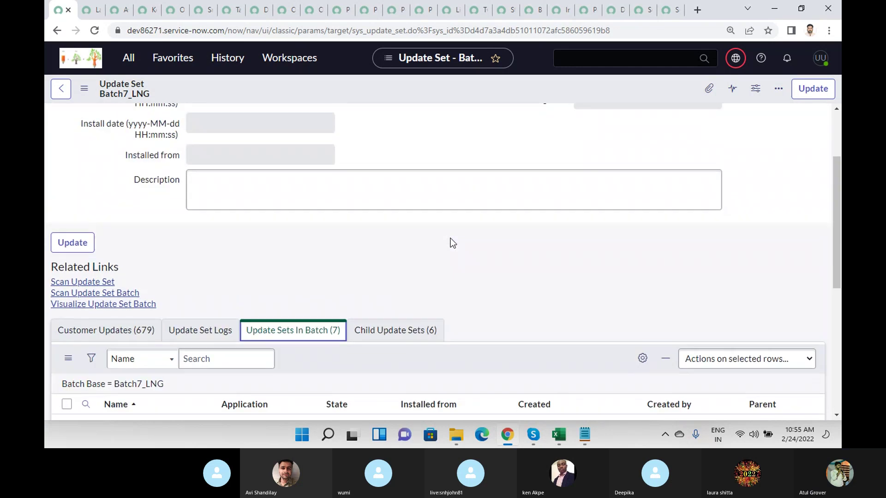
# - Switch to the Notepad notes to refer to the "Dev - test - prod" line and return to the browser
pyautogui.moveTo(584, 435)
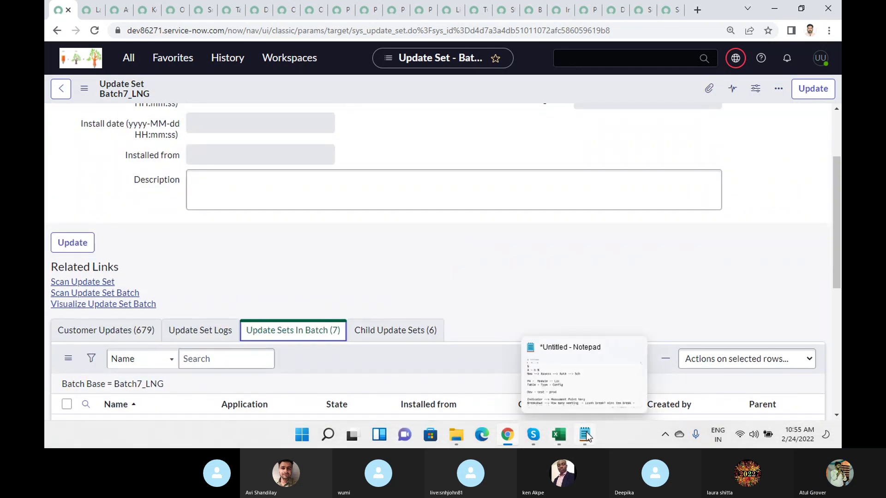
pyautogui.click(591, 392)
pyautogui.click(591, 392)
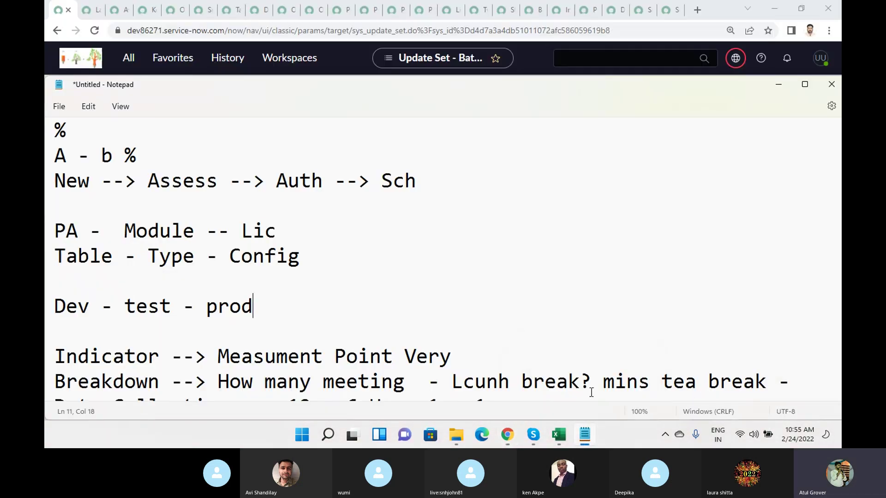
pyautogui.click(509, 435)
# - Show the customer updates of Batch7_LNG and review the latest captured entries
pyautogui.click(106, 331)
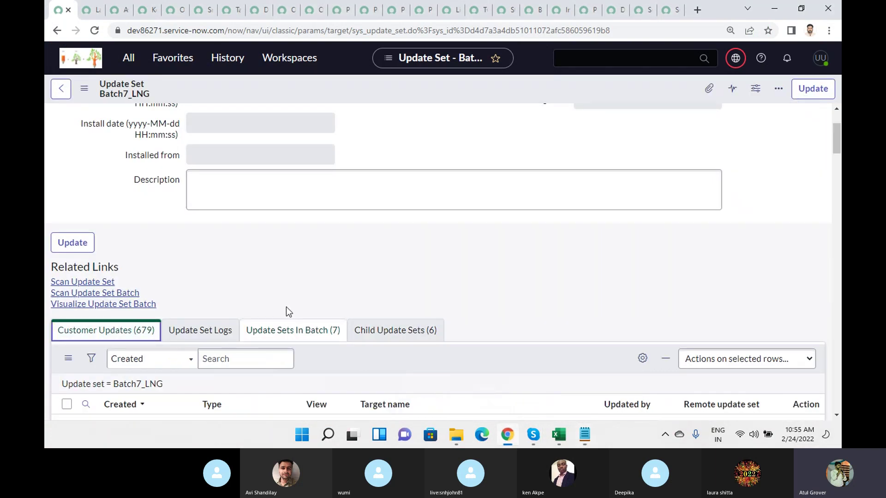
pyautogui.scroll(-5, 286, 307)
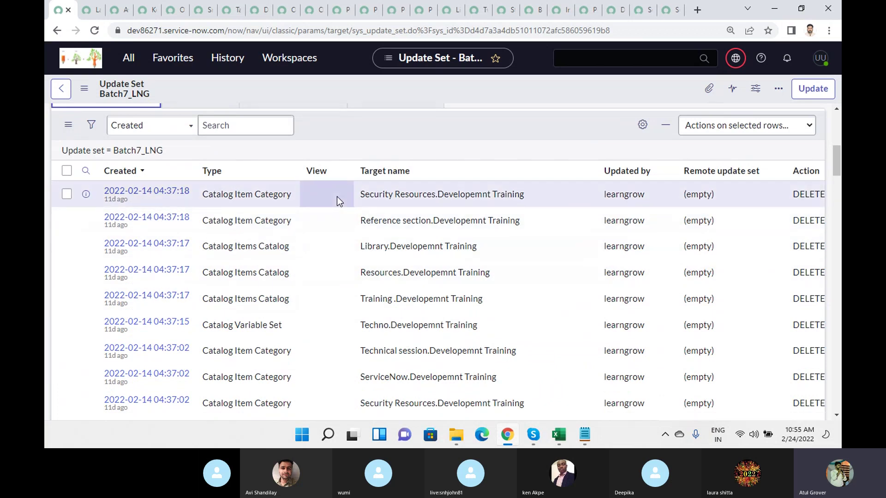
pyautogui.scroll(-4, 415, 245)
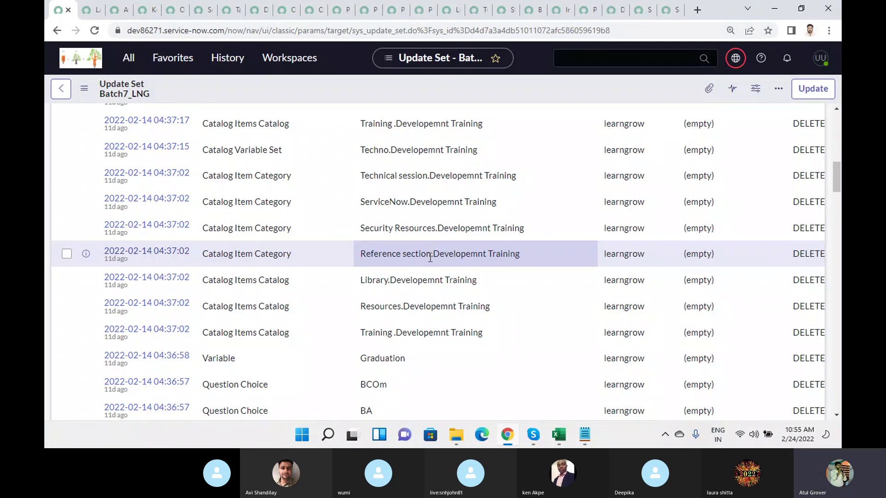
# - Switch to the Skype call window to check the participants
pyautogui.moveTo(532, 439)
pyautogui.click(495, 371)
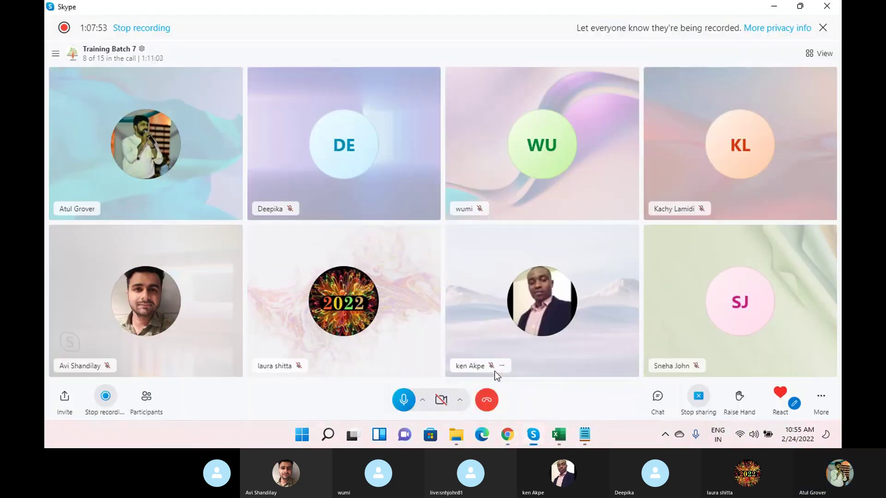